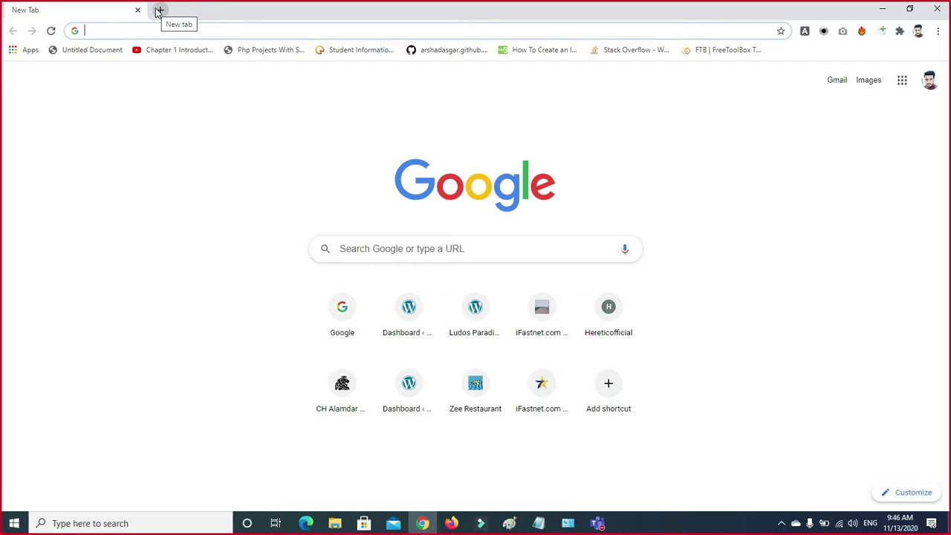
In a new tab, load google.com and search for 'portfolio'
{"action": "left_click", "coordinate": [161, 10]}
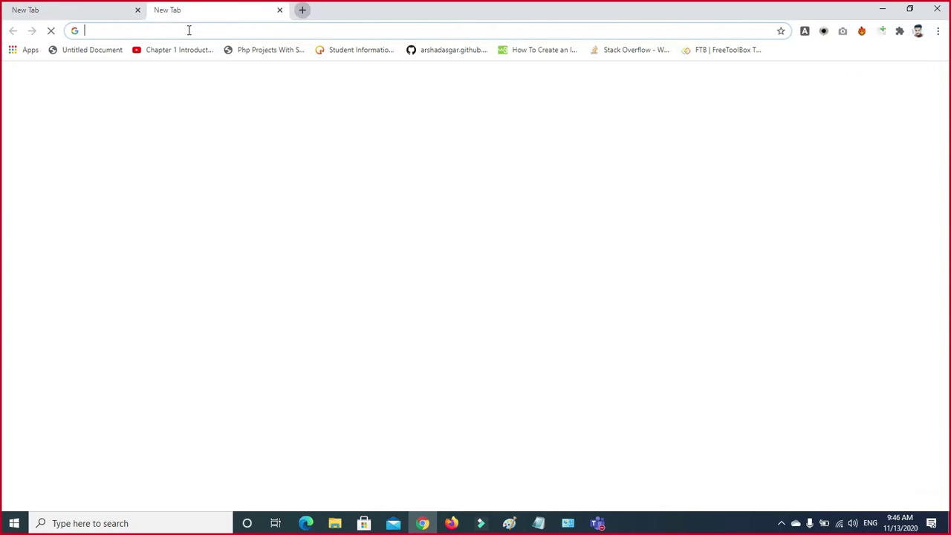
{"action": "left_click", "coordinate": [186, 30]}
{"action": "type", "text": "google.com"}
{"action": "key", "text": "Return"}
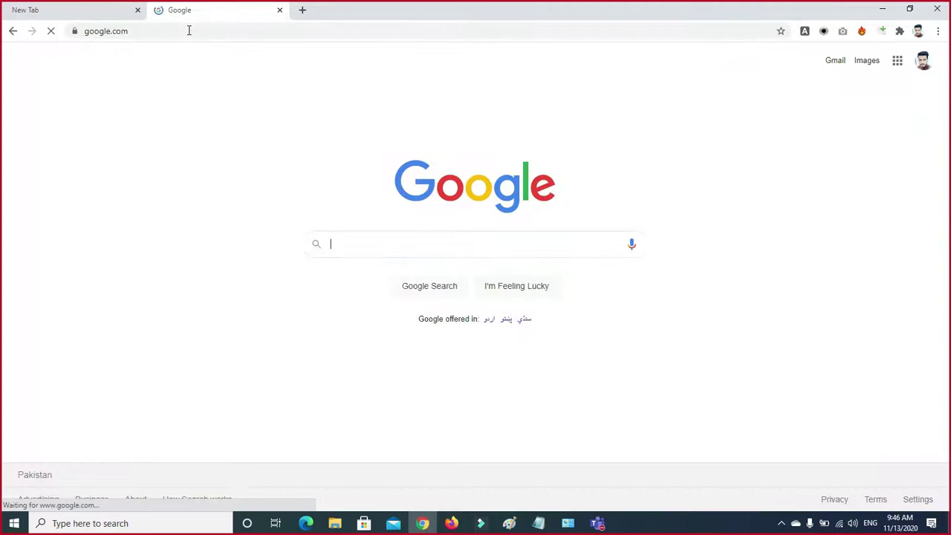
{"action": "type", "text": "PORT"}
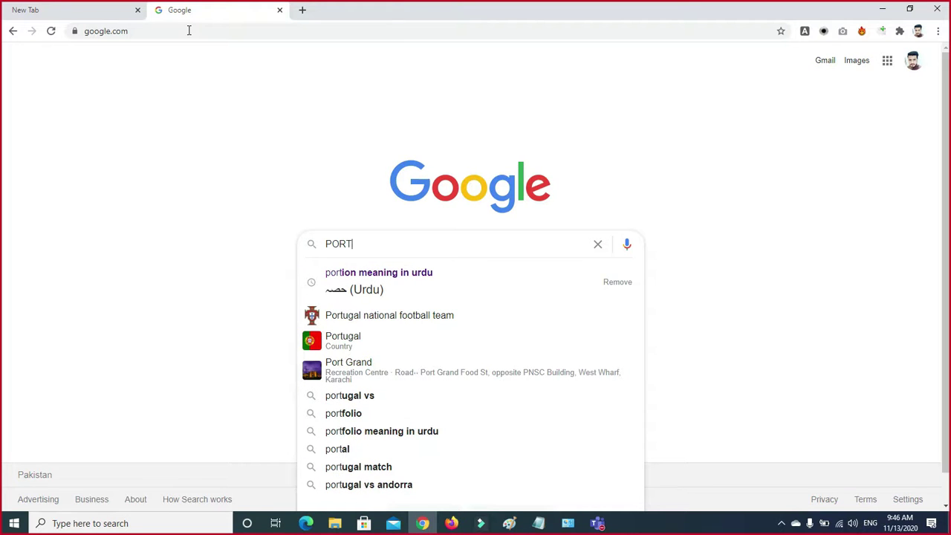
{"action": "type", "text": "folo"}
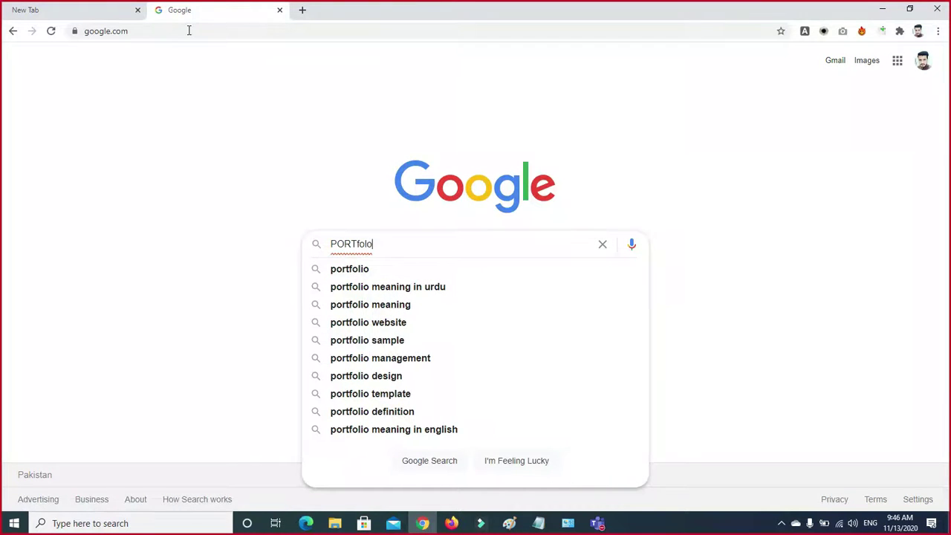
{"action": "key", "text": "Down"}
{"action": "key", "text": "Return"}
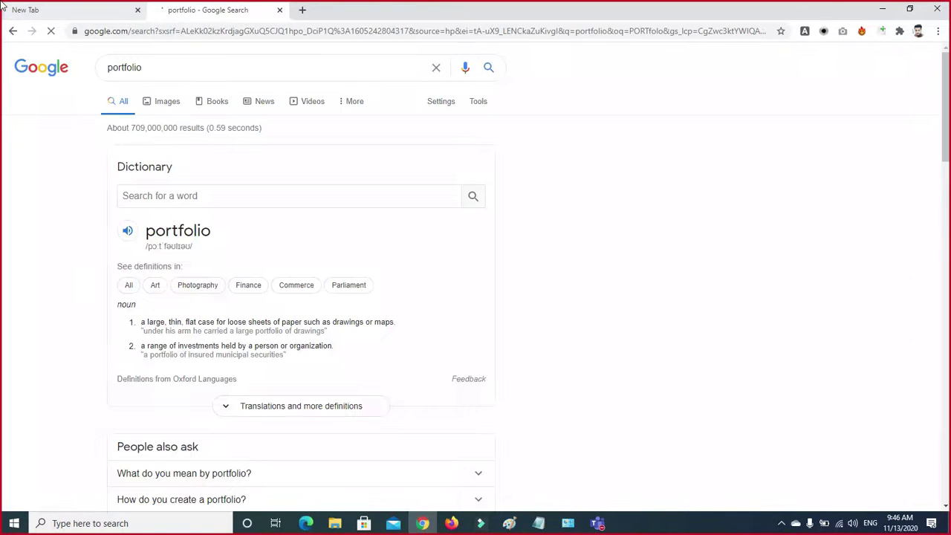
Refine the query to 'portfolio website', then to 'portfolio website in wordpress'
{"action": "left_click", "coordinate": [169, 67]}
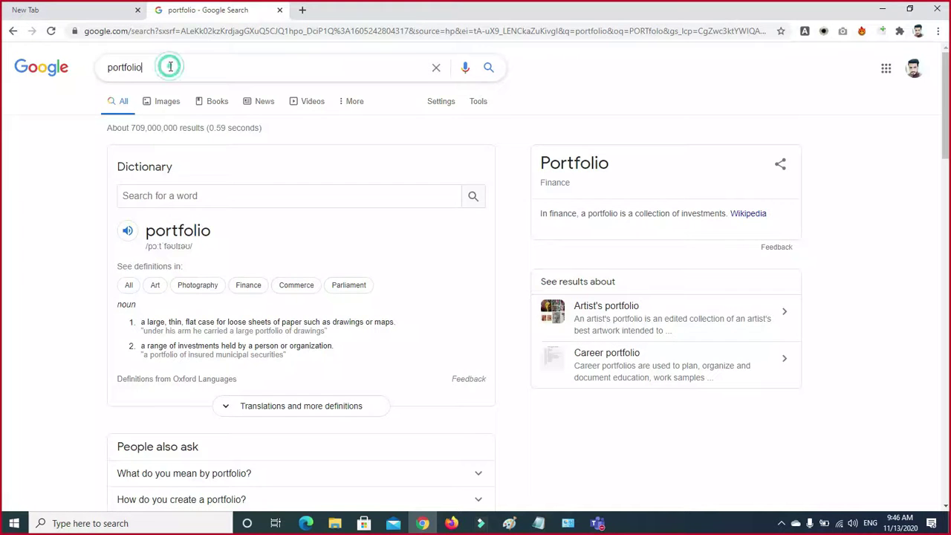
{"action": "type", "text": "website"}
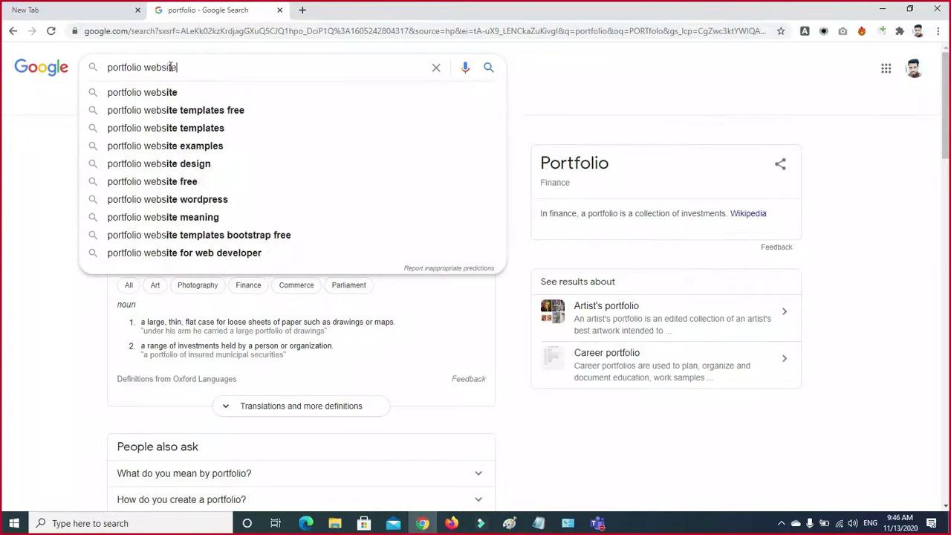
{"action": "key", "text": "Return"}
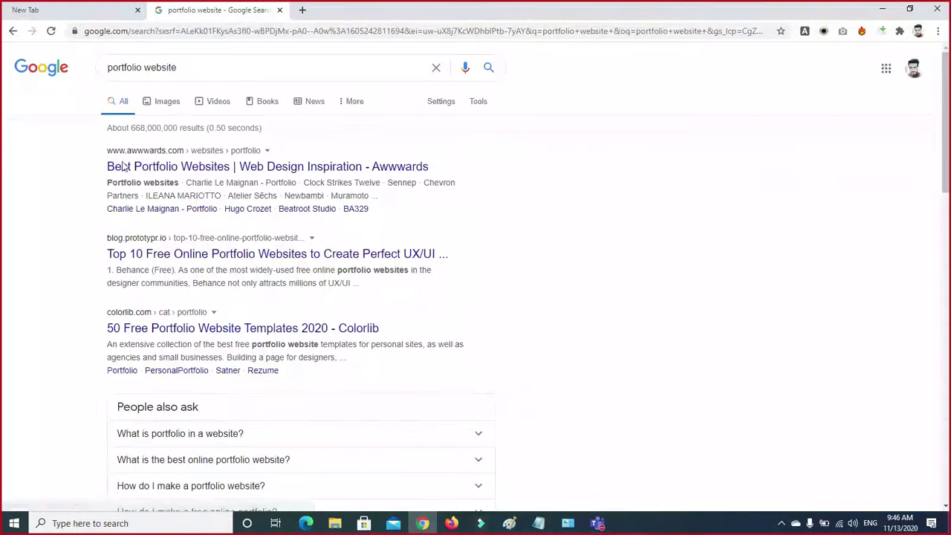
{"action": "left_click", "coordinate": [191, 68]}
{"action": "type", "text": "in wordpress"}
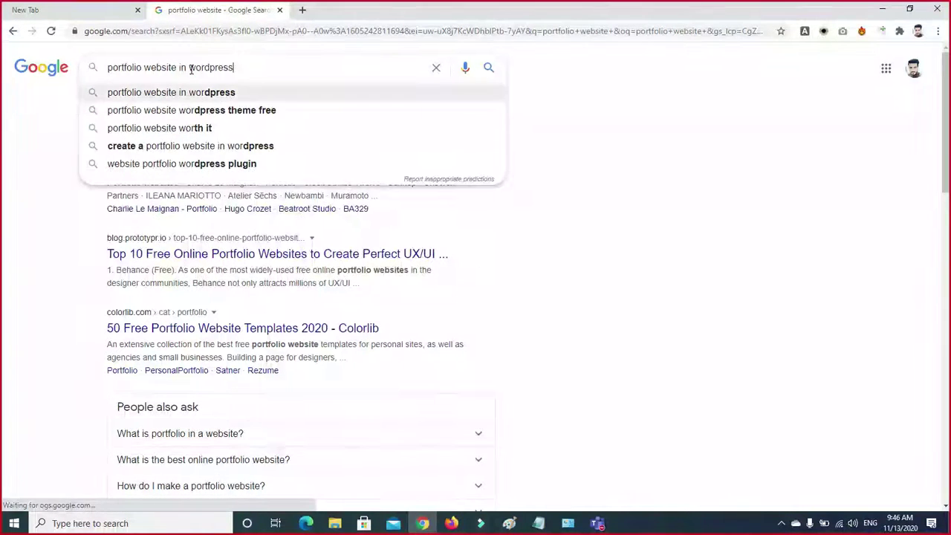
{"action": "key", "text": "Return"}
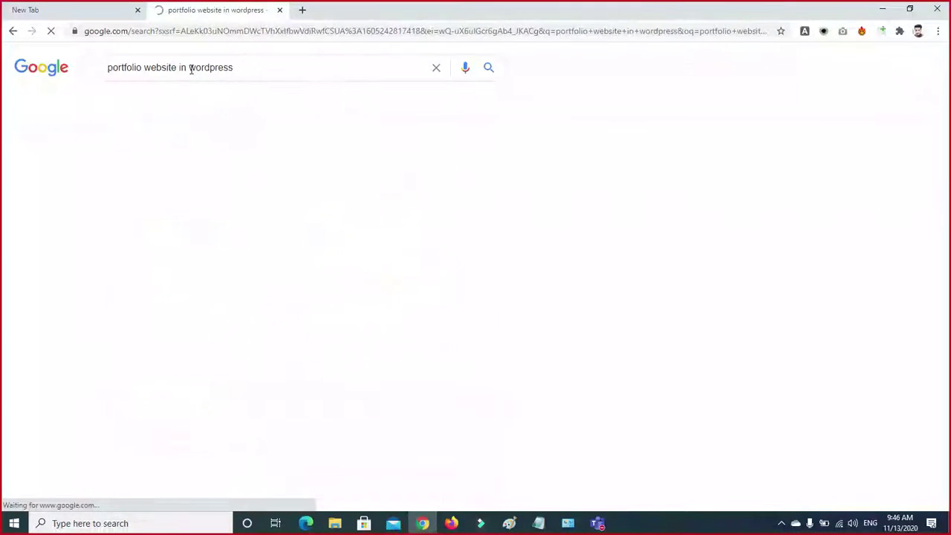
Open Themeisle's 'How to Create a Portfolio Site on WordPress (In 8 Steps)' in a new tab and read it
{"action": "right_click", "coordinate": [234, 173]}
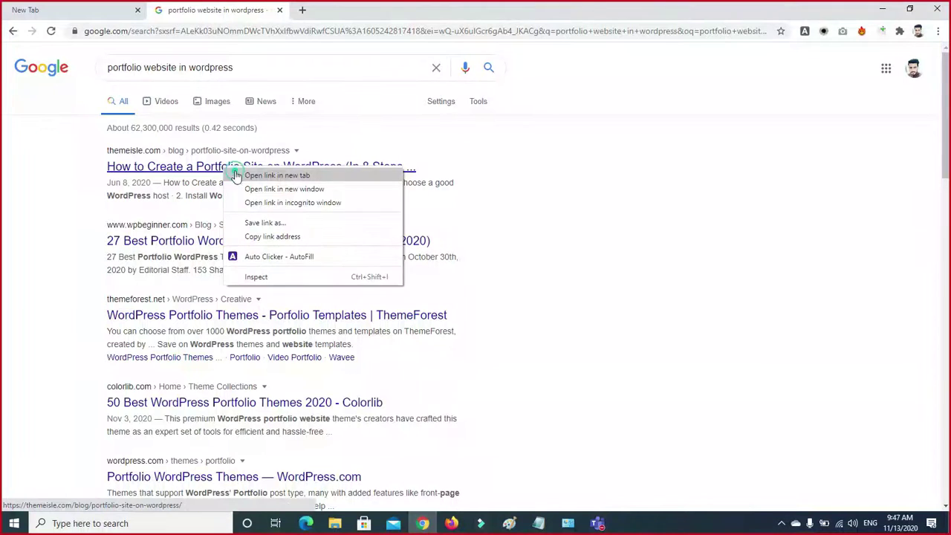
{"action": "left_click", "coordinate": [236, 176]}
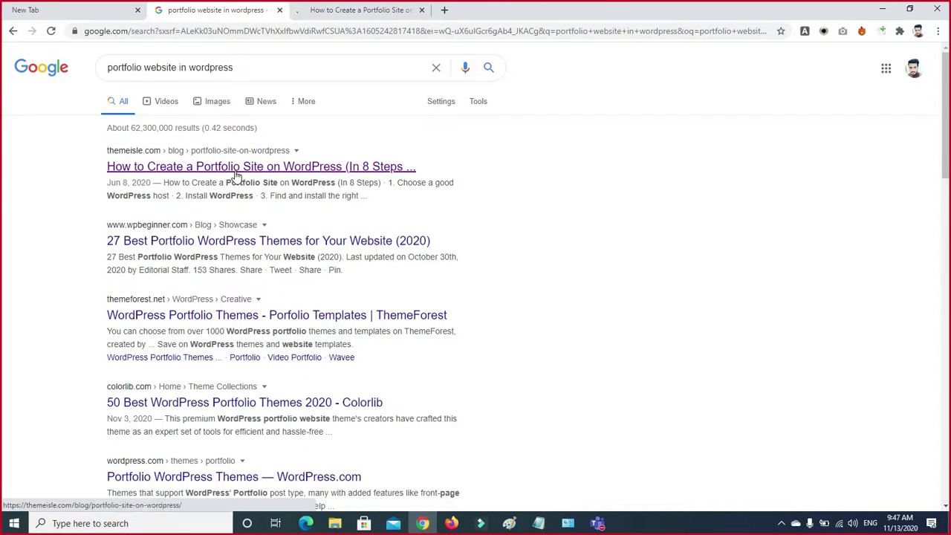
{"action": "left_click", "coordinate": [344, 9]}
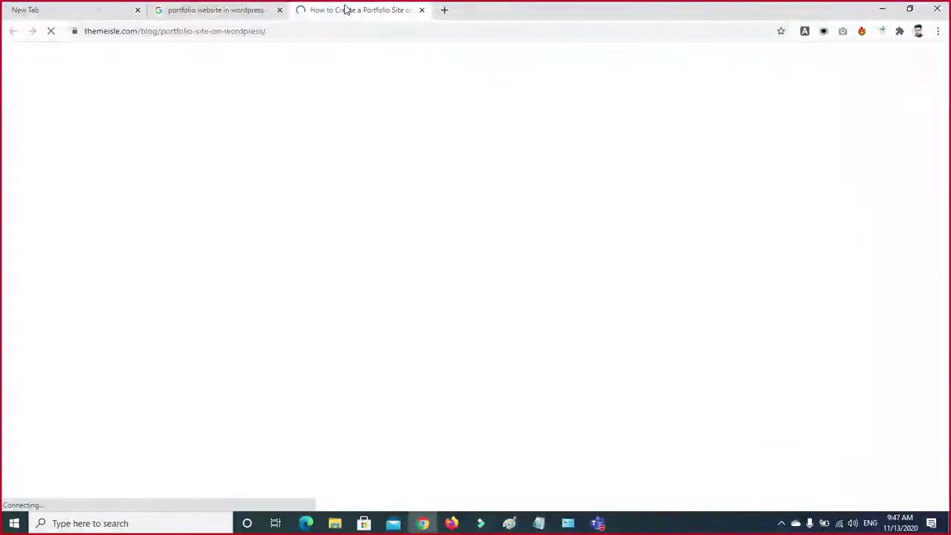
{"action": "scroll", "coordinate": [3, 89], "scroll_direction": "down", "scroll_amount": 8}
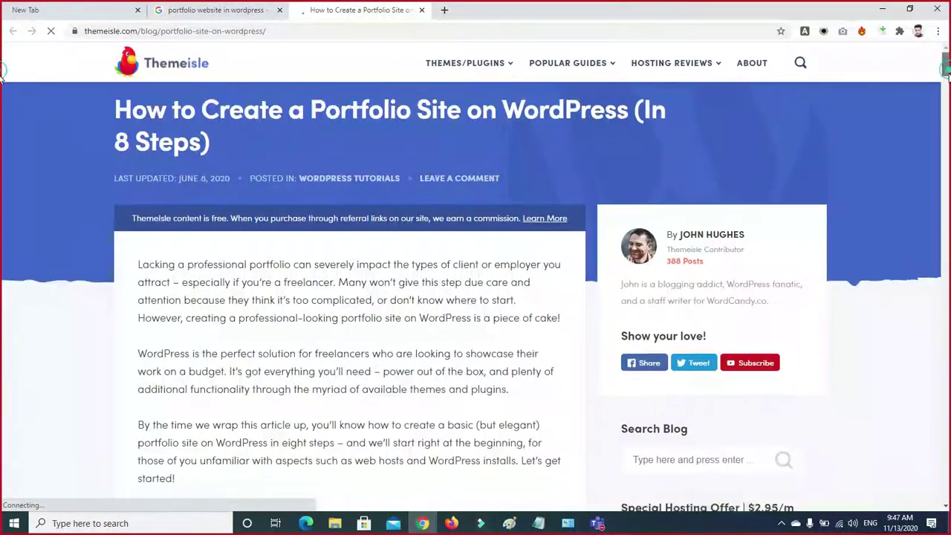
{"action": "scroll", "coordinate": [1, 104], "scroll_direction": "down", "scroll_amount": 6}
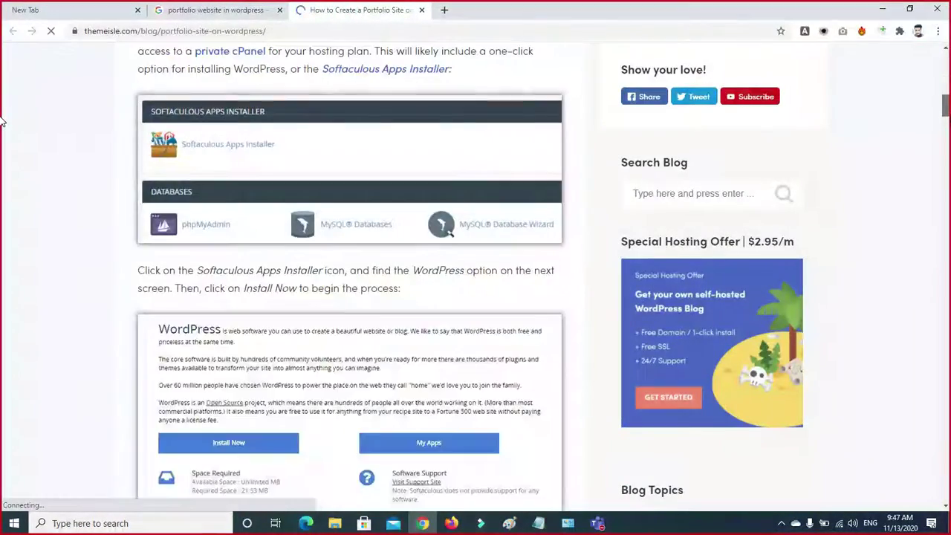
{"action": "scroll", "coordinate": [2, 138], "scroll_direction": "down", "scroll_amount": 15}
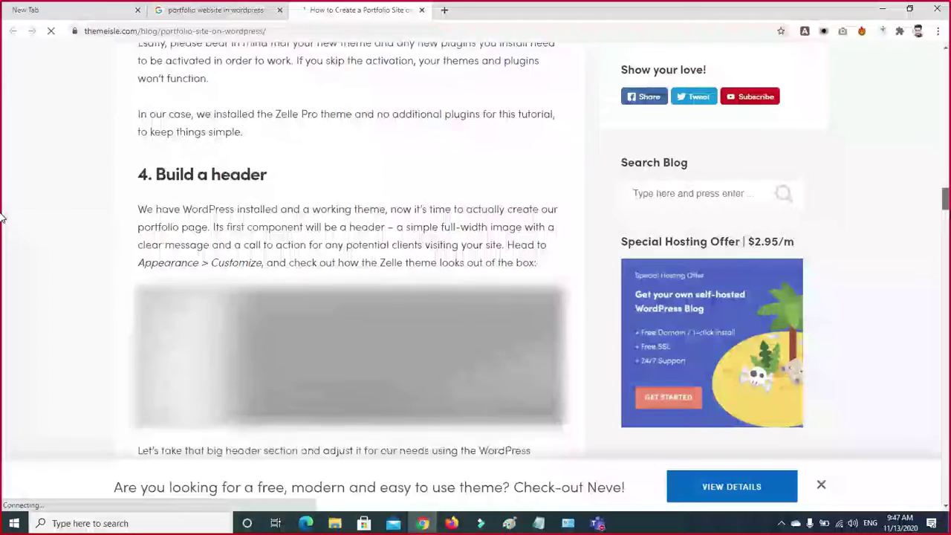
{"action": "scroll", "coordinate": [3, 275], "scroll_direction": "up", "scroll_amount": 3}
{"action": "scroll", "coordinate": [3, 272], "scroll_direction": "down", "scroll_amount": 3}
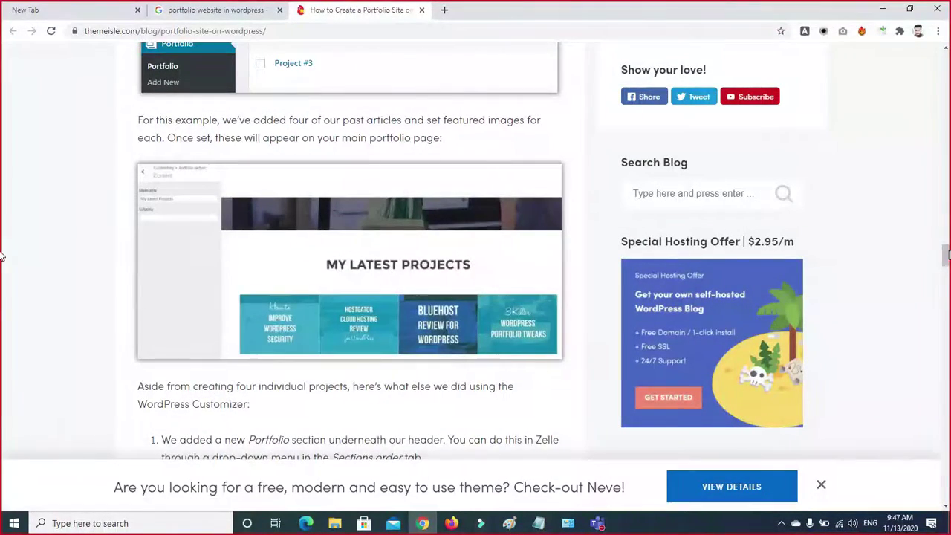
{"action": "scroll", "coordinate": [2, 256], "scroll_direction": "down", "scroll_amount": 1}
{"action": "scroll", "coordinate": [2, 260], "scroll_direction": "down", "scroll_amount": 10}
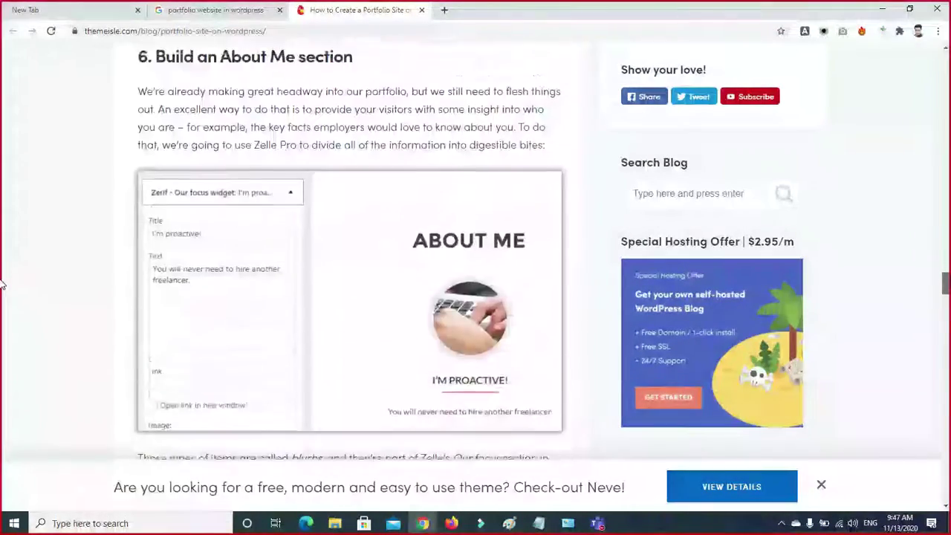
{"action": "scroll", "coordinate": [2, 304], "scroll_direction": "down", "scroll_amount": 8}
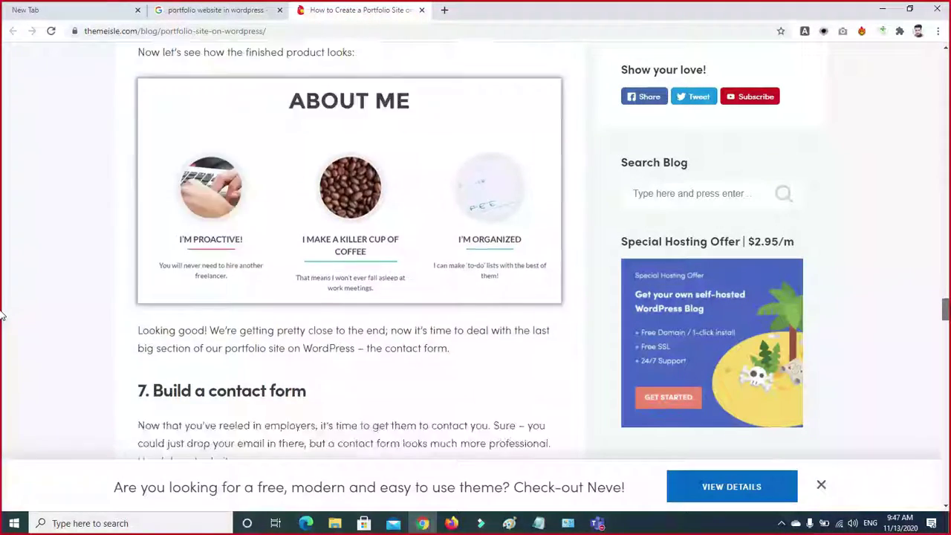
{"action": "scroll", "coordinate": [2, 327], "scroll_direction": "down", "scroll_amount": 9}
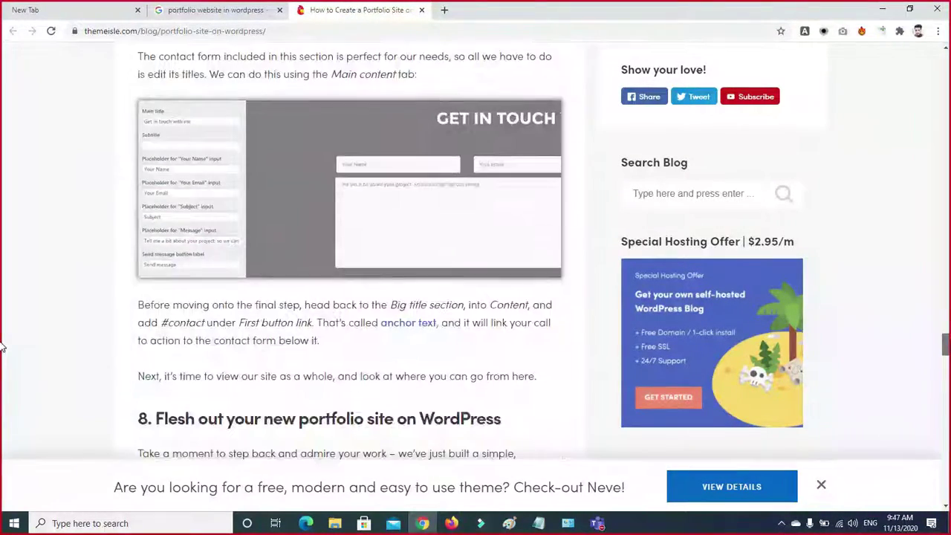
{"action": "scroll", "coordinate": [2, 360], "scroll_direction": "down", "scroll_amount": 4}
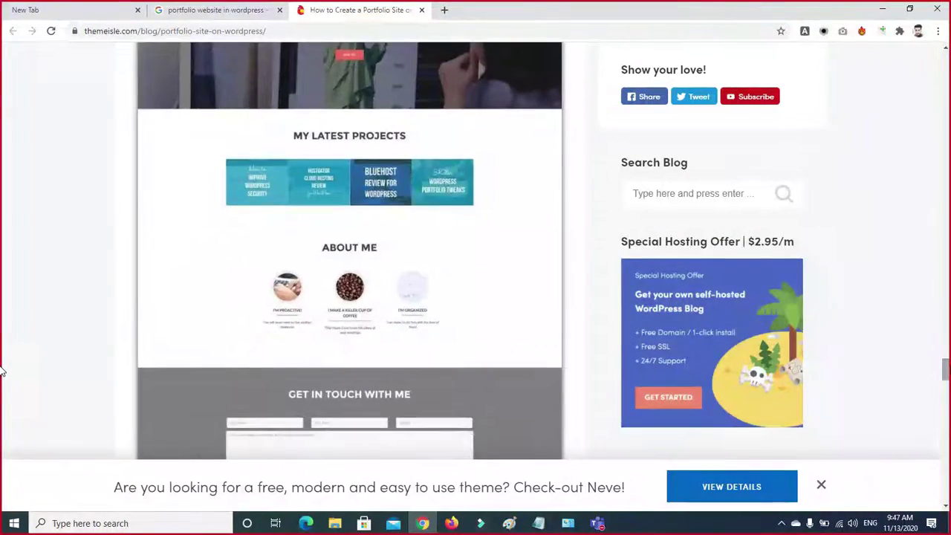
{"action": "scroll", "coordinate": [3, 371], "scroll_direction": "down", "scroll_amount": 6}
{"action": "scroll", "coordinate": [4, 357], "scroll_direction": "up", "scroll_amount": 15}
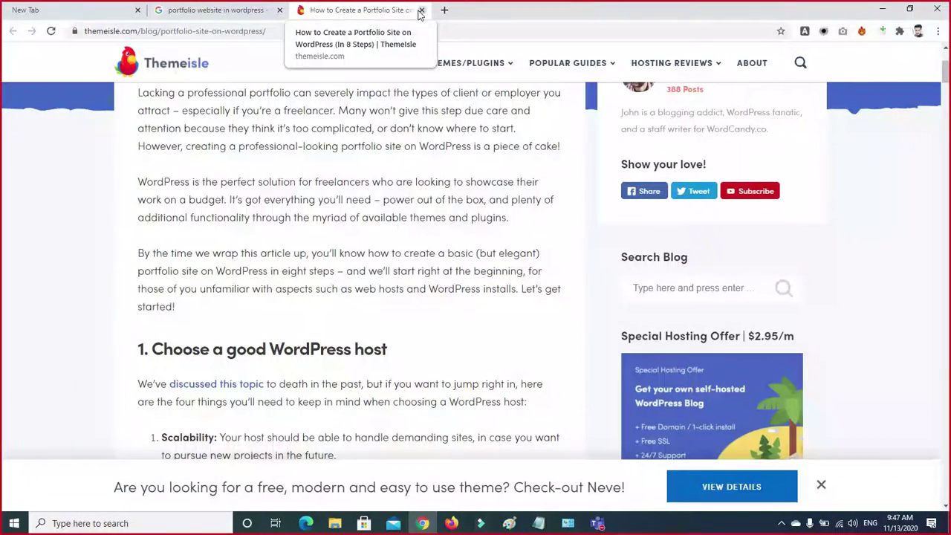
Close the Themeisle article and open the wpbeginner and ThemeForest results in new tabs
{"action": "left_click", "coordinate": [421, 11]}
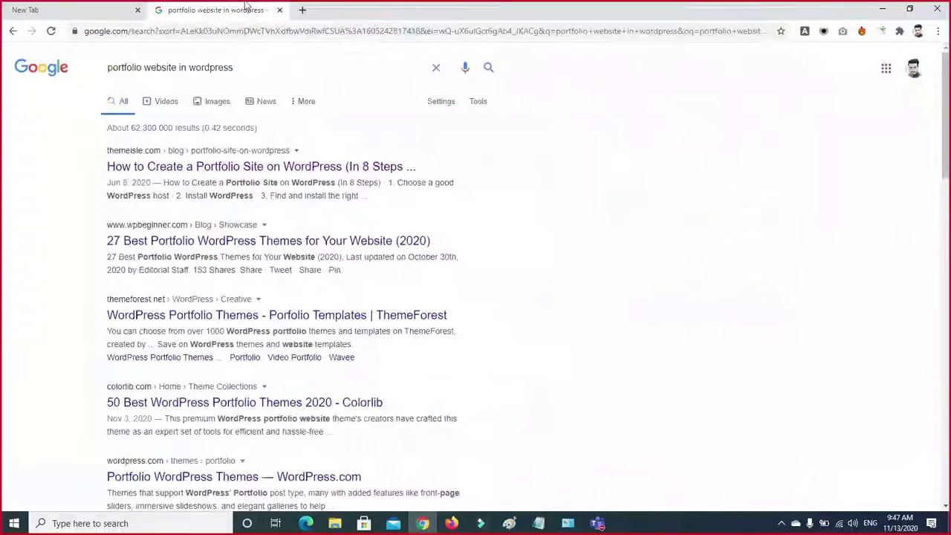
{"action": "right_click", "coordinate": [240, 245]}
{"action": "left_click", "coordinate": [253, 249]}
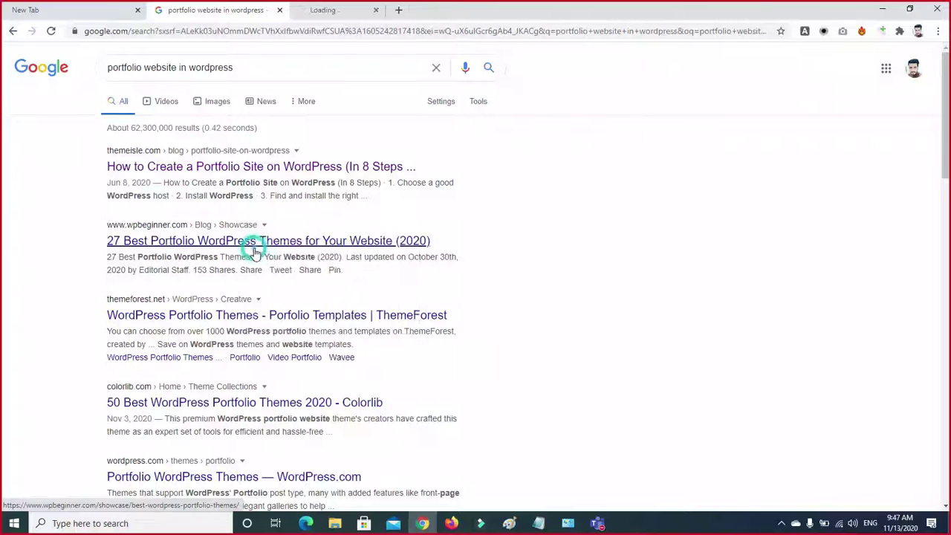
{"action": "right_click", "coordinate": [255, 318]}
{"action": "left_click", "coordinate": [275, 322]}
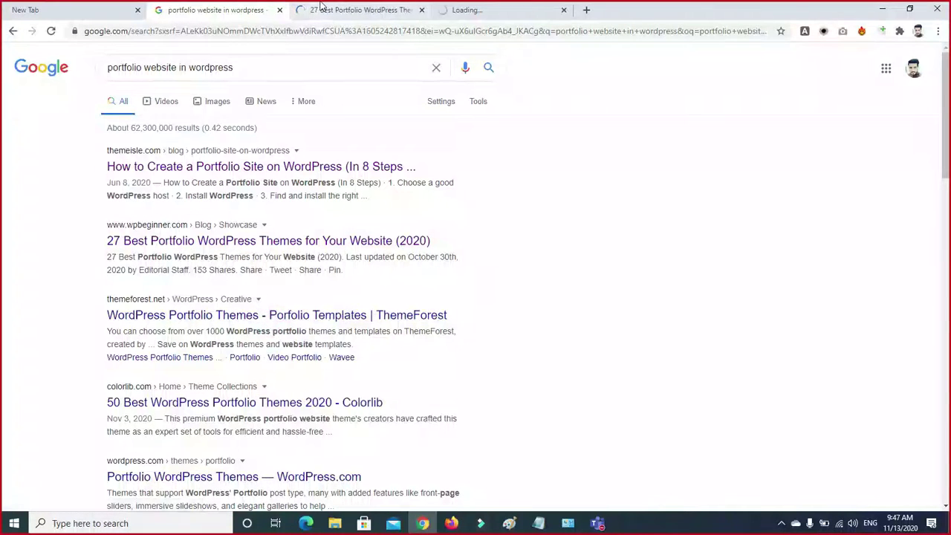
{"action": "left_click", "coordinate": [321, 9]}
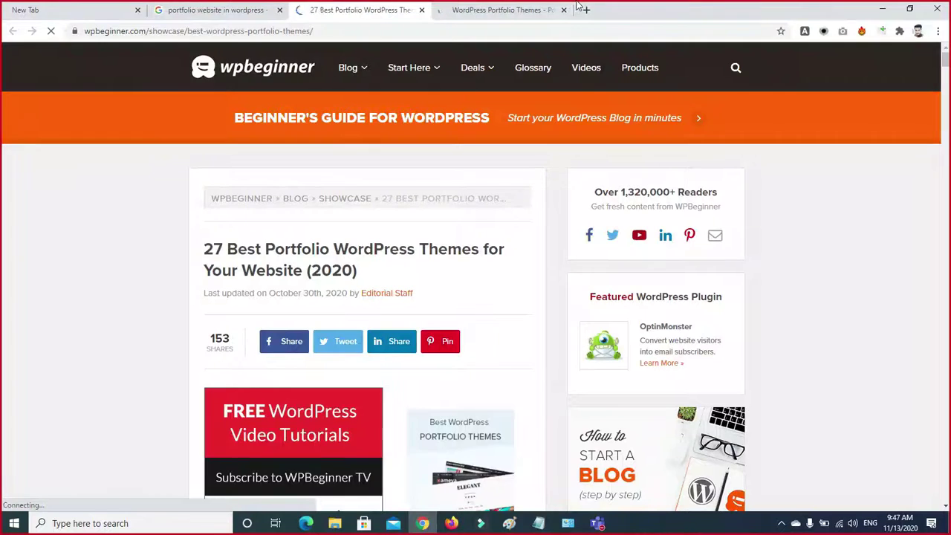
{"action": "left_click", "coordinate": [505, 10]}
{"action": "left_click", "coordinate": [216, 10]}
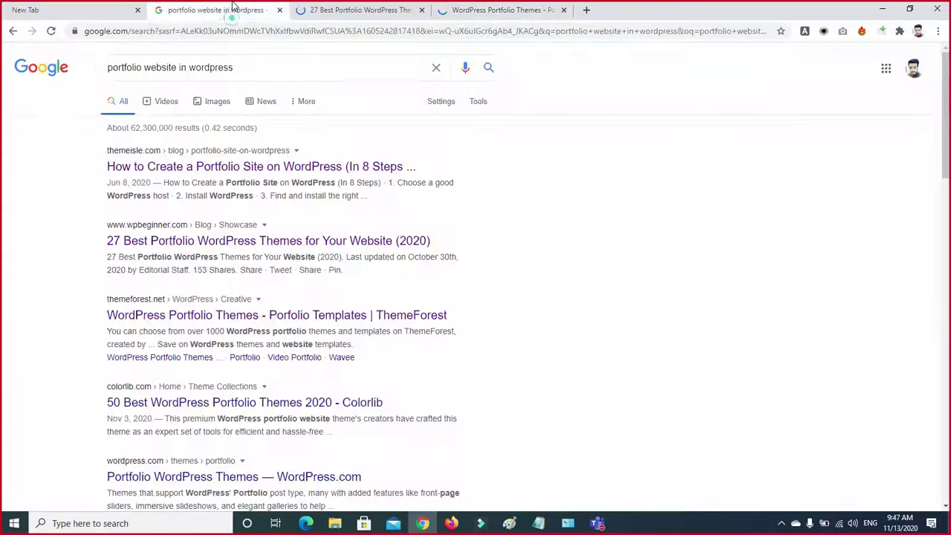
Search 'portfolio website wordpress themeforest' and open the top ThemeForest result in a new tab
{"action": "left_click", "coordinate": [263, 65]}
{"action": "type", "text": "theme"}
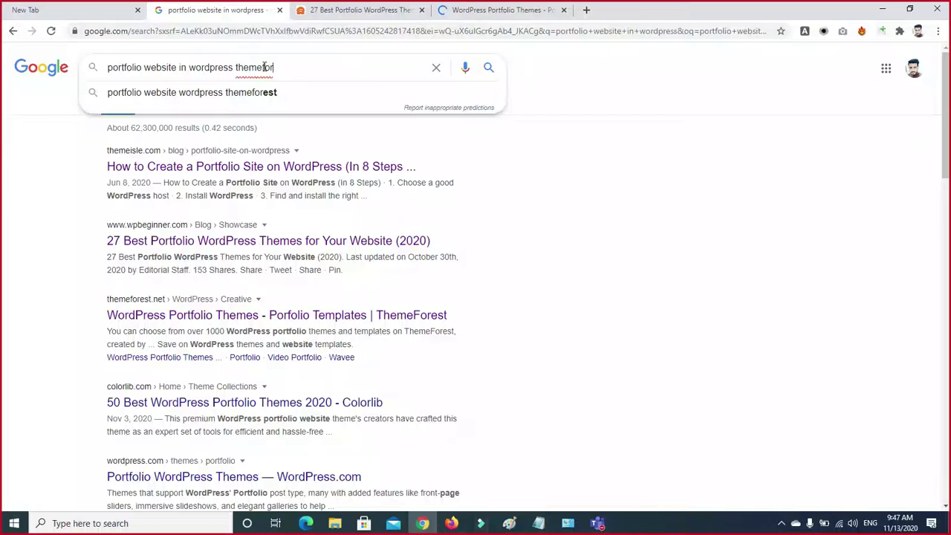
{"action": "type", "text": "for"}
{"action": "key", "text": "Down"}
{"action": "key", "text": "Return"}
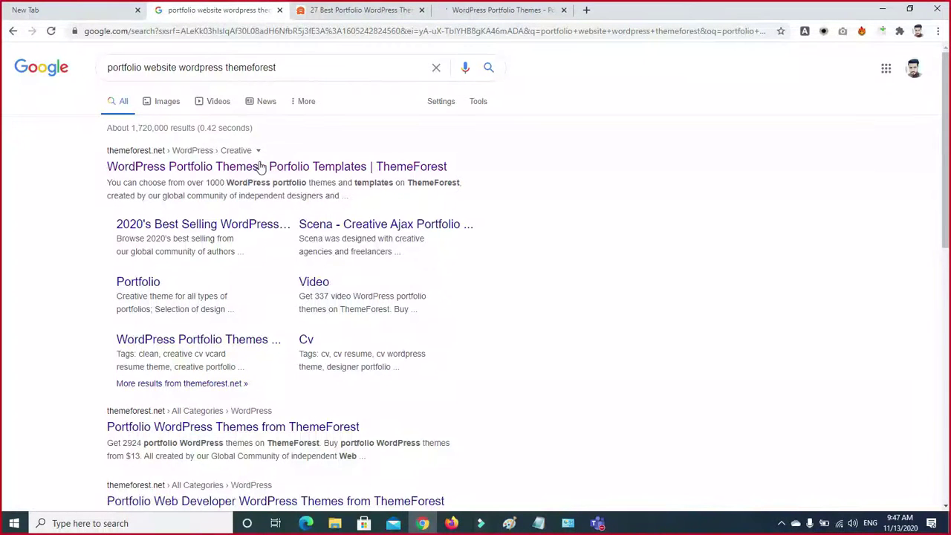
{"action": "right_click", "coordinate": [260, 167]}
{"action": "left_click", "coordinate": [279, 172]}
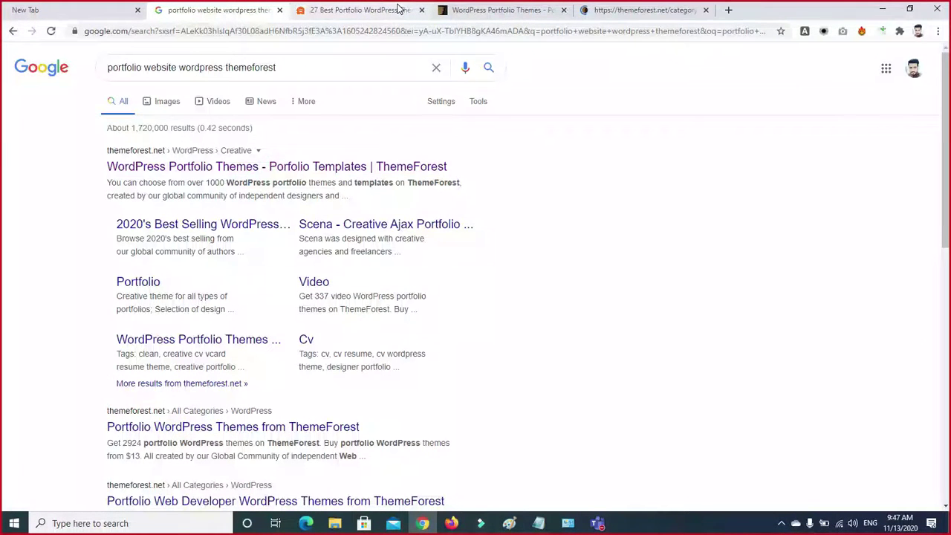
{"action": "left_click", "coordinate": [398, 10]}
Open the Wavo - Creative Portfolio & Agency Theme live preview and close the extra listing tabs
{"action": "left_click", "coordinate": [421, 10]}
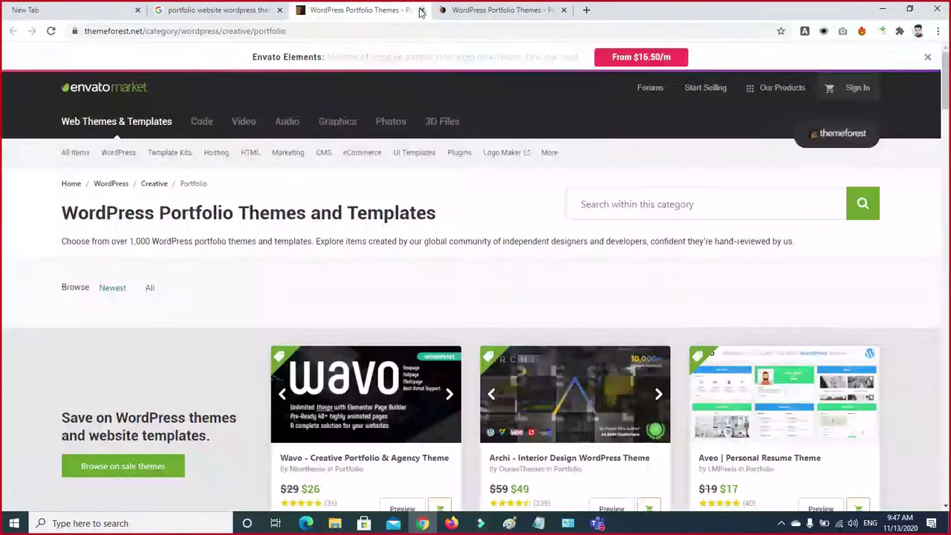
{"action": "scroll", "coordinate": [3, 104], "scroll_direction": "down", "scroll_amount": 1}
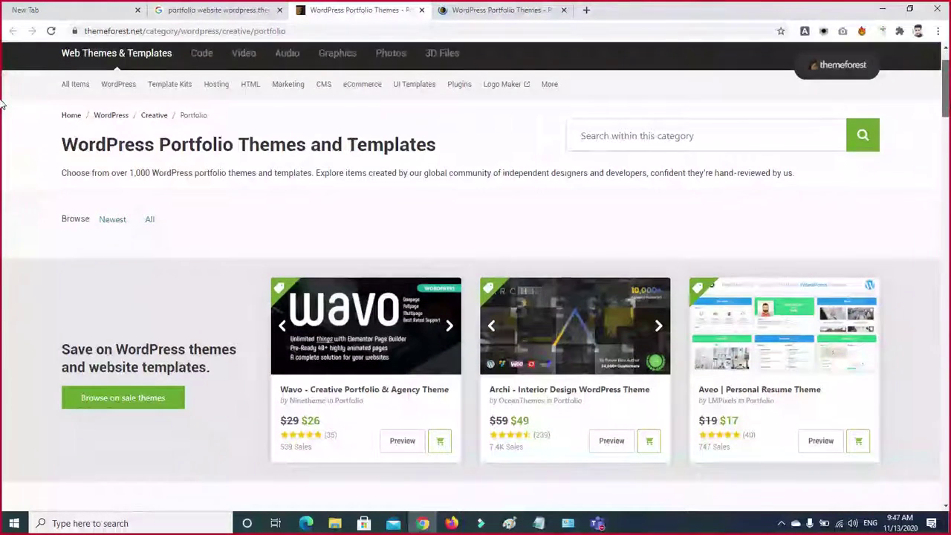
{"action": "scroll", "coordinate": [2, 104], "scroll_direction": "down", "scroll_amount": 1}
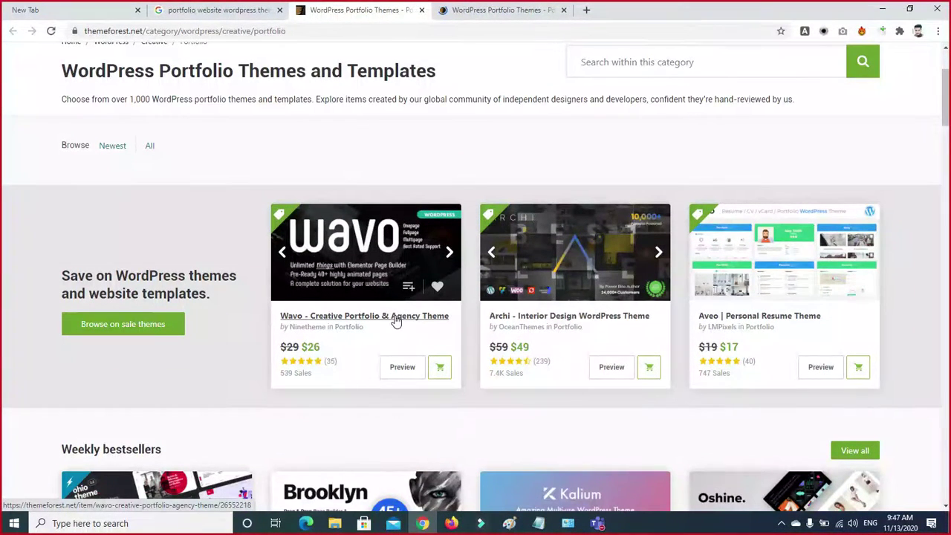
{"action": "right_click", "coordinate": [355, 320]}
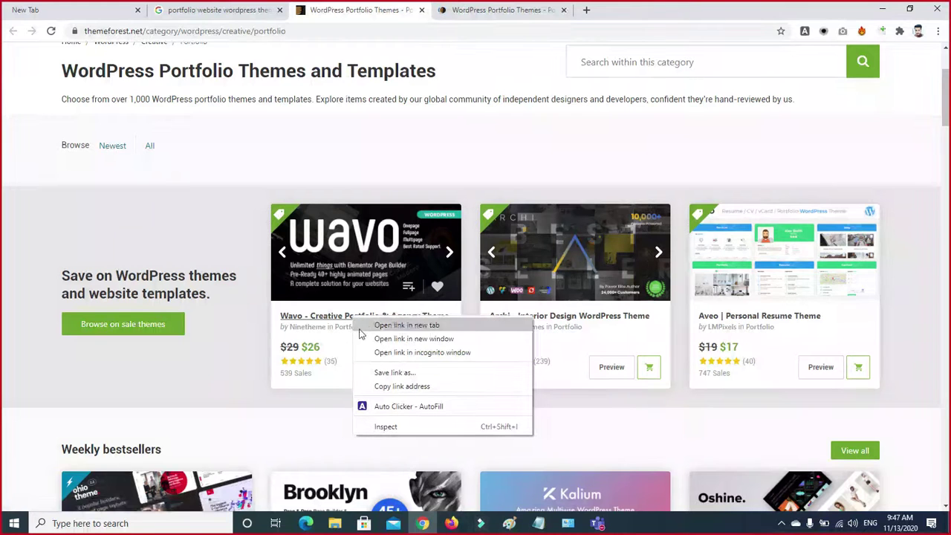
{"action": "left_click", "coordinate": [345, 340]}
{"action": "left_click", "coordinate": [405, 372]}
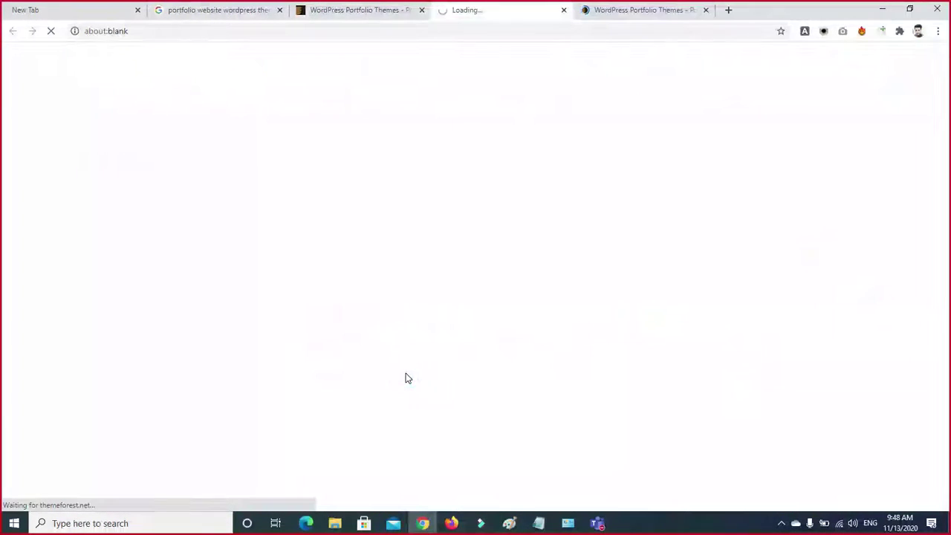
{"action": "left_click", "coordinate": [610, 10]}
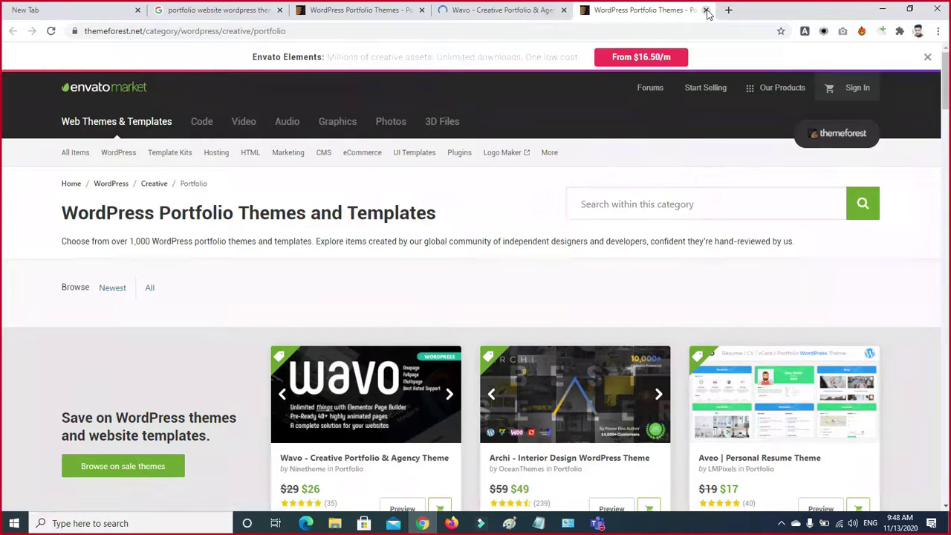
{"action": "left_click", "coordinate": [707, 10]}
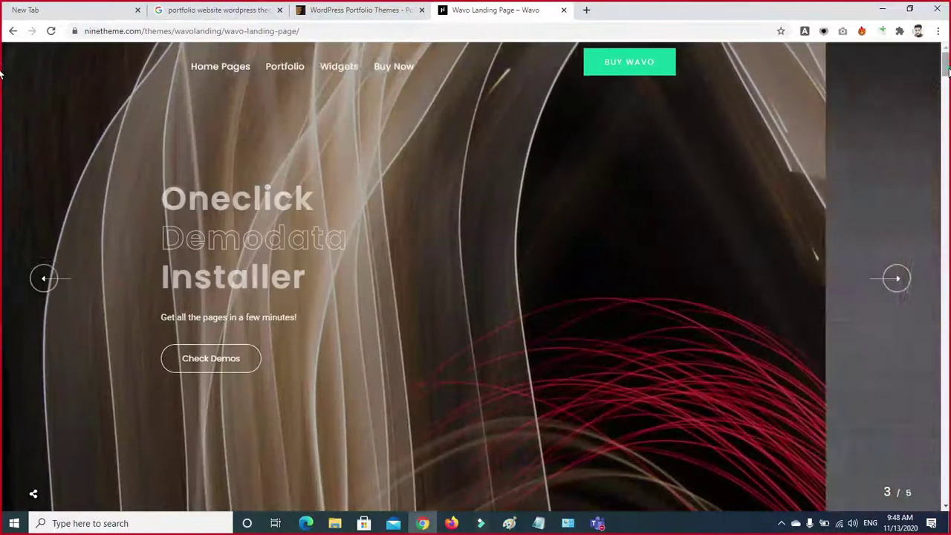
Browse Wavo's Home pages and Portfolio Pages thumbnails, then open the Vegas Slider Creative / Digital Agency demo
{"action": "scroll", "coordinate": [905, 257], "scroll_direction": "down", "scroll_amount": 3}
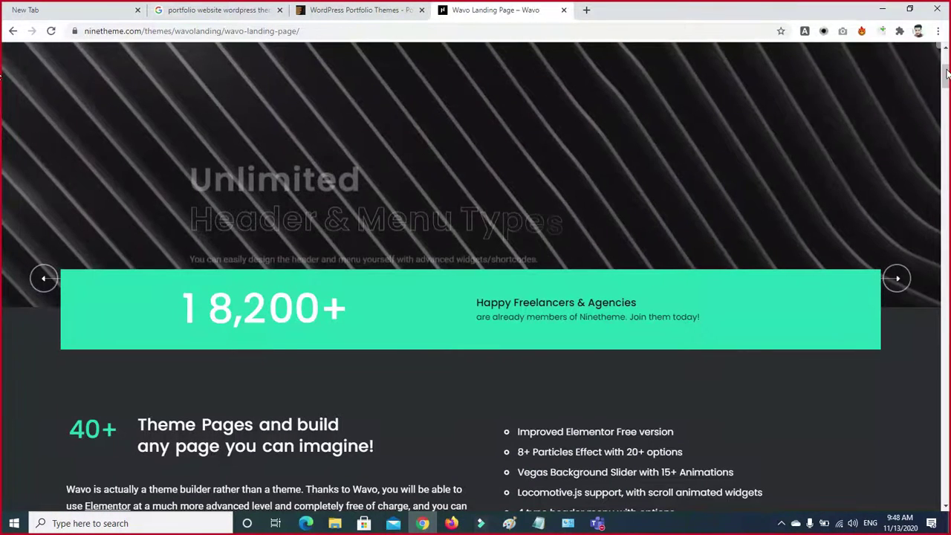
{"action": "scroll", "coordinate": [3, 81], "scroll_direction": "down", "scroll_amount": 5}
{"action": "scroll", "coordinate": [2, 96], "scroll_direction": "down", "scroll_amount": 4}
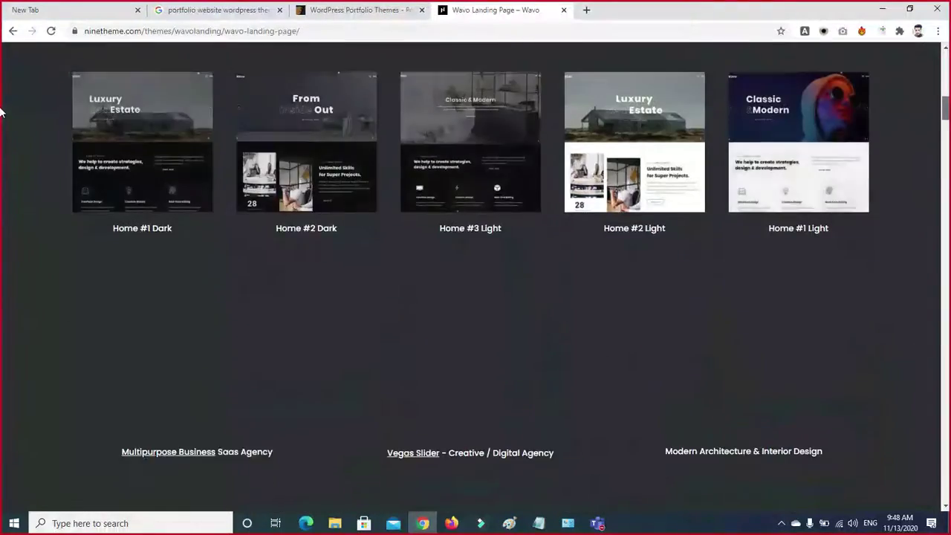
{"action": "scroll", "coordinate": [3, 104], "scroll_direction": "up", "scroll_amount": 2}
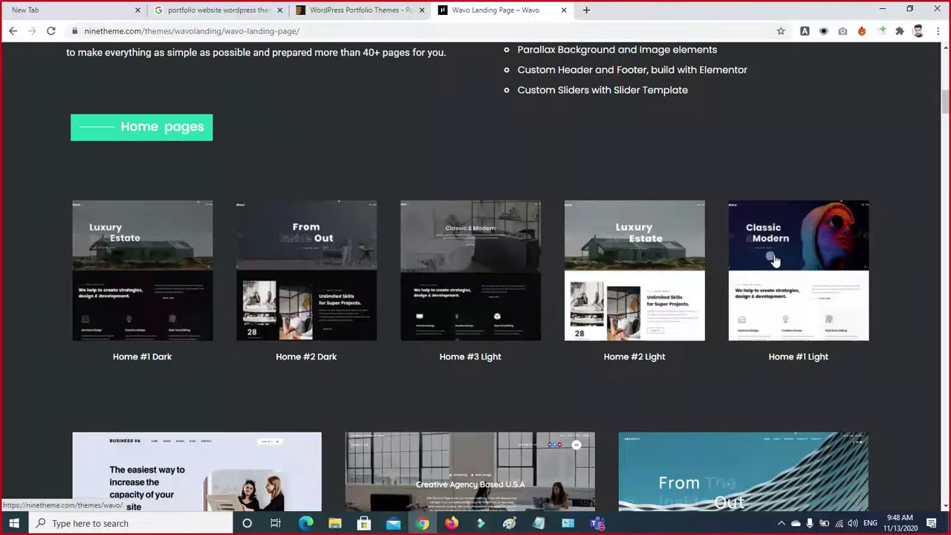
{"action": "scroll", "coordinate": [1, 125], "scroll_direction": "down", "scroll_amount": 4}
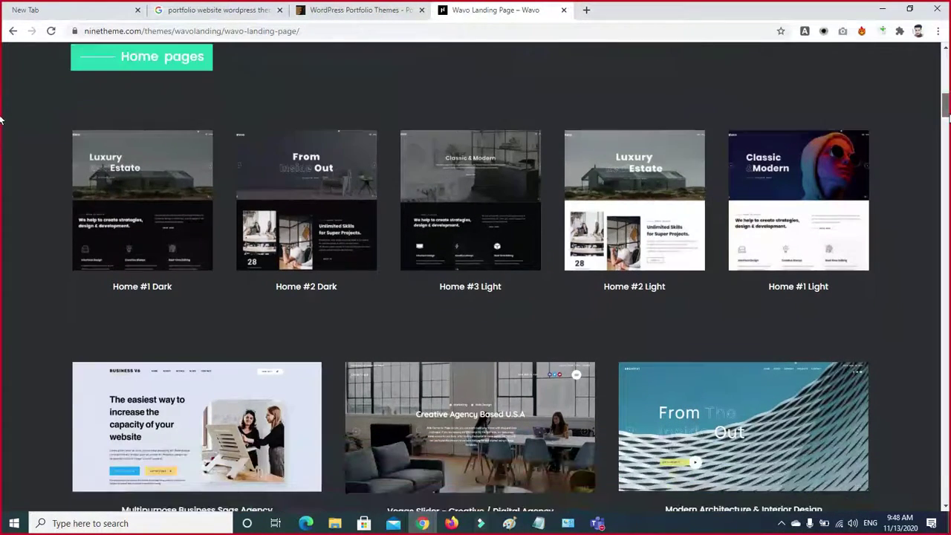
{"action": "scroll", "coordinate": [1, 125], "scroll_direction": "down", "scroll_amount": 3}
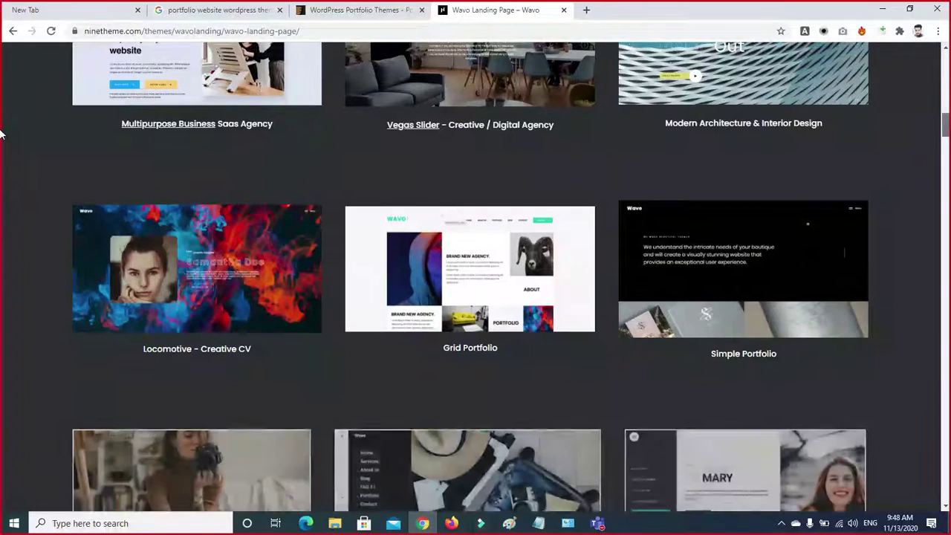
{"action": "scroll", "coordinate": [2, 133], "scroll_direction": "down", "scroll_amount": 1}
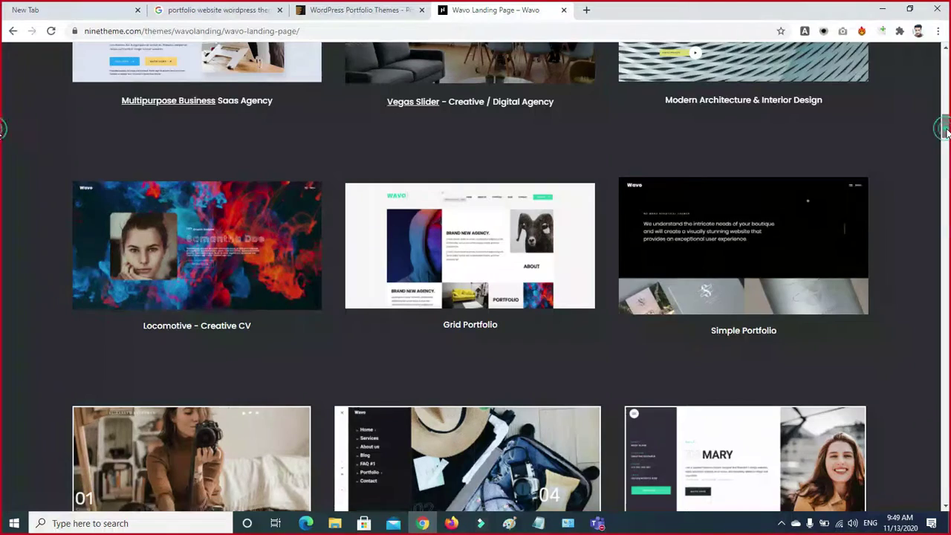
{"action": "scroll", "coordinate": [2, 145], "scroll_direction": "down", "scroll_amount": 3}
{"action": "scroll", "coordinate": [1, 151], "scroll_direction": "down", "scroll_amount": 5}
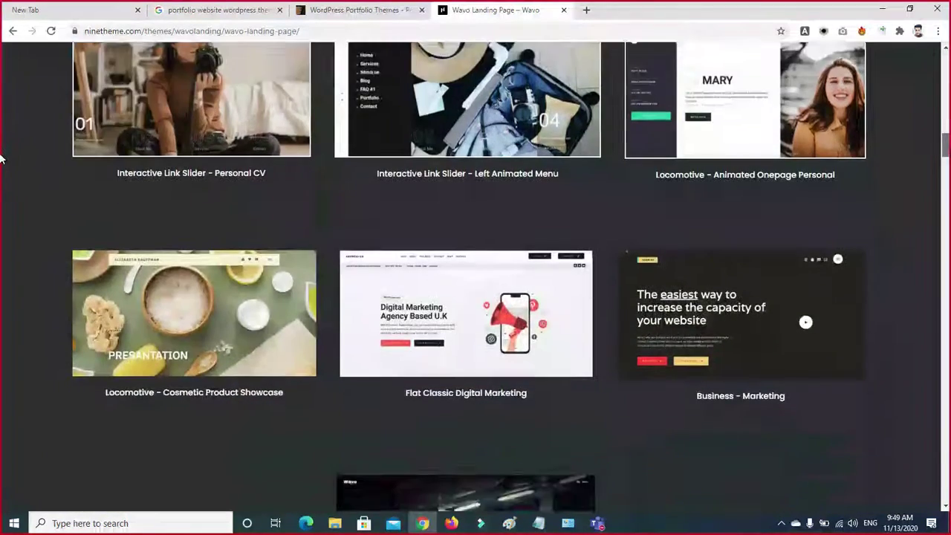
{"action": "scroll", "coordinate": [2, 167], "scroll_direction": "down", "scroll_amount": 3}
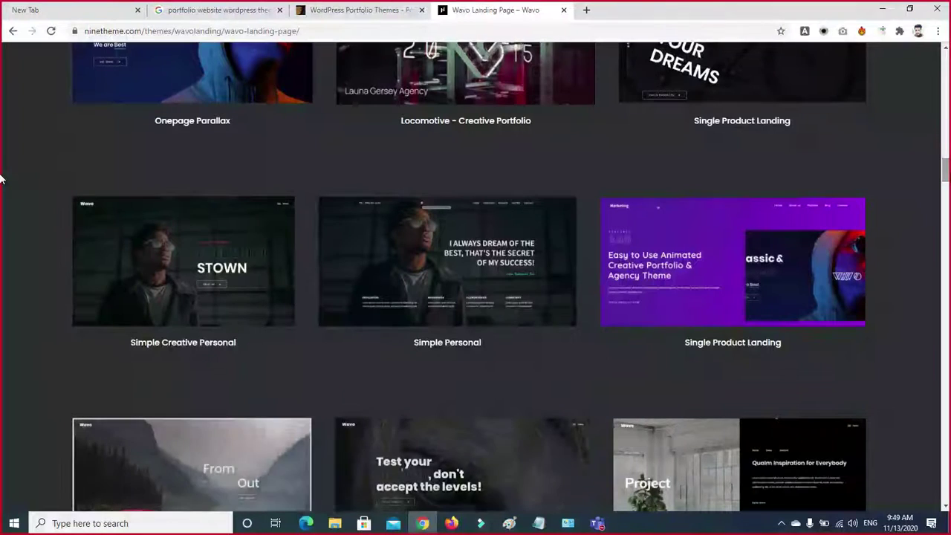
{"action": "scroll", "coordinate": [2, 180], "scroll_direction": "down", "scroll_amount": 1}
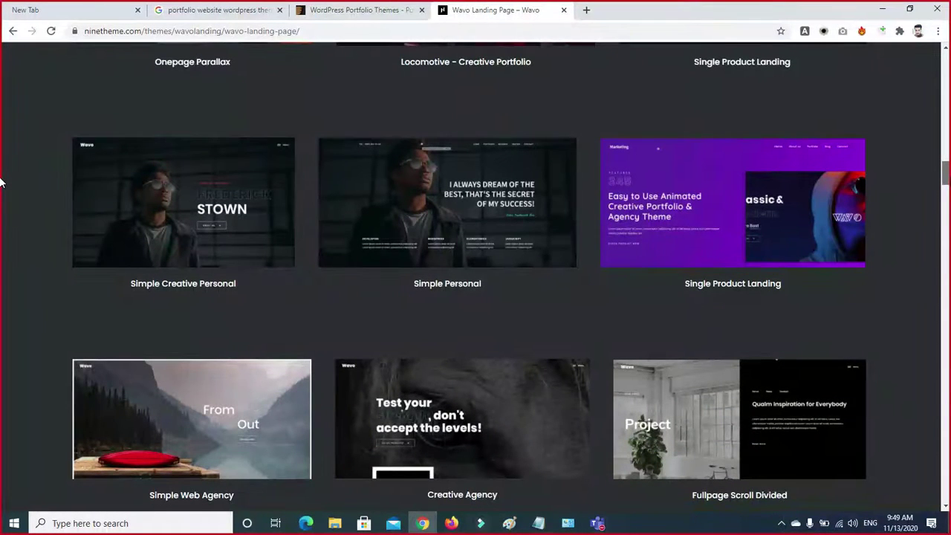
{"action": "scroll", "coordinate": [1, 182], "scroll_direction": "down", "scroll_amount": 1}
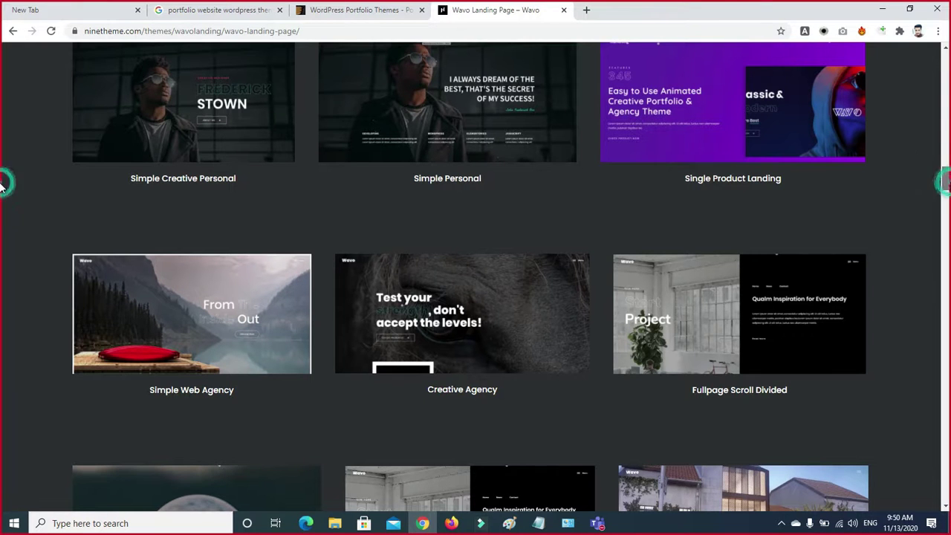
{"action": "scroll", "coordinate": [1, 186], "scroll_direction": "up", "scroll_amount": 1}
{"action": "scroll", "coordinate": [2, 186], "scroll_direction": "down", "scroll_amount": 1}
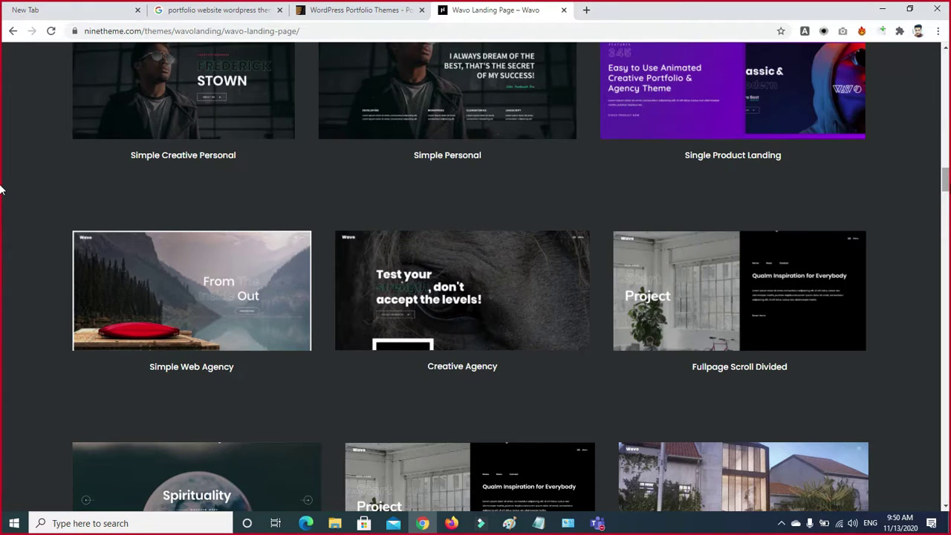
{"action": "scroll", "coordinate": [0, 189], "scroll_direction": "down", "scroll_amount": 5}
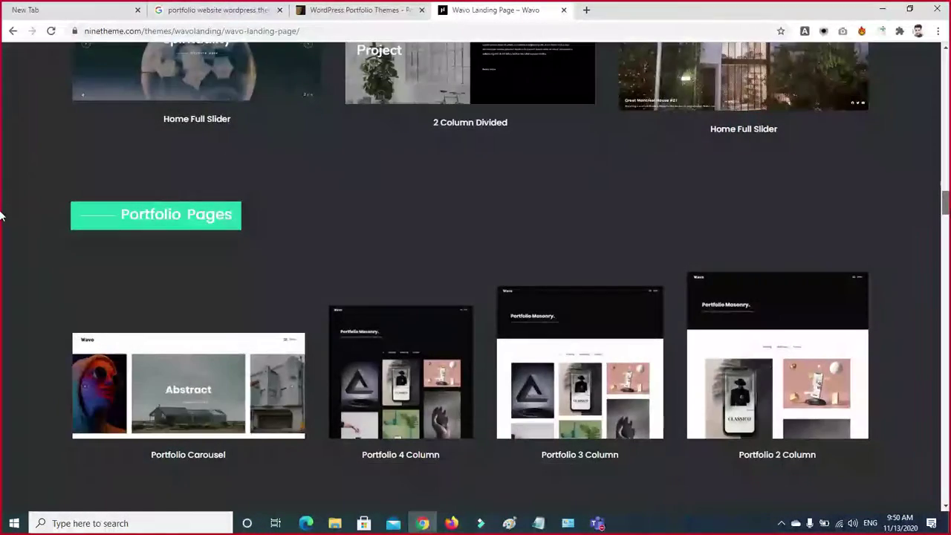
{"action": "scroll", "coordinate": [1, 216], "scroll_direction": "down", "scroll_amount": 5}
{"action": "scroll", "coordinate": [2, 240], "scroll_direction": "down", "scroll_amount": 15}
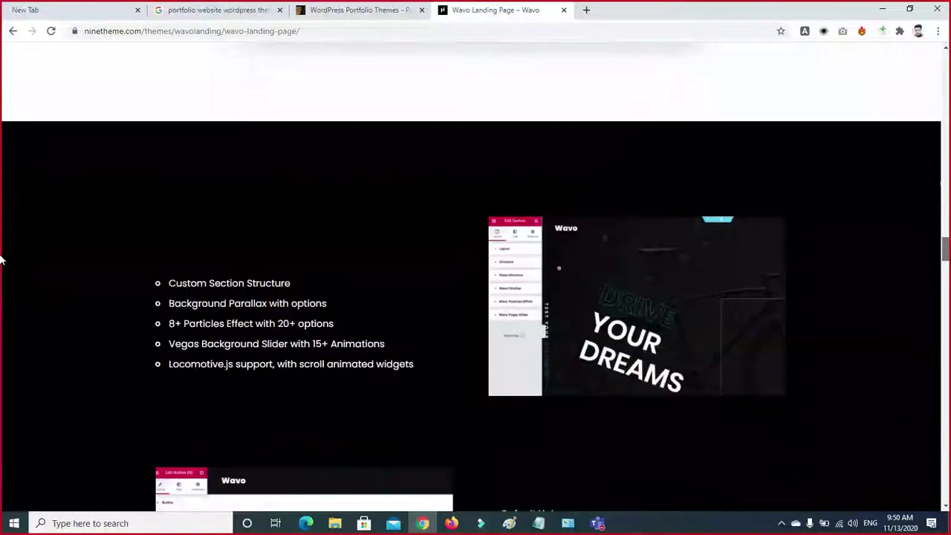
{"action": "scroll", "coordinate": [0, 295], "scroll_direction": "down", "scroll_amount": 5}
{"action": "scroll", "coordinate": [3, 238], "scroll_direction": "up", "scroll_amount": 3}
{"action": "left_click_drag", "start_coordinate": [946, 276], "coordinate": [942, 128]}
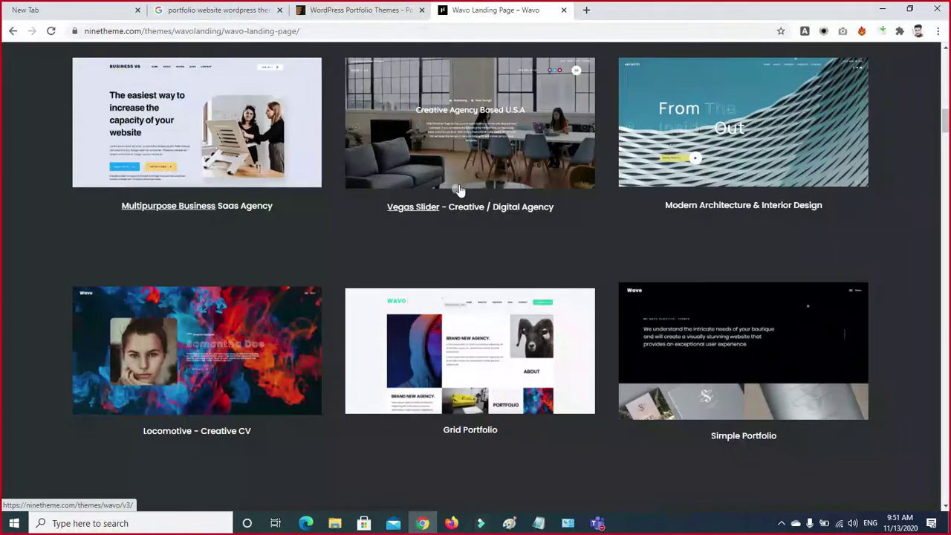
{"action": "left_click", "coordinate": [451, 149]}
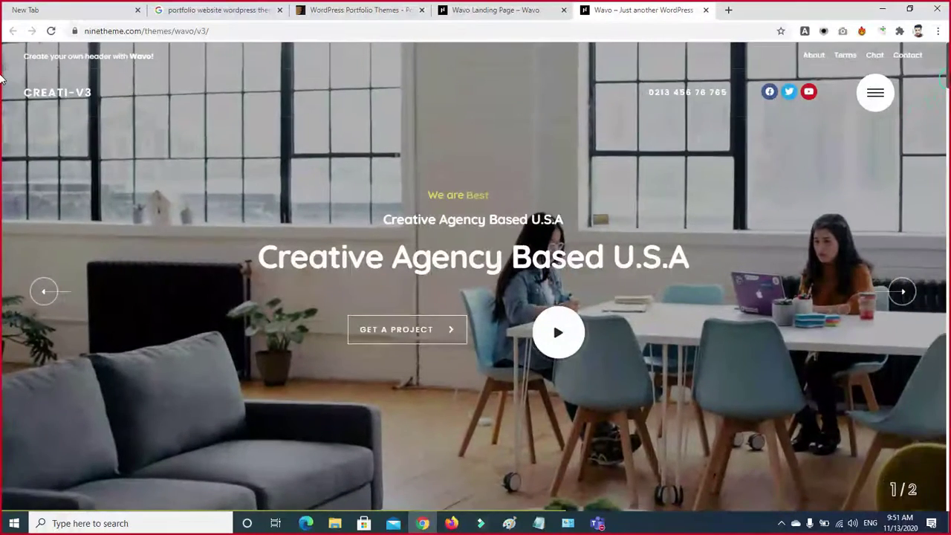
Scroll through the Vegas Slider demo and go to its About Us page
{"action": "scroll", "coordinate": [1, 74], "scroll_direction": "down", "scroll_amount": 10}
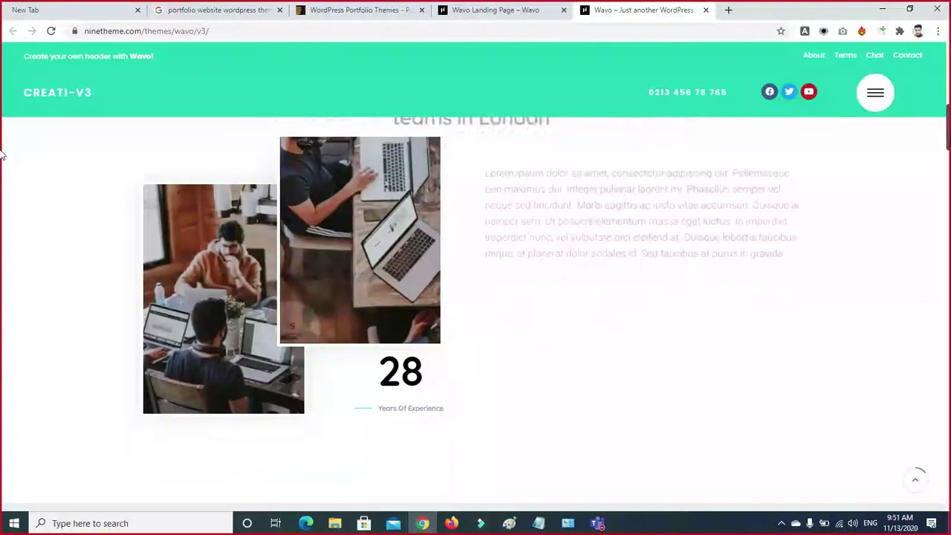
{"action": "scroll", "coordinate": [1, 163], "scroll_direction": "down", "scroll_amount": 10}
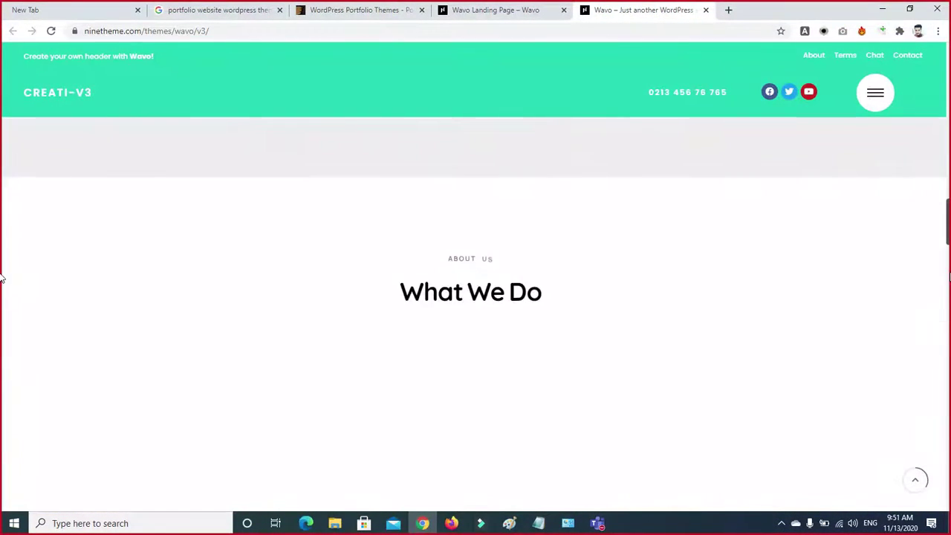
{"action": "scroll", "coordinate": [2, 349], "scroll_direction": "down", "scroll_amount": 5}
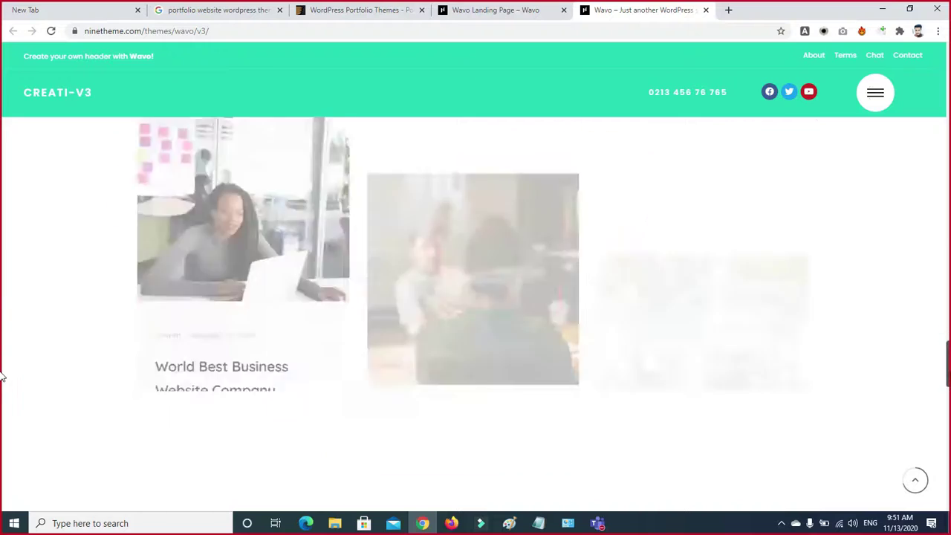
{"action": "scroll", "coordinate": [2, 393], "scroll_direction": "down", "scroll_amount": 8}
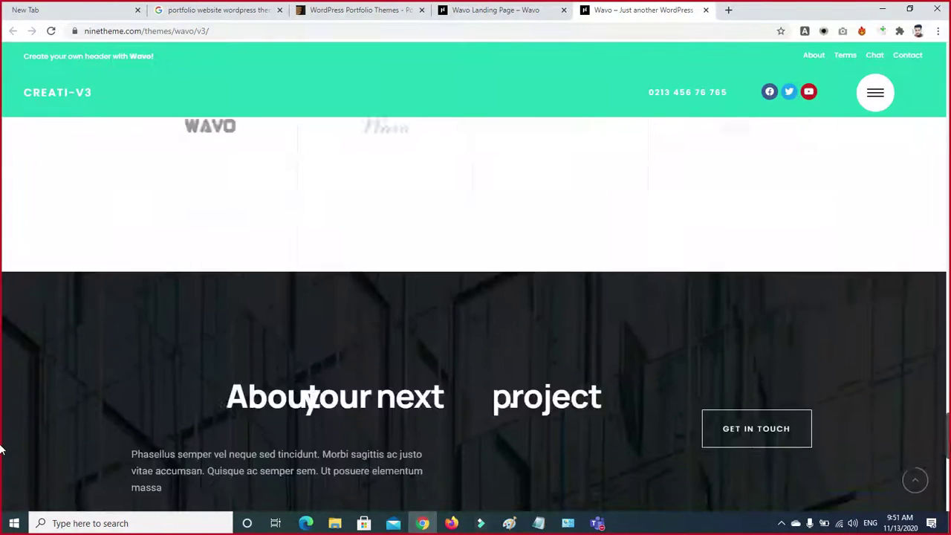
{"action": "scroll", "coordinate": [1, 315], "scroll_direction": "up", "scroll_amount": 15}
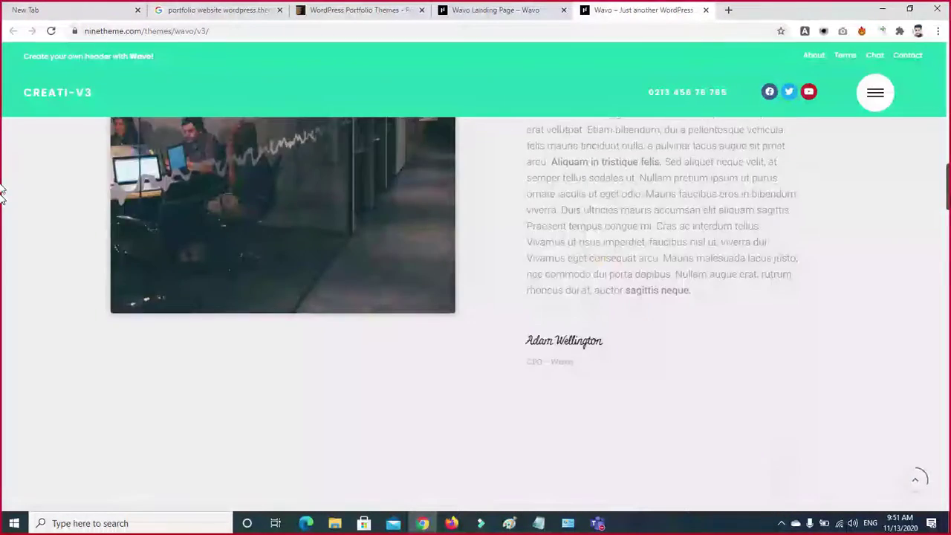
{"action": "scroll", "coordinate": [2, 119], "scroll_direction": "up", "scroll_amount": 5}
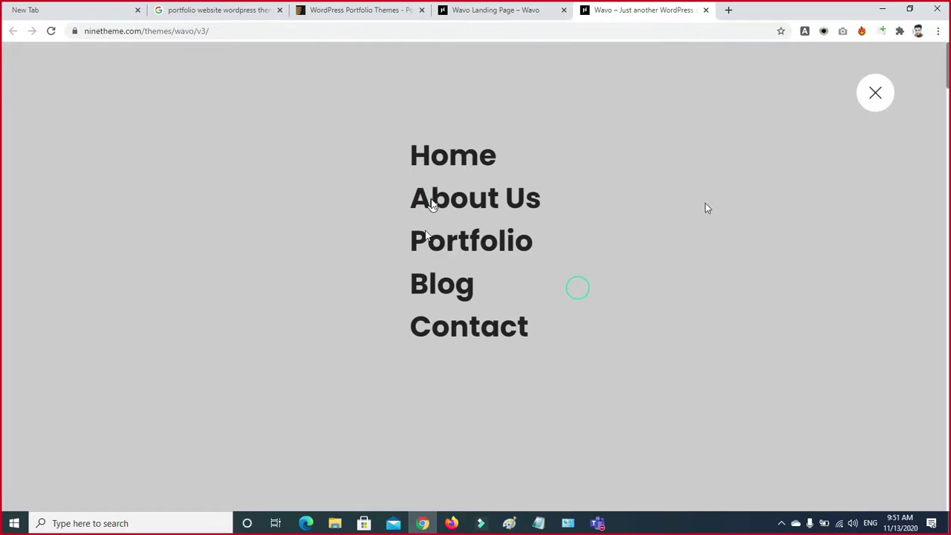
{"action": "left_click", "coordinate": [431, 202]}
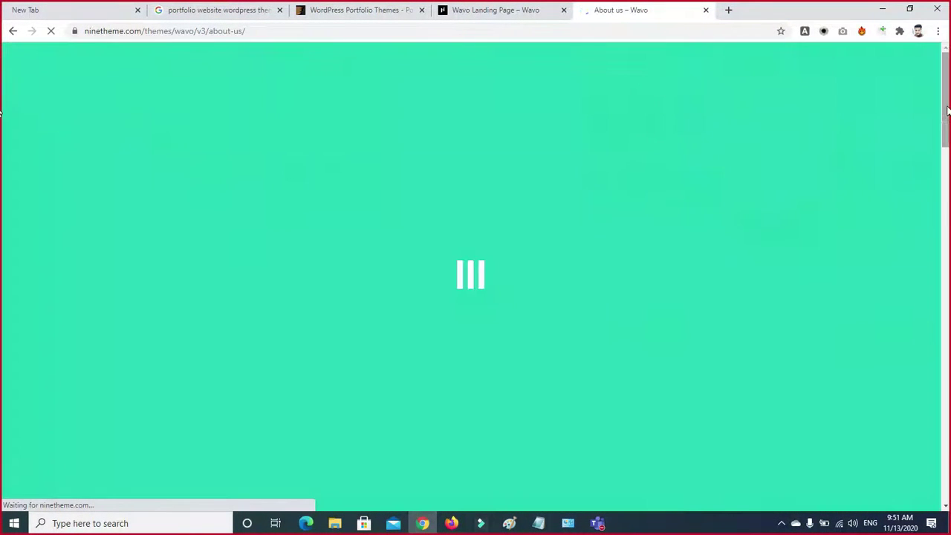
Look over the About us page, then close its tab
{"action": "left_click_drag", "start_coordinate": [948, 111], "coordinate": [948, 437]}
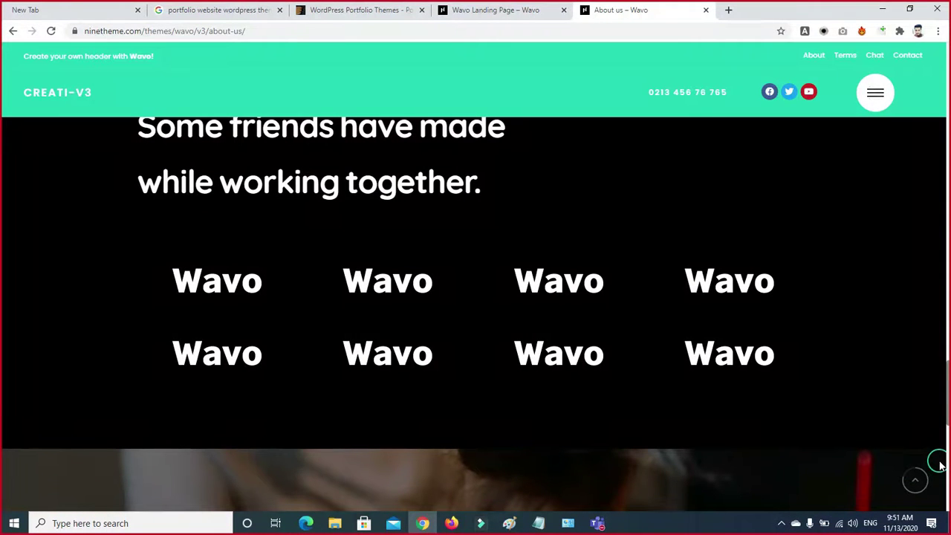
{"action": "scroll", "coordinate": [941, 382], "scroll_direction": "down", "scroll_amount": 3}
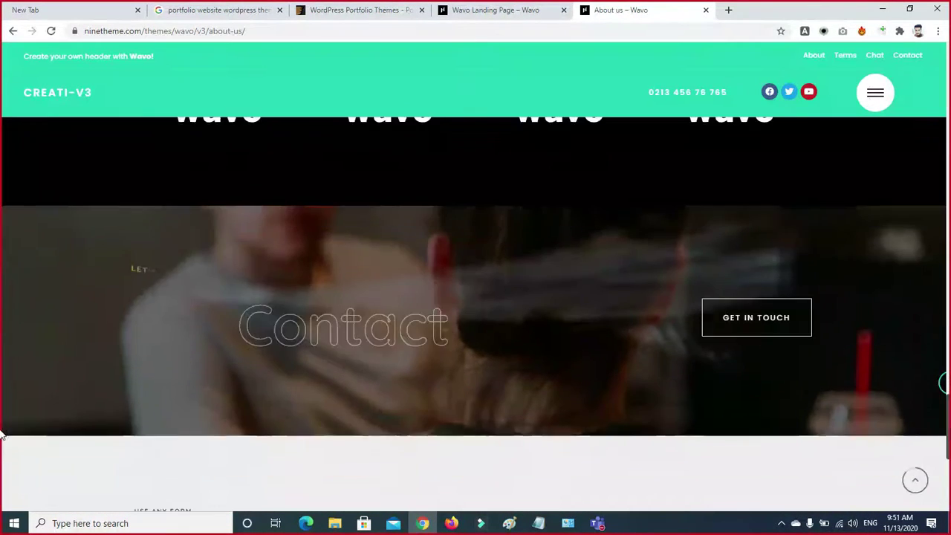
{"action": "scroll", "coordinate": [938, 297], "scroll_direction": "up", "scroll_amount": 6}
{"action": "scroll", "coordinate": [938, 257], "scroll_direction": "up", "scroll_amount": 15}
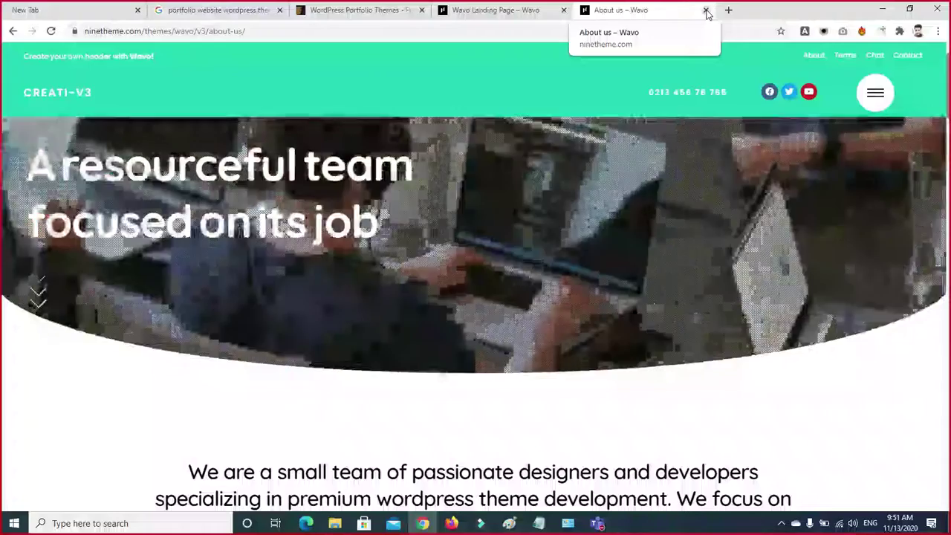
{"action": "left_click", "coordinate": [706, 10]}
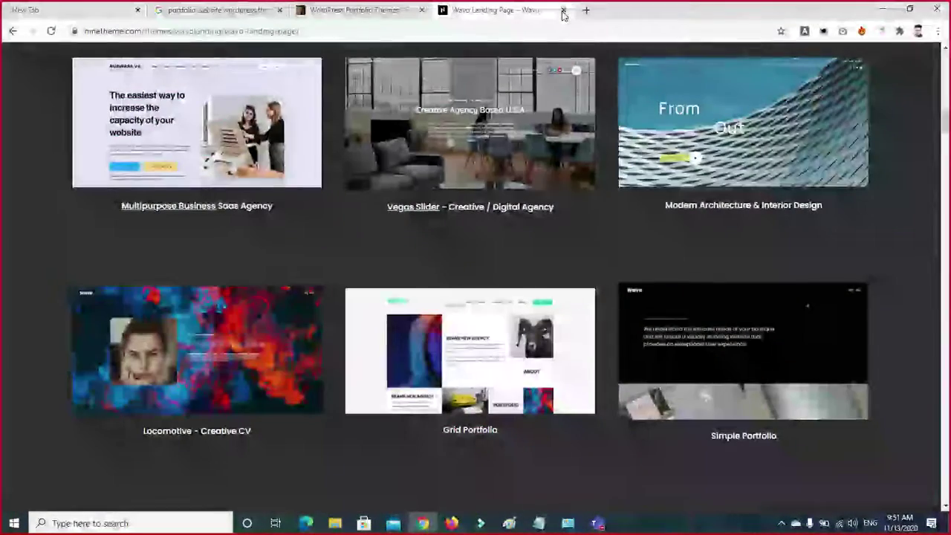
Close the Wavo landing page and load behance.net in a new tab
{"action": "key", "text": "ctrl+w"}
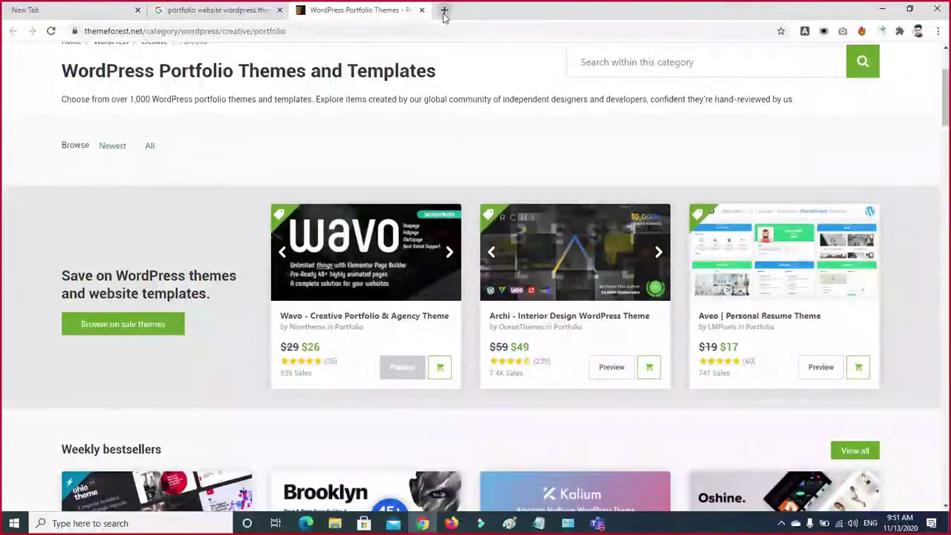
{"action": "left_click", "coordinate": [445, 10]}
{"action": "left_click", "coordinate": [446, 30]}
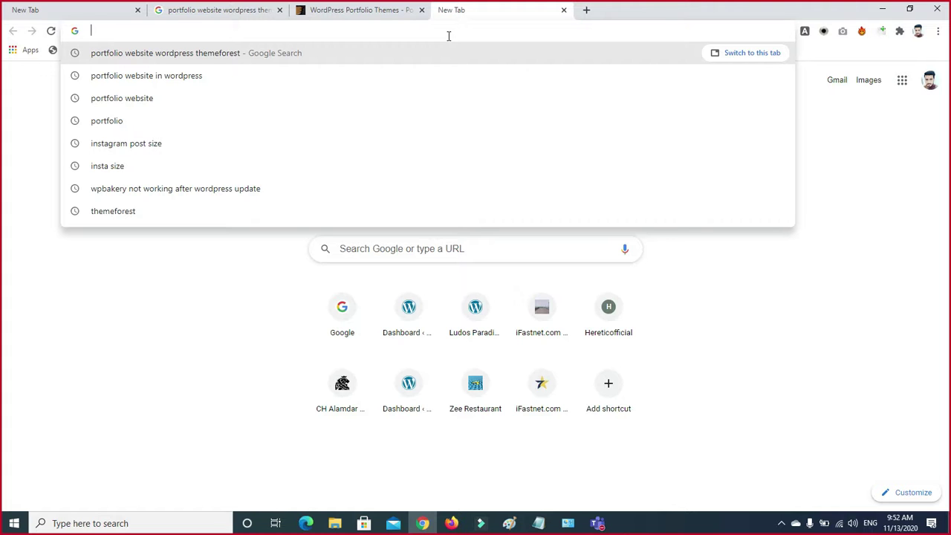
{"action": "type", "text": "behance"}
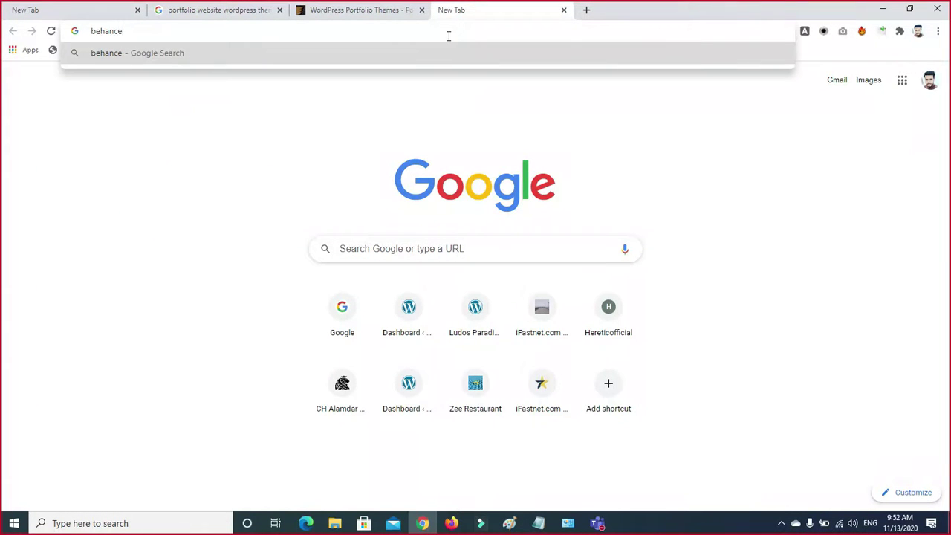
{"action": "type", "text": ".net"}
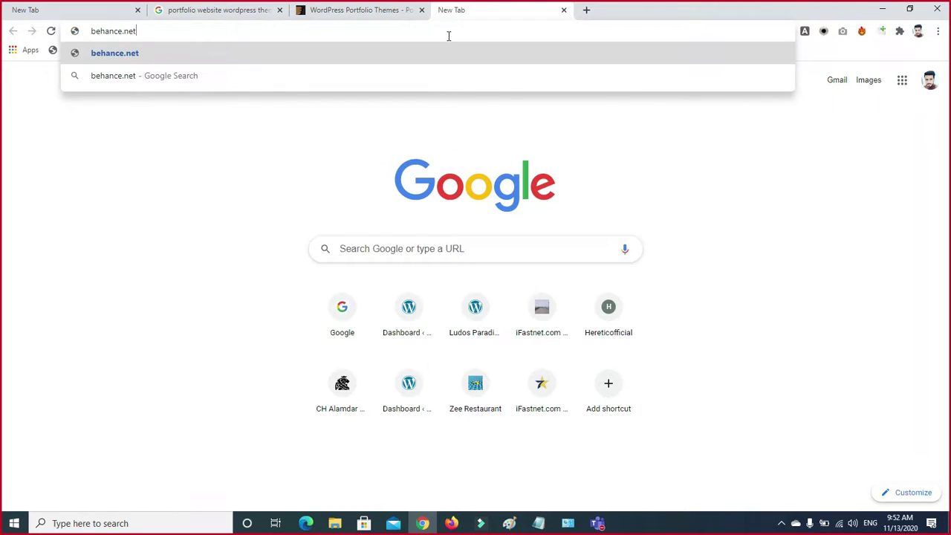
{"action": "key", "text": "Return"}
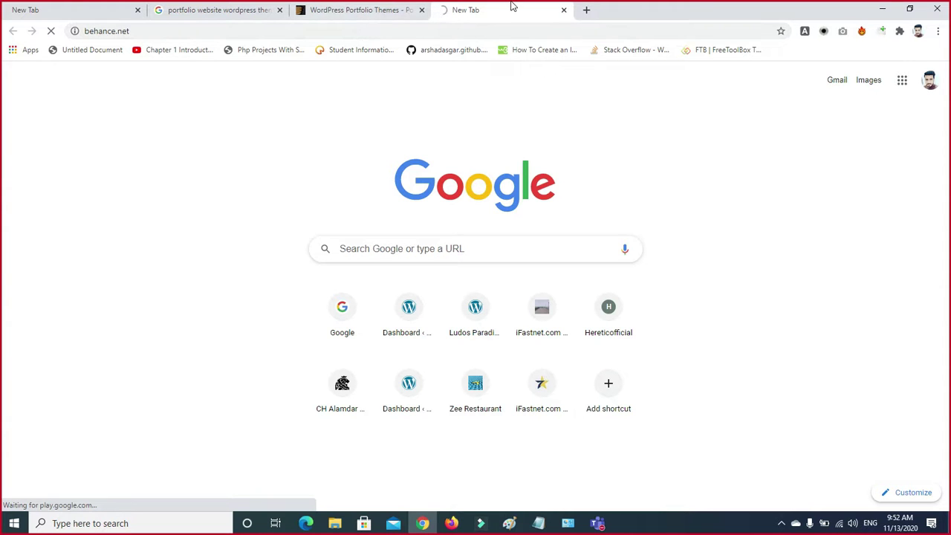
{"action": "left_click", "coordinate": [383, 32]}
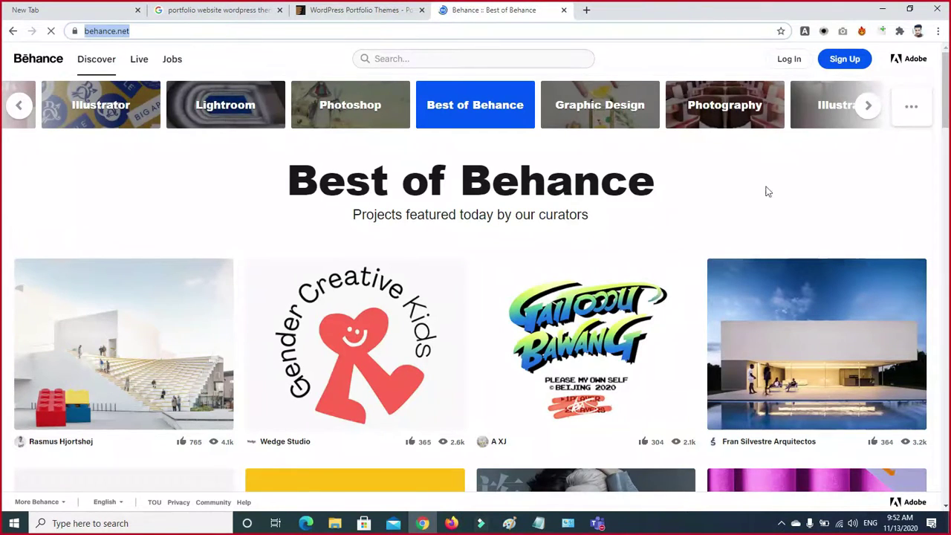
Search Behance for 'web' using the top search box
{"action": "scroll", "coordinate": [2, 168], "scroll_direction": "down", "scroll_amount": 5}
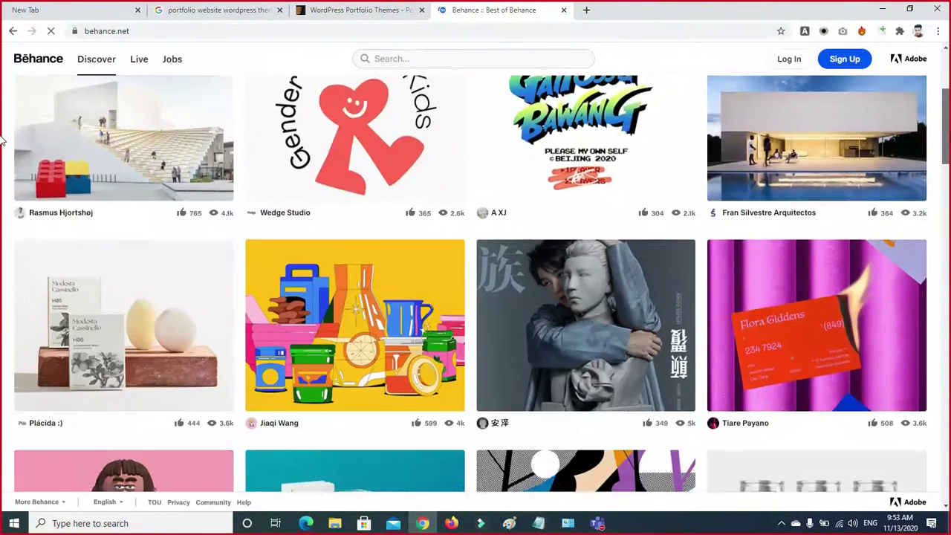
{"action": "scroll", "coordinate": [2, 167], "scroll_direction": "down", "scroll_amount": 10}
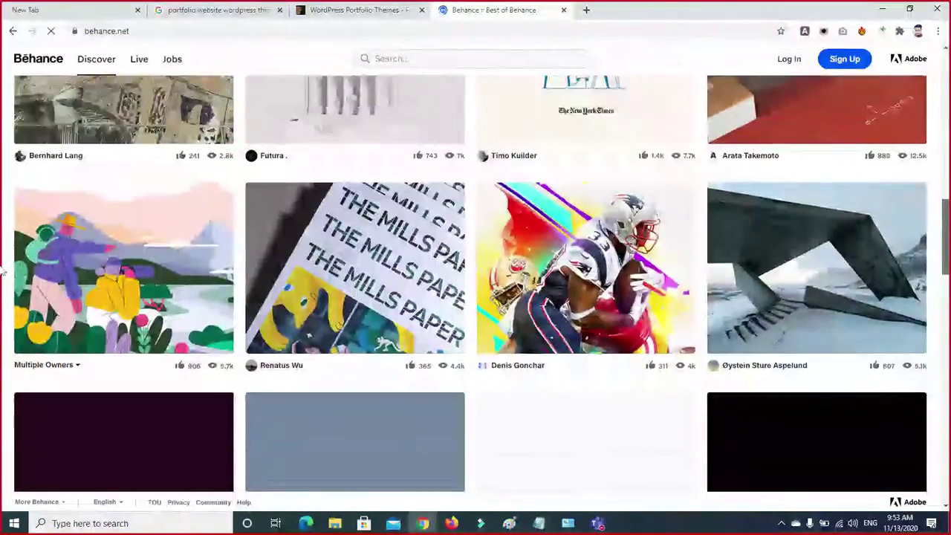
{"action": "left_click_drag", "start_coordinate": [945, 282], "coordinate": [948, 87]}
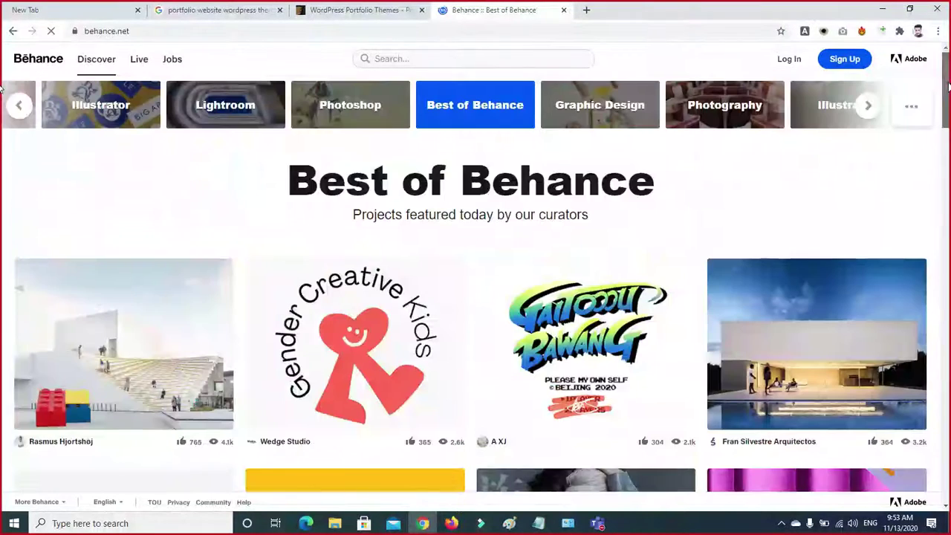
{"action": "left_click", "coordinate": [484, 61]}
{"action": "type", "text": "we"}
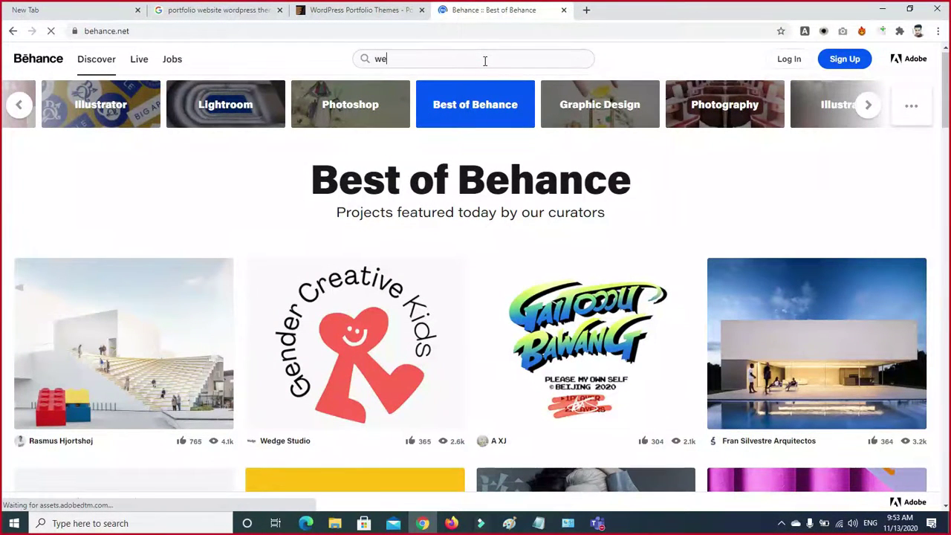
{"action": "key", "text": "BackSpace"}
{"action": "key", "text": "BackSpace"}
{"action": "type", "text": "b"}
{"action": "key", "text": "BackSpace"}
{"action": "type", "text": "web"}
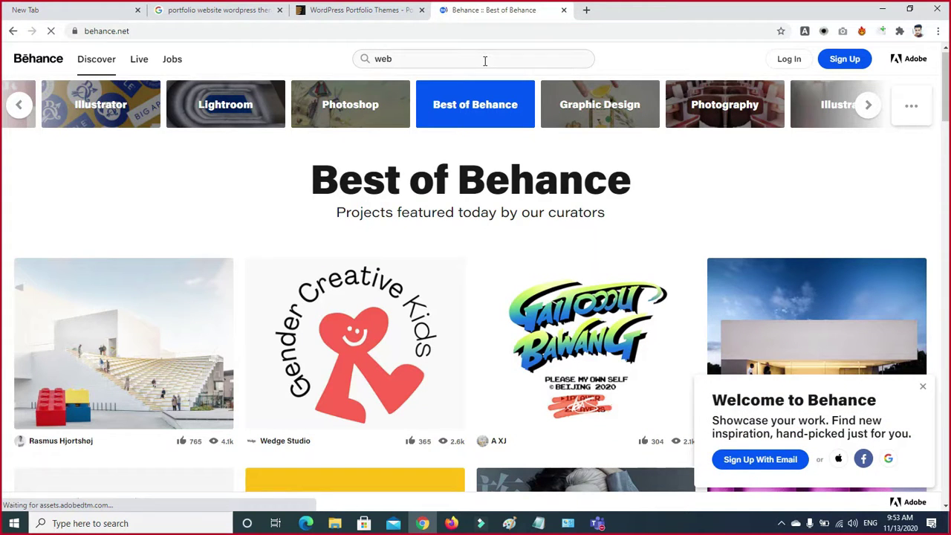
{"action": "key", "text": "Return"}
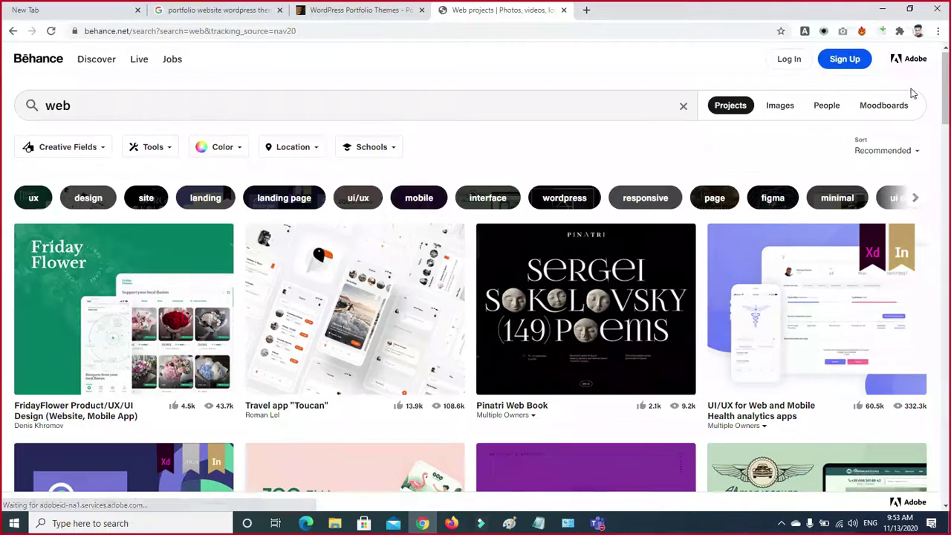
Dismiss the Welcome to Behance popup and click Sign Up
{"action": "scroll", "coordinate": [3, 172], "scroll_direction": "down", "scroll_amount": 5}
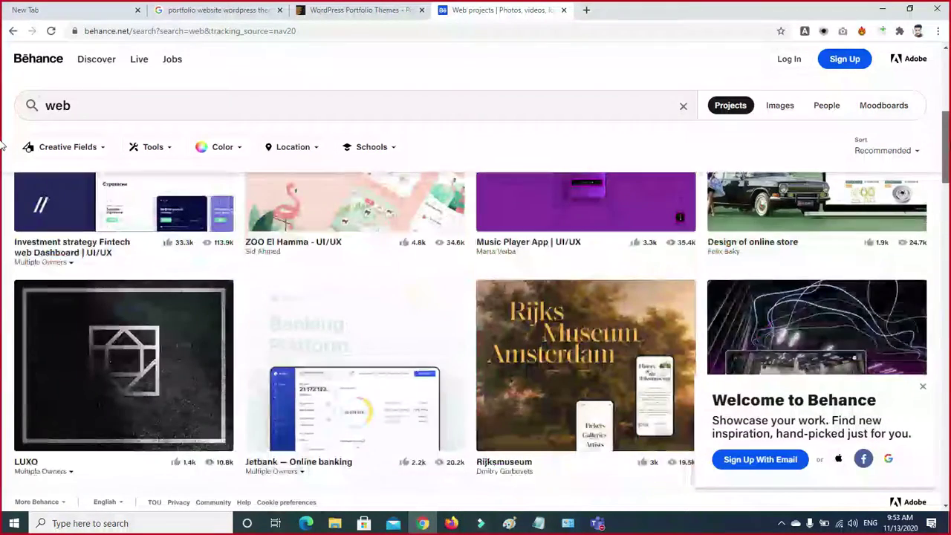
{"action": "scroll", "coordinate": [3, 172], "scroll_direction": "up", "scroll_amount": 5}
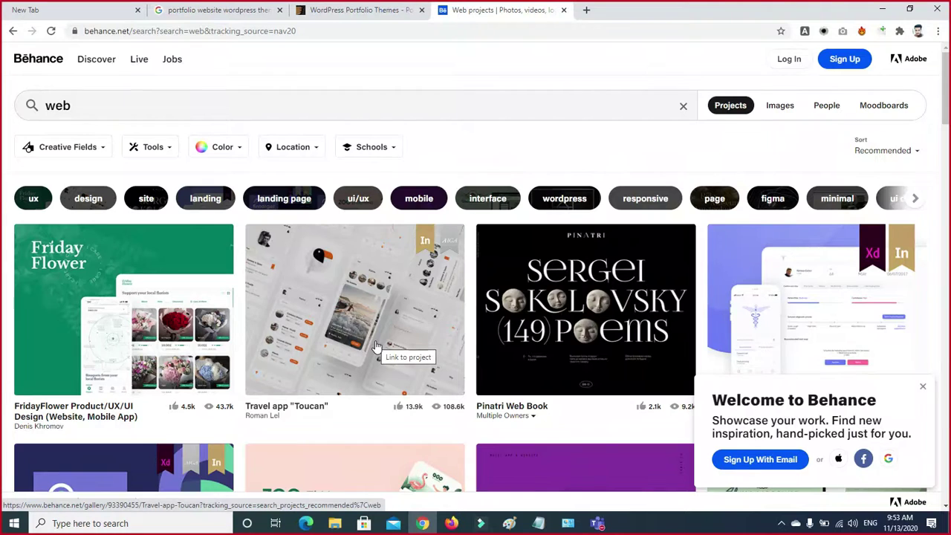
{"action": "left_click", "coordinate": [922, 386]}
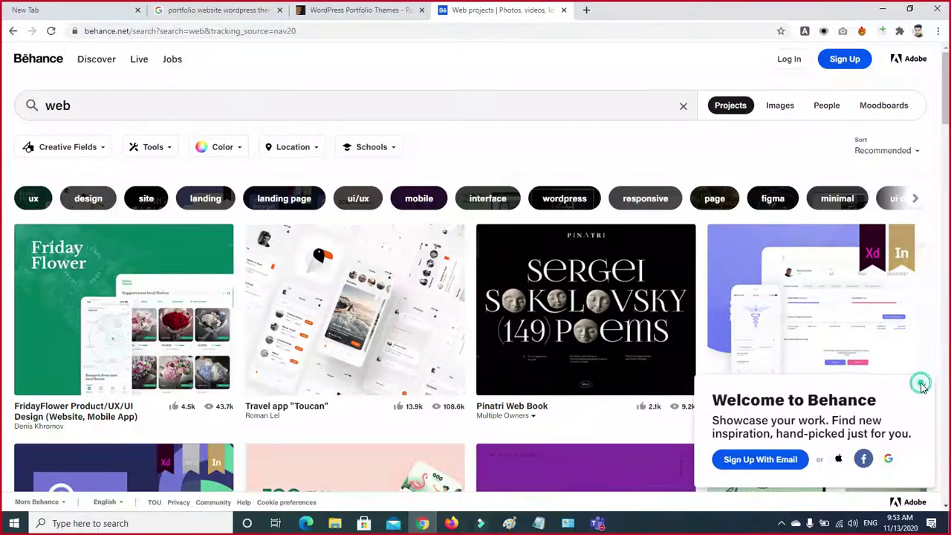
{"action": "left_click", "coordinate": [922, 386]}
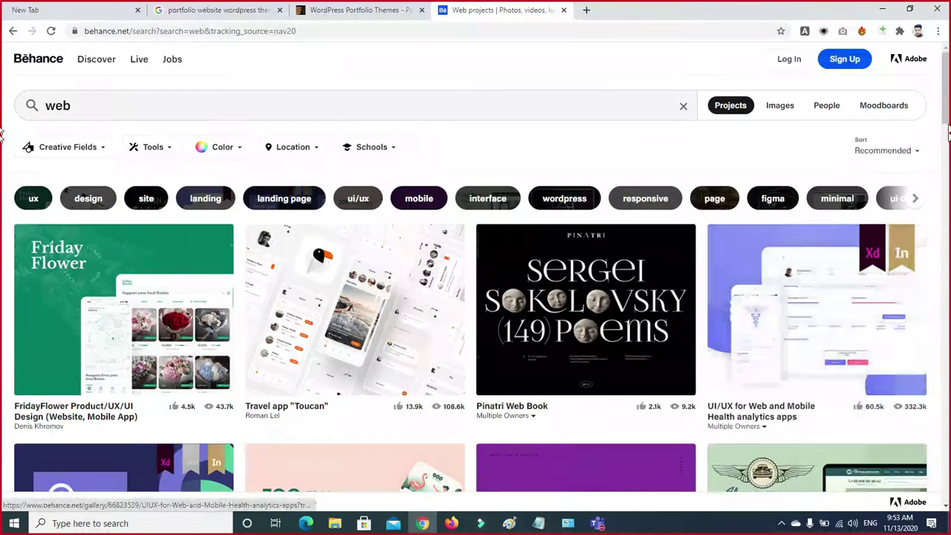
{"action": "scroll", "coordinate": [2, 133], "scroll_direction": "down", "scroll_amount": 5}
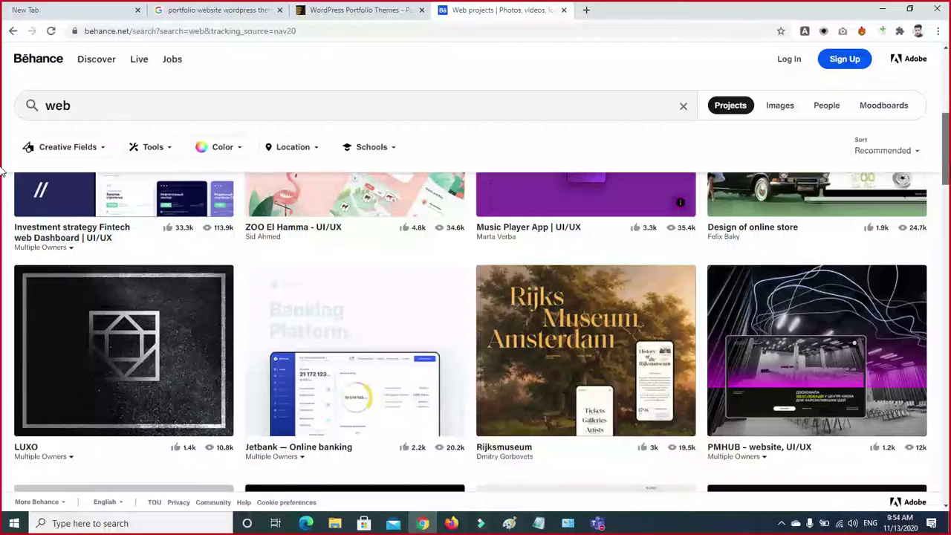
{"action": "scroll", "coordinate": [2, 169], "scroll_direction": "up", "scroll_amount": 1}
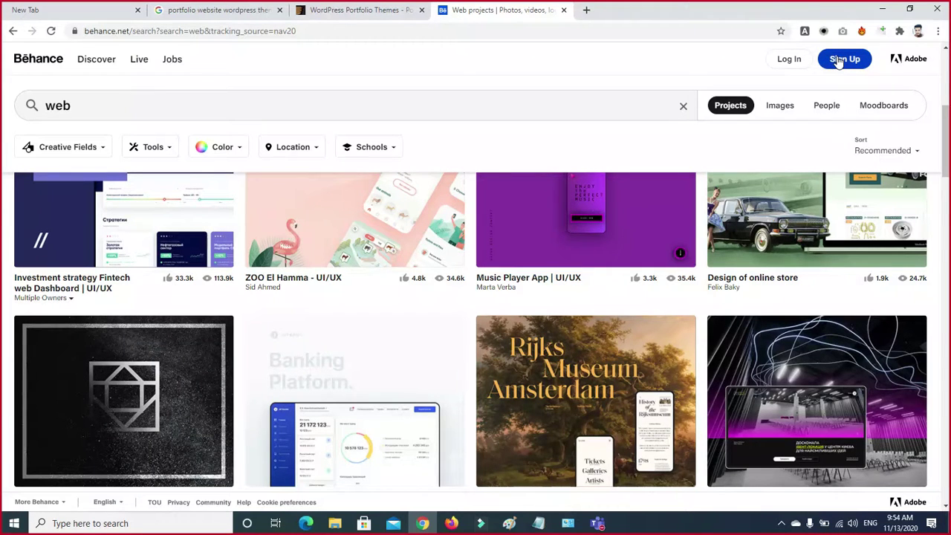
{"action": "left_click", "coordinate": [838, 63]}
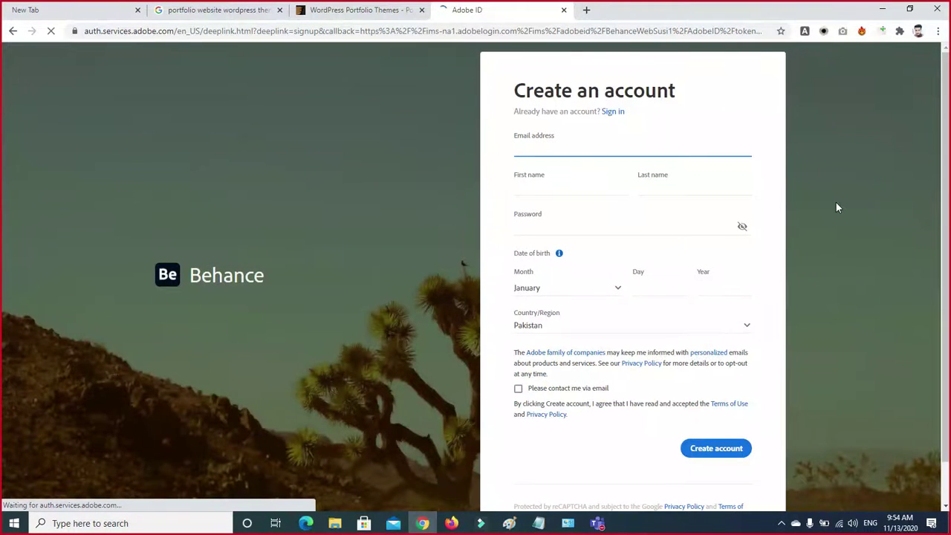
Fill in the saved e-mail on the sign-up form, then switch to signing in with the existing account
{"action": "left_click", "coordinate": [558, 153]}
{"action": "left_click", "coordinate": [558, 172]}
{"action": "left_click", "coordinate": [553, 180]}
{"action": "type", "text": "muham"}
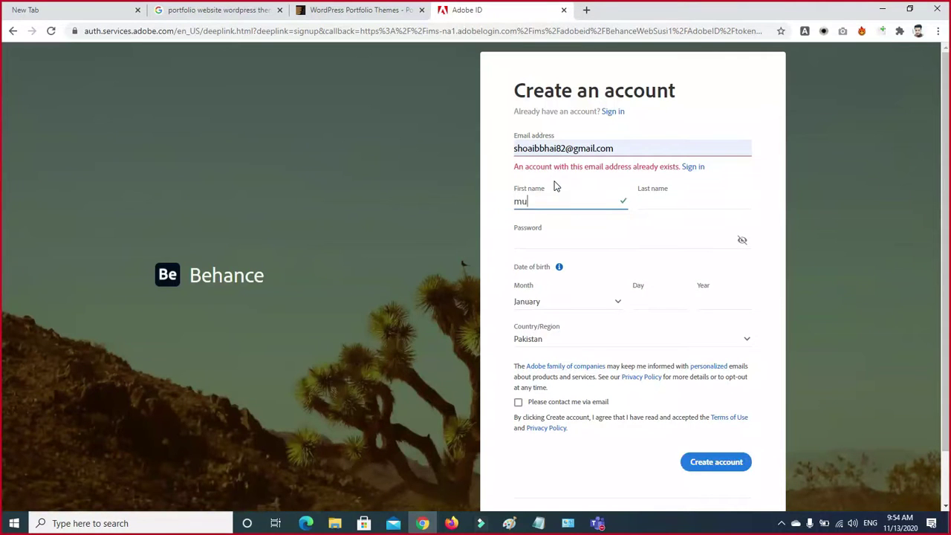
{"action": "type", "text": "m"}
{"action": "key", "text": "BackSpace"}
{"action": "key", "text": "BackSpace"}
{"action": "key", "text": "BackSpace"}
{"action": "key", "text": "BackSpace"}
{"action": "key", "text": "BackSpace"}
{"action": "key", "text": "BackSpace"}
{"action": "left_click", "coordinate": [693, 167]}
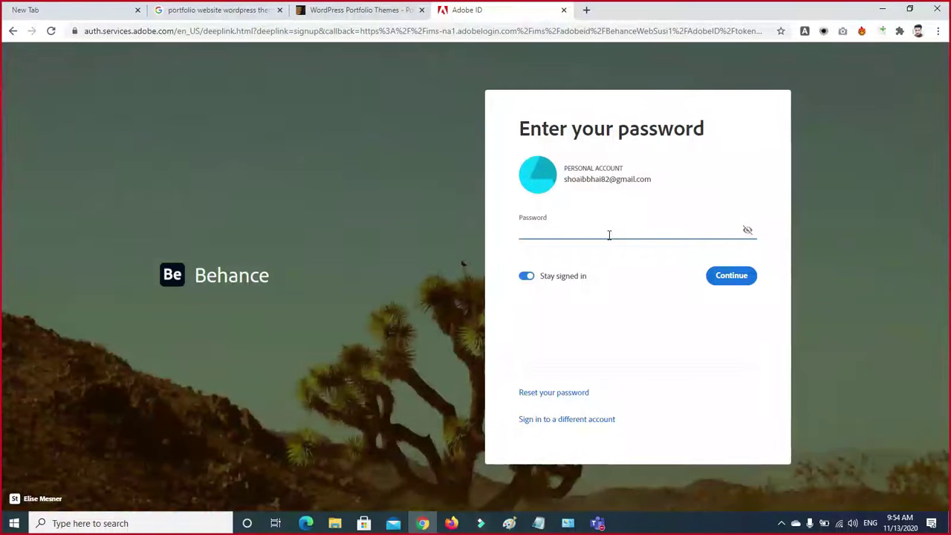
Enter and submit the account password, retyping it once after rejection
{"action": "left_click", "coordinate": [608, 234]}
{"action": "type", "text": "•••••••••••••"}
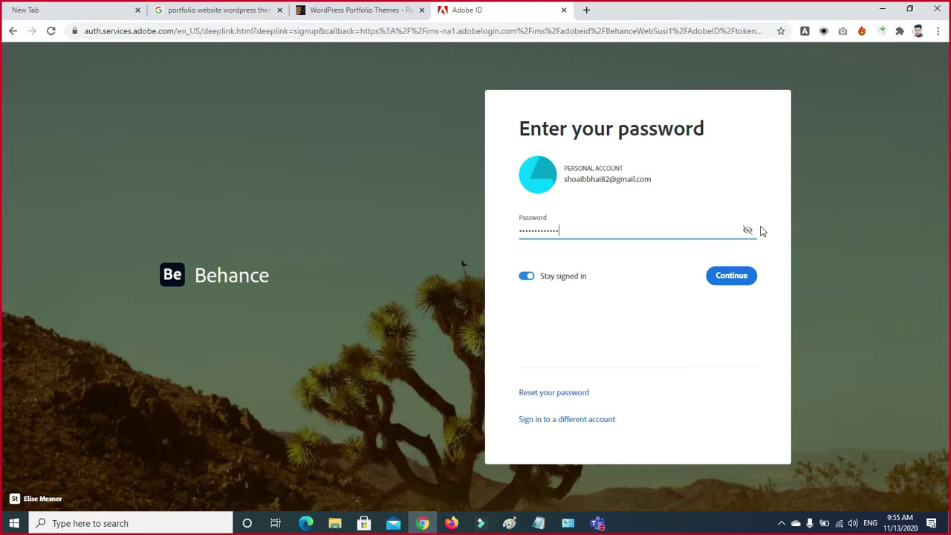
{"action": "left_click", "coordinate": [743, 275]}
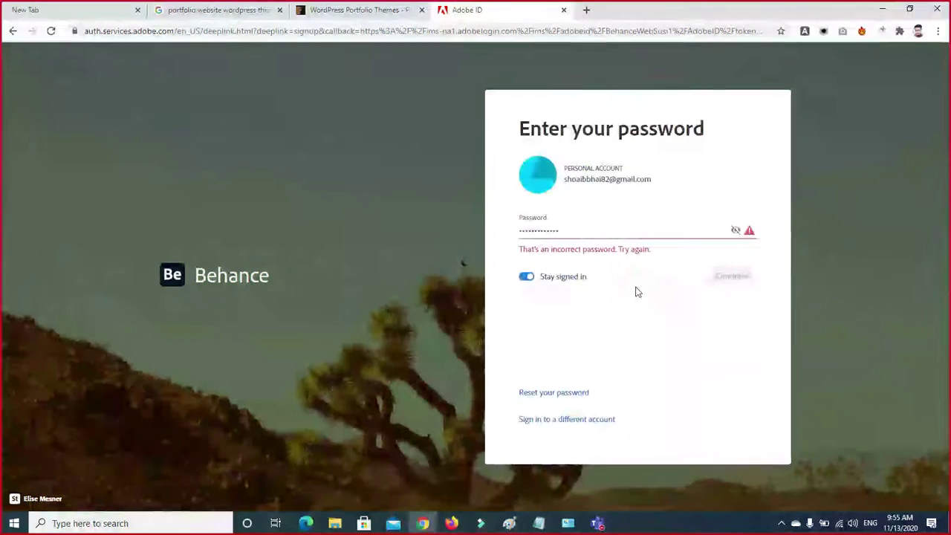
{"action": "double_click", "coordinate": [598, 227]}
{"action": "key", "text": "BackSpace"}
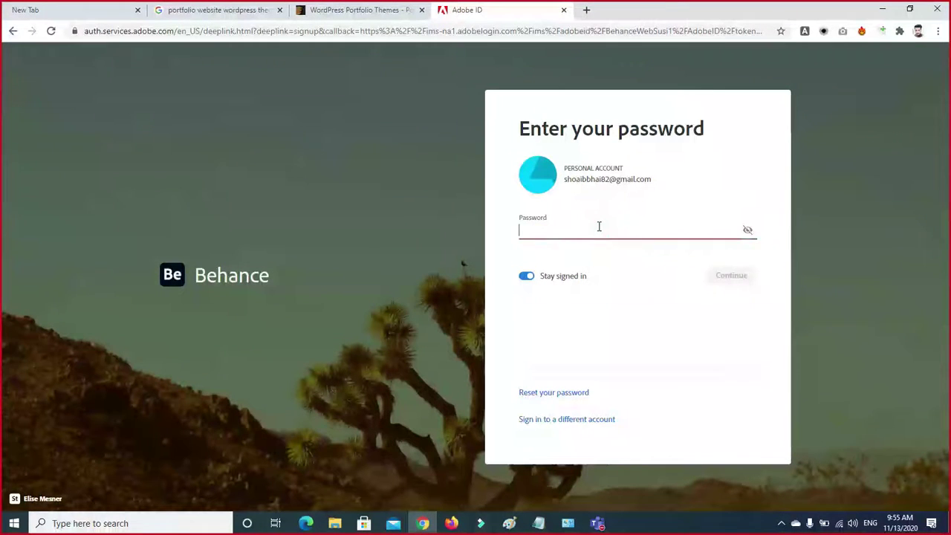
{"action": "type", "text": "••••••••••"}
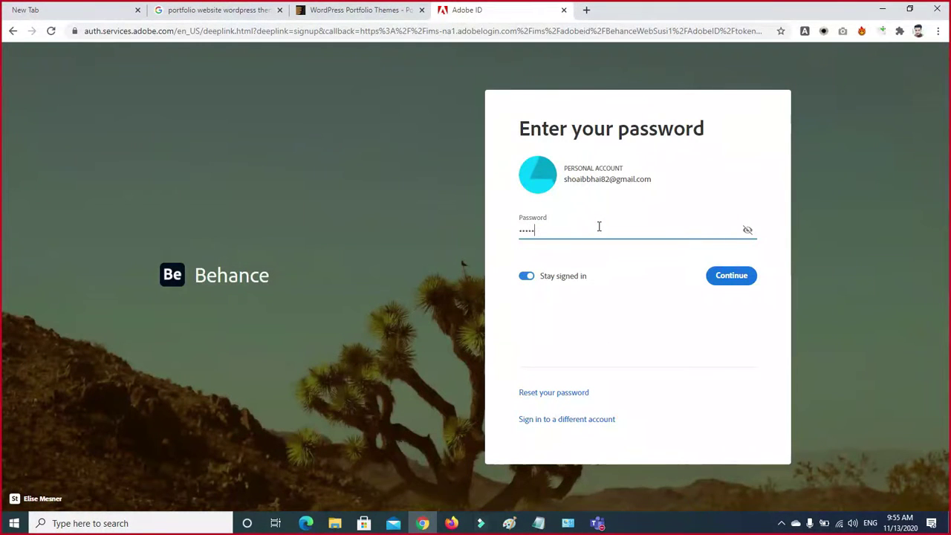
{"action": "type", "text": "•••"}
{"action": "key", "text": "Return"}
Clear the field and submit several more password attempts, all rejected
{"action": "key", "text": "ctrl+a"}
{"action": "key", "text": "BackSpace"}
{"action": "type", "text": "••••••••••"}
{"action": "key", "text": "Return"}
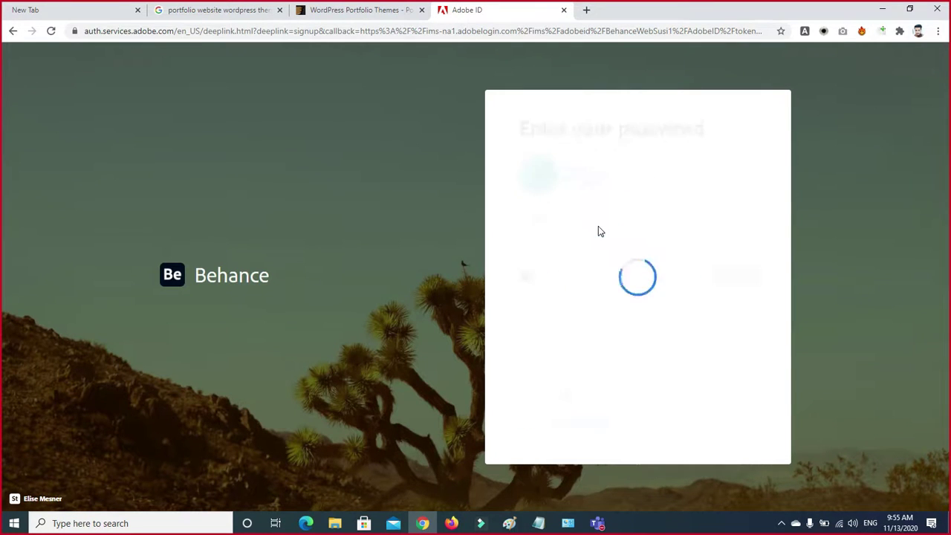
{"action": "key", "text": "ctrl+a"}
{"action": "key", "text": "BackSpace"}
{"action": "type", "text": "••••"}
{"action": "key", "text": "ctrl+a"}
{"action": "key", "text": "BackSpace"}
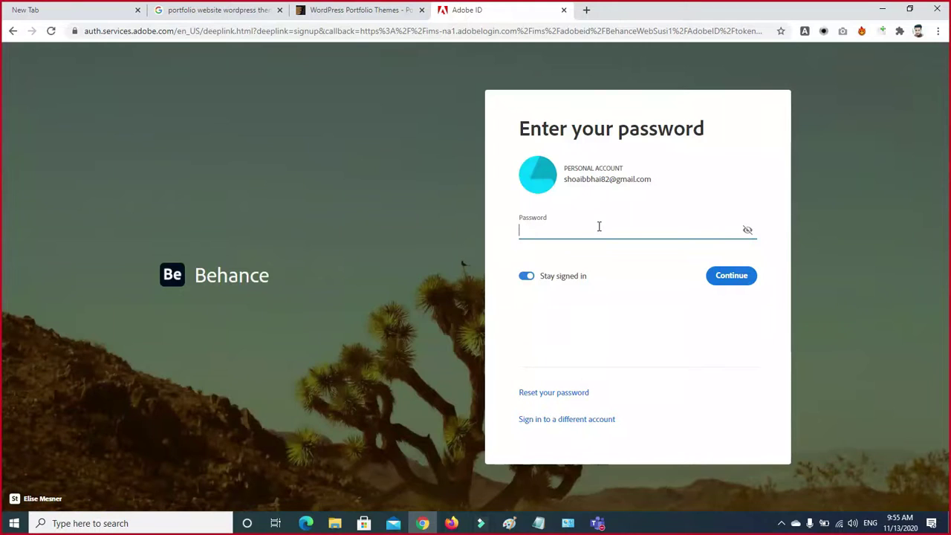
{"action": "type", "text": "•••••••••"}
{"action": "key", "text": "Return"}
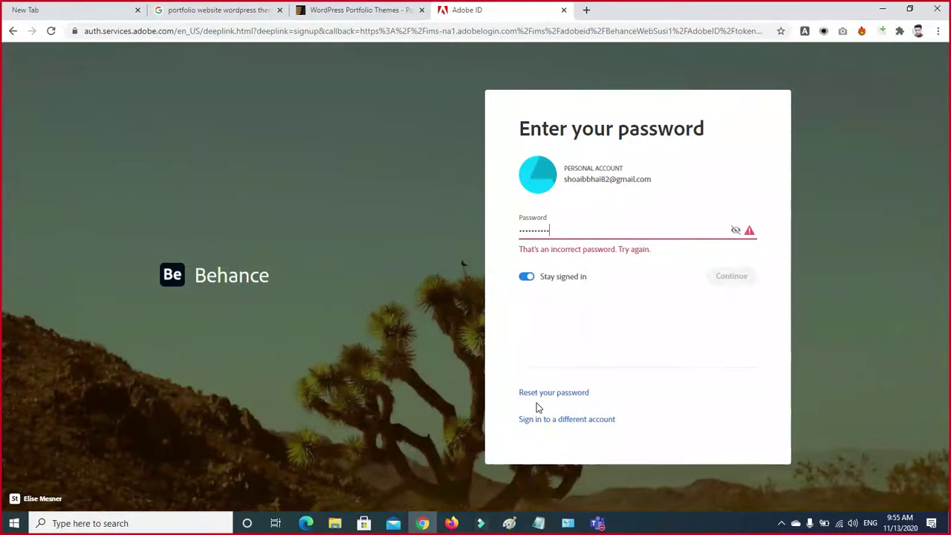
Start a password reset, enter the emailed six-digit verification code, and request a new code
{"action": "left_click", "coordinate": [578, 419]}
{"action": "left_click", "coordinate": [561, 393]}
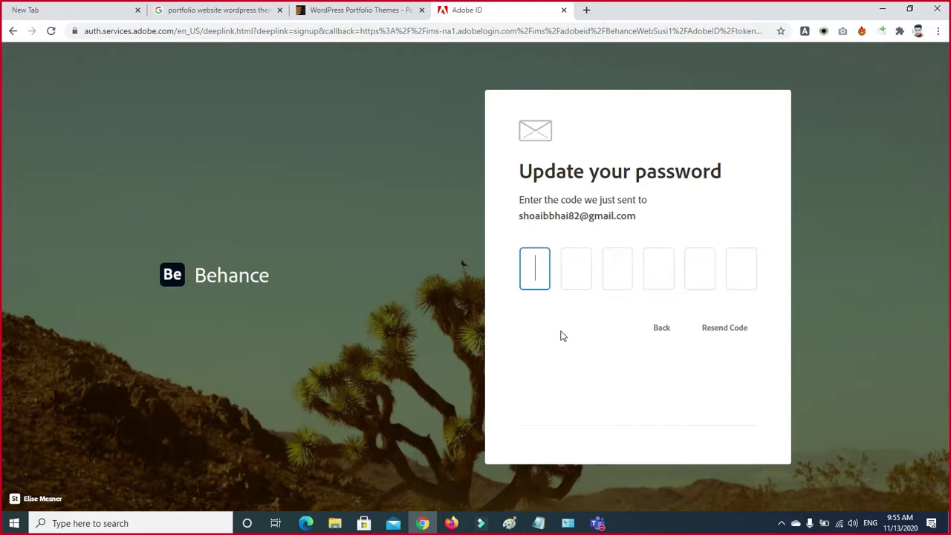
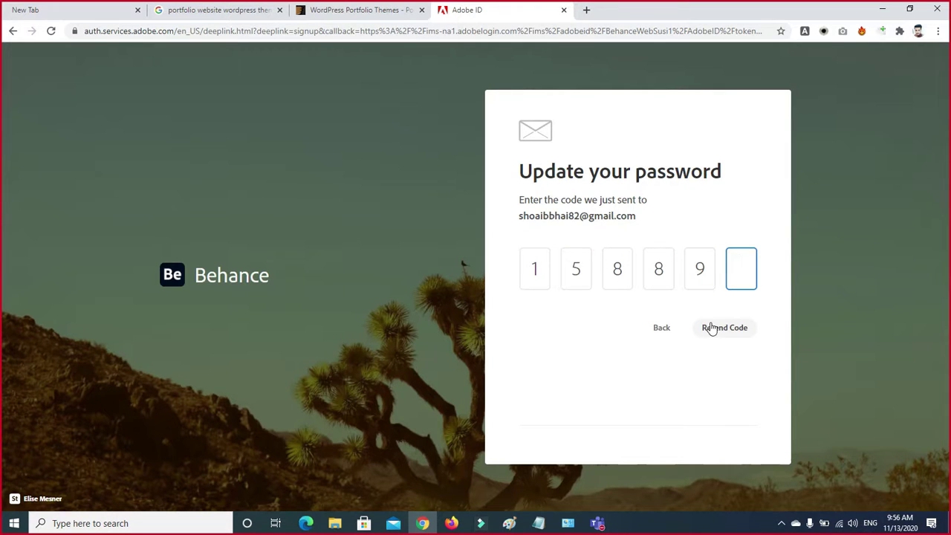
{"action": "left_click", "coordinate": [707, 265]}
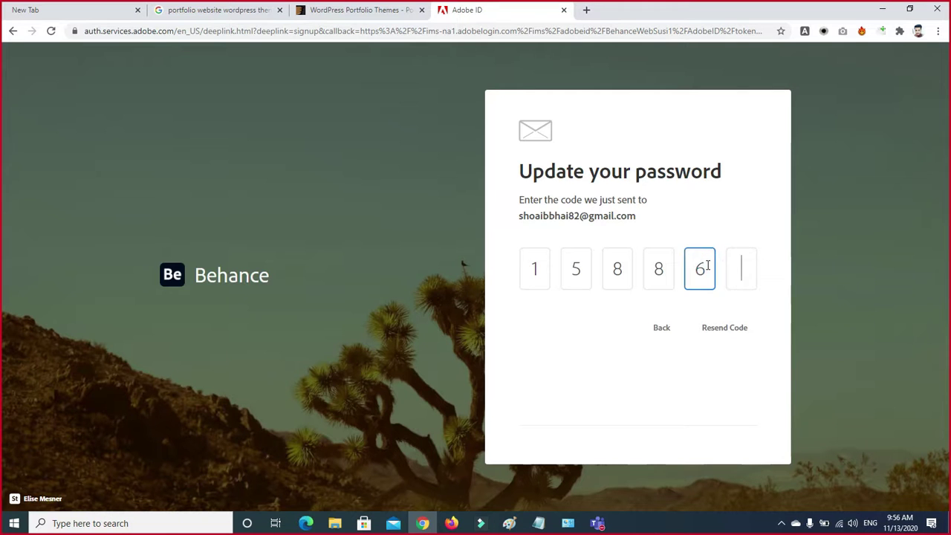
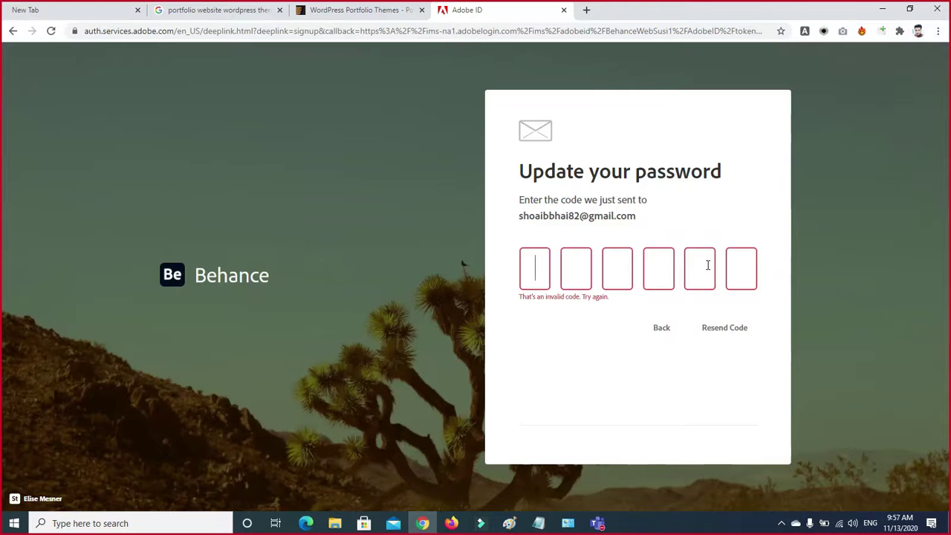
{"action": "left_click", "coordinate": [723, 328]}
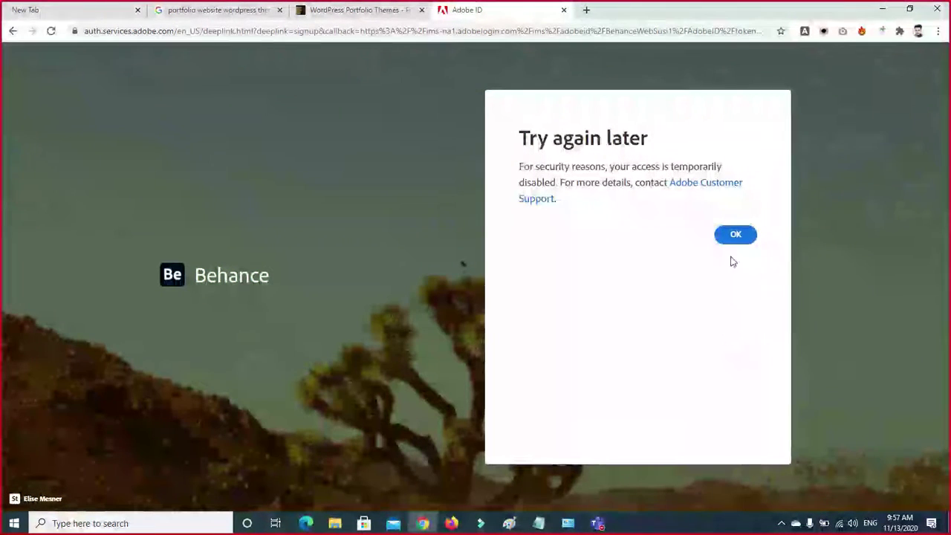
Dismiss the 'Try again later' notice and sign in to Adobe ID with a Google account
{"action": "left_click", "coordinate": [736, 269]}
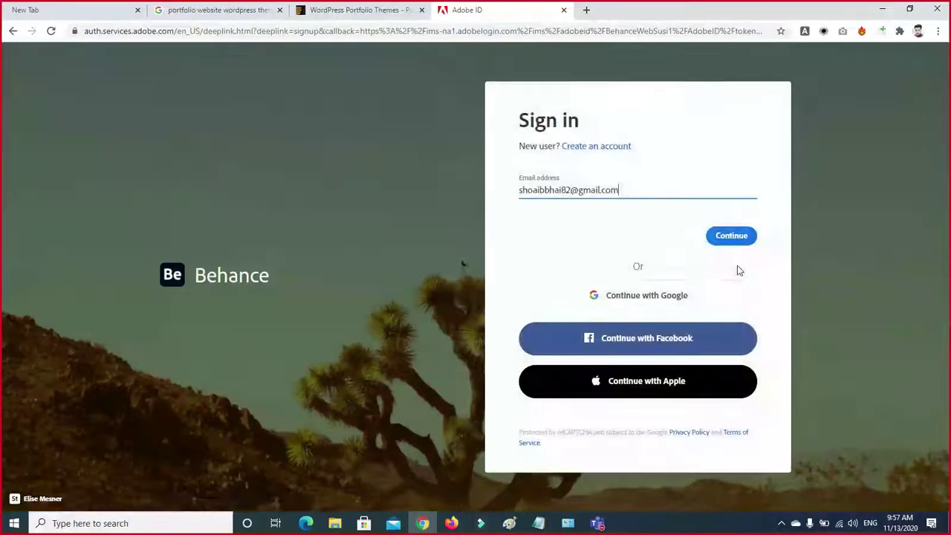
{"action": "left_click", "coordinate": [628, 295]}
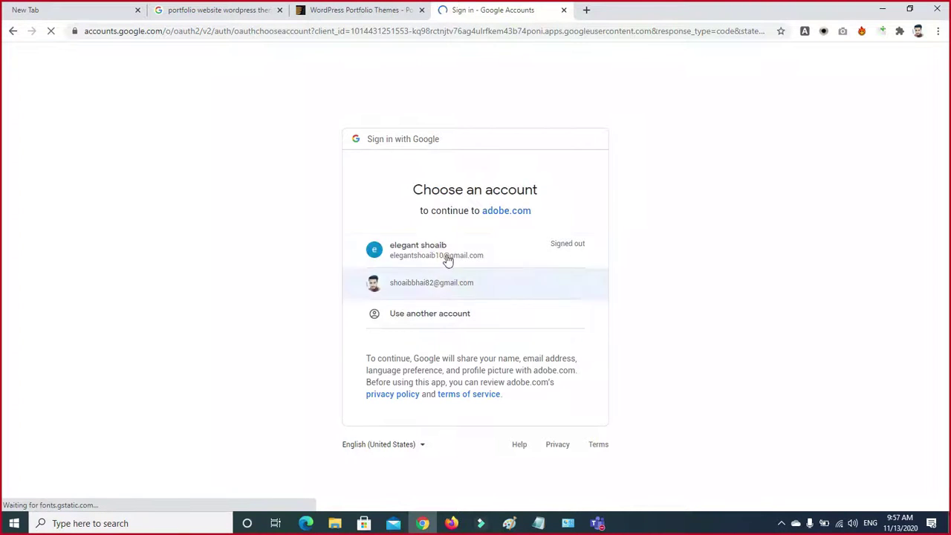
{"action": "left_click", "coordinate": [446, 276]}
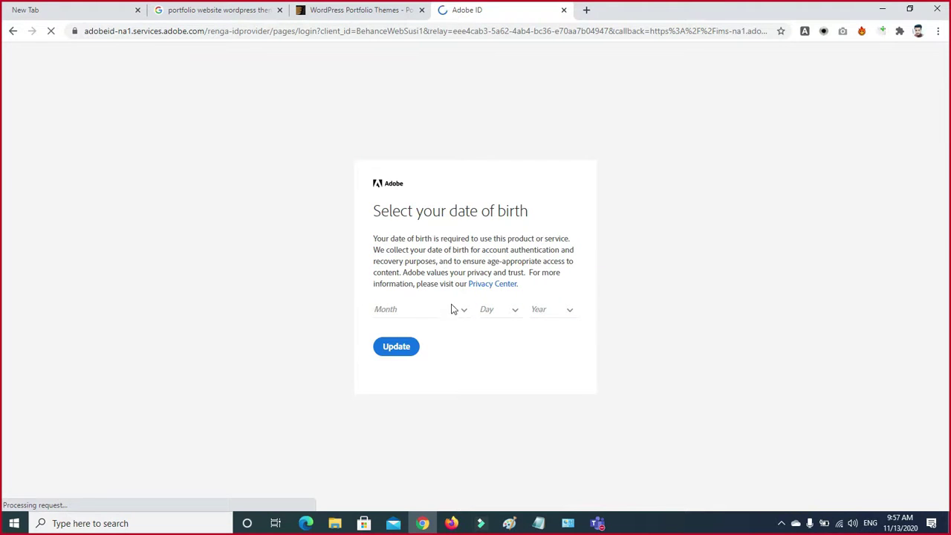
Choose February 4, 1996 as the date of birth
{"action": "left_click", "coordinate": [460, 310]}
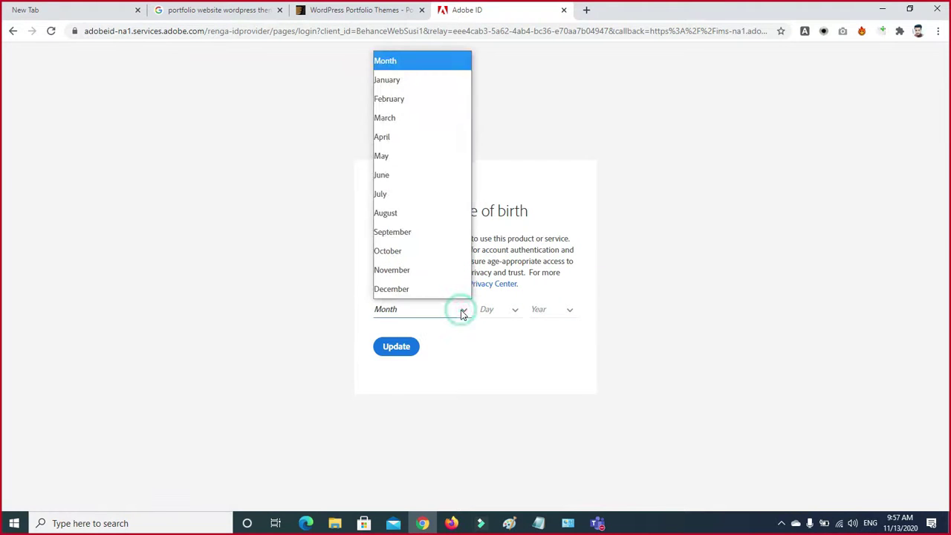
{"action": "left_click", "coordinate": [399, 97]}
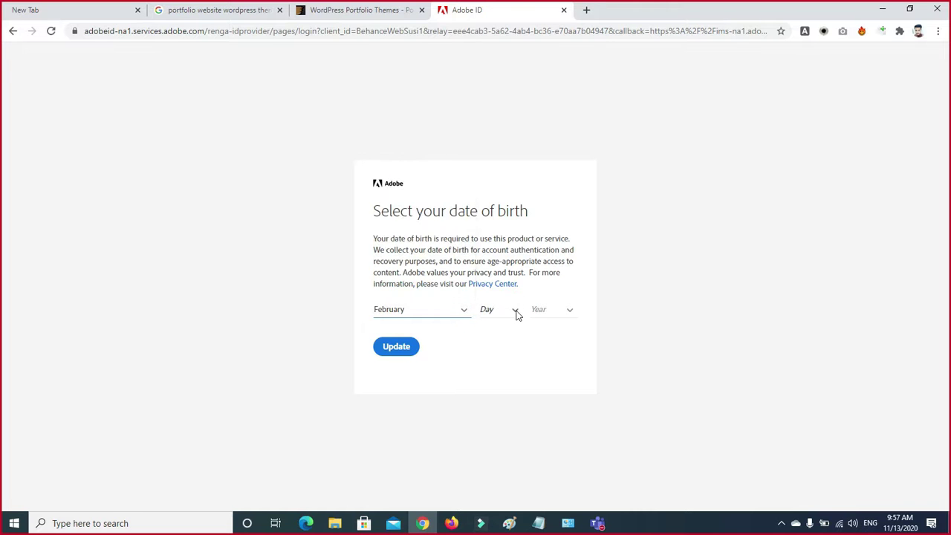
{"action": "left_click", "coordinate": [515, 310]}
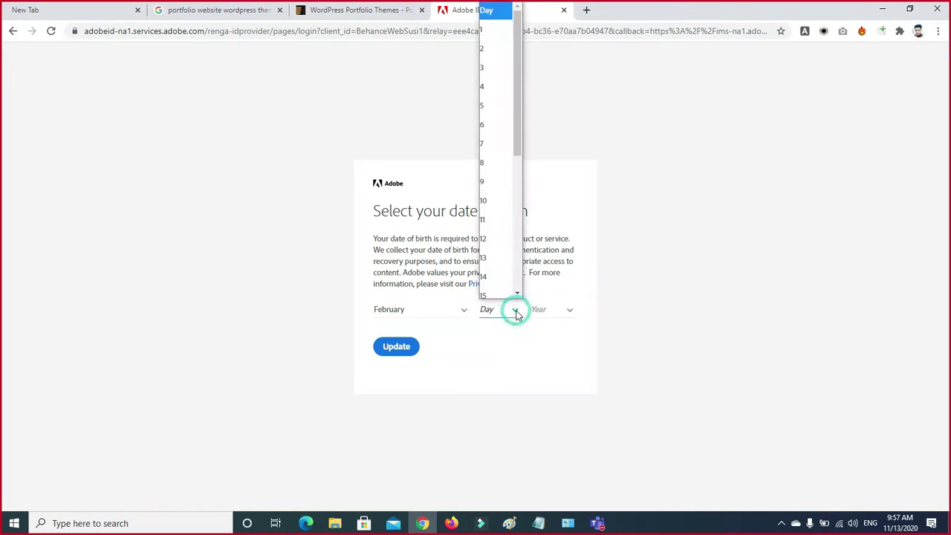
{"action": "left_click", "coordinate": [490, 88]}
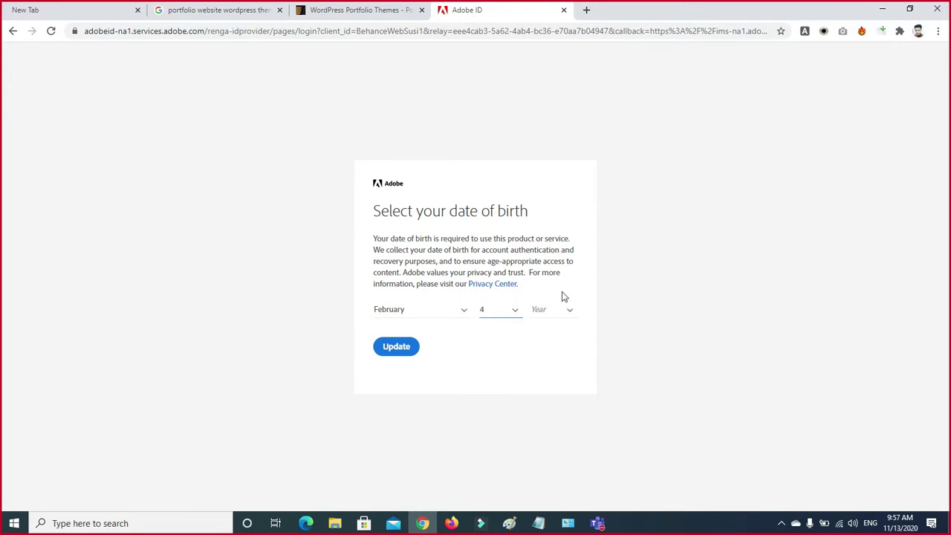
{"action": "left_click", "coordinate": [571, 310]}
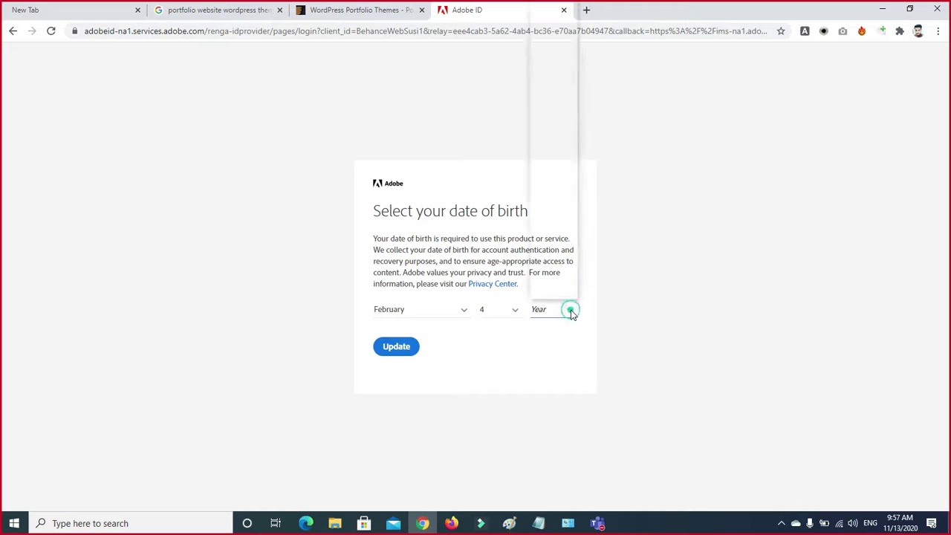
{"action": "left_click", "coordinate": [570, 281]}
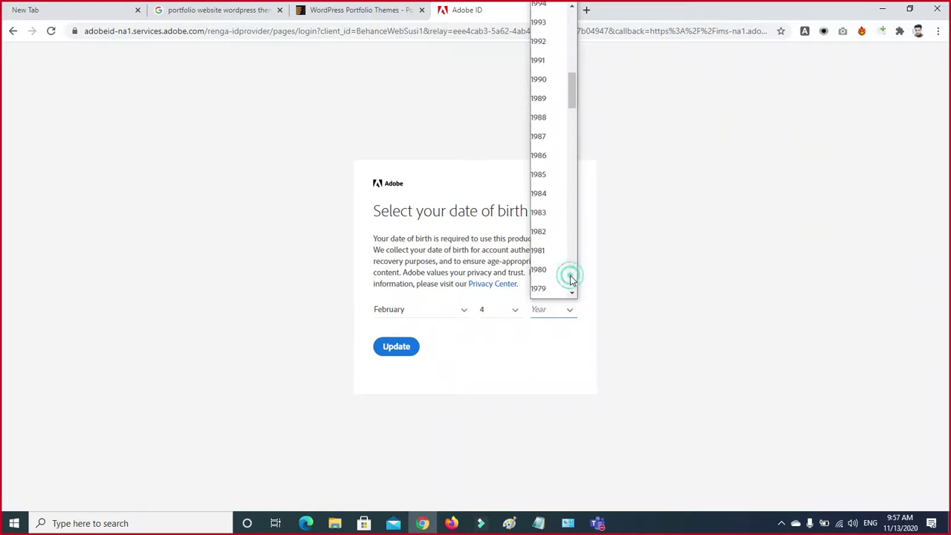
{"action": "left_click", "coordinate": [571, 11]}
{"action": "left_click", "coordinate": [571, 9]}
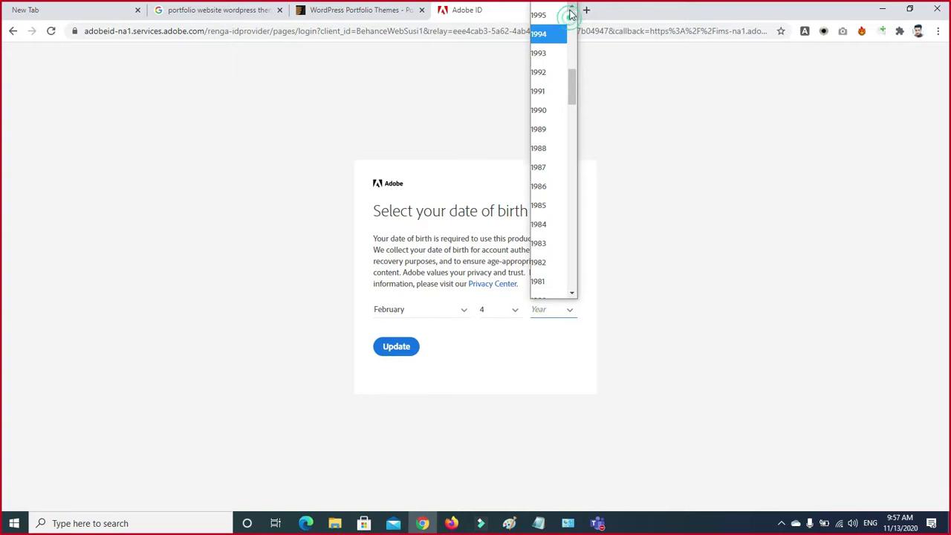
{"action": "left_click", "coordinate": [571, 9]}
{"action": "left_click", "coordinate": [544, 27]}
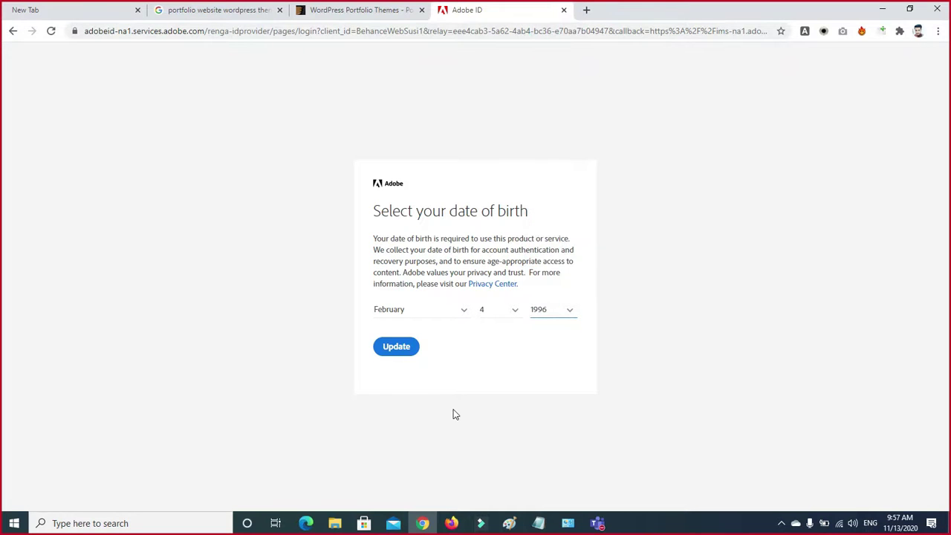
Submit the birth date, accept the updated Terms of Use and continue
{"action": "left_click", "coordinate": [403, 346]}
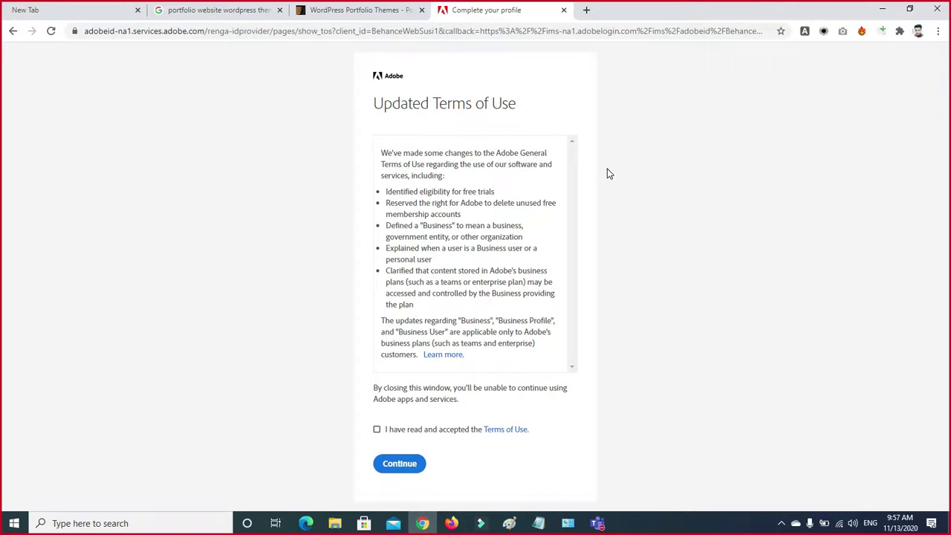
{"action": "left_click", "coordinate": [377, 430]}
{"action": "left_click", "coordinate": [398, 468]}
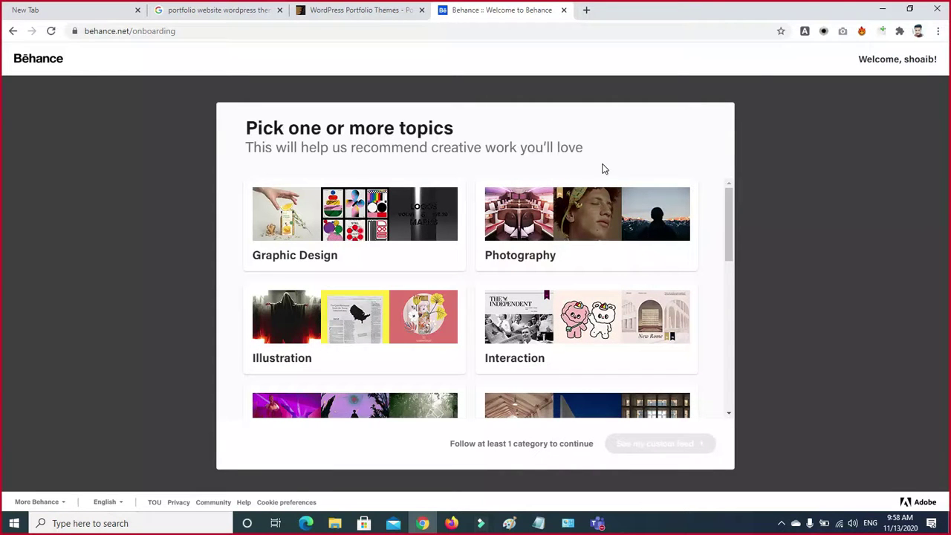
Follow the Creative Challenges topic and go to the custom For You feed
{"action": "left_click_drag", "start_coordinate": [731, 200], "coordinate": [721, 360]}
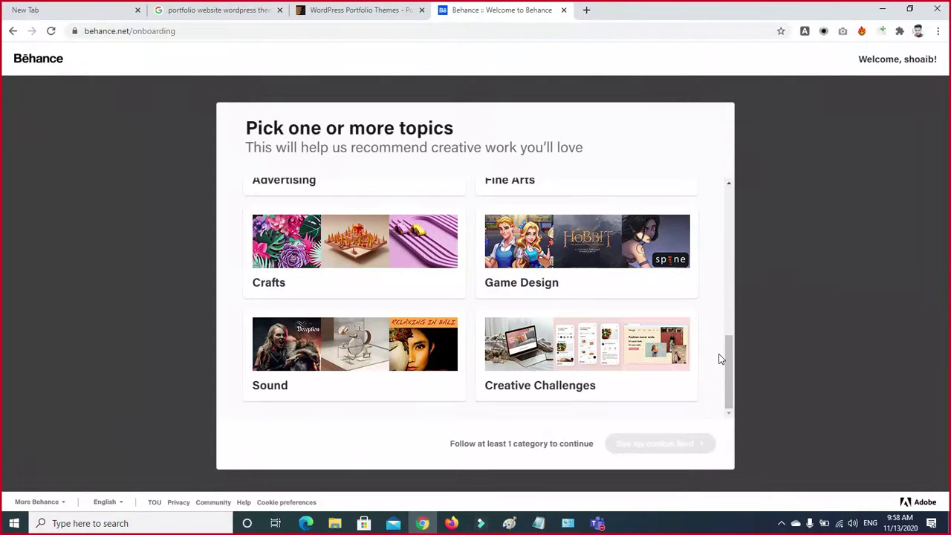
{"action": "left_click", "coordinate": [578, 358]}
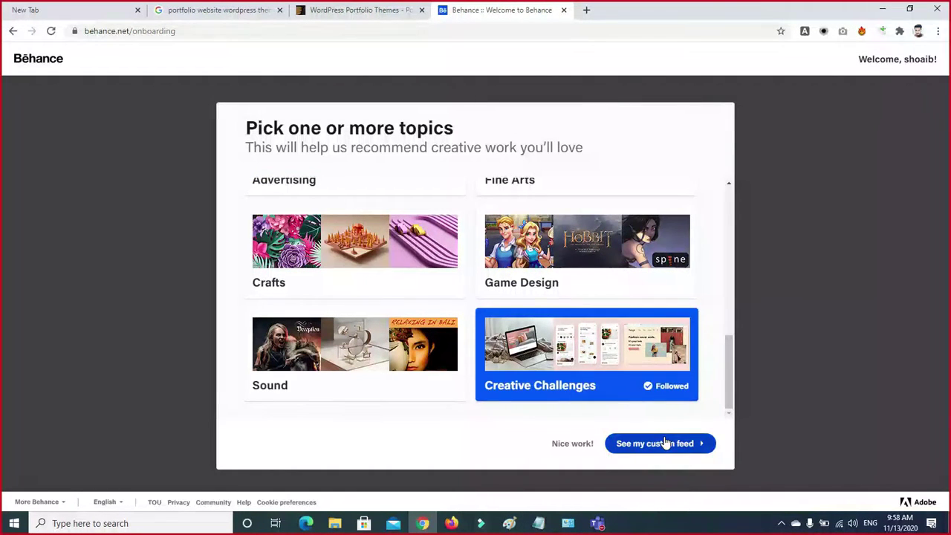
{"action": "left_click", "coordinate": [665, 443]}
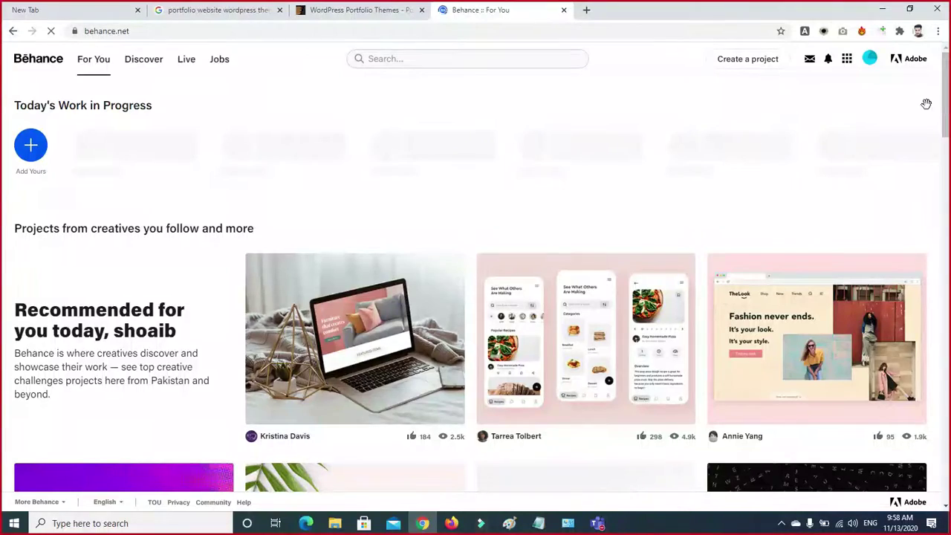
Open the Create Project editor from the For You feed's top bar
{"action": "scroll", "coordinate": [2, 119], "scroll_direction": "down", "scroll_amount": 1}
{"action": "scroll", "coordinate": [2, 129], "scroll_direction": "down", "scroll_amount": 6}
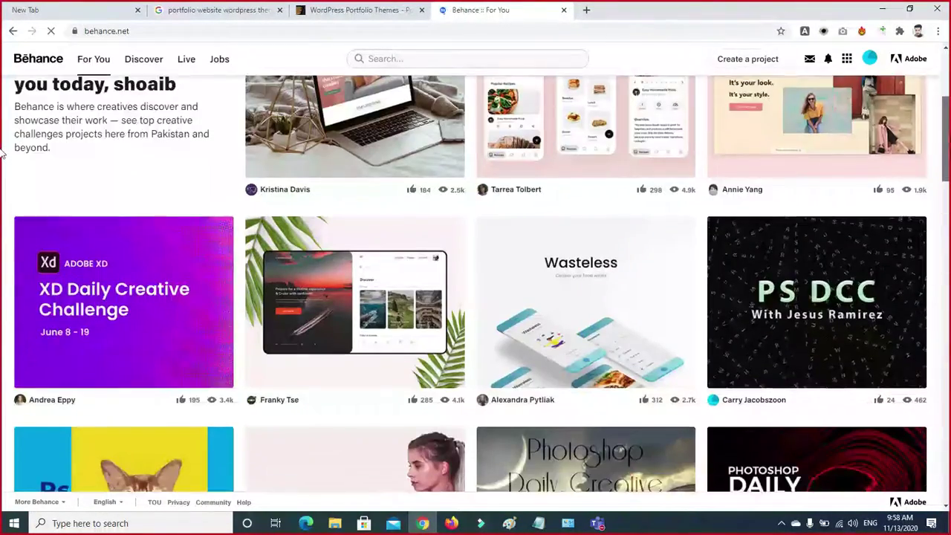
{"action": "scroll", "coordinate": [2, 221], "scroll_direction": "down", "scroll_amount": 10}
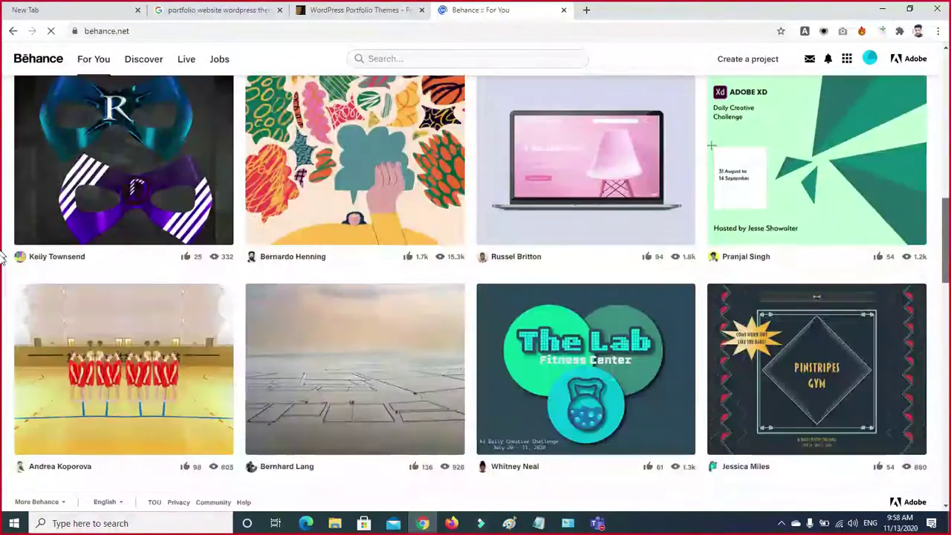
{"action": "scroll", "coordinate": [2, 464], "scroll_direction": "up", "scroll_amount": 15}
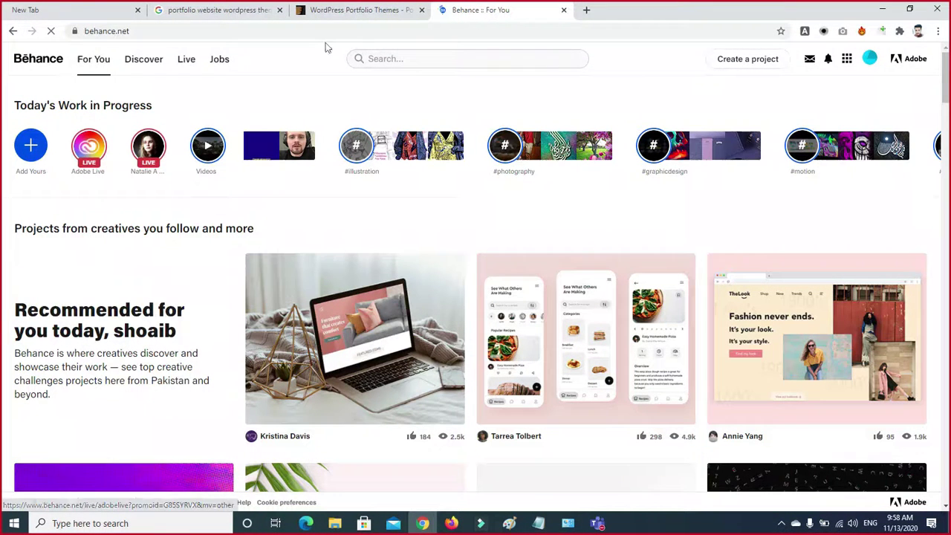
{"action": "left_click", "coordinate": [726, 63]}
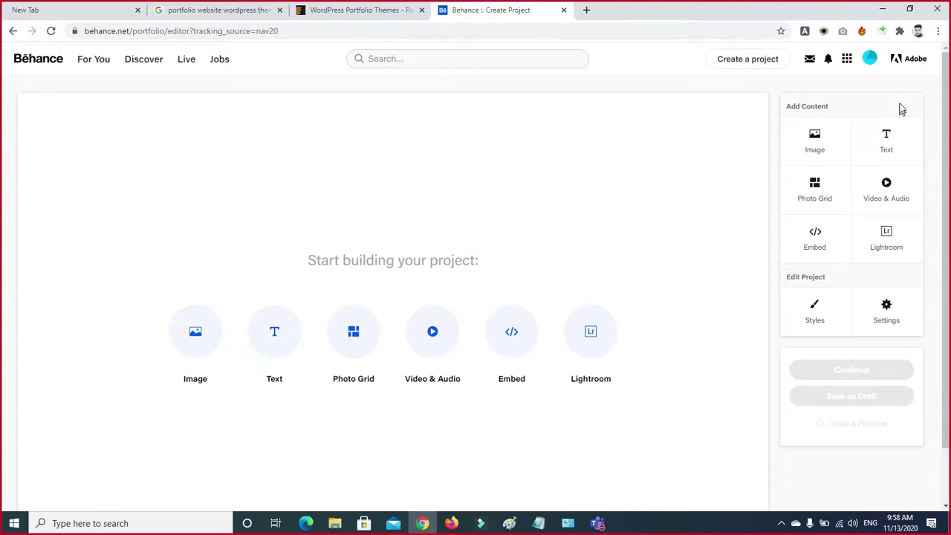
{"action": "mouse_move", "coordinate": [868, 63]}
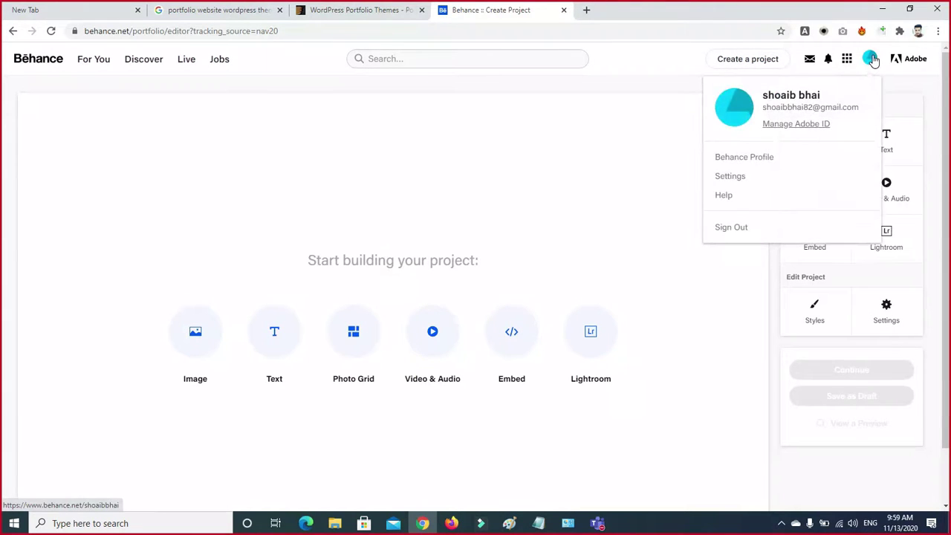
{"action": "left_click", "coordinate": [869, 61]}
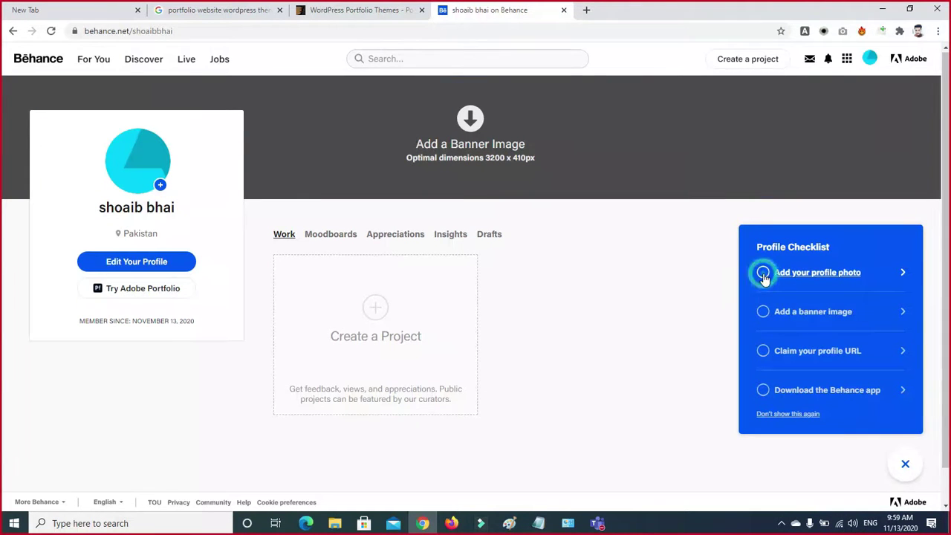
{"action": "left_click", "coordinate": [824, 275]}
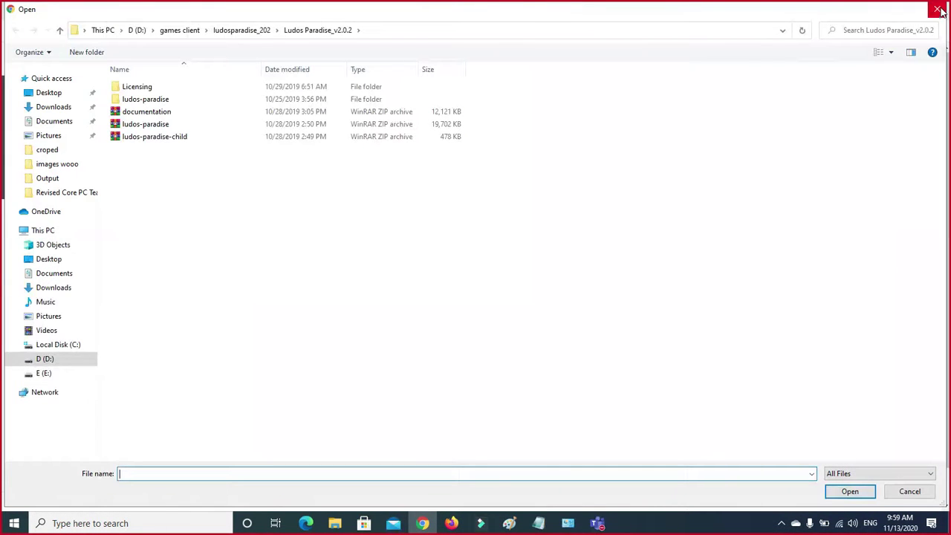
{"action": "left_click", "coordinate": [937, 9]}
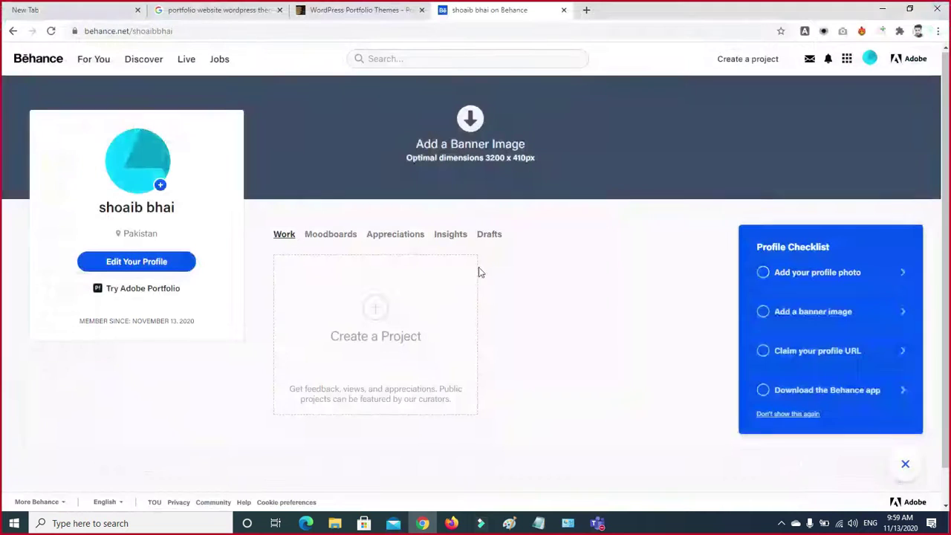
{"action": "left_click", "coordinate": [377, 330]}
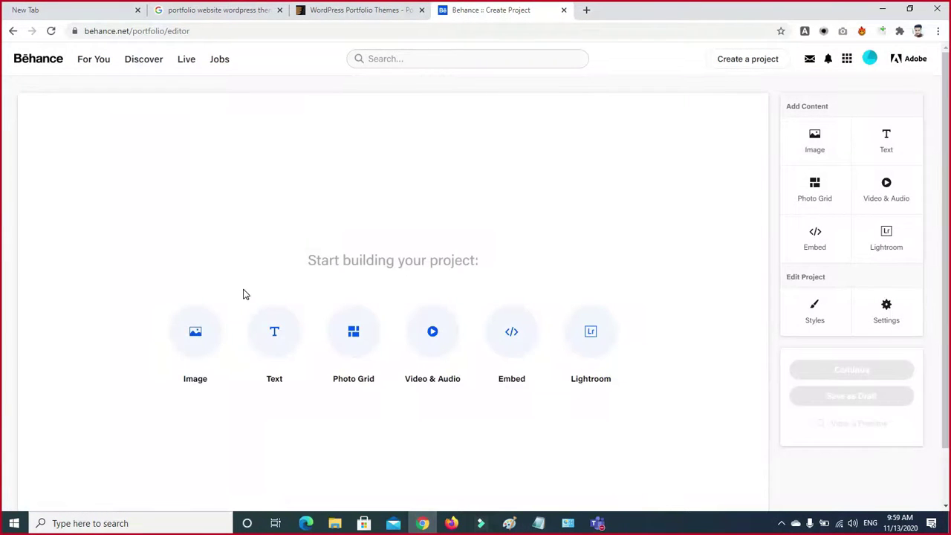
Add a text block reading 'Landing Page' and select the title
{"action": "left_click", "coordinate": [275, 327]}
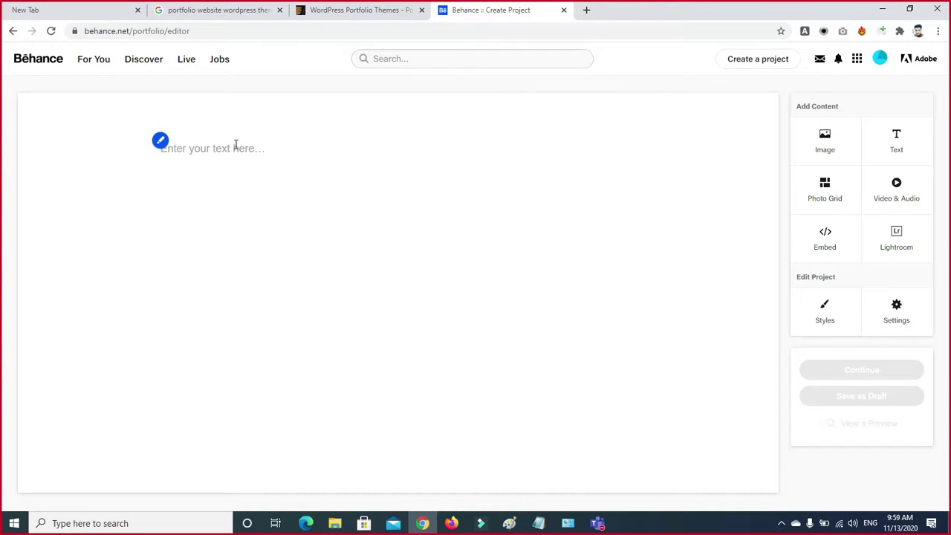
{"action": "left_click", "coordinate": [236, 144]}
{"action": "type", "text": "Landing Pag"}
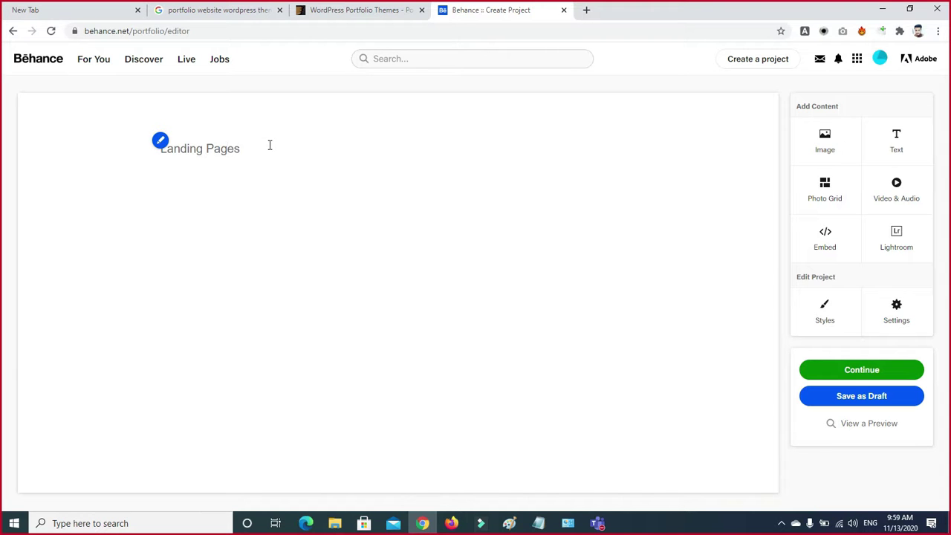
{"action": "type", "text": "es"}
{"action": "key", "text": "BackSpace"}
{"action": "left_click_drag", "start_coordinate": [234, 147], "coordinate": [127, 147]}
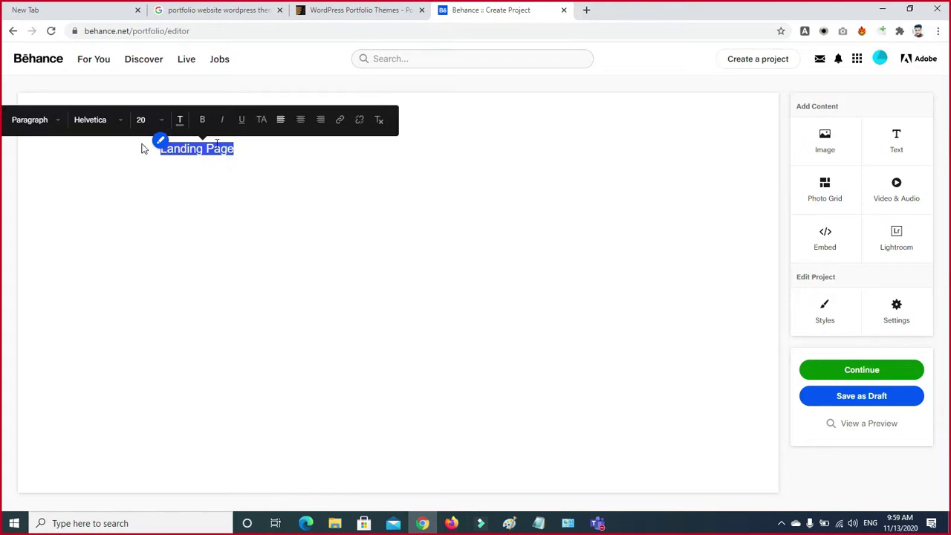
Format the title as centred, bold Arial at size 35
{"action": "left_click", "coordinate": [161, 118]}
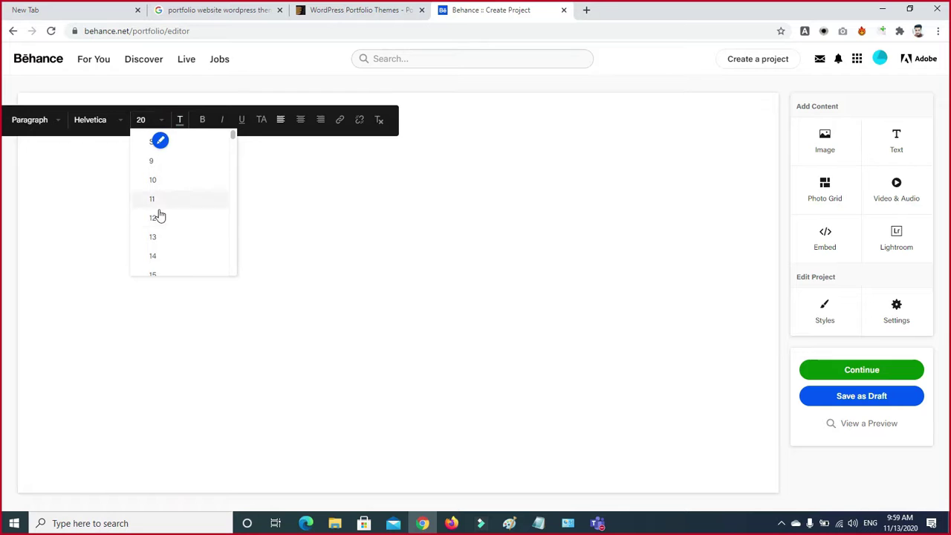
{"action": "left_click", "coordinate": [233, 251]}
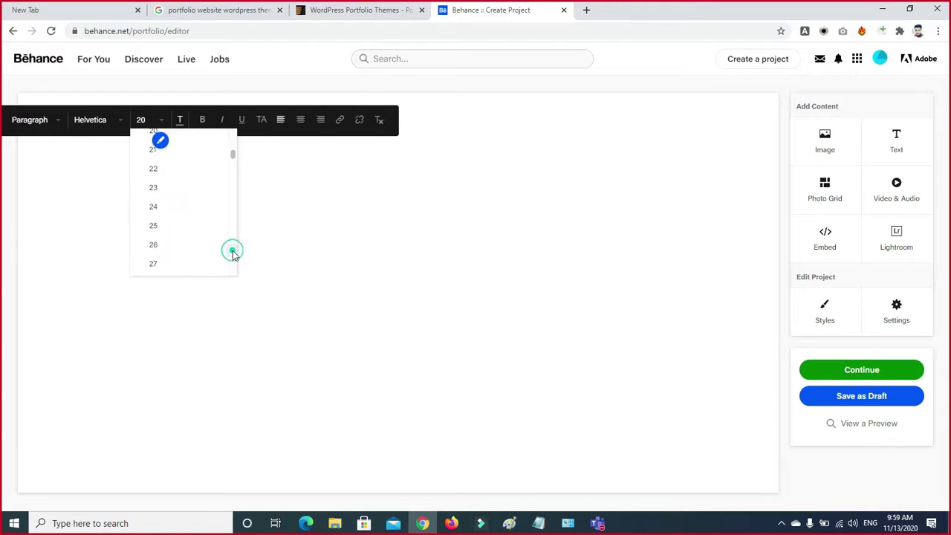
{"action": "left_click", "coordinate": [174, 270]}
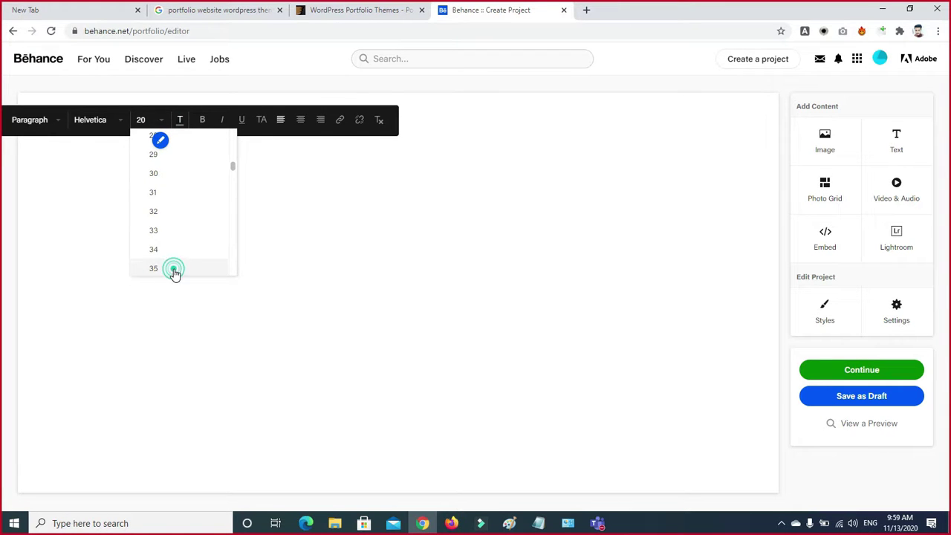
{"action": "left_click", "coordinate": [323, 127]}
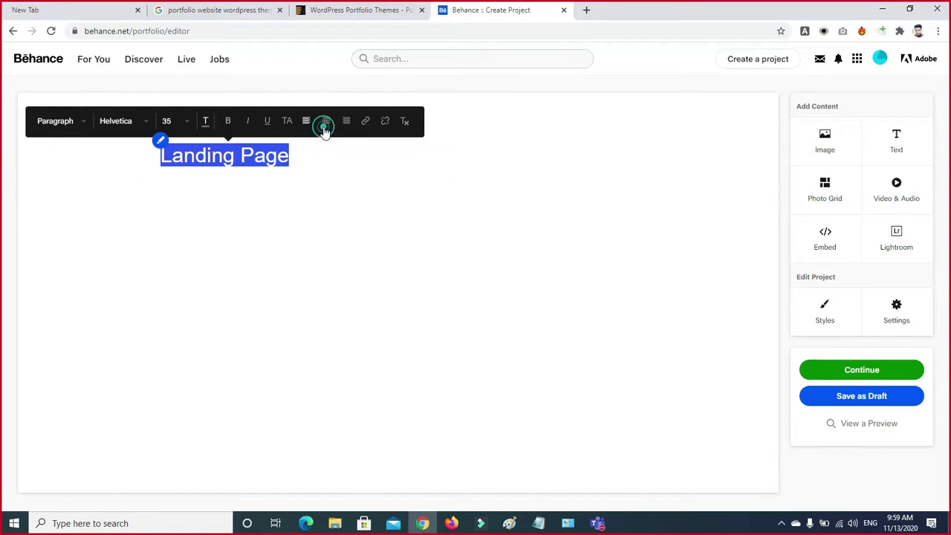
{"action": "left_click", "coordinate": [322, 125]}
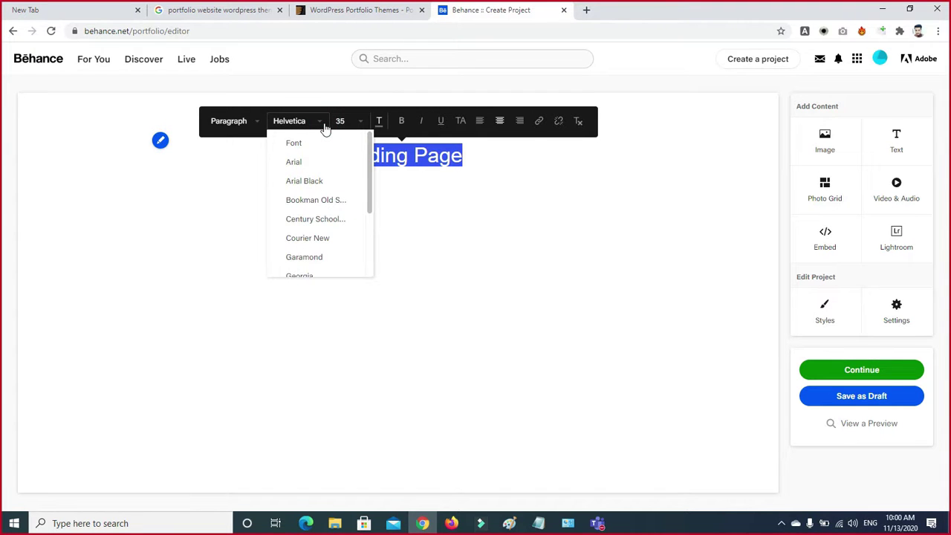
{"action": "scroll", "coordinate": [366, 184], "scroll_direction": "down", "scroll_amount": 2}
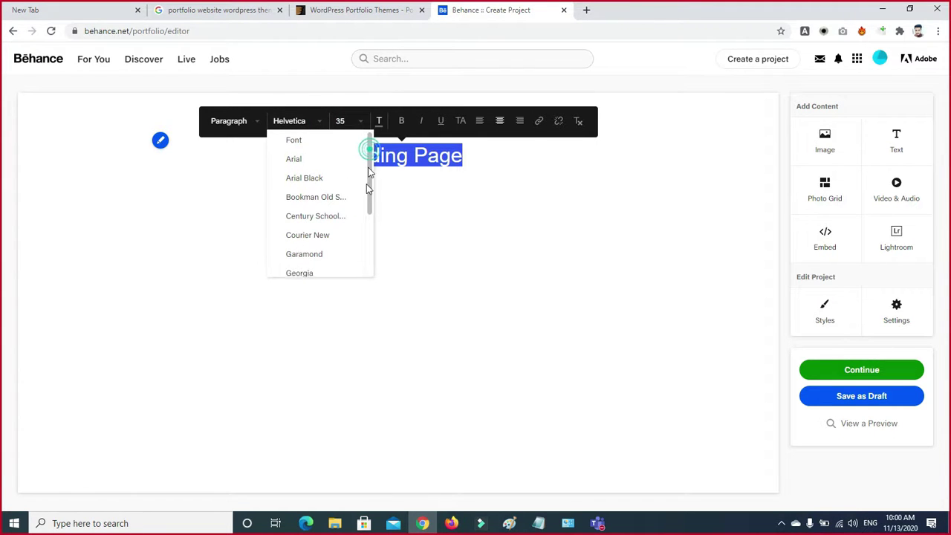
{"action": "scroll", "coordinate": [361, 220], "scroll_direction": "up", "scroll_amount": 2}
{"action": "left_click", "coordinate": [309, 147]}
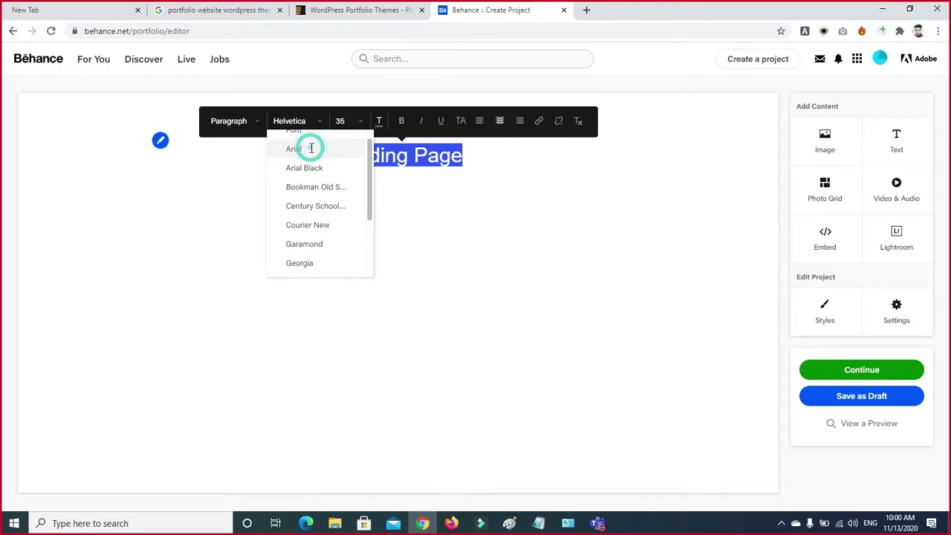
{"action": "left_click", "coordinate": [401, 123]}
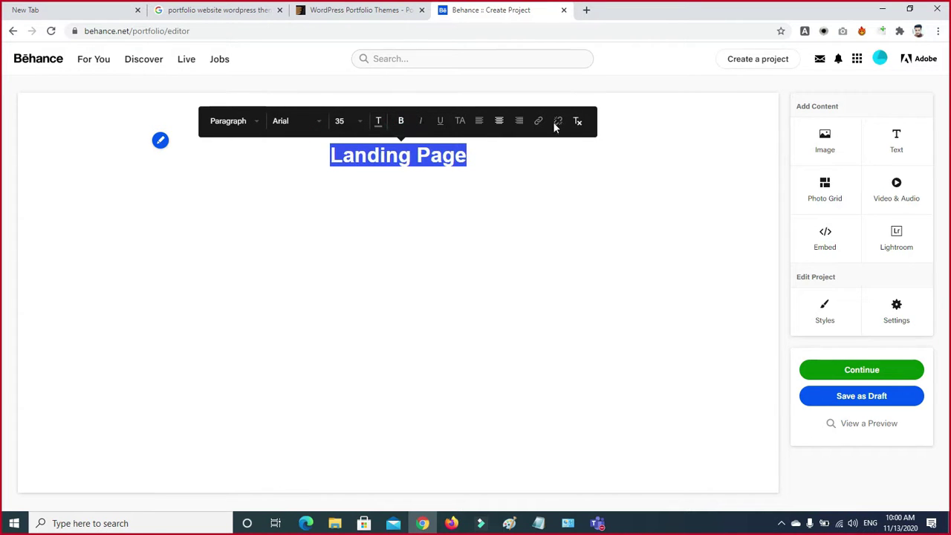
Colour the title purple (#7F19DE)
{"action": "left_click", "coordinate": [378, 121]}
{"action": "left_click", "coordinate": [502, 74]}
{"action": "left_click", "coordinate": [471, 66]}
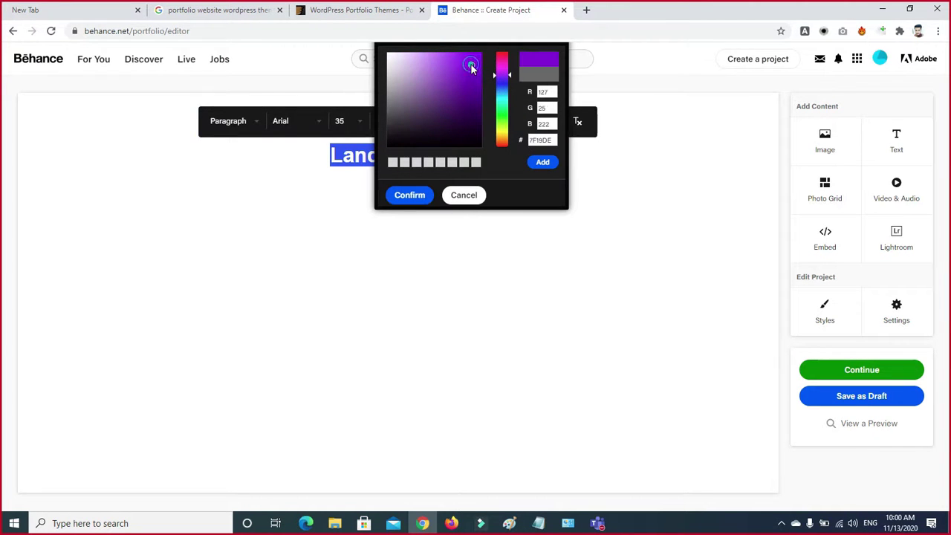
{"action": "left_click", "coordinate": [508, 246]}
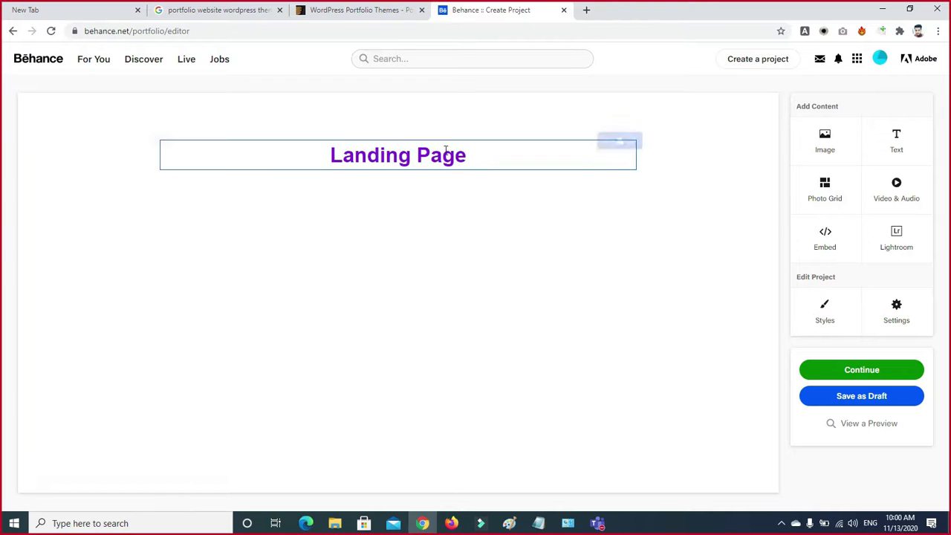
Add a second text block below the title, type a test word, then delete it
{"action": "mouse_move", "coordinate": [477, 189]}
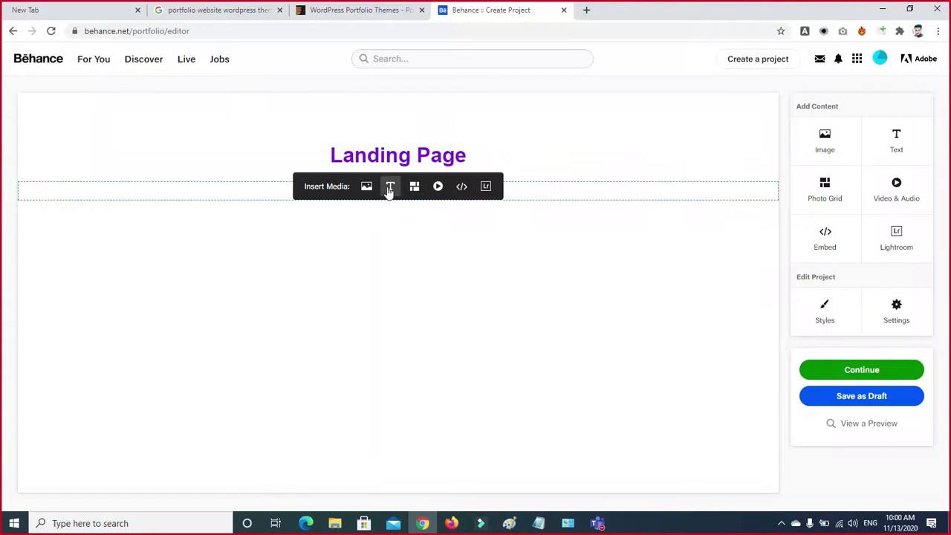
{"action": "left_click", "coordinate": [390, 187]}
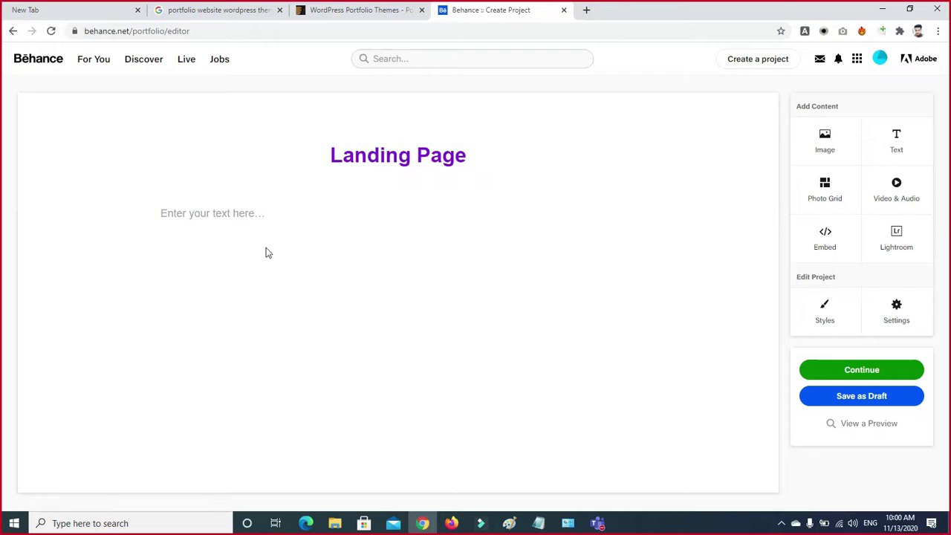
{"action": "left_click", "coordinate": [205, 213]}
{"action": "type", "text": "o"}
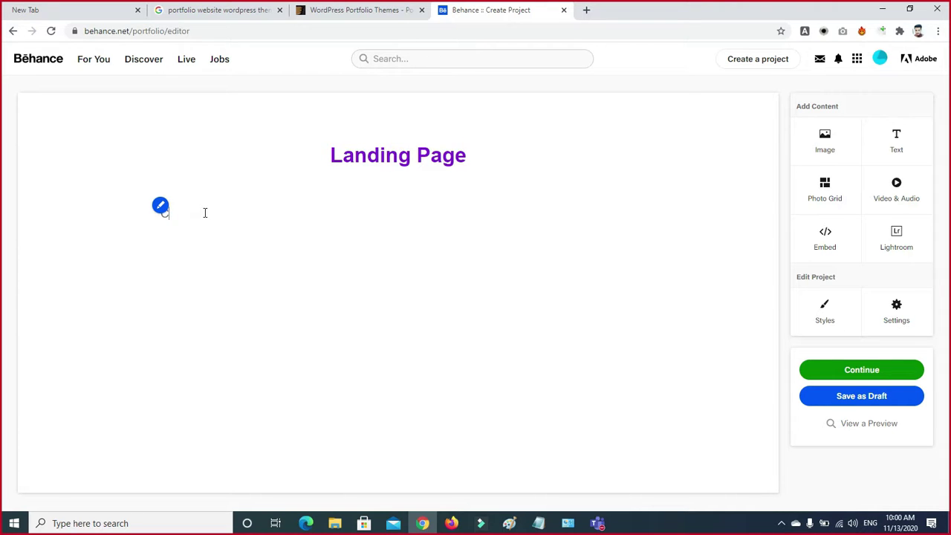
{"action": "type", "text": "ocking"}
{"action": "key", "text": "BackSpace"}
{"action": "key", "text": "BackSpace"}
{"action": "key", "text": "BackSpace"}
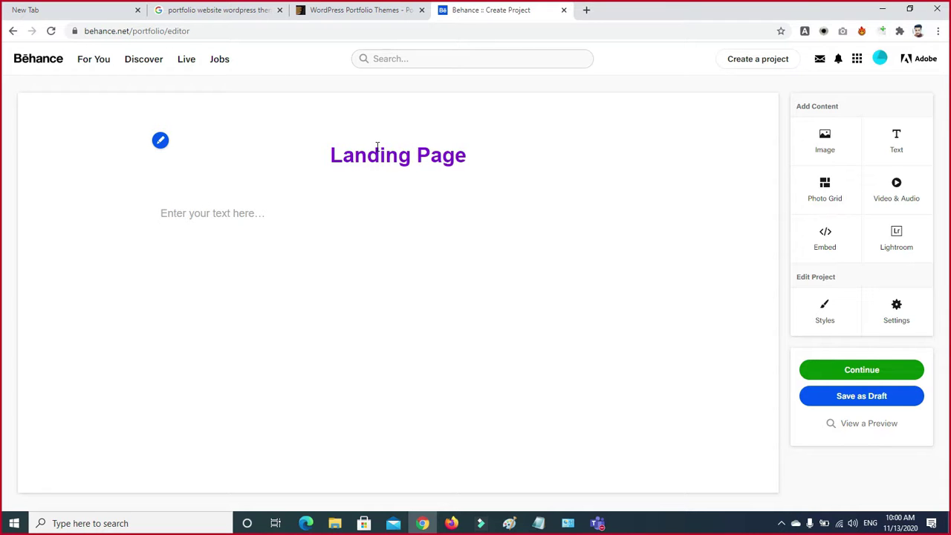
Append 's' to the title, then erase the title text
{"action": "left_click", "coordinate": [471, 154]}
{"action": "type", "text": "s"}
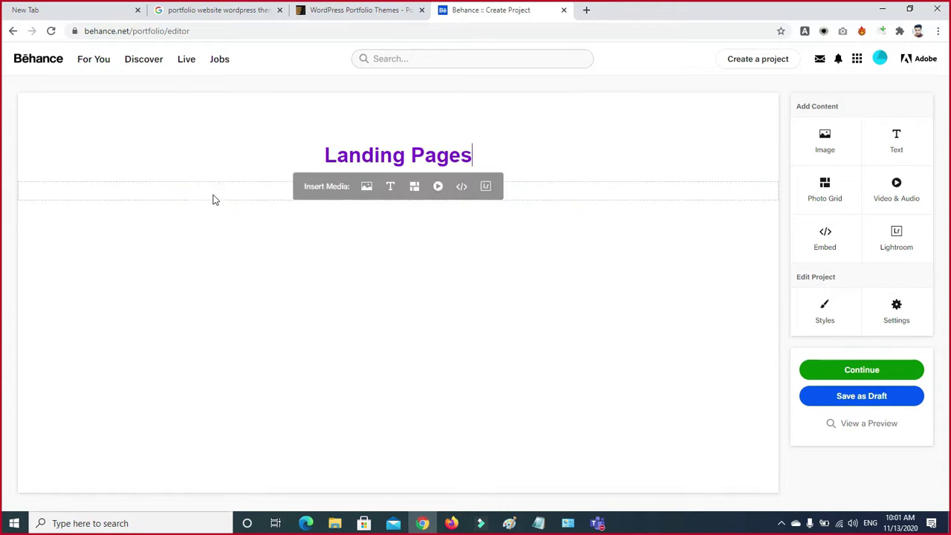
{"action": "left_click", "coordinate": [476, 157]}
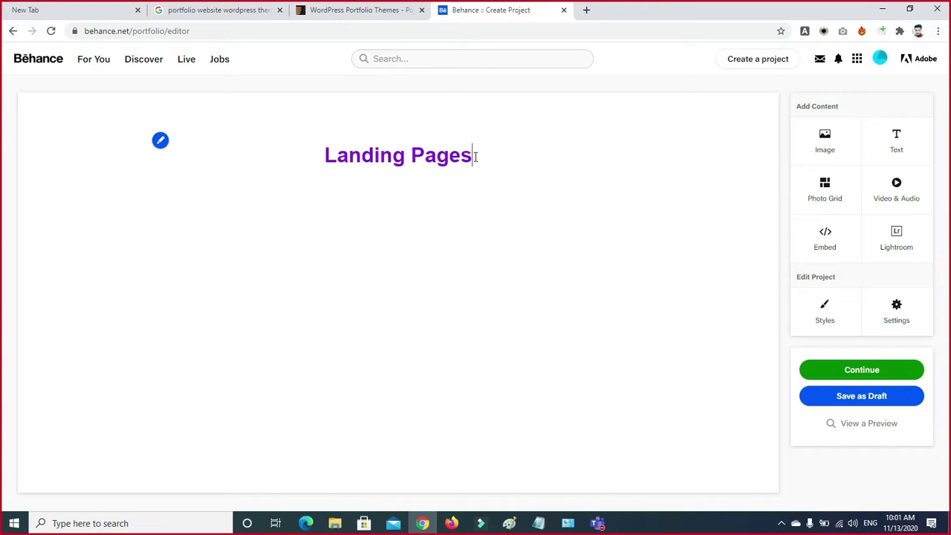
{"action": "key", "text": "BackSpace"}
{"action": "key", "text": "BackSpace"}
{"action": "key", "text": "BackSpace"}
{"action": "key", "text": "BackSpace"}
{"action": "key", "text": "BackSpace"}
{"action": "key", "text": "BackSpace"}
{"action": "key", "text": "BackSpace"}
{"action": "key", "text": "BackSpace"}
{"action": "key", "text": "BackSpace"}
{"action": "key", "text": "BackSpace"}
{"action": "key", "text": "BackSpace"}
{"action": "key", "text": "BackSpace"}
{"action": "key", "text": "BackSpace"}
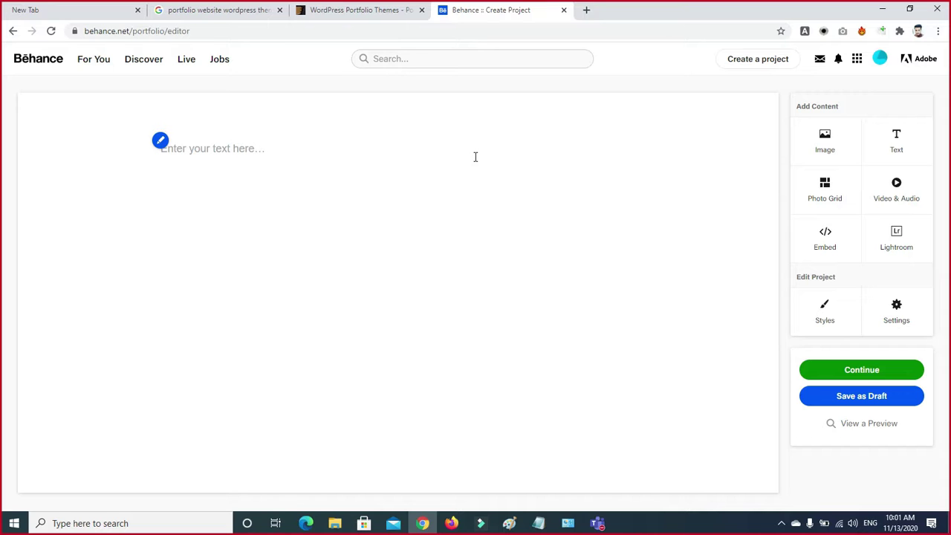
Type 'Education' as the heading, make it all capitals and size 48
{"action": "type", "text": "Educ"}
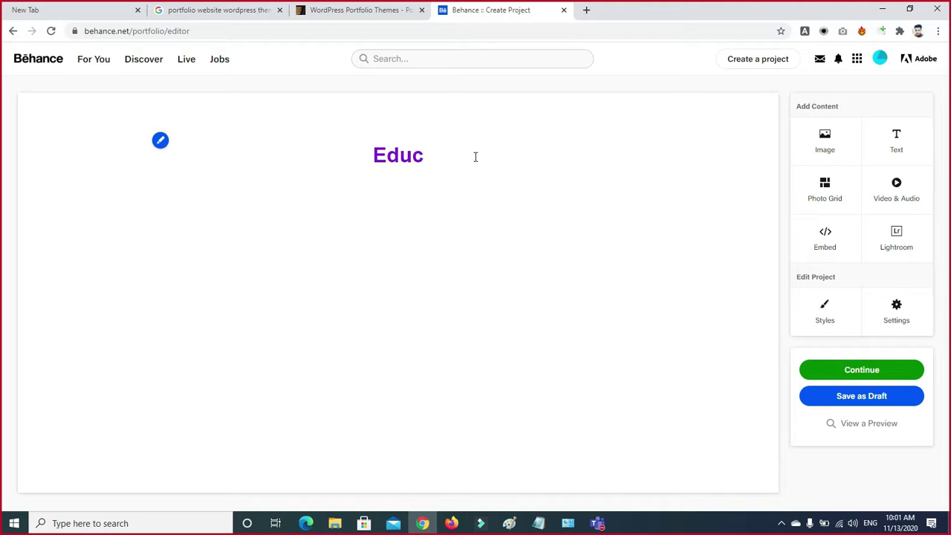
{"action": "type", "text": "ation"}
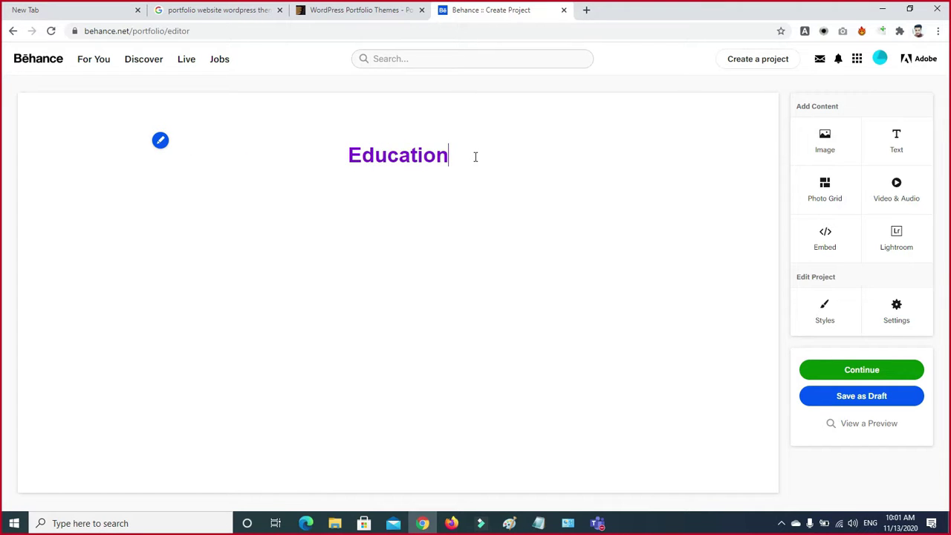
{"action": "left_click_drag", "start_coordinate": [457, 152], "coordinate": [308, 146]}
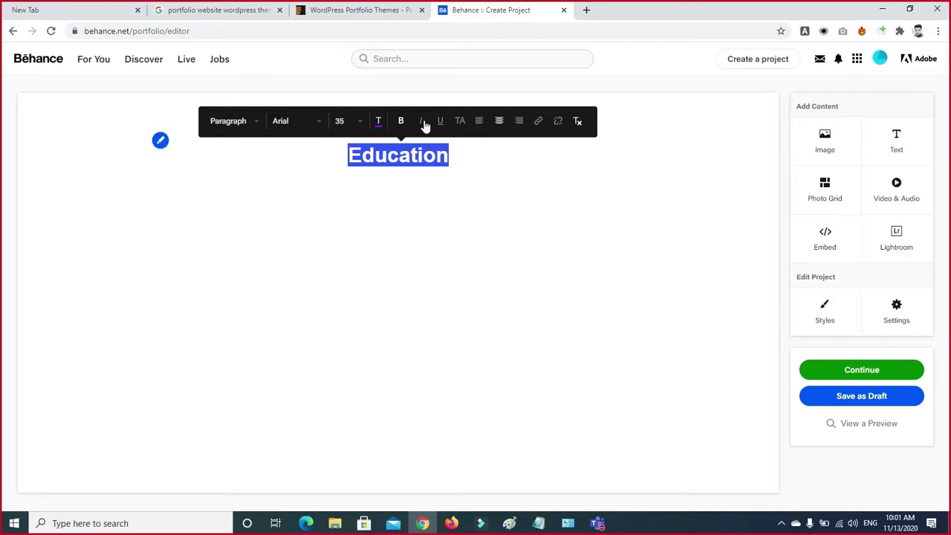
{"action": "left_click", "coordinate": [459, 123]}
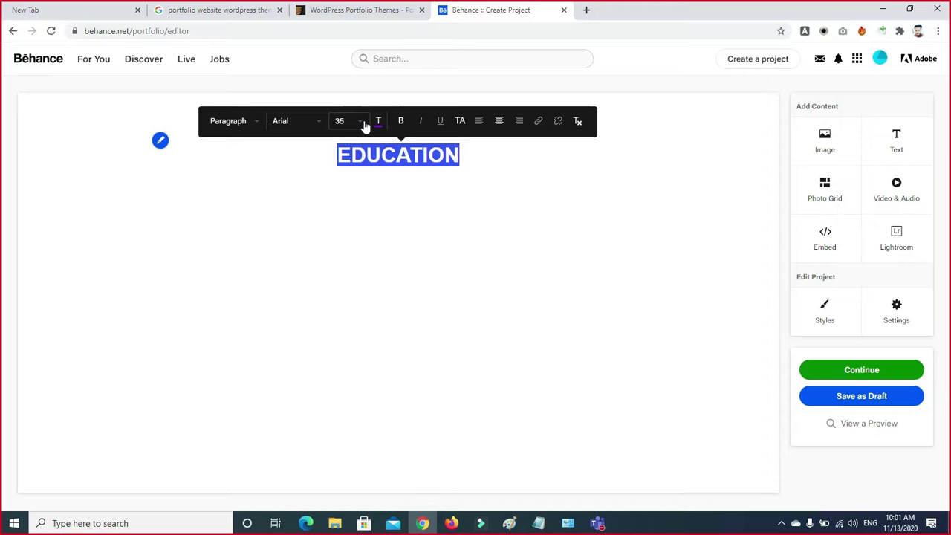
{"action": "left_click", "coordinate": [361, 121]}
{"action": "scroll", "coordinate": [435, 263], "scroll_direction": "down", "scroll_amount": 4}
{"action": "left_click", "coordinate": [369, 260]}
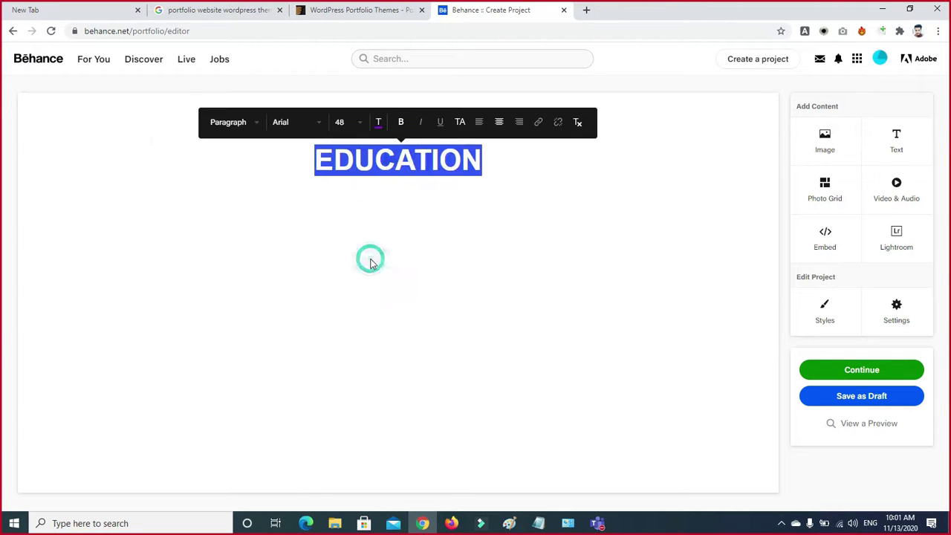
{"action": "left_click", "coordinate": [450, 248]}
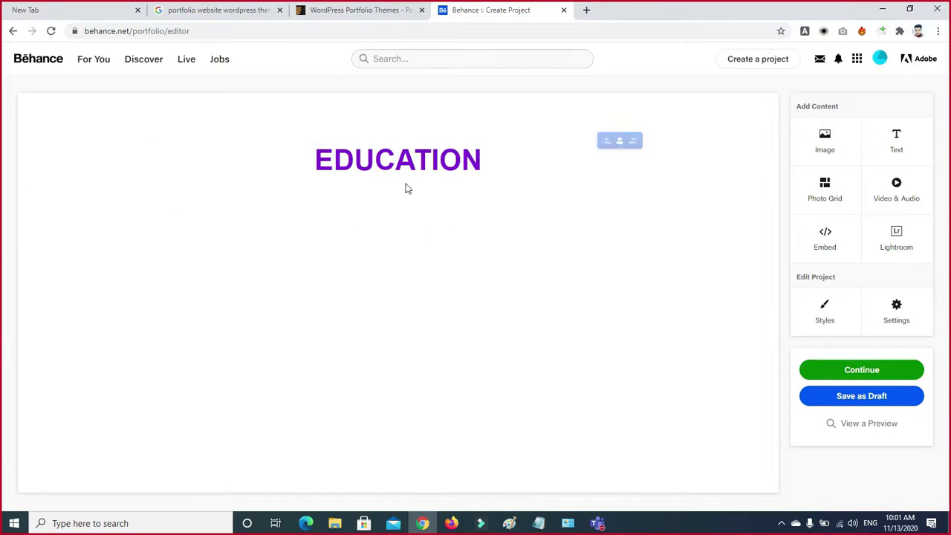
Retype the heading as 'LANDING PAGE' and add a new text block beneath it
{"action": "mouse_move", "coordinate": [406, 189]}
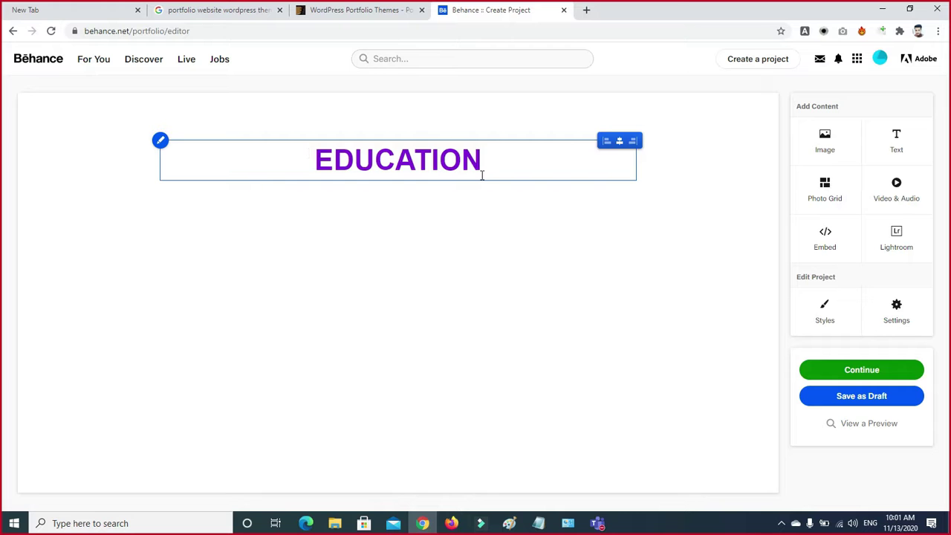
{"action": "key", "text": "BackSpace"}
{"action": "key", "text": "BackSpace"}
{"action": "key", "text": "BackSpace"}
{"action": "key", "text": "BackSpace"}
{"action": "key", "text": "BackSpace"}
{"action": "key", "text": "BackSpace"}
{"action": "key", "text": "BackSpace"}
{"action": "key", "text": "BackSpace"}
{"action": "key", "text": "BackSpace"}
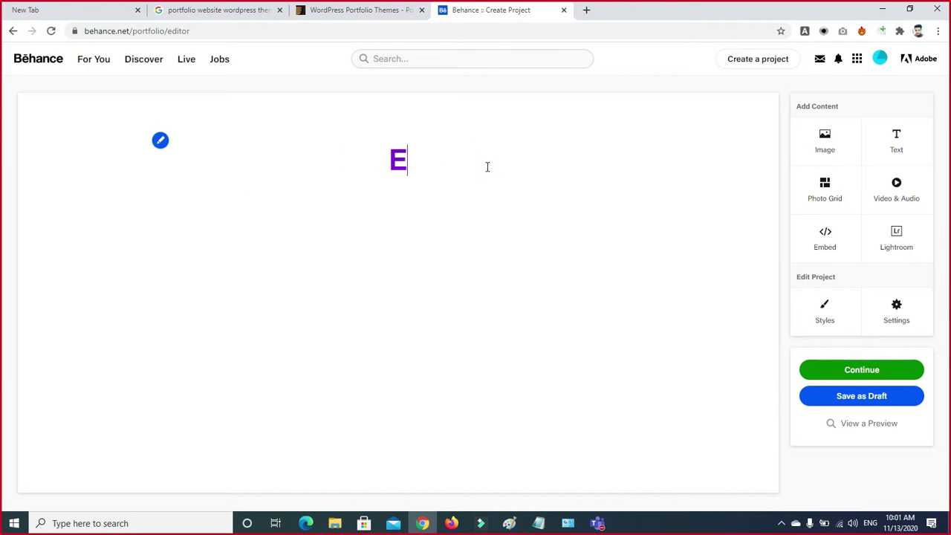
{"action": "type", "text": "LANDINFG"}
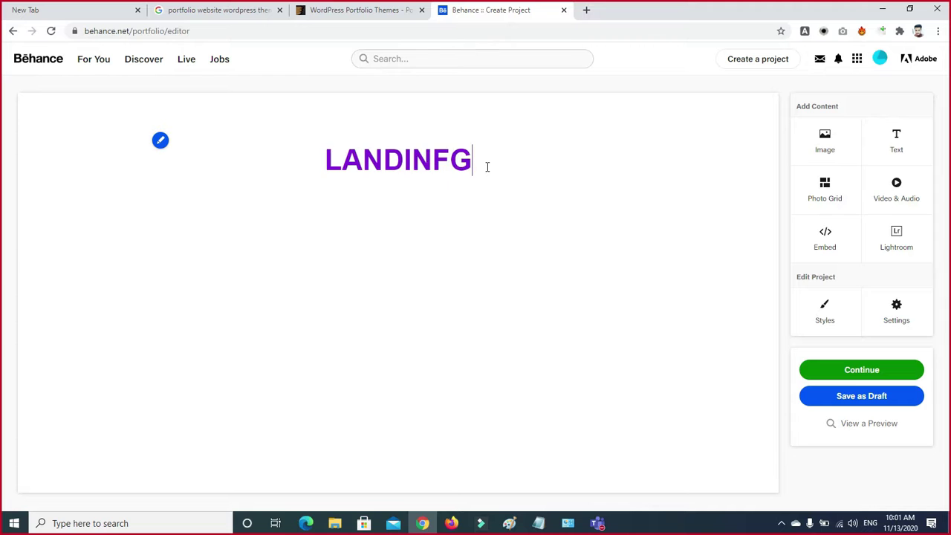
{"action": "key", "text": "BackSpace"}
{"action": "key", "text": "BackSpace"}
{"action": "key", "text": "BackSpace"}
{"action": "type", "text": "G P"}
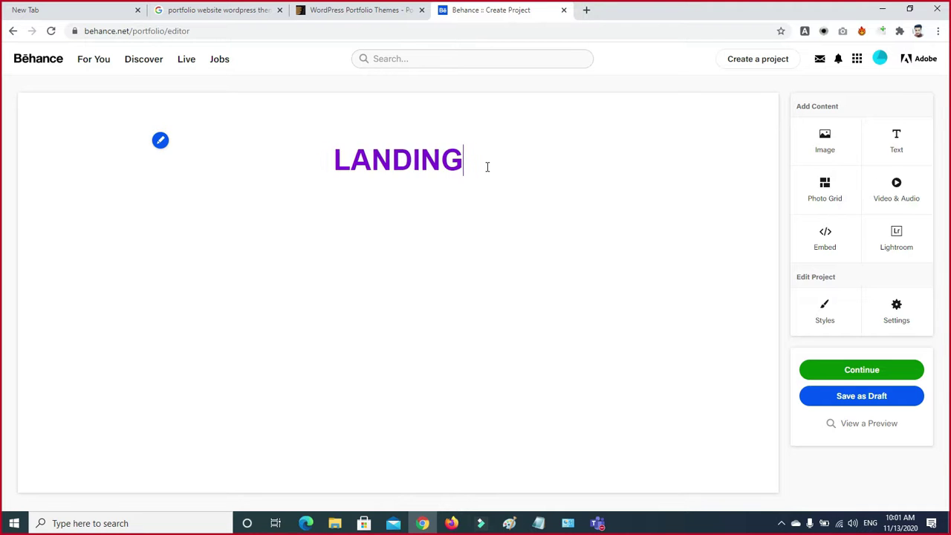
{"action": "type", "text": "AGE"}
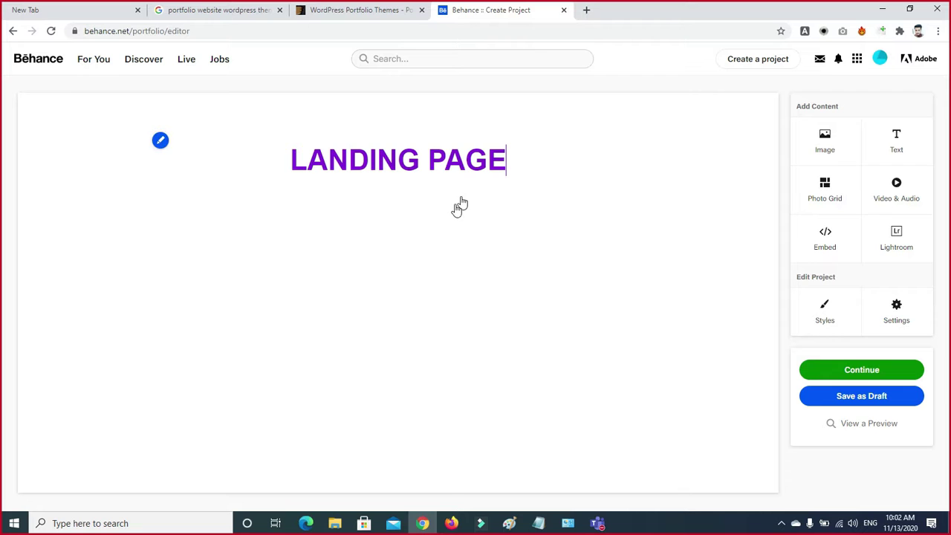
{"action": "mouse_move", "coordinate": [454, 212]}
{"action": "left_click", "coordinate": [391, 201]}
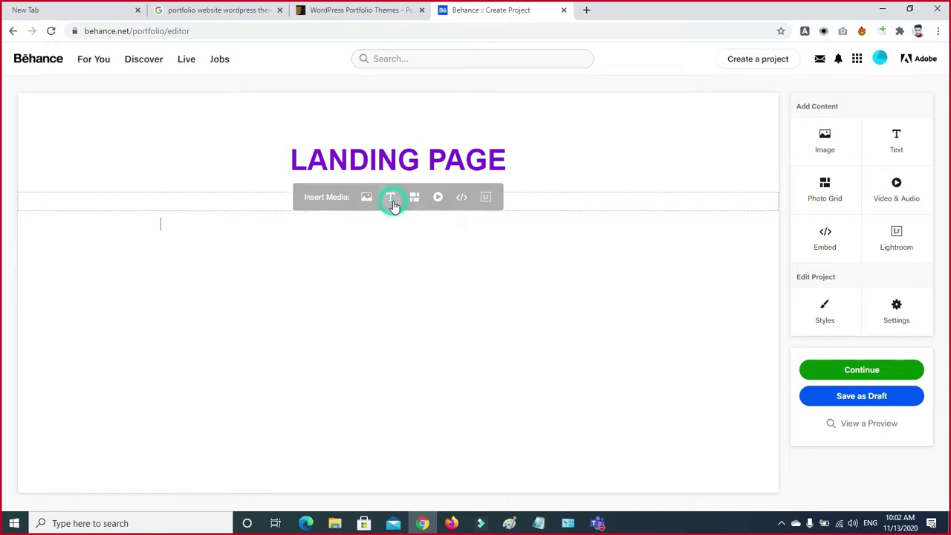
Type 'Education' in the new block and make it bold, centred and size 34
{"action": "type", "text": "Edu"}
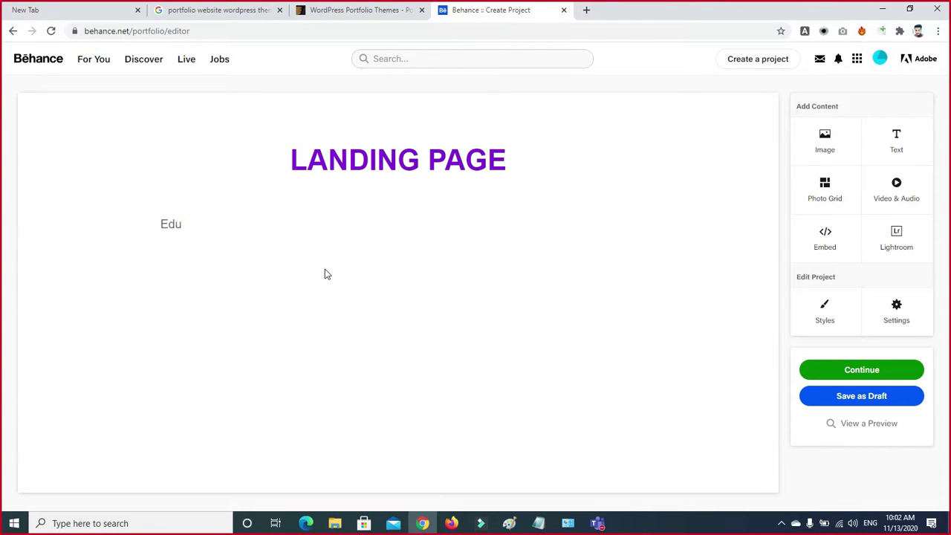
{"action": "type", "text": "cation"}
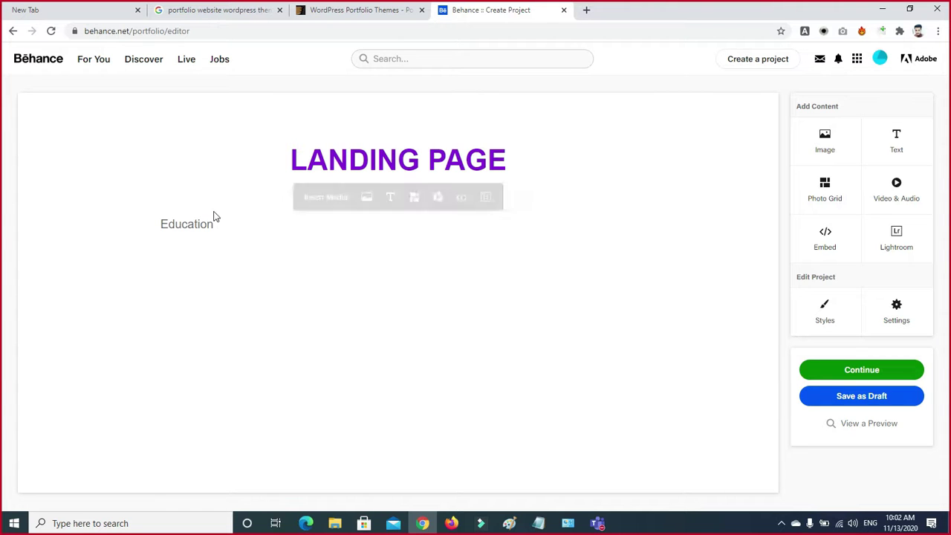
{"action": "left_click_drag", "start_coordinate": [219, 223], "coordinate": [156, 226]}
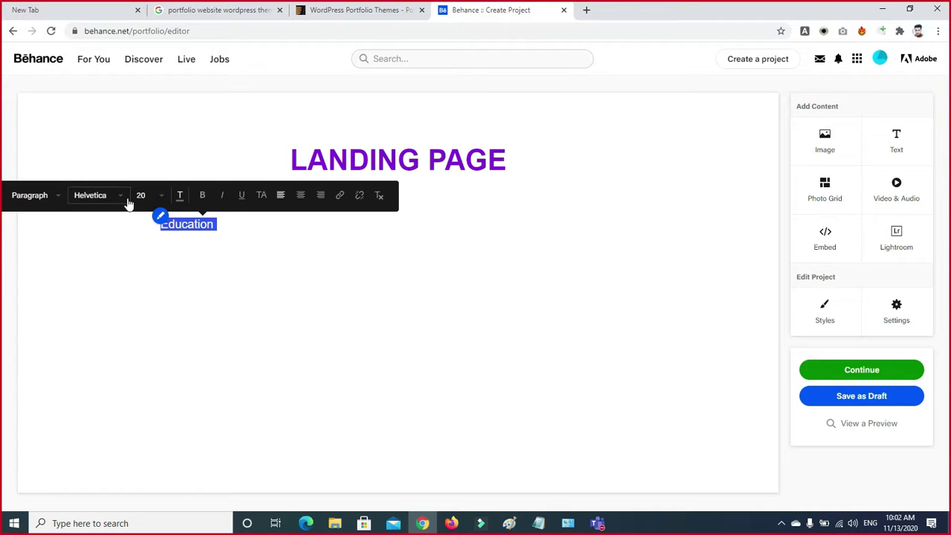
{"action": "left_click", "coordinate": [203, 202]}
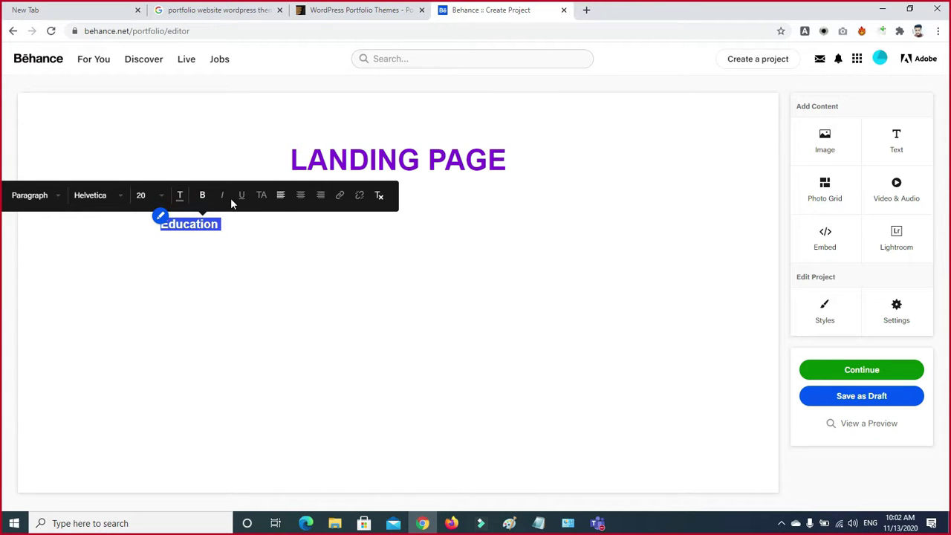
{"action": "left_click", "coordinate": [300, 196]}
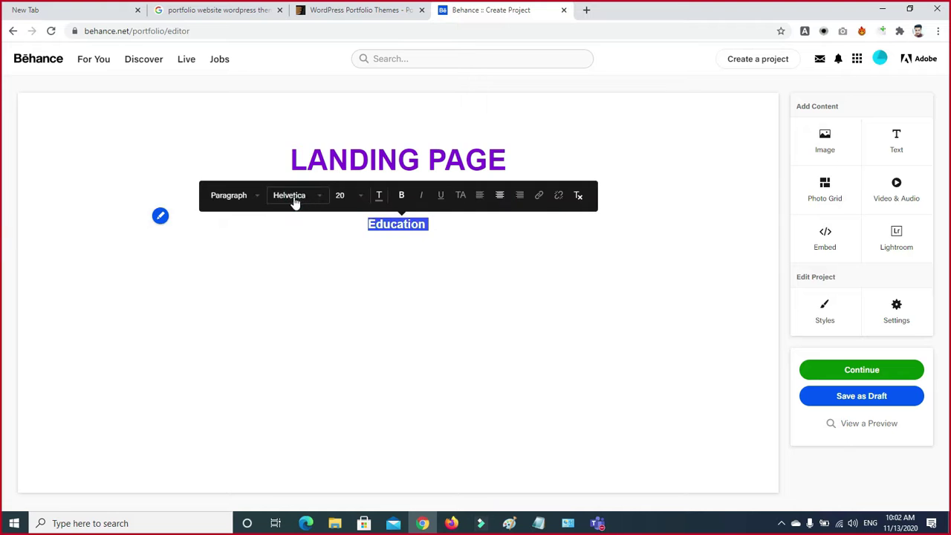
{"action": "left_click", "coordinate": [366, 199]}
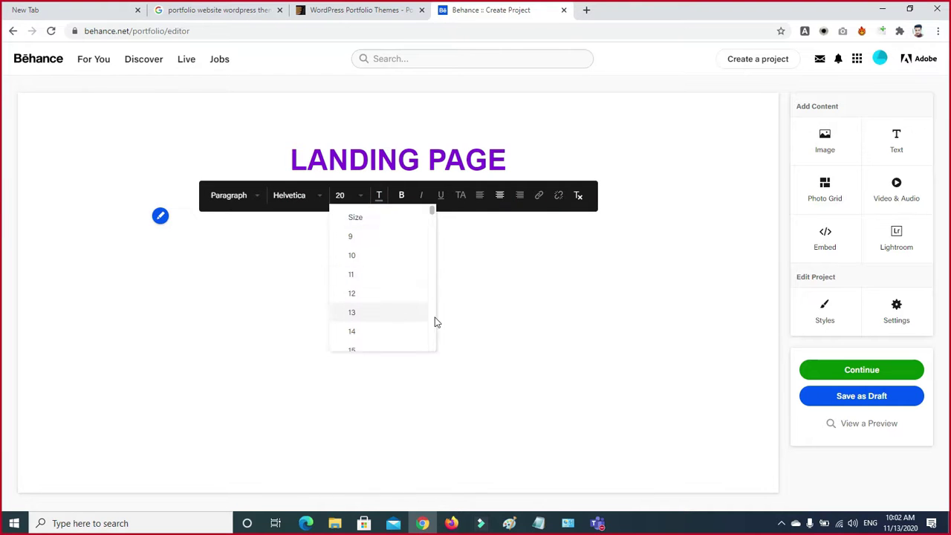
{"action": "left_click", "coordinate": [380, 330]}
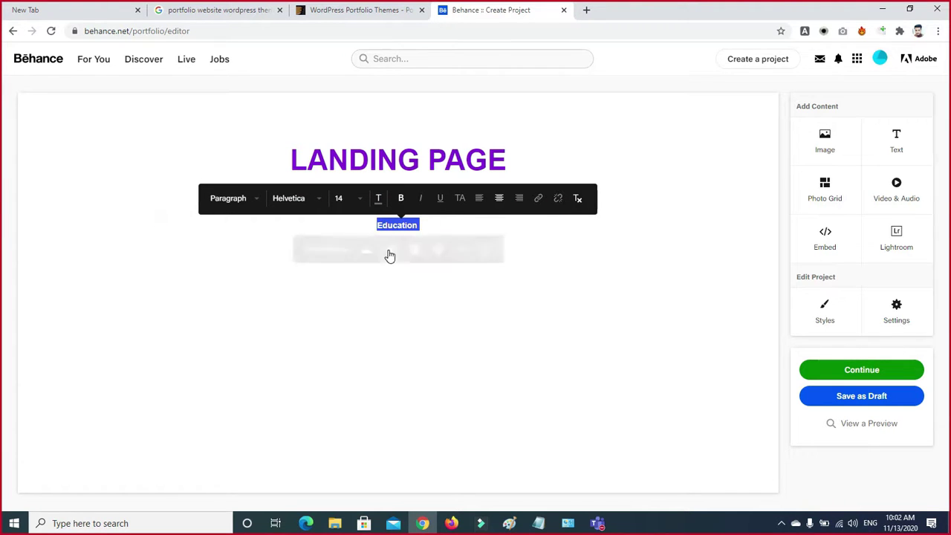
{"action": "left_click", "coordinate": [362, 199]}
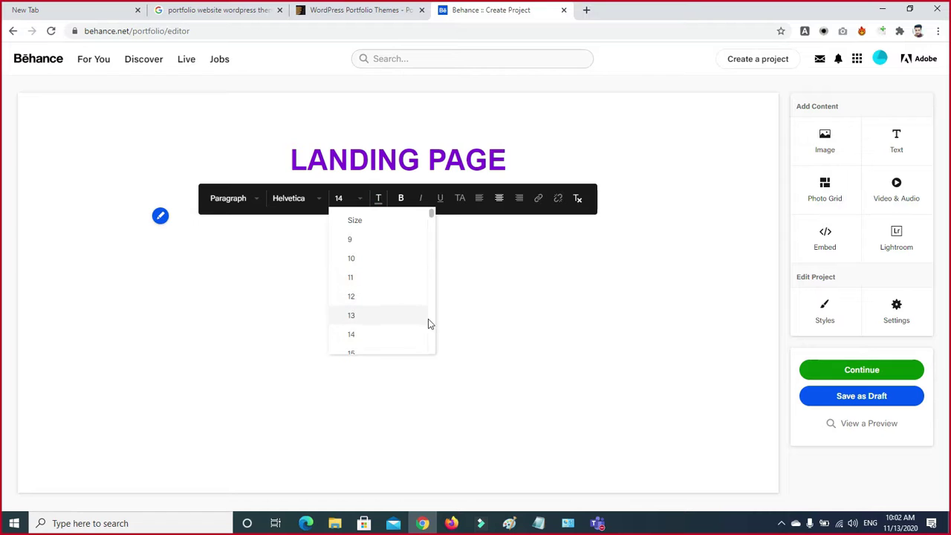
{"action": "left_click", "coordinate": [433, 325]}
{"action": "left_click", "coordinate": [434, 329]}
{"action": "left_click", "coordinate": [393, 329]}
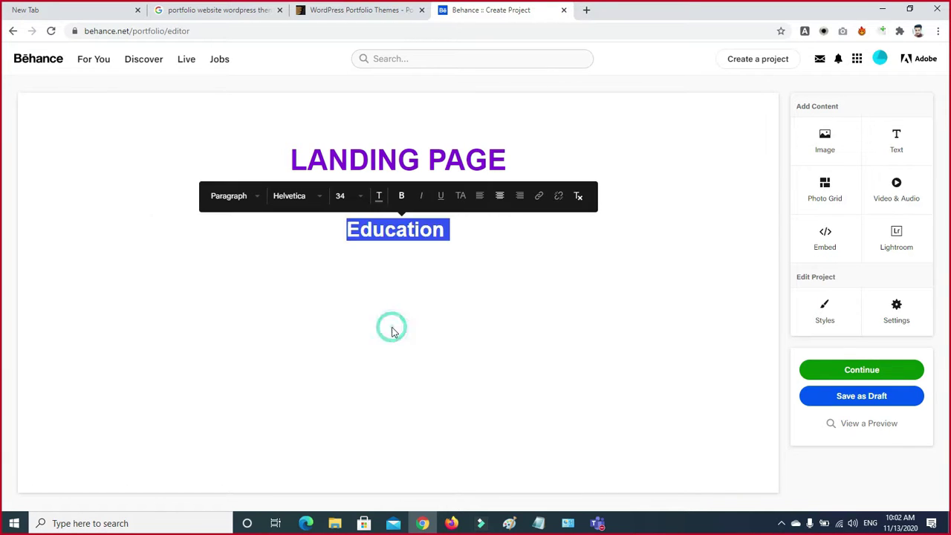
{"action": "left_click", "coordinate": [480, 281]}
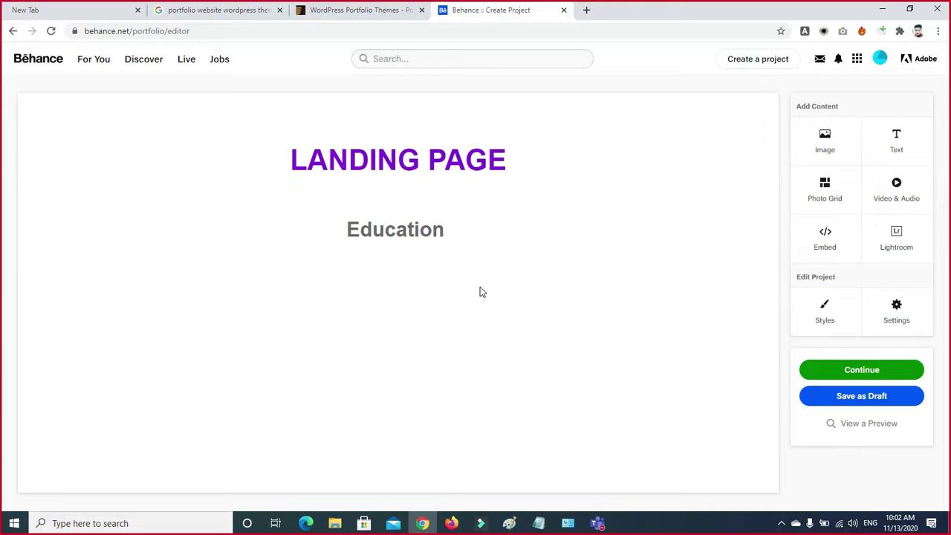
Insert the vegios screenshot from Downloads > FireShot below the Education line
{"action": "mouse_move", "coordinate": [403, 272]}
{"action": "left_click", "coordinate": [367, 261]}
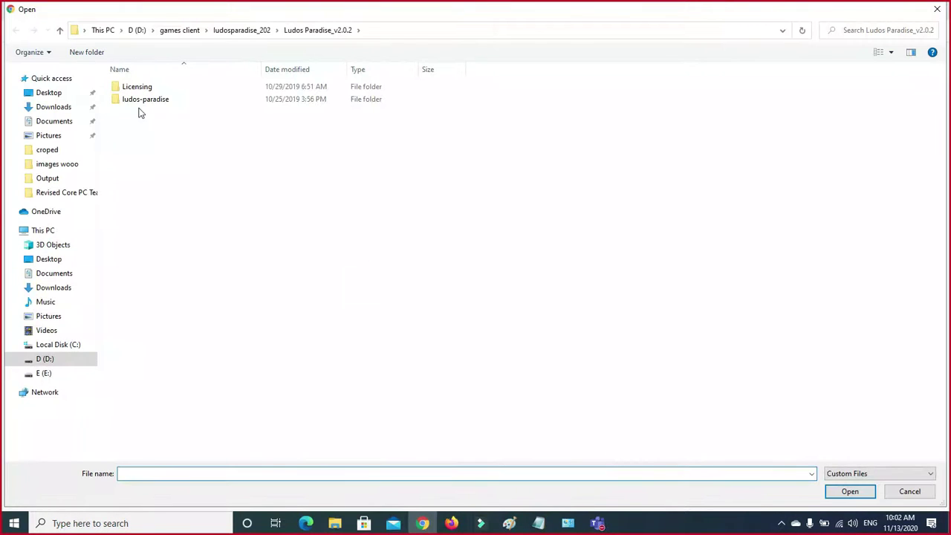
{"action": "left_click", "coordinate": [44, 107]}
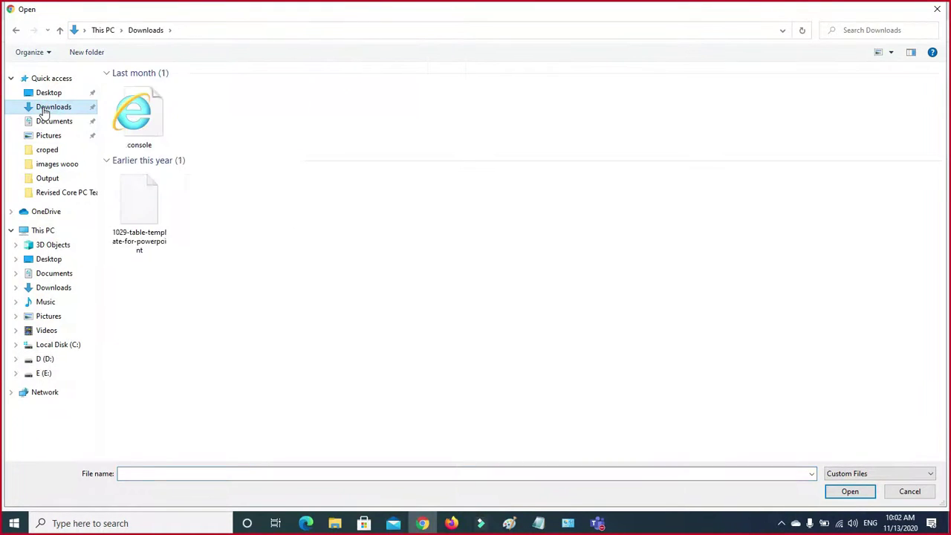
{"action": "double_click", "coordinate": [419, 131]}
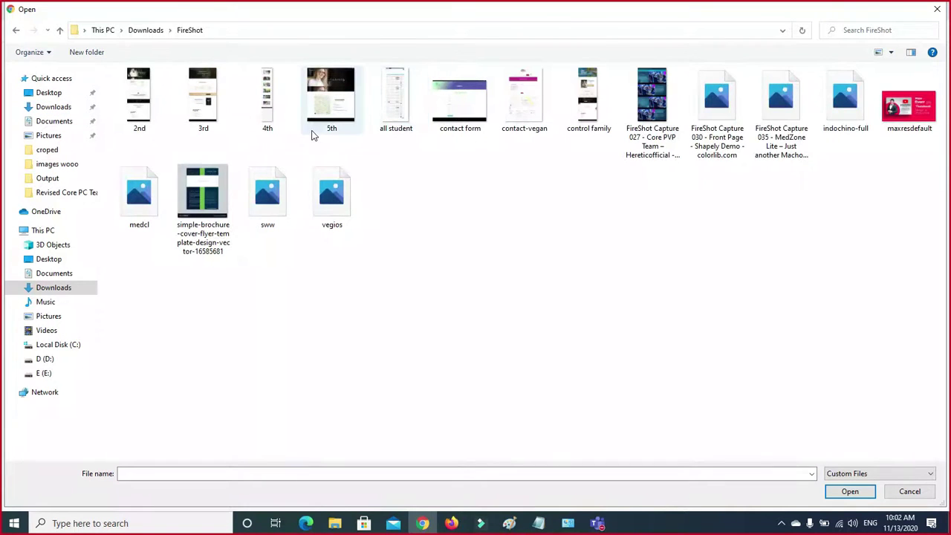
{"action": "left_click", "coordinate": [141, 95]}
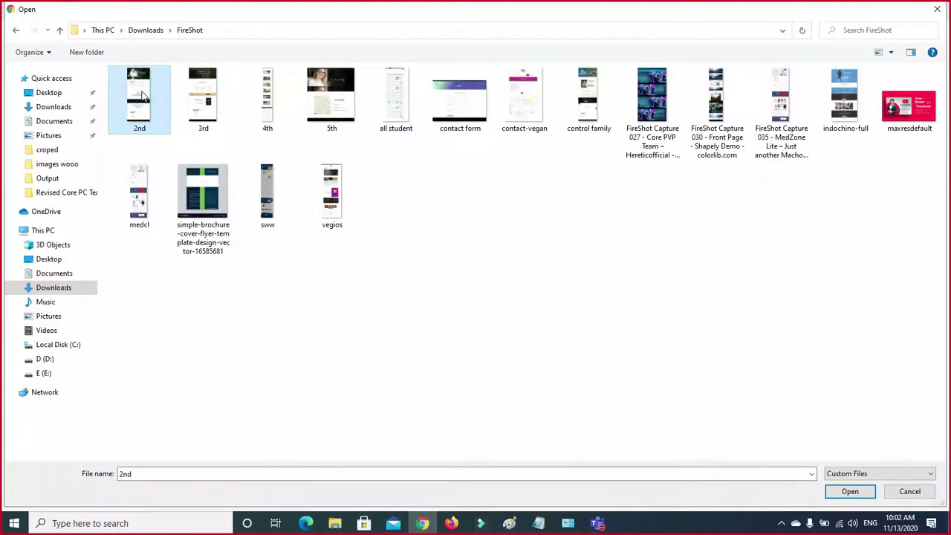
{"action": "left_click", "coordinate": [203, 197]}
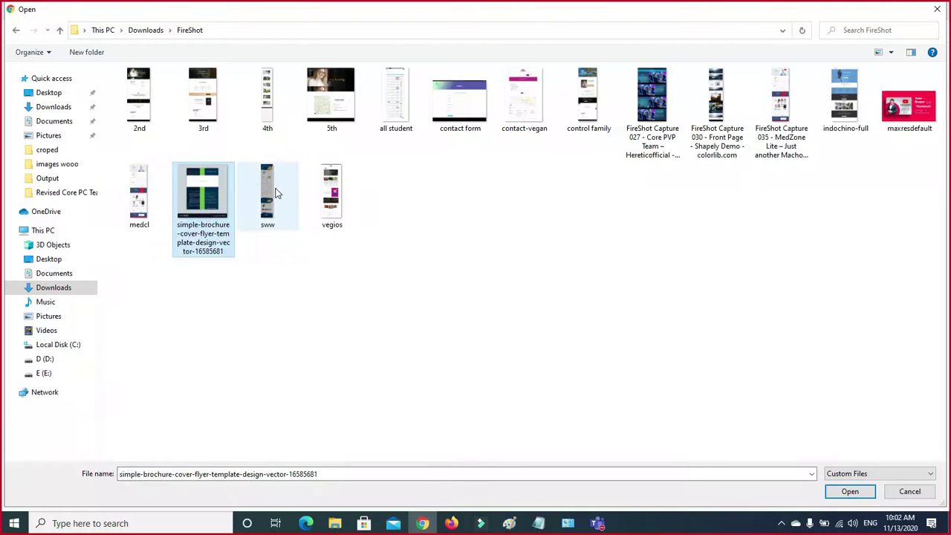
{"action": "left_click", "coordinate": [331, 192]}
{"action": "left_click", "coordinate": [844, 493]}
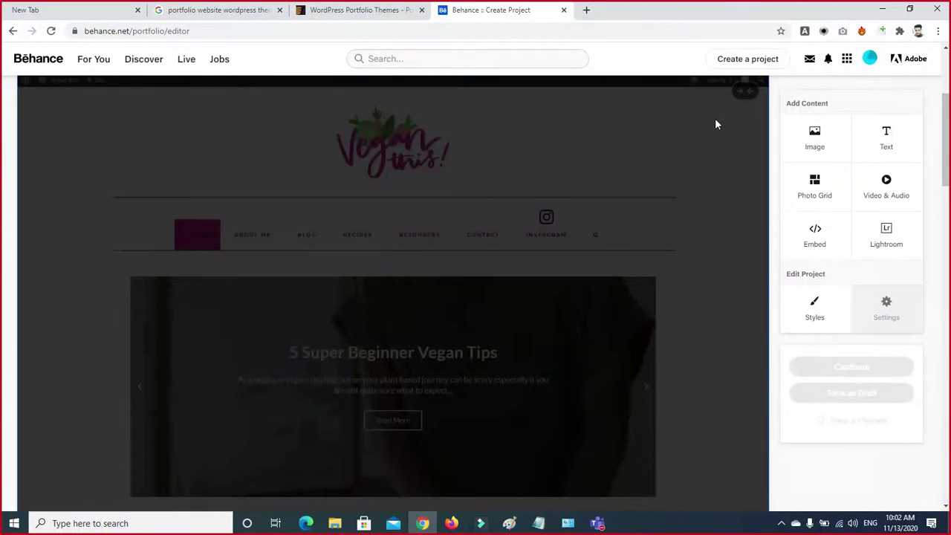
Scroll to the project's end to reveal the Insert Media bar below the last block
{"action": "scroll", "coordinate": [2, 209], "scroll_direction": "down", "scroll_amount": 12}
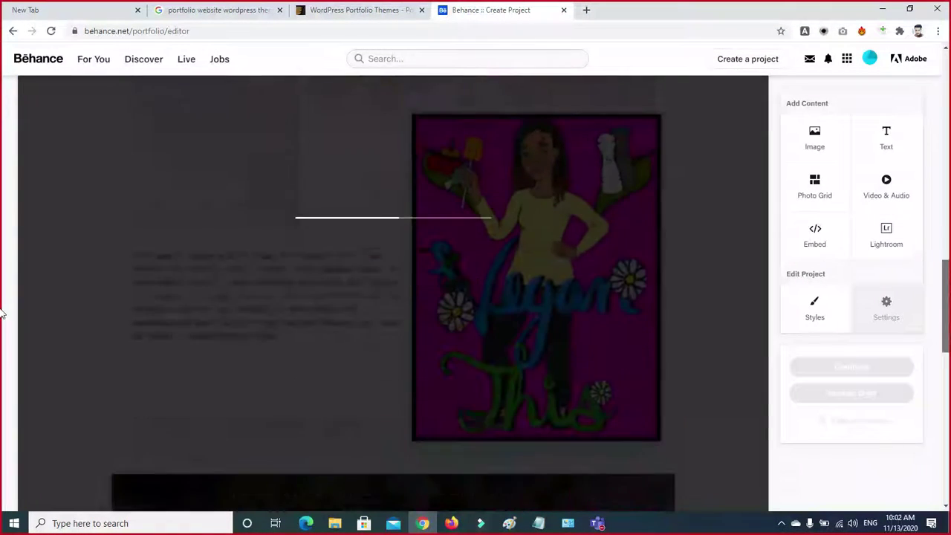
{"action": "scroll", "coordinate": [3, 358], "scroll_direction": "down", "scroll_amount": 6}
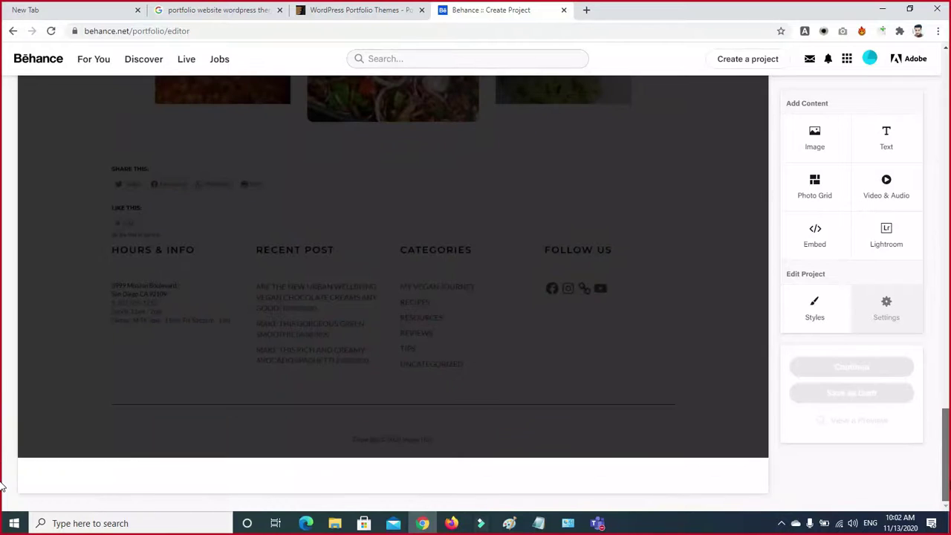
{"action": "left_click", "coordinate": [783, 475]}
{"action": "left_click", "coordinate": [592, 405]}
{"action": "scroll", "coordinate": [2, 372], "scroll_direction": "up", "scroll_amount": 8}
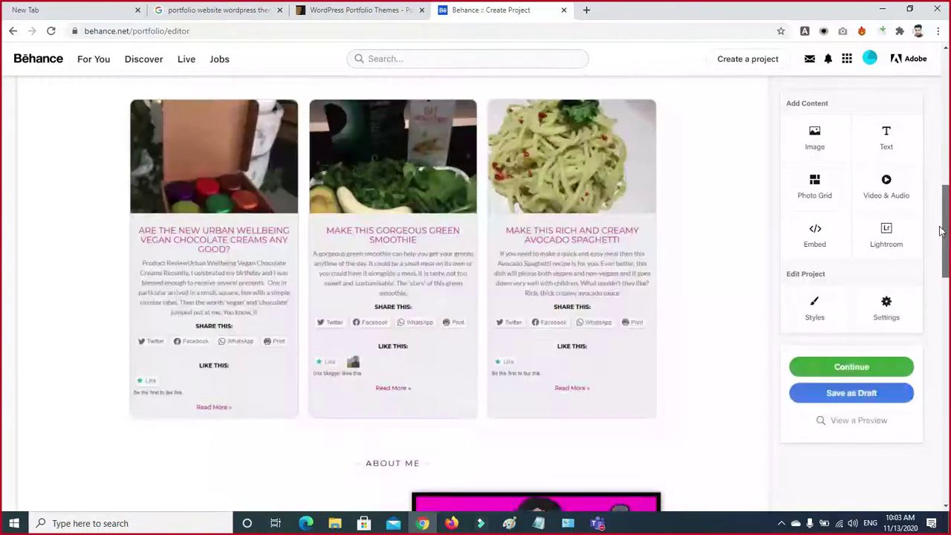
{"action": "scroll", "coordinate": [936, 149], "scroll_direction": "up", "scroll_amount": 6}
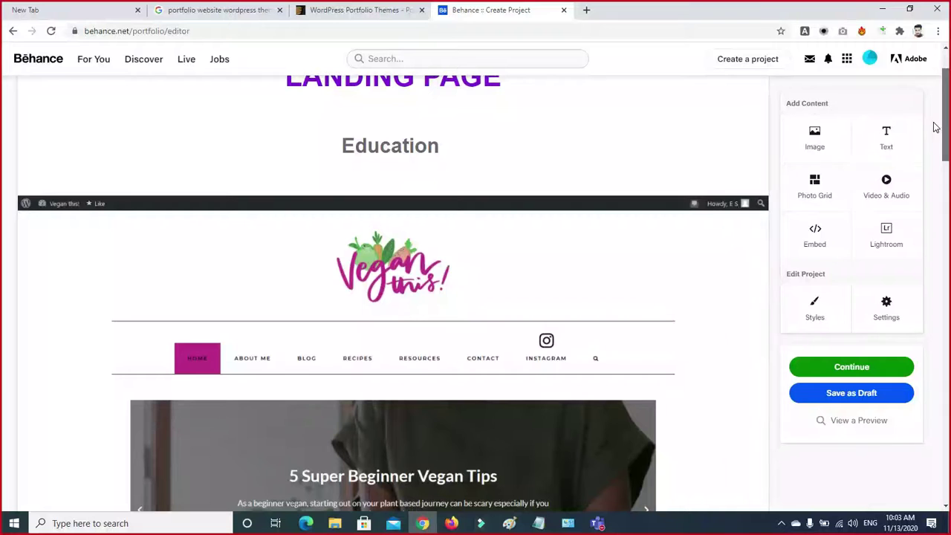
{"action": "mouse_move", "coordinate": [301, 220]}
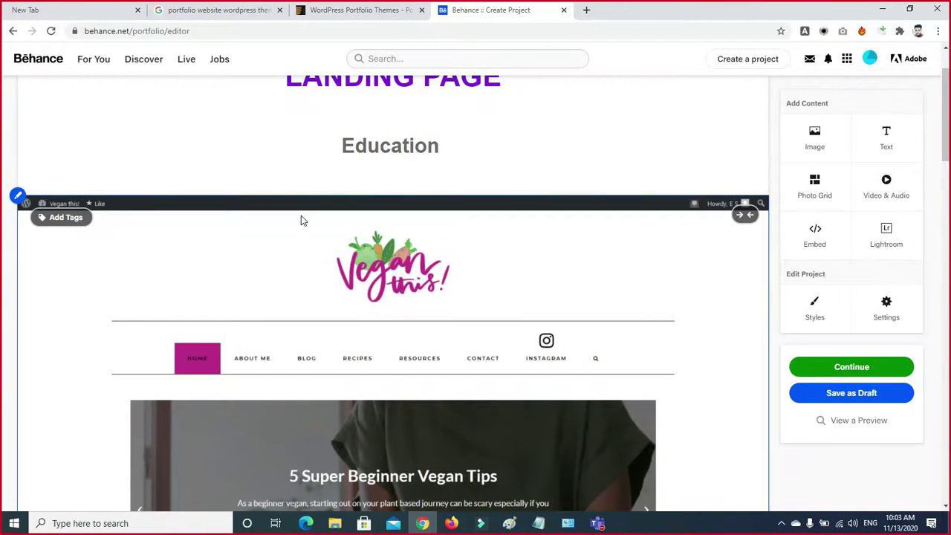
{"action": "scroll", "coordinate": [4, 119], "scroll_direction": "up", "scroll_amount": 1}
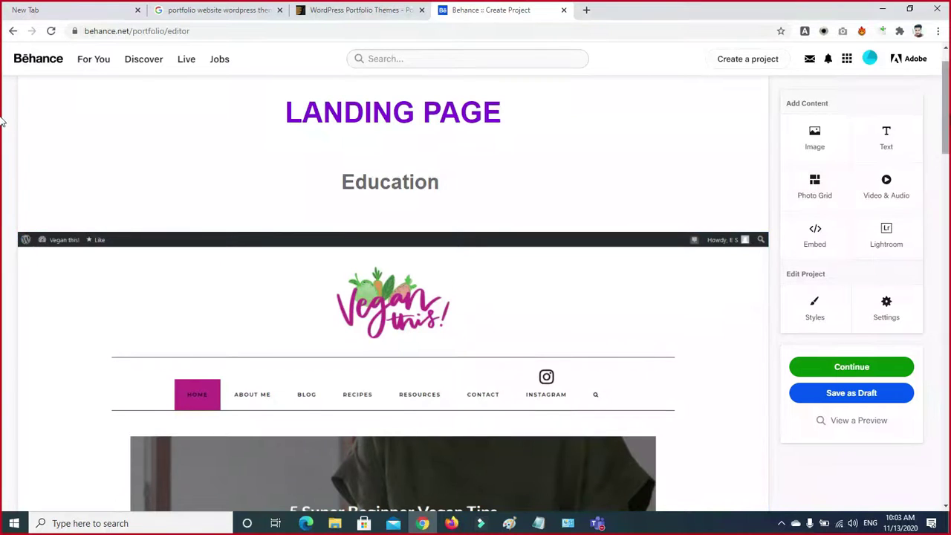
{"action": "scroll", "coordinate": [2, 181], "scroll_direction": "down", "scroll_amount": 8}
{"action": "scroll", "coordinate": [2, 272], "scroll_direction": "down", "scroll_amount": 10}
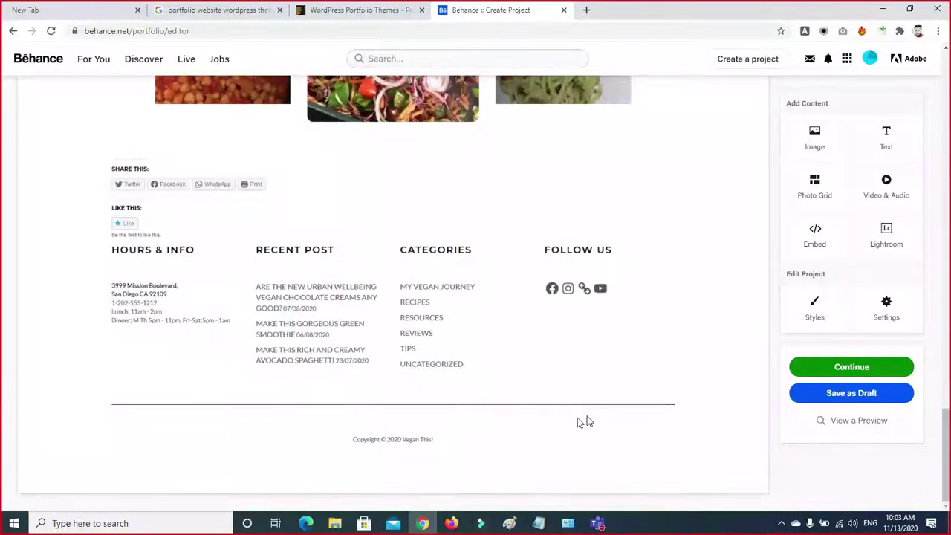
{"action": "mouse_move", "coordinate": [459, 487]}
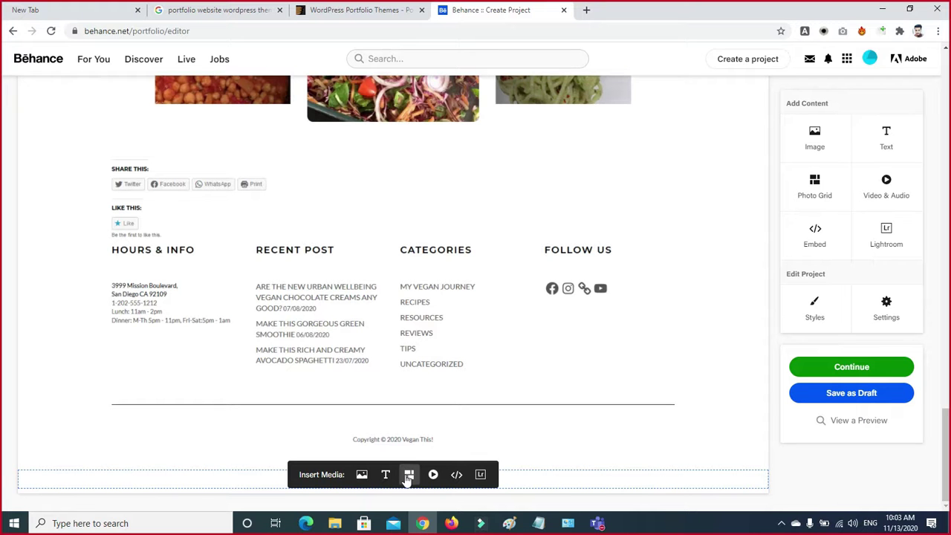
Add a photo grid of five FireShot screenshots, from control family through indochino-full
{"action": "left_click", "coordinate": [409, 476]}
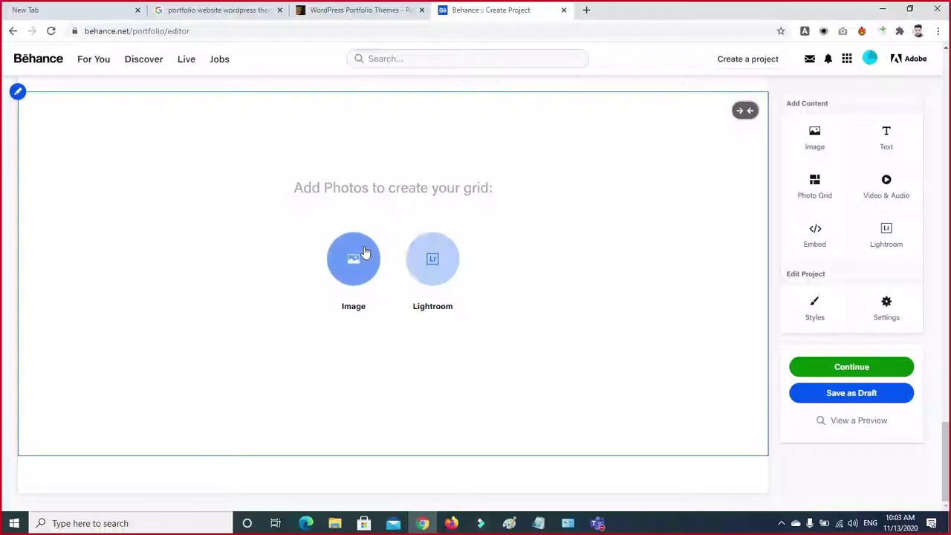
{"action": "left_click", "coordinate": [439, 257]}
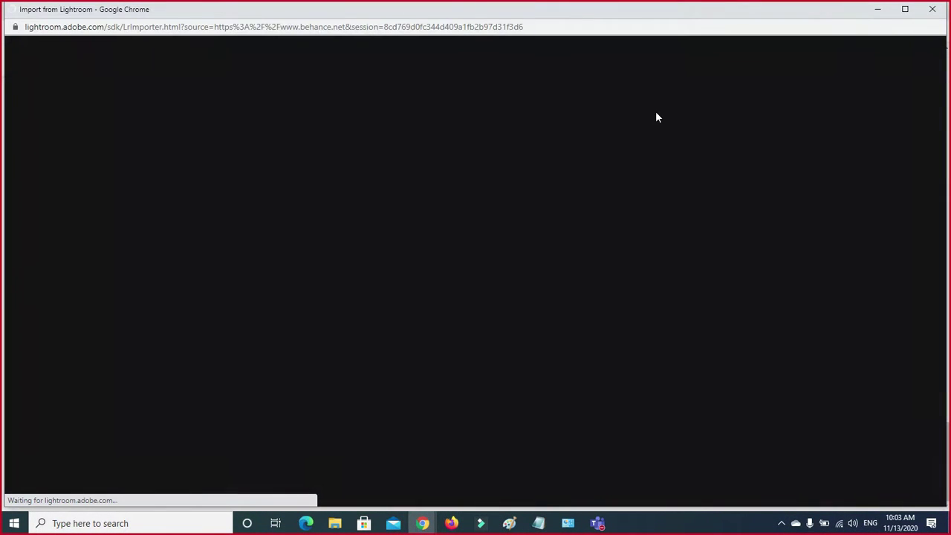
{"action": "left_click", "coordinate": [934, 10]}
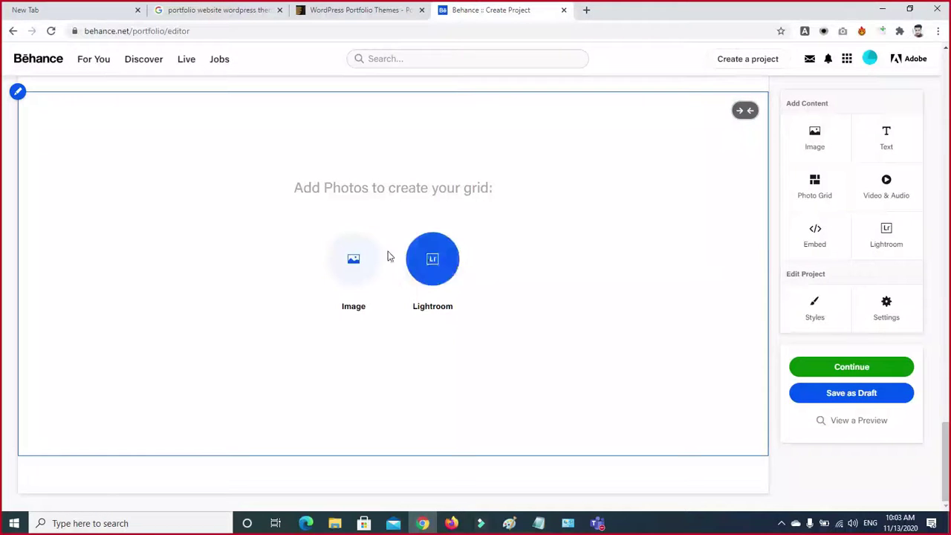
{"action": "left_click", "coordinate": [356, 258]}
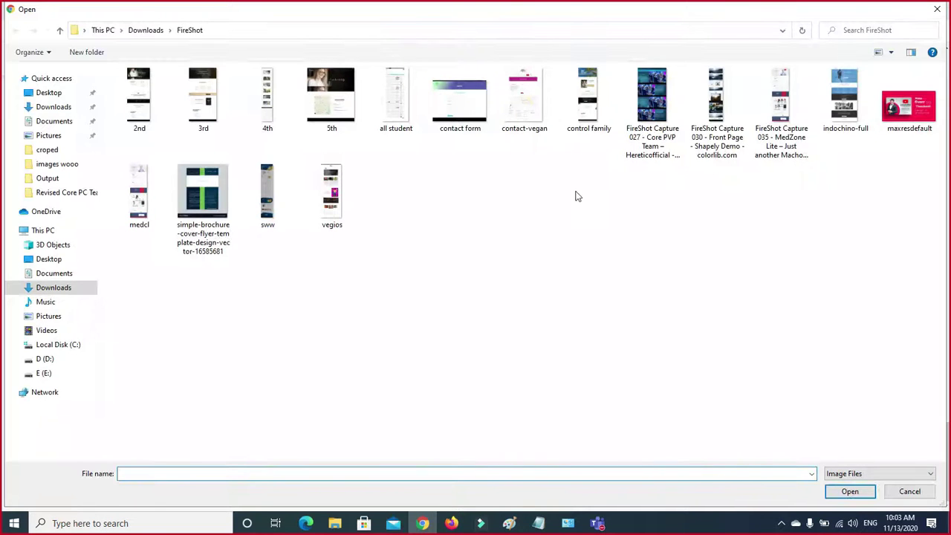
{"action": "left_click_drag", "start_coordinate": [569, 171], "coordinate": [876, 67]}
{"action": "left_click", "coordinate": [848, 492]}
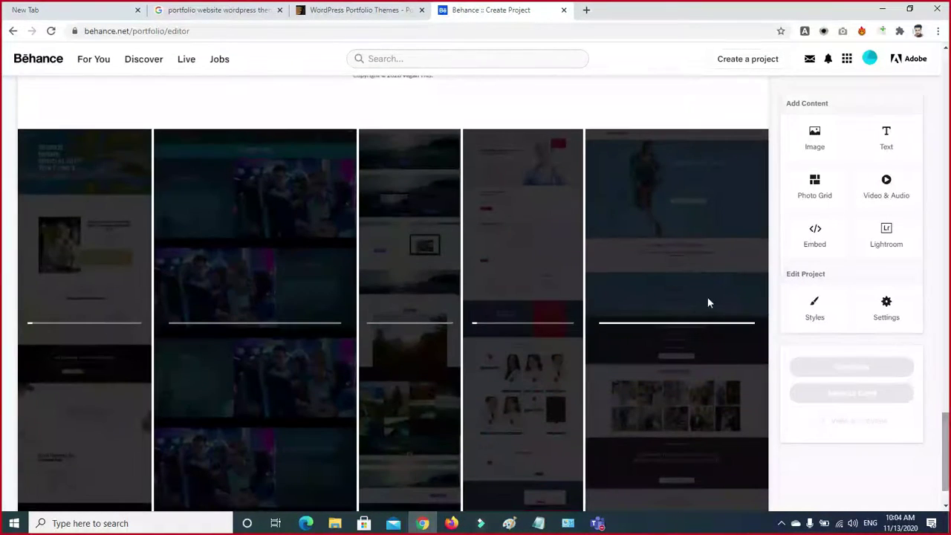
{"action": "left_click", "coordinate": [18, 131]}
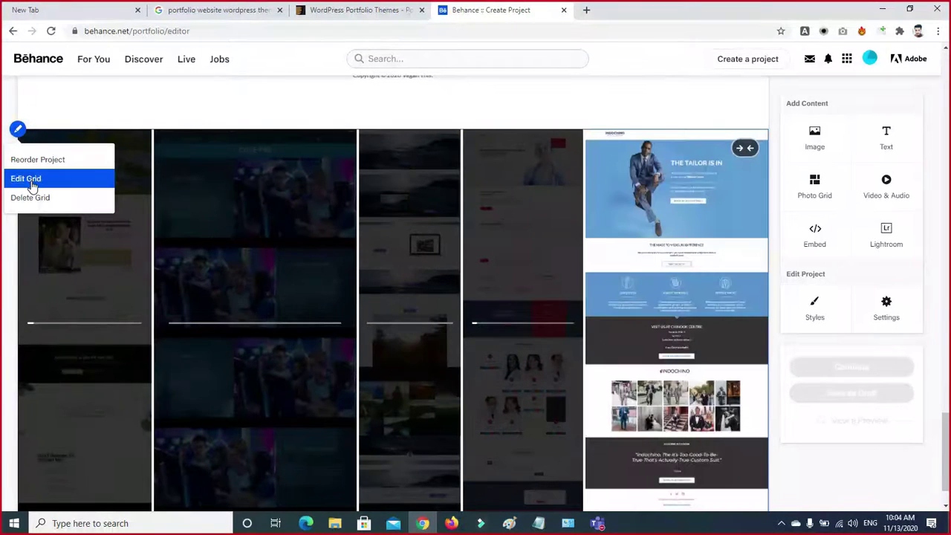
Sort the photo grid's screenshots Z to A so the Indochino page comes first
{"action": "left_click", "coordinate": [31, 186]}
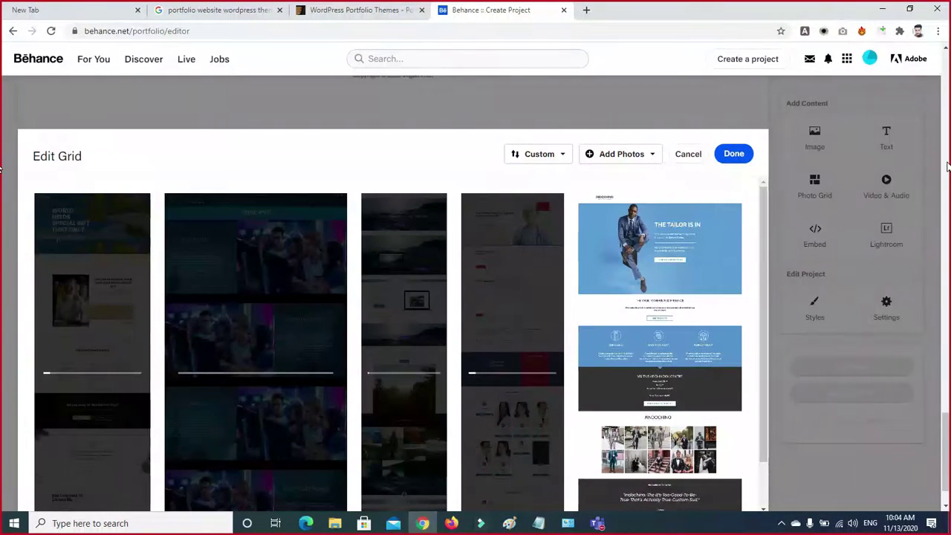
{"action": "scroll", "coordinate": [2, 431], "scroll_direction": "down", "scroll_amount": 1}
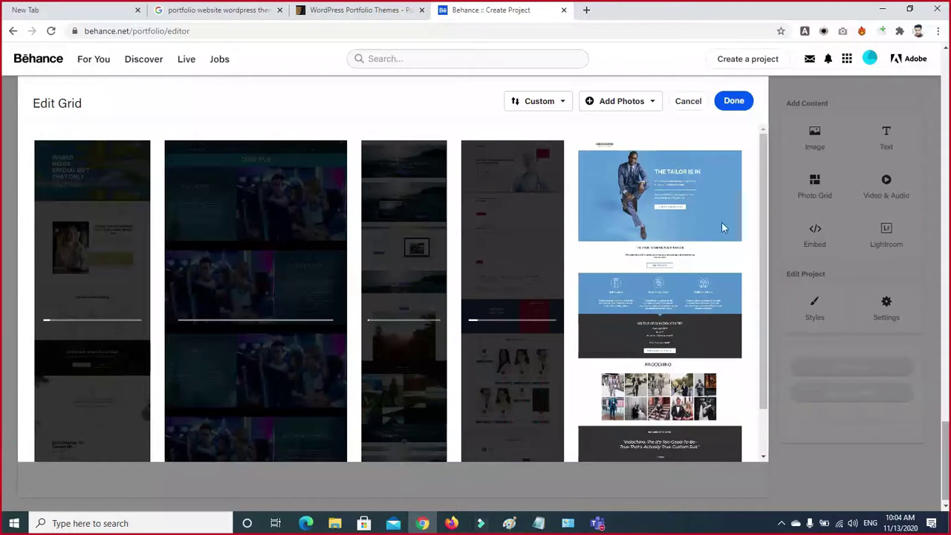
{"action": "left_click", "coordinate": [562, 104]}
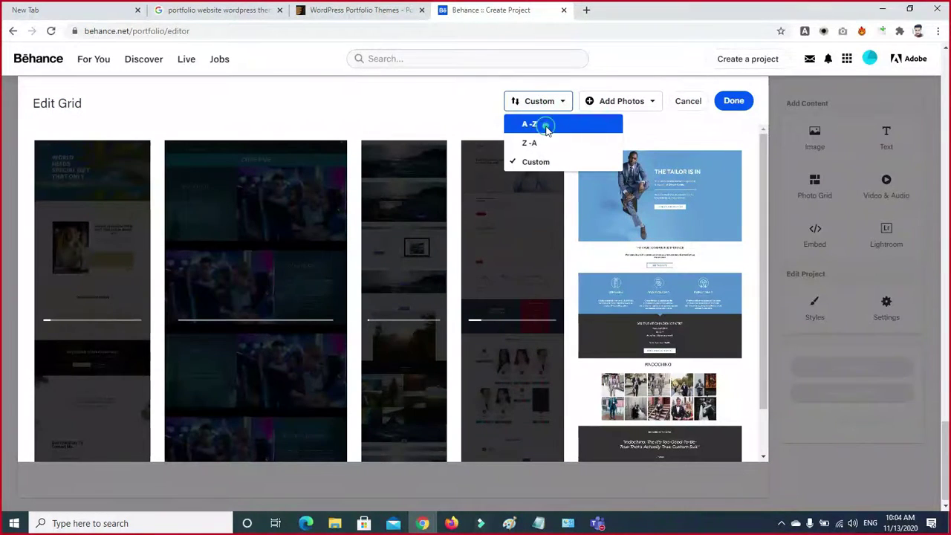
{"action": "left_click", "coordinate": [545, 125]}
{"action": "left_click", "coordinate": [563, 102]}
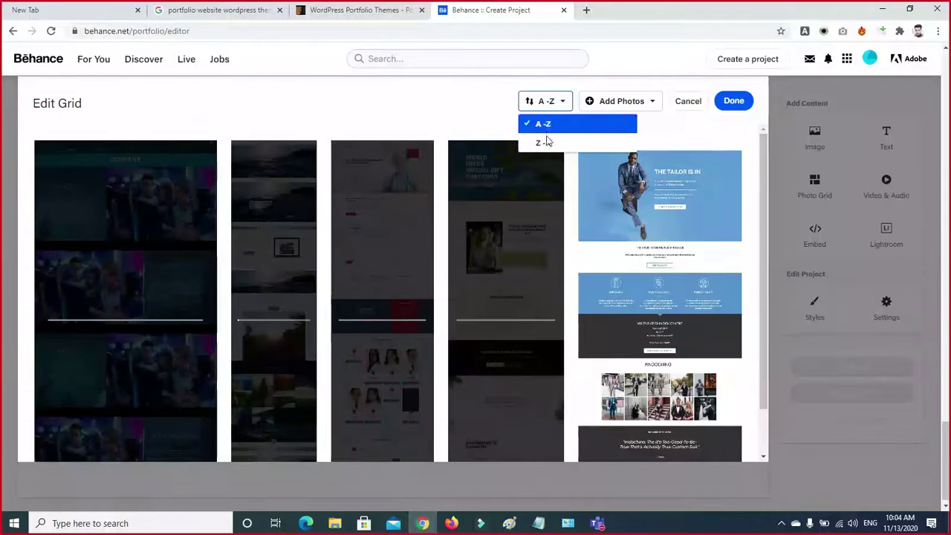
{"action": "left_click", "coordinate": [546, 141]}
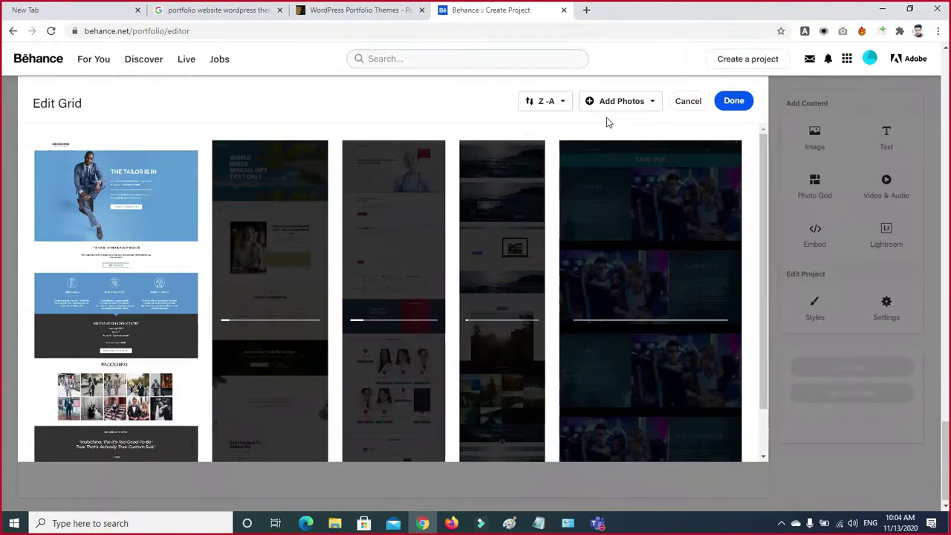
{"action": "left_click", "coordinate": [630, 102]}
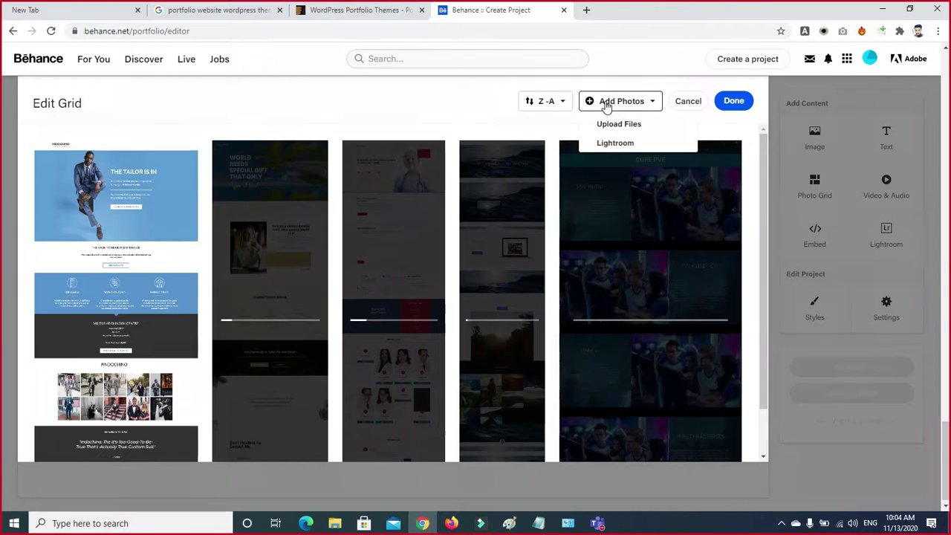
{"action": "left_click", "coordinate": [606, 104]}
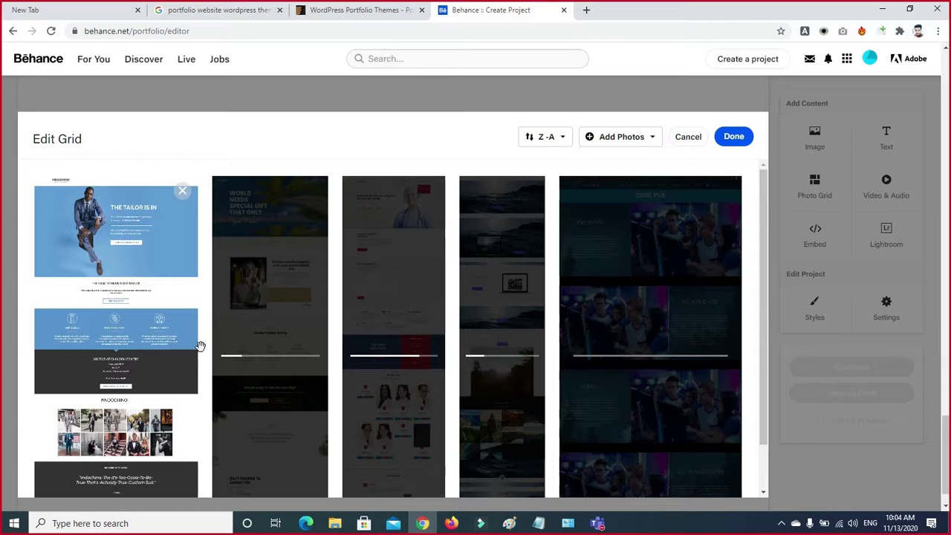
{"action": "left_click", "coordinate": [731, 140]}
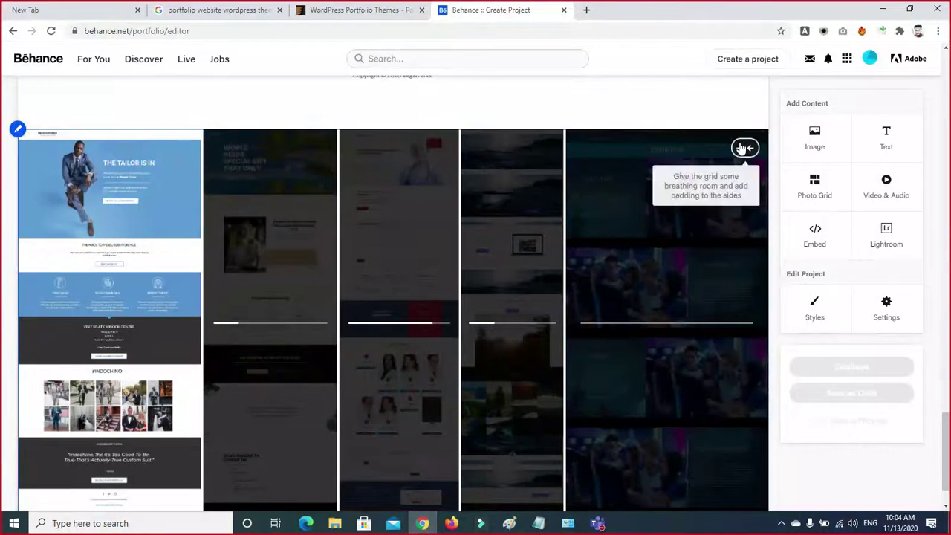
Give the photo grid padded width instead of full width
{"action": "left_click", "coordinate": [743, 146]}
{"action": "left_click", "coordinate": [690, 152]}
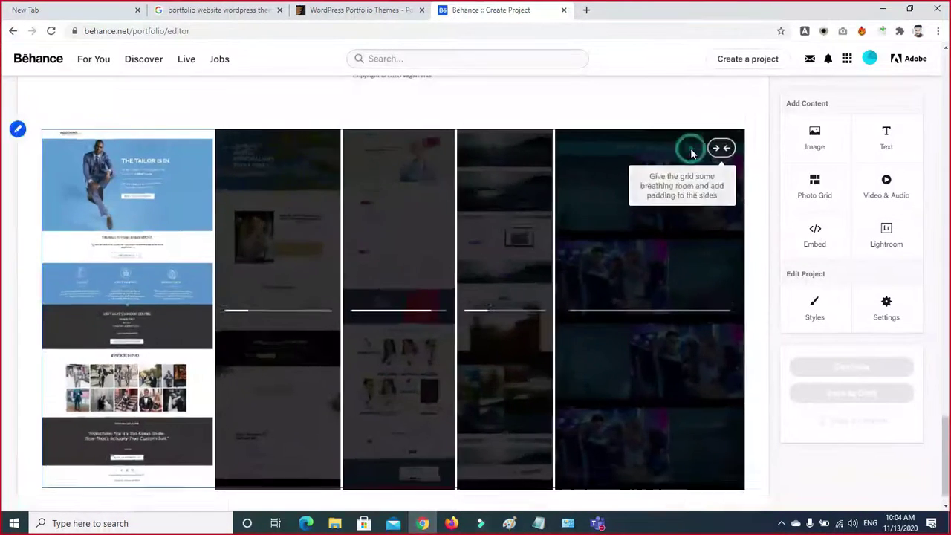
{"action": "left_click", "coordinate": [743, 145]}
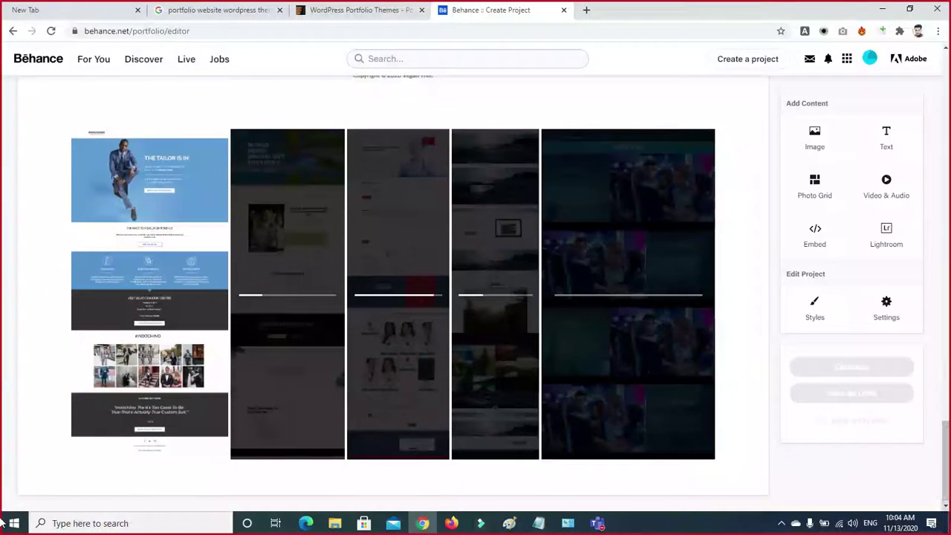
{"action": "scroll", "coordinate": [2, 465], "scroll_direction": "up", "scroll_amount": 15}
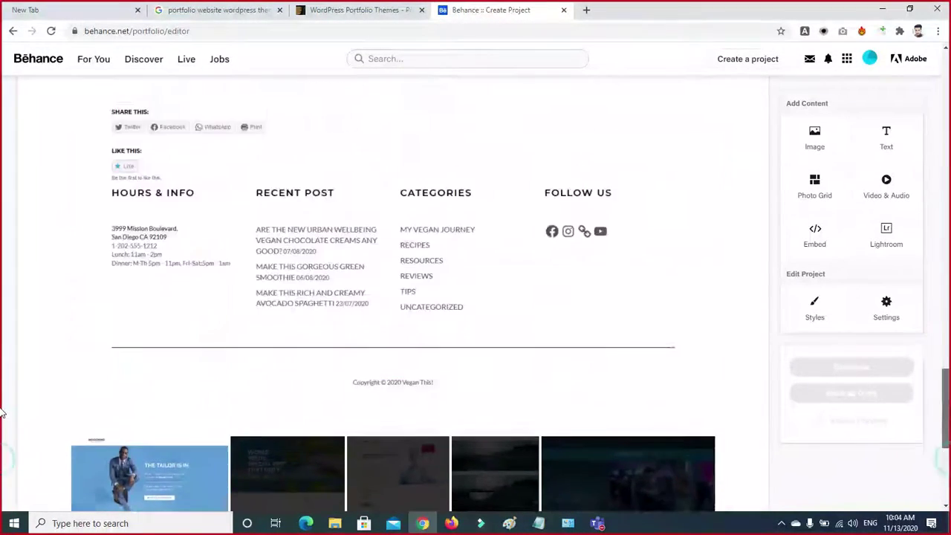
{"action": "scroll", "coordinate": [2, 288], "scroll_direction": "up", "scroll_amount": 10}
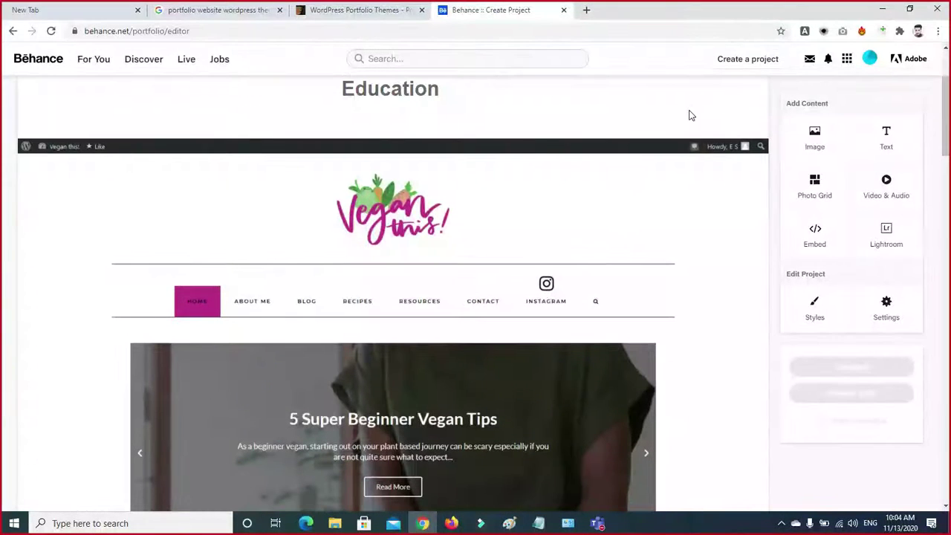
{"action": "mouse_move", "coordinate": [483, 116]}
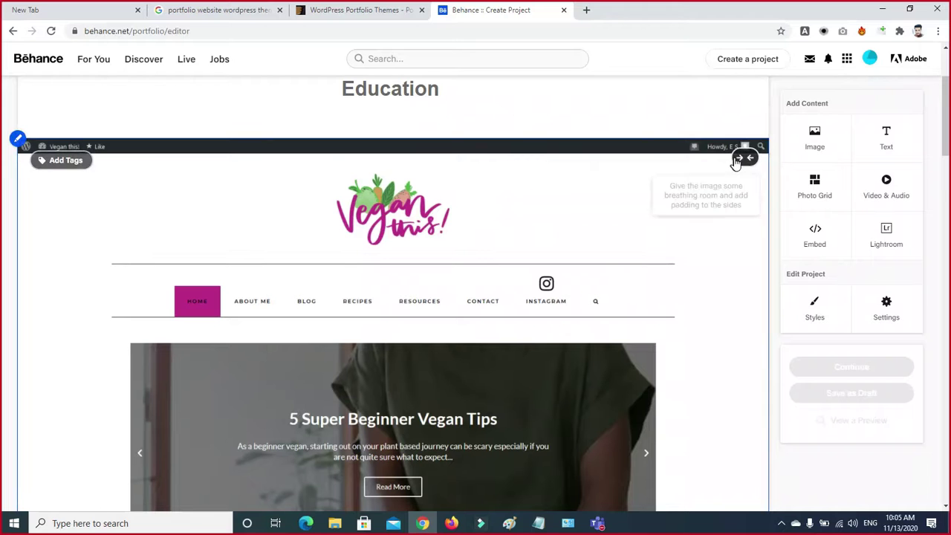
{"action": "left_click", "coordinate": [740, 158]}
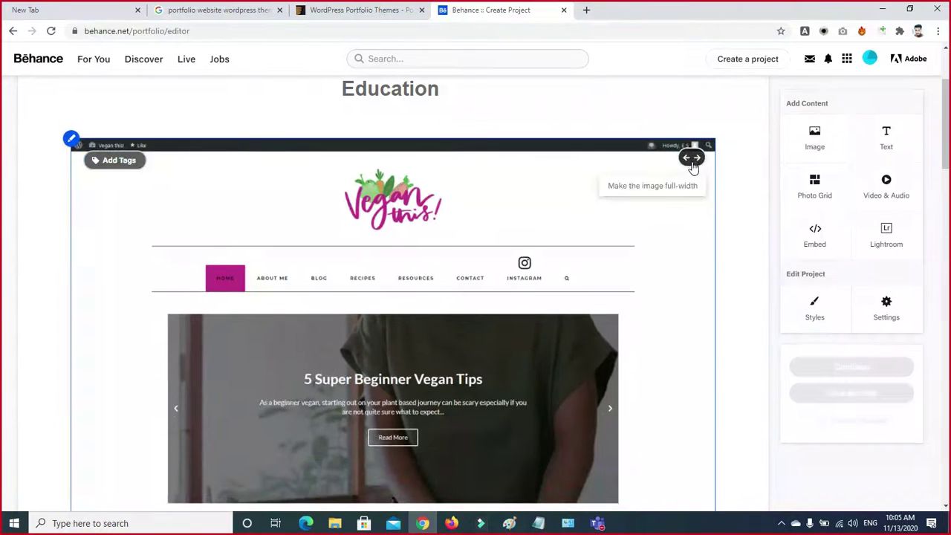
Delete the Vegan This screenshot from the project
{"action": "right_click", "coordinate": [562, 188]}
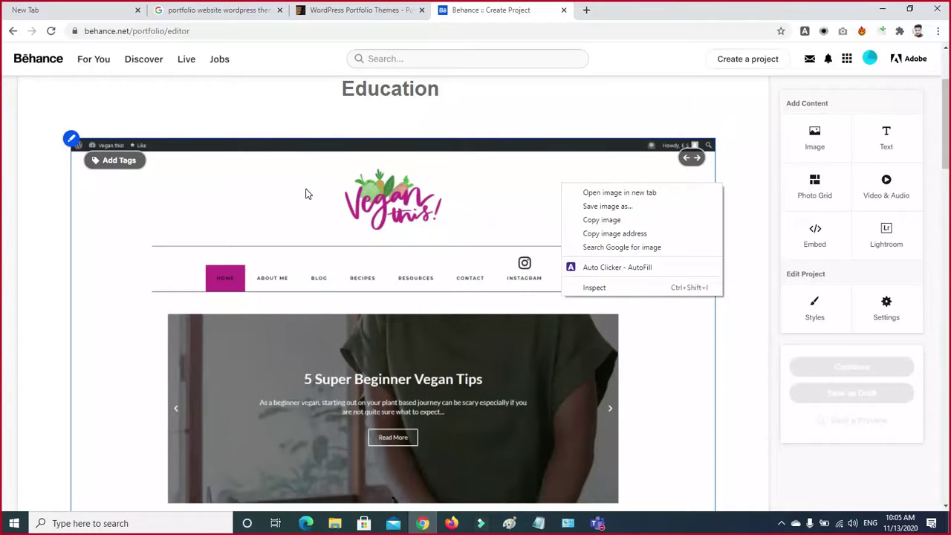
{"action": "left_click", "coordinate": [70, 140]}
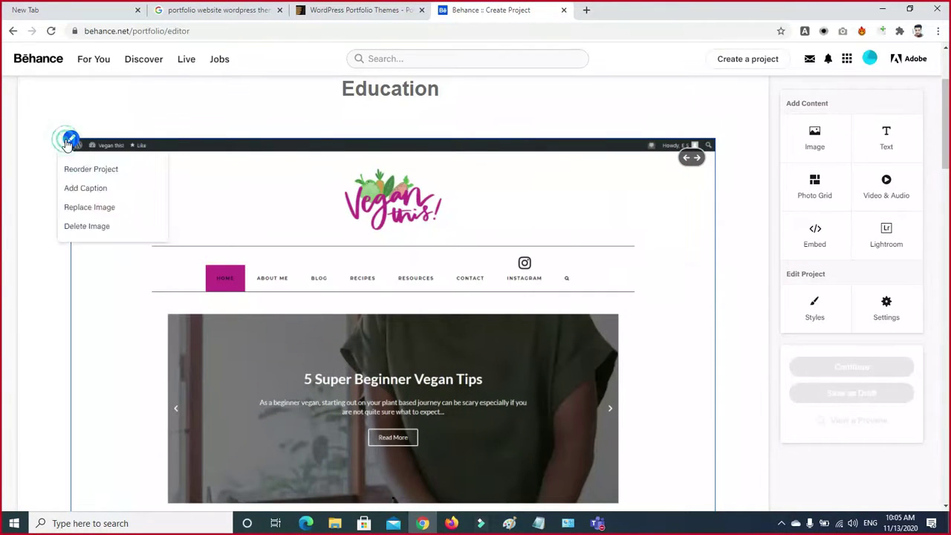
{"action": "left_click", "coordinate": [97, 225]}
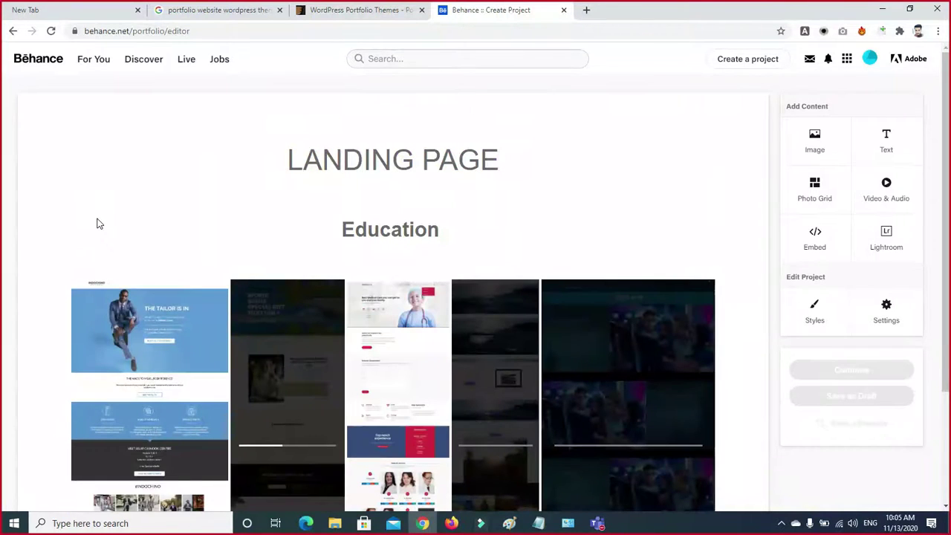
{"action": "scroll", "coordinate": [3, 222], "scroll_direction": "down", "scroll_amount": 2}
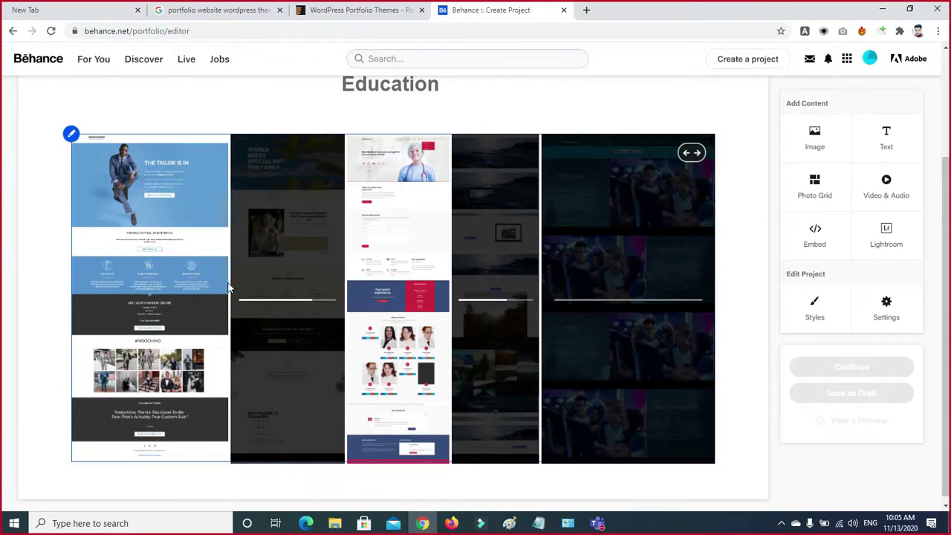
{"action": "left_click", "coordinate": [169, 329]}
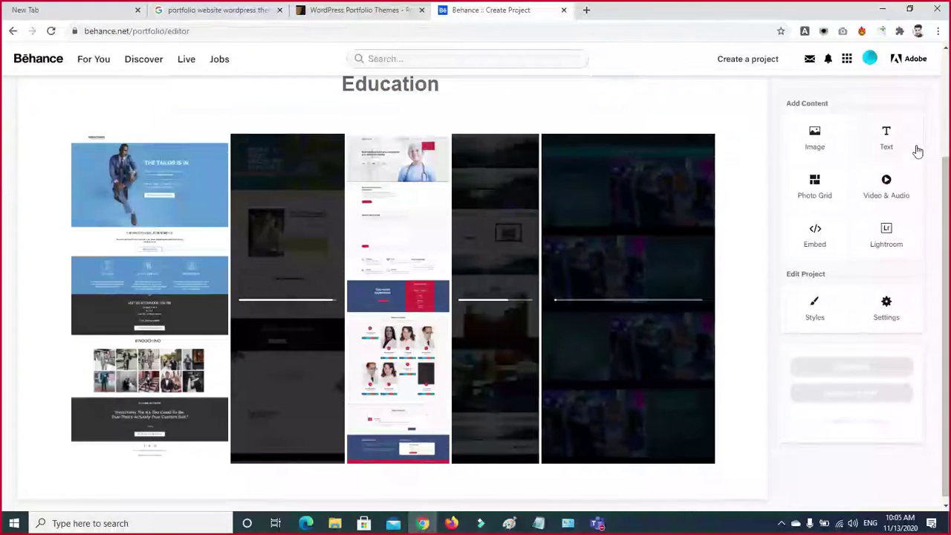
{"action": "left_click_drag", "start_coordinate": [944, 230], "coordinate": [944, 189]}
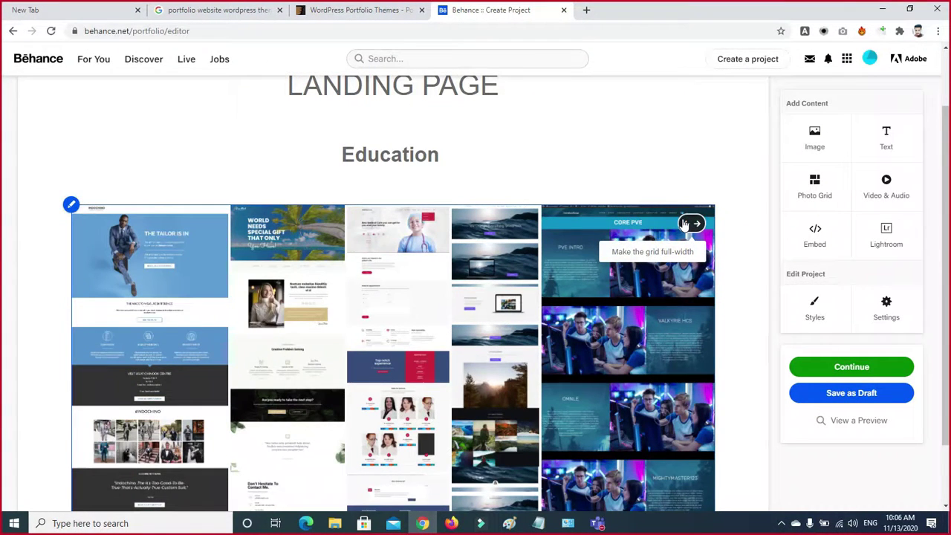
Replace the LANDING PAGE heading with 'EDUCTATION WEBSITE'
{"action": "scroll", "coordinate": [568, 148], "scroll_direction": "up", "scroll_amount": 1}
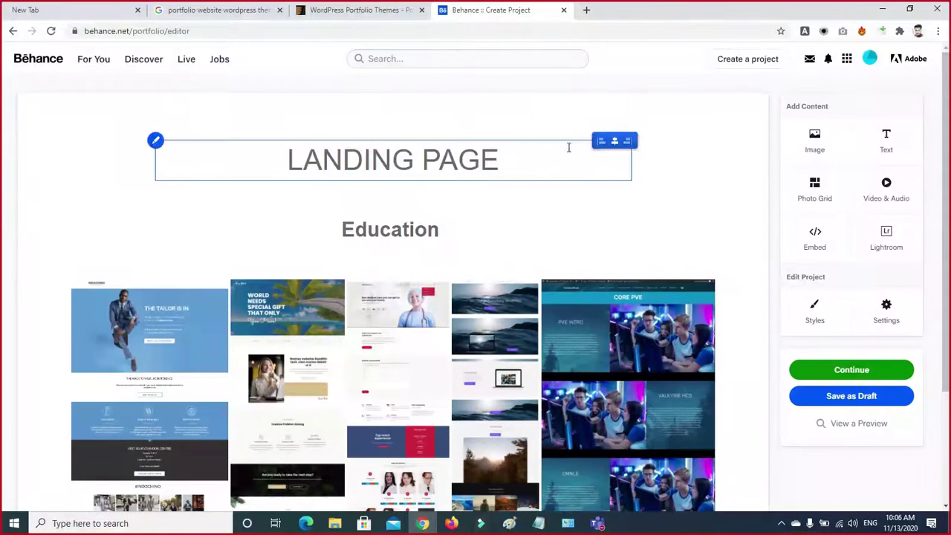
{"action": "left_click", "coordinate": [521, 159]}
{"action": "key", "text": "BackSpace"}
{"action": "key", "text": "BackSpace"}
{"action": "key", "text": "BackSpace"}
{"action": "key", "text": "BackSpace"}
{"action": "key", "text": "BackSpace"}
{"action": "key", "text": "BackSpace"}
{"action": "key", "text": "BackSpace"}
{"action": "key", "text": "BackSpace"}
{"action": "key", "text": "BackSpace"}
{"action": "key", "text": "BackSpace"}
{"action": "key", "text": "BackSpace"}
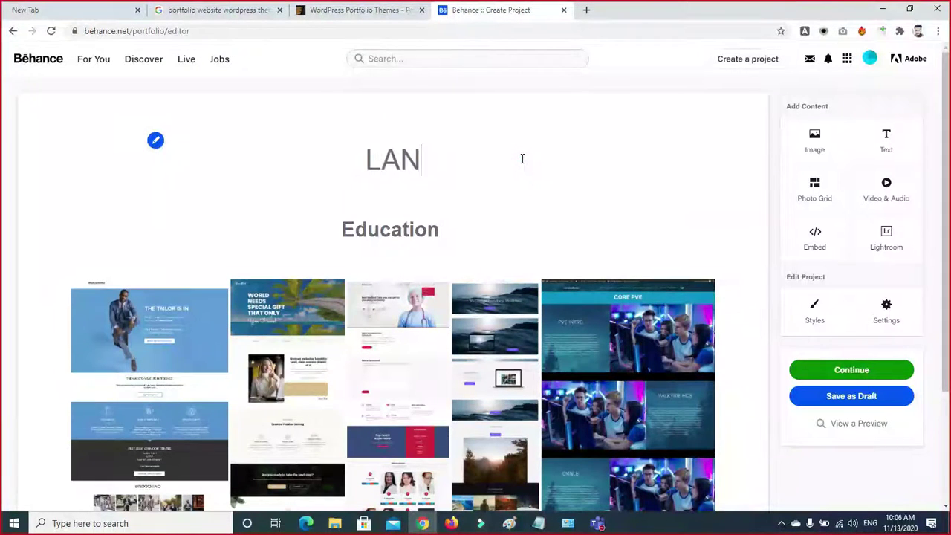
{"action": "key", "text": "BackSpace"}
{"action": "type", "text": "ECON"}
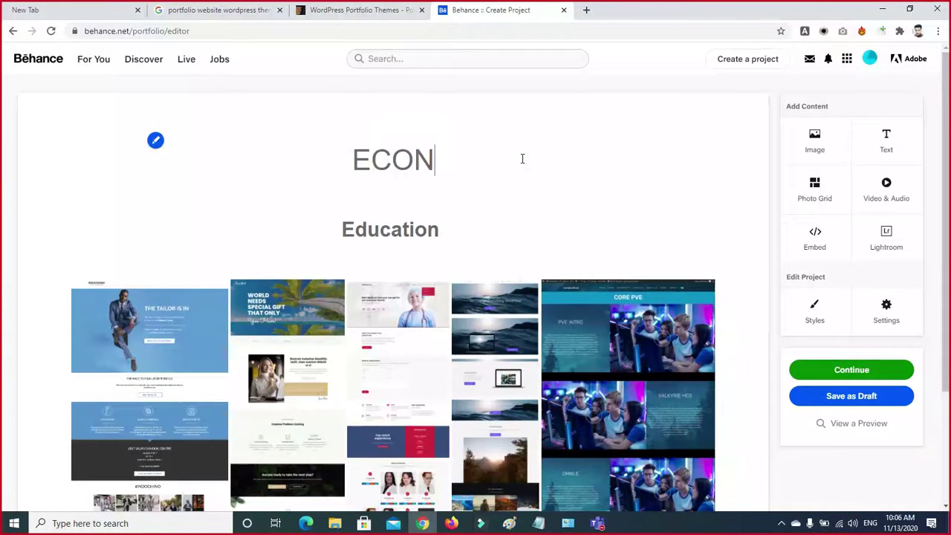
{"action": "key", "text": "BackSpace"}
{"action": "type", "text": "M"}
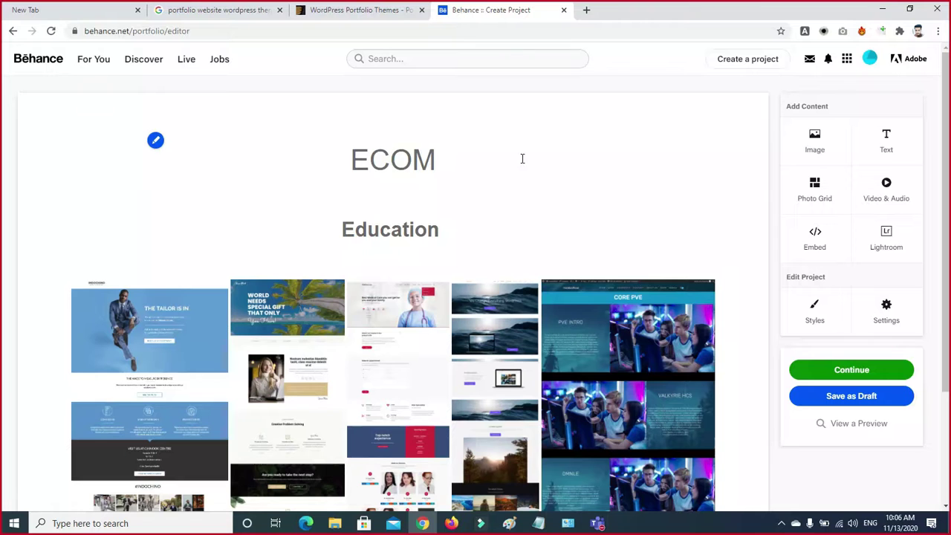
{"action": "type", "text": "MERCE"}
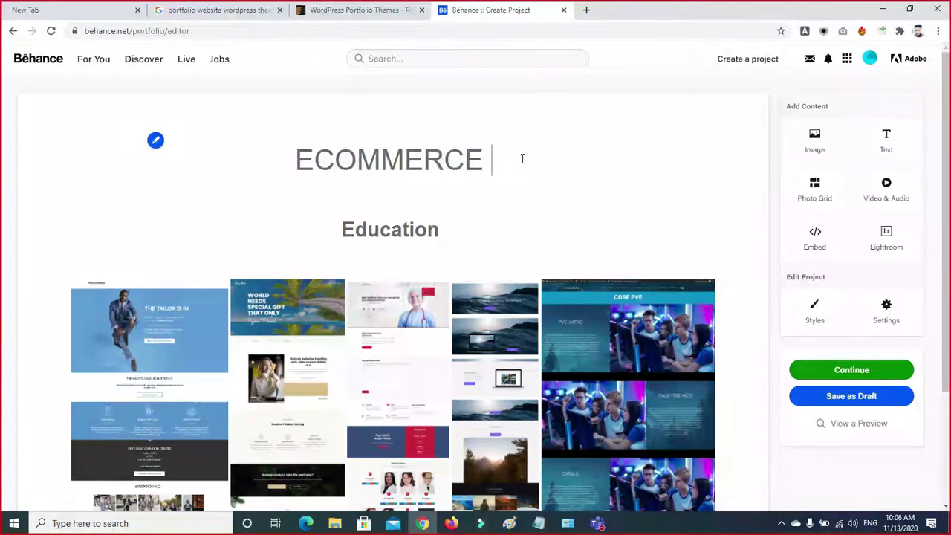
{"action": "key", "text": "BackSpace"}
{"action": "key", "text": "BackSpace"}
{"action": "key", "text": "BackSpace"}
{"action": "key", "text": "BackSpace"}
{"action": "key", "text": "BackSpace"}
{"action": "key", "text": "BackSpace"}
{"action": "key", "text": "BackSpace"}
{"action": "key", "text": "BackSpace"}
{"action": "key", "text": "BackSpace"}
{"action": "key", "text": "BackSpace"}
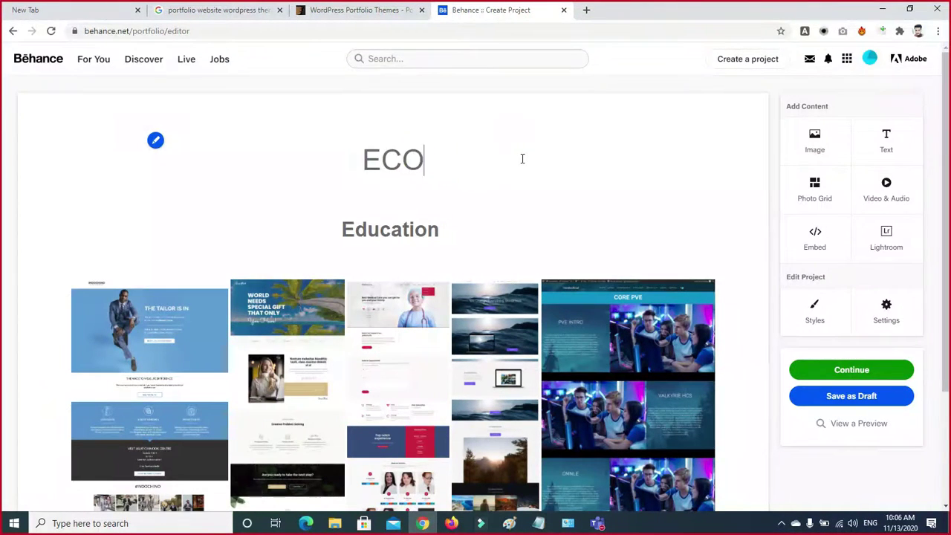
{"action": "type", "text": "E"}
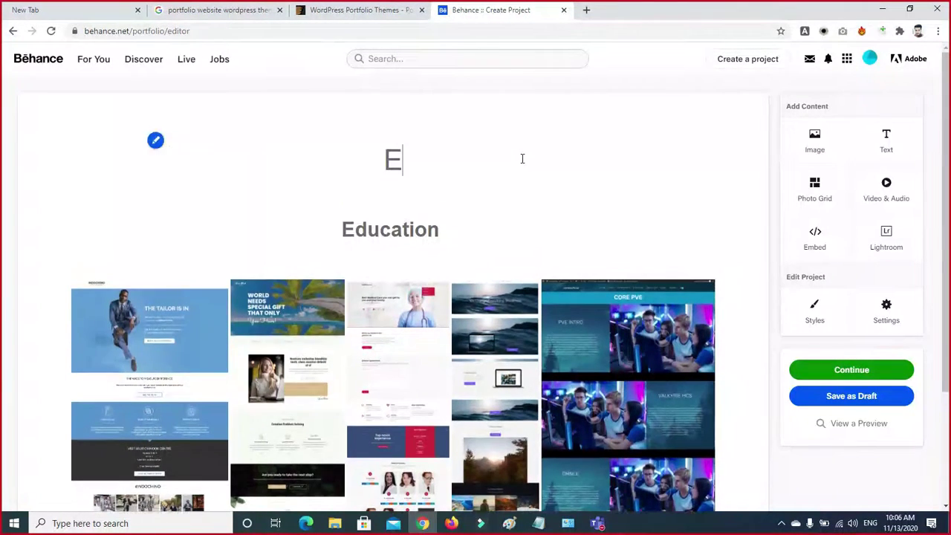
{"action": "type", "text": "DUCTAT"}
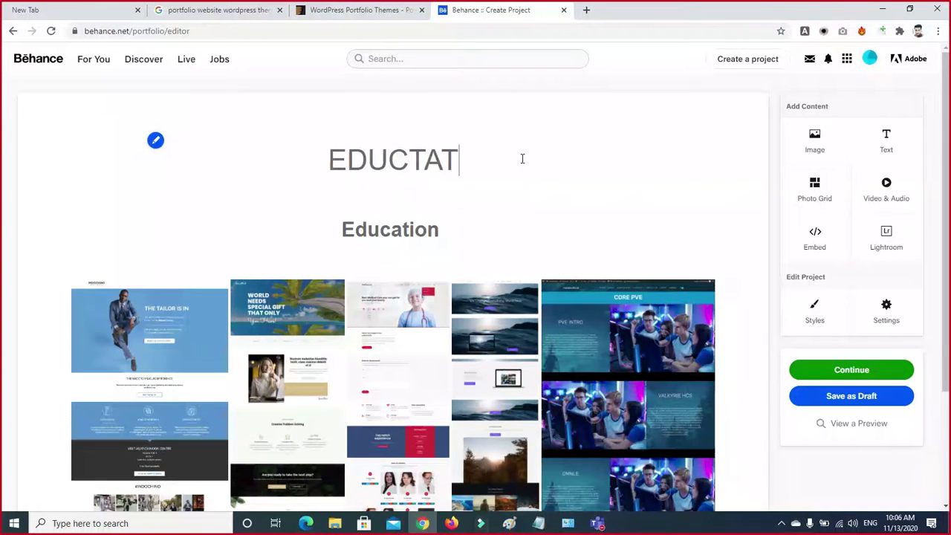
{"action": "type", "text": "ION WEBSITE"}
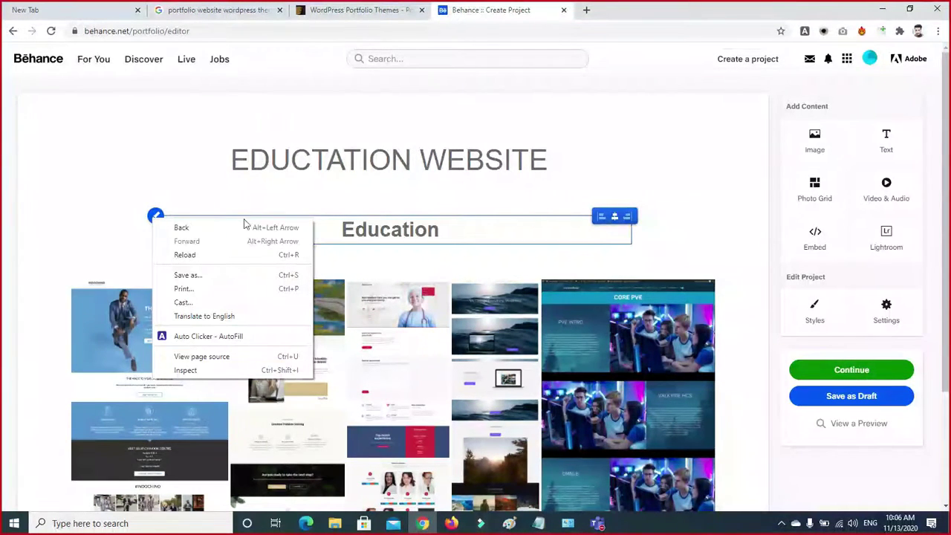
Delete the Education subheading so the heading sits directly above the grid
{"action": "right_click", "coordinate": [565, 236]}
{"action": "left_click", "coordinate": [403, 237]}
{"action": "left_click", "coordinate": [382, 230]}
{"action": "left_click_drag", "start_coordinate": [340, 229], "coordinate": [530, 235]}
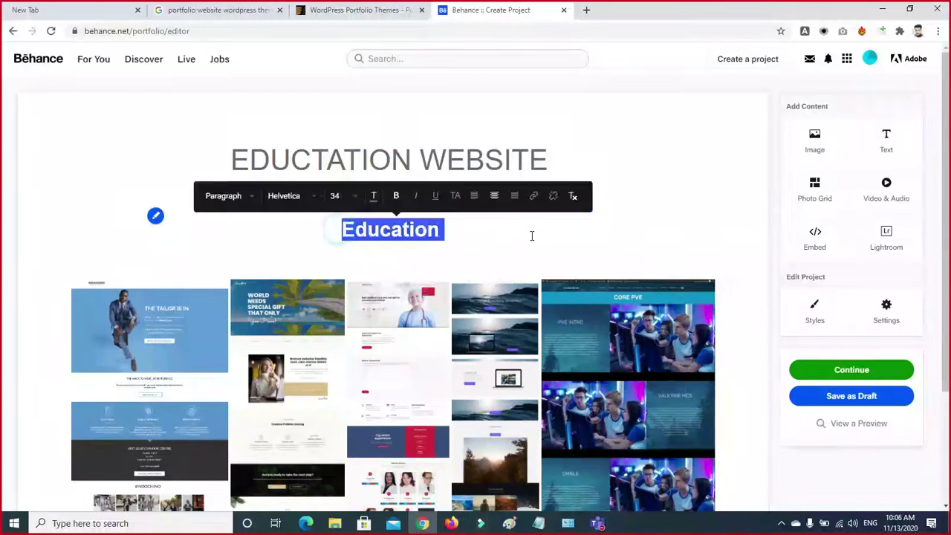
{"action": "right_click", "coordinate": [399, 231]}
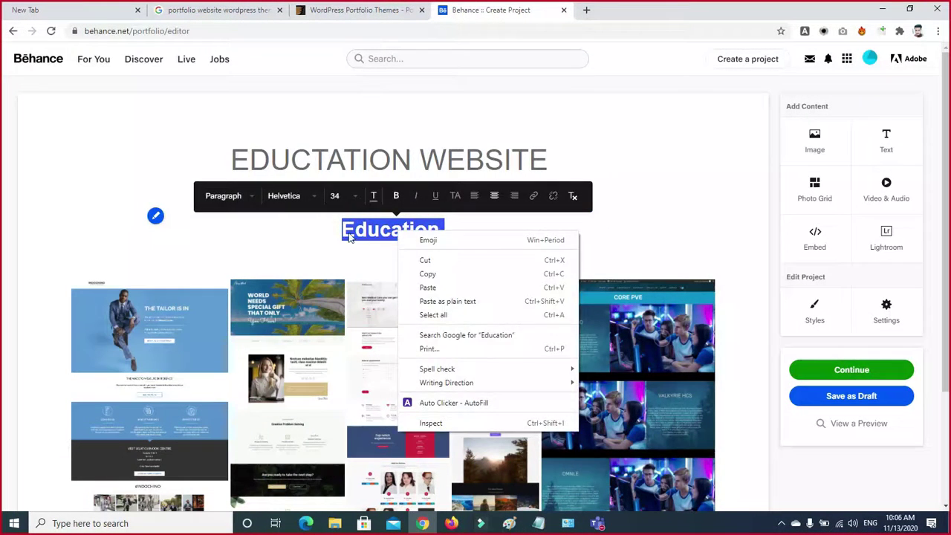
{"action": "left_click", "coordinate": [201, 211]}
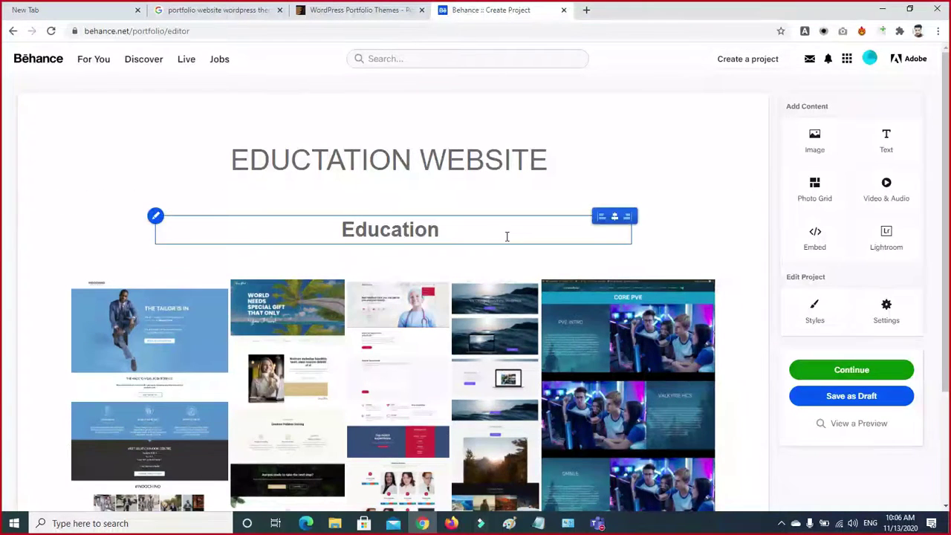
{"action": "left_click", "coordinate": [443, 229]}
{"action": "key", "text": "ctrl+BackSpace"}
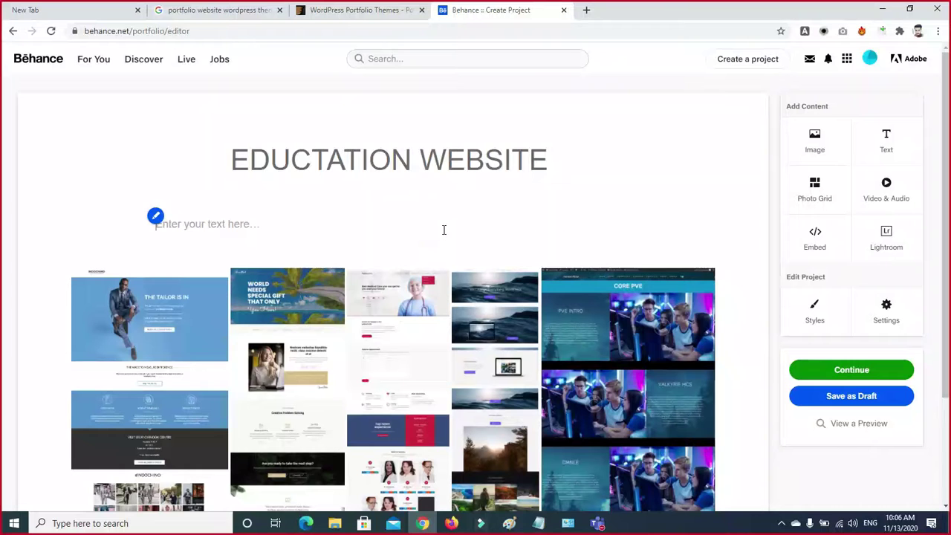
{"action": "left_click", "coordinate": [157, 160]}
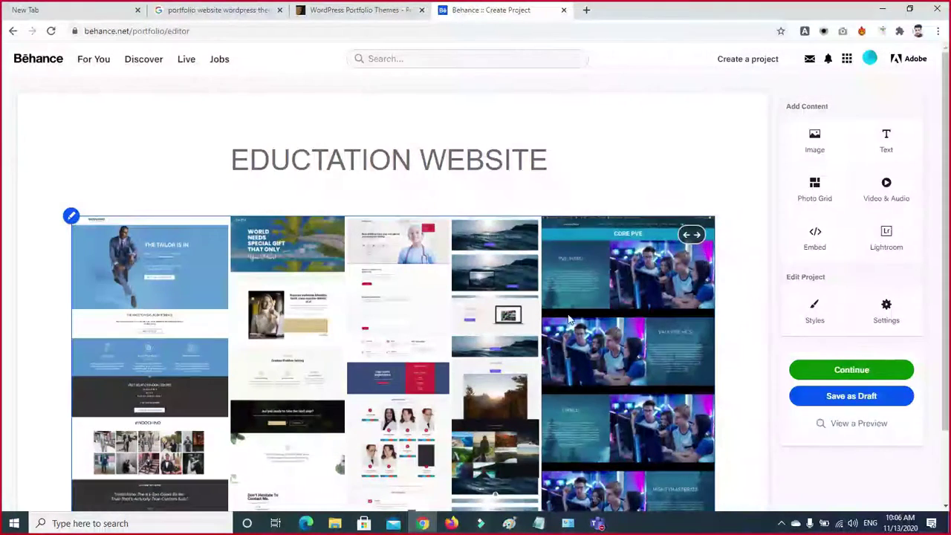
Enter 'Daraz Ecommerce Website' as the project title in the publish settings
{"action": "left_click", "coordinate": [847, 370]}
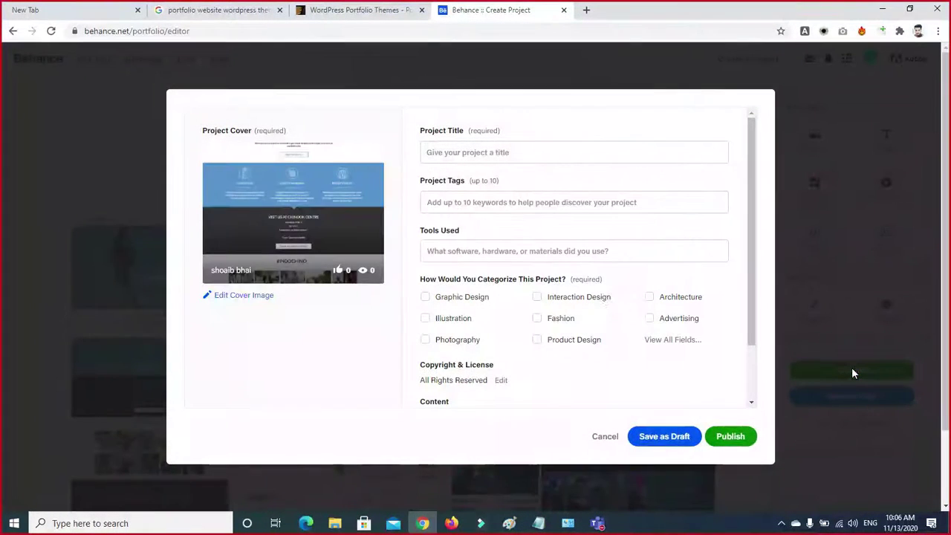
{"action": "left_click", "coordinate": [455, 152]}
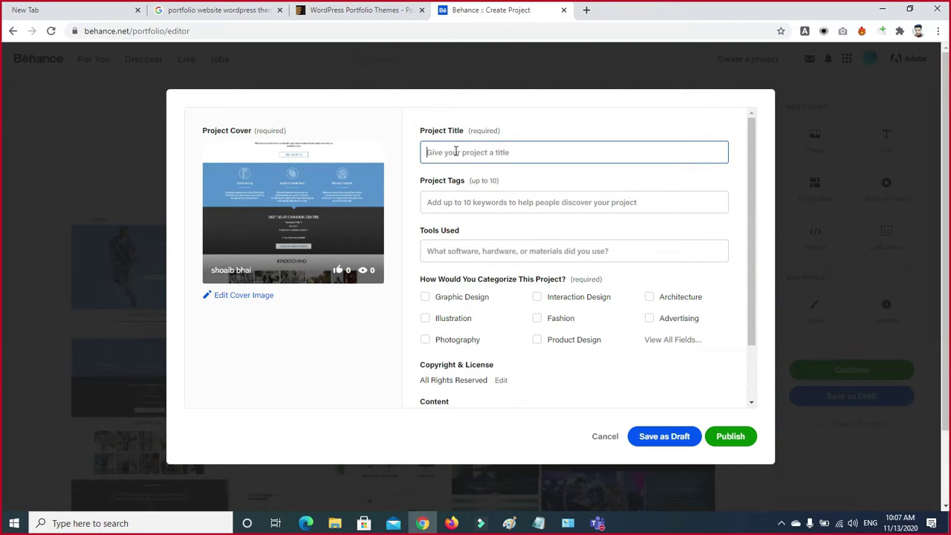
{"action": "type", "text": "Daraz Ecommerce"}
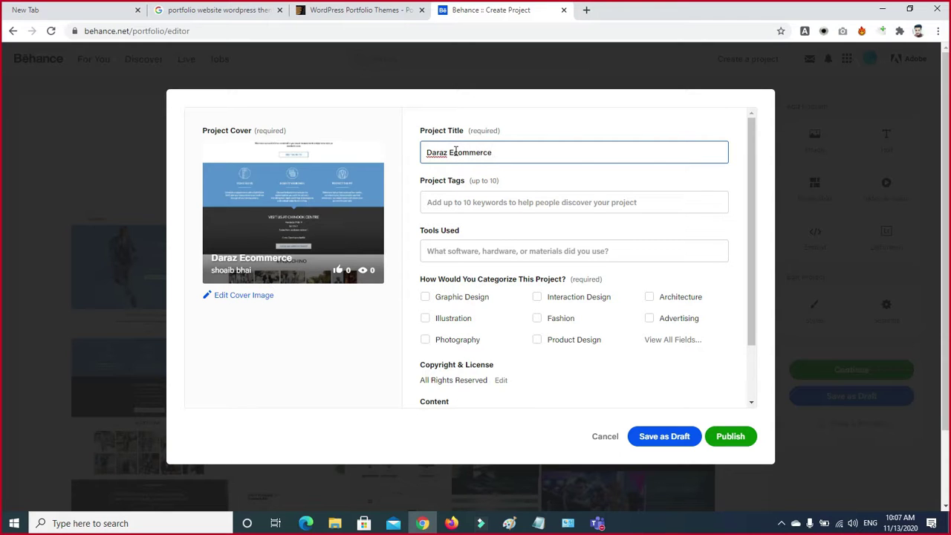
{"action": "type", "text": "ite"}
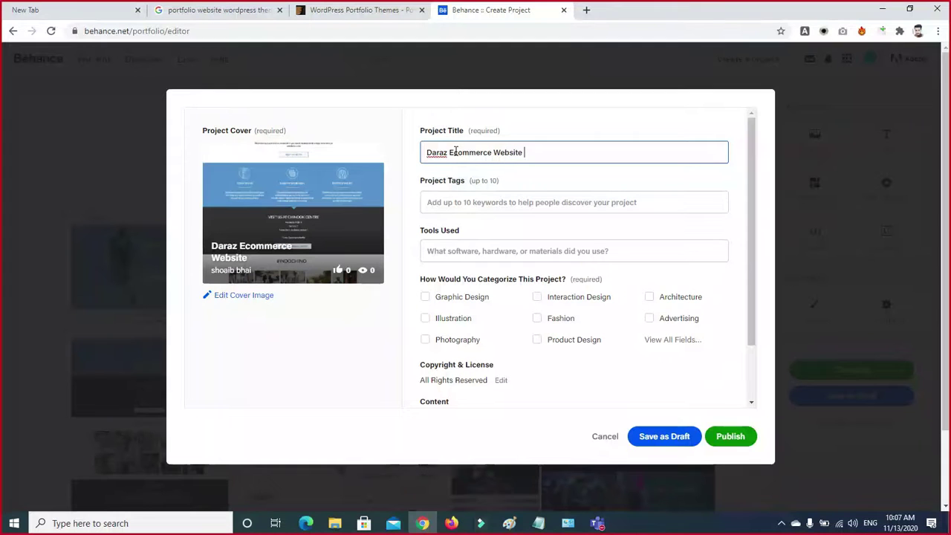
{"action": "left_click", "coordinate": [536, 152]}
Add the project tags Daraz, ecommerce and ecommerce website
{"action": "left_click", "coordinate": [450, 210]}
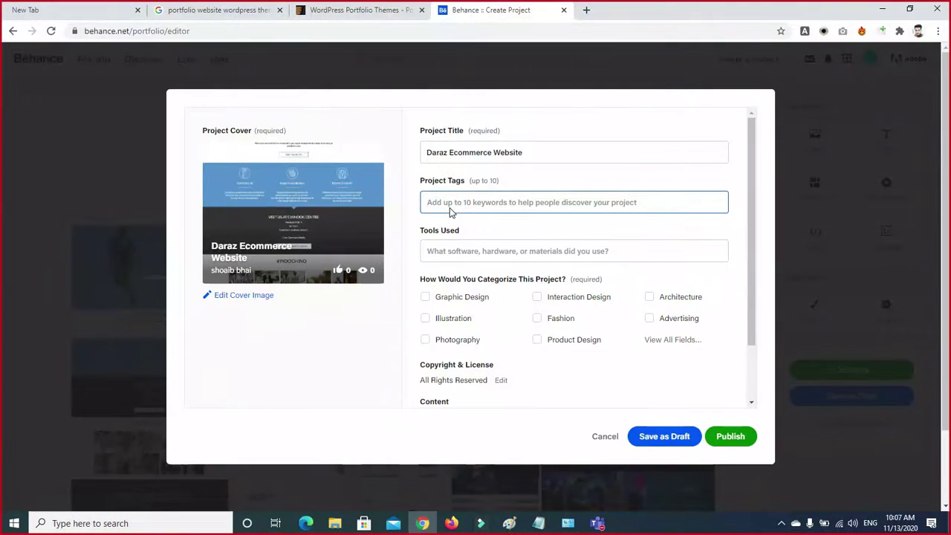
{"action": "type", "text": "Daraz"}
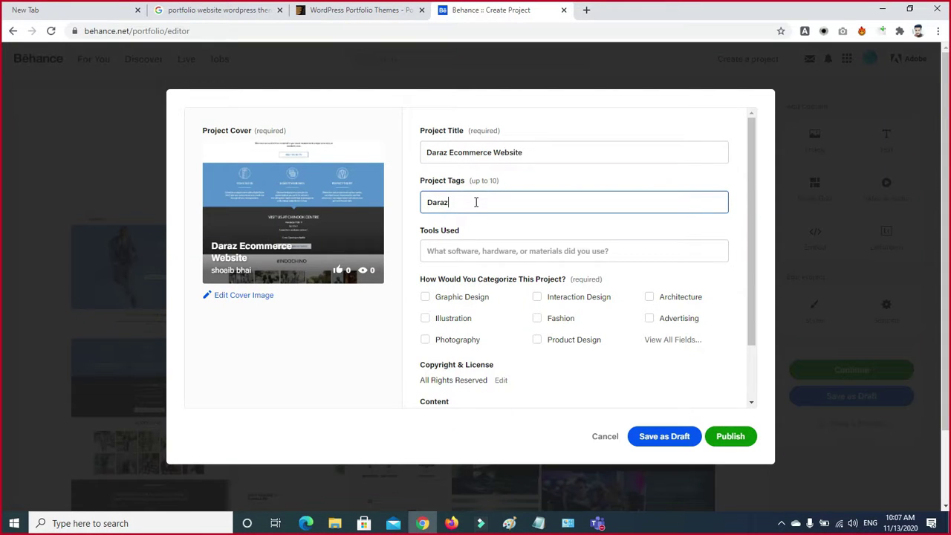
{"action": "key", "text": "Return"}
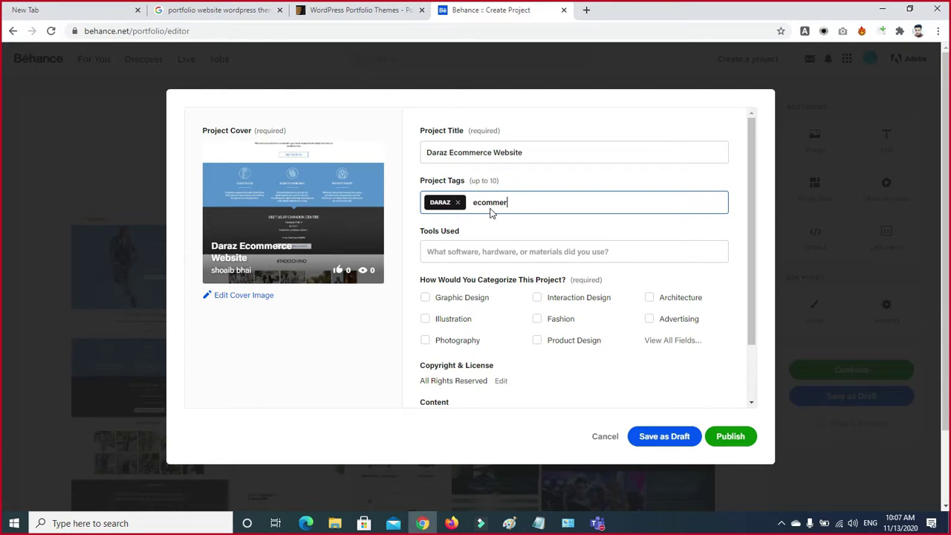
{"action": "key", "text": "Return"}
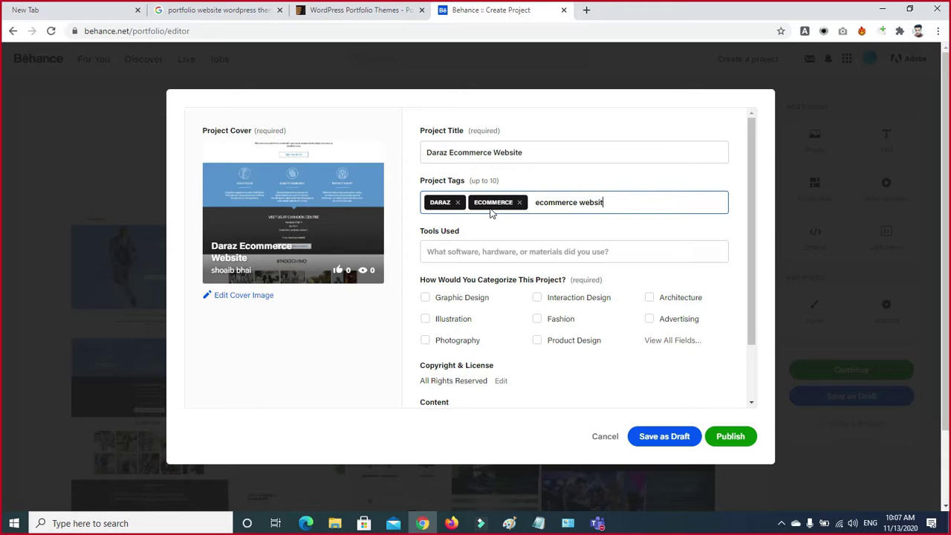
{"action": "key", "text": "Return"}
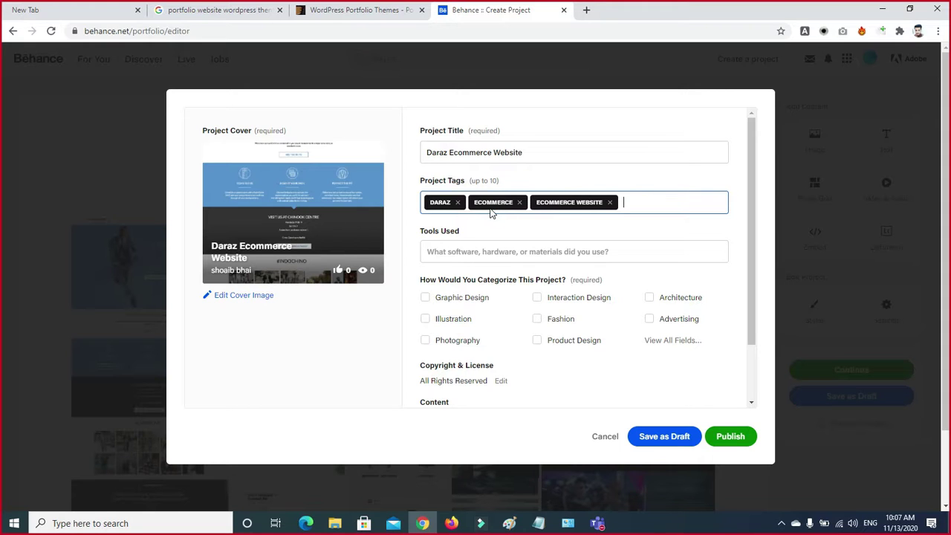
List HTML/CSS and WordPress as the tools used
{"action": "left_click", "coordinate": [481, 246]}
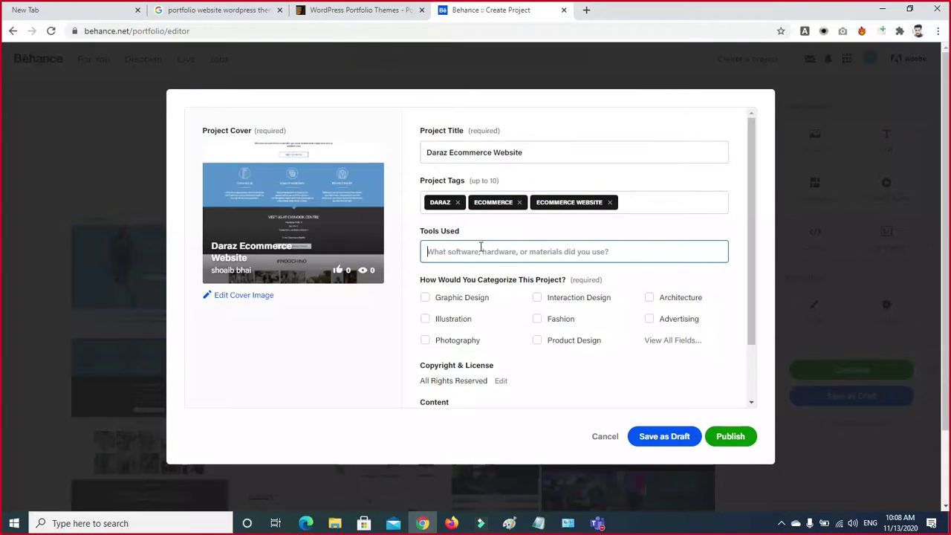
{"action": "type", "text": "html"}
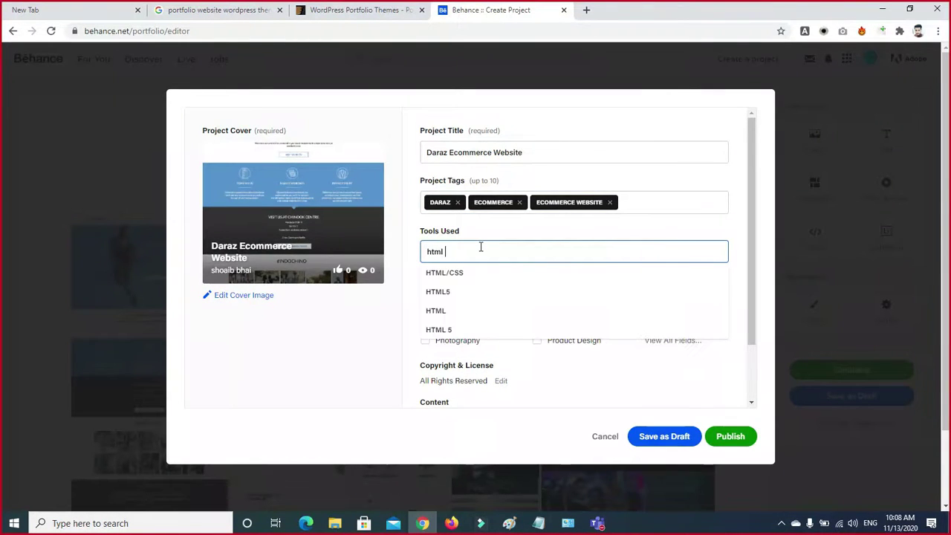
{"action": "left_click", "coordinate": [469, 273]}
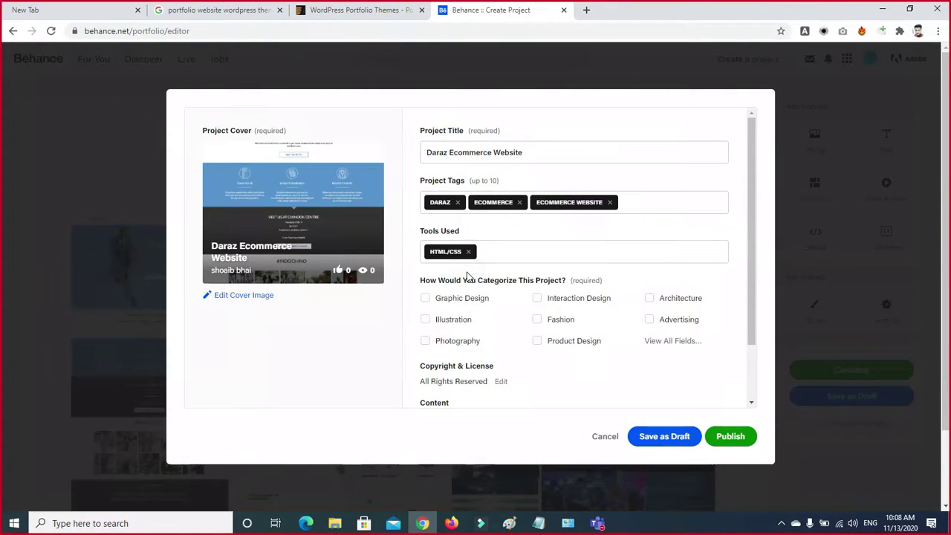
{"action": "left_click", "coordinate": [488, 249]}
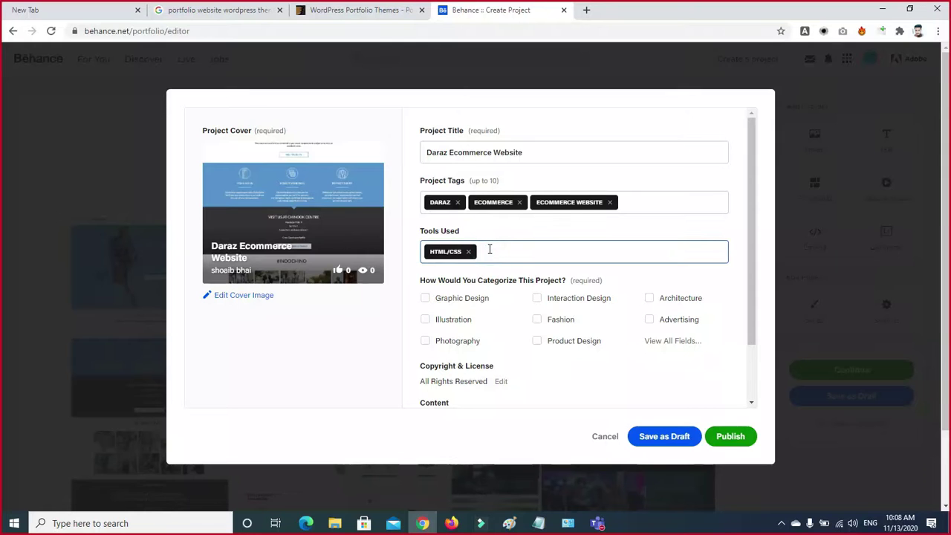
{"action": "type", "text": "word"}
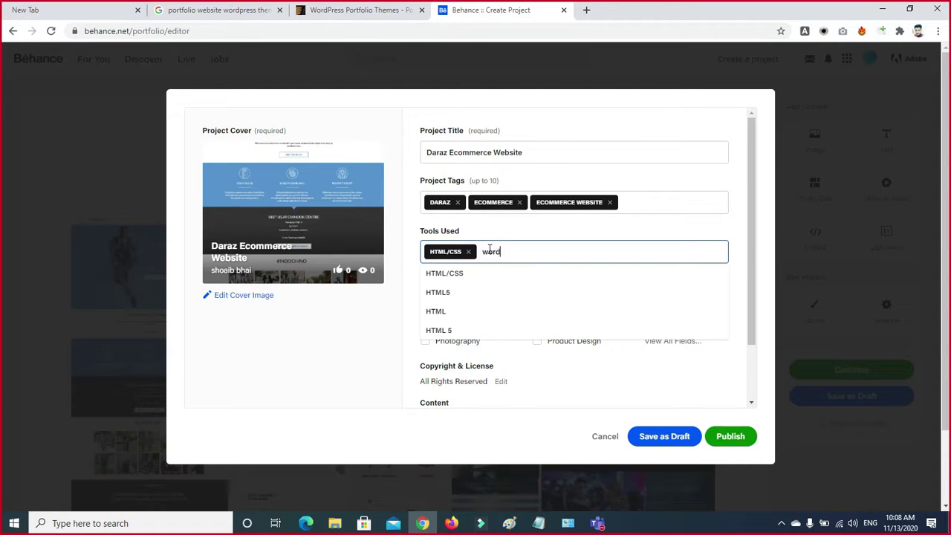
{"action": "type", "text": "rpe"}
{"action": "key", "text": "BackSpace"}
{"action": "type", "text": "r"}
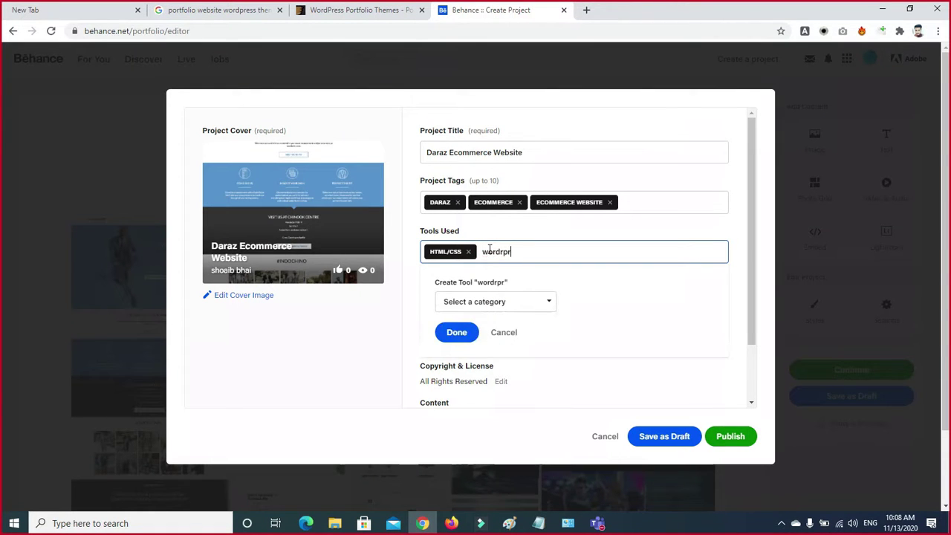
{"action": "key", "text": "BackSpace"}
{"action": "key", "text": "BackSpace"}
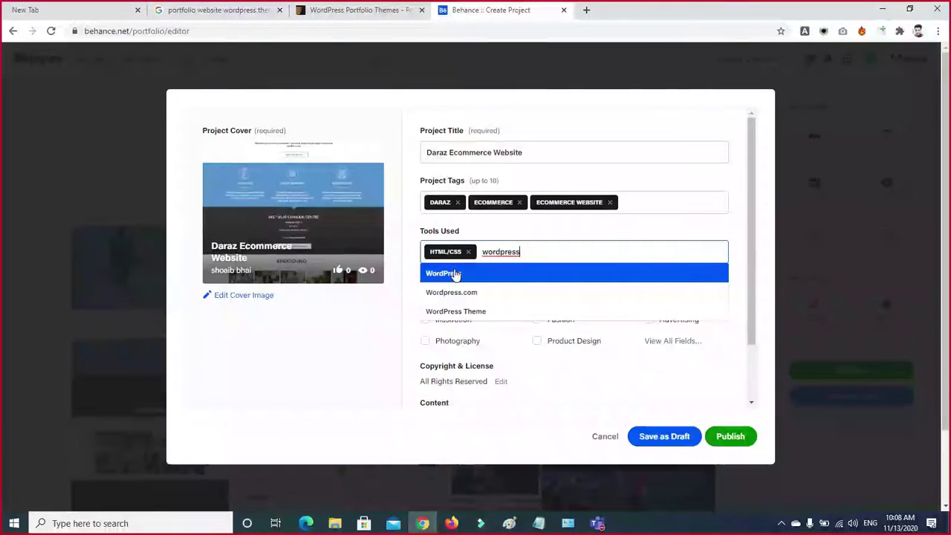
{"action": "left_click", "coordinate": [456, 274]}
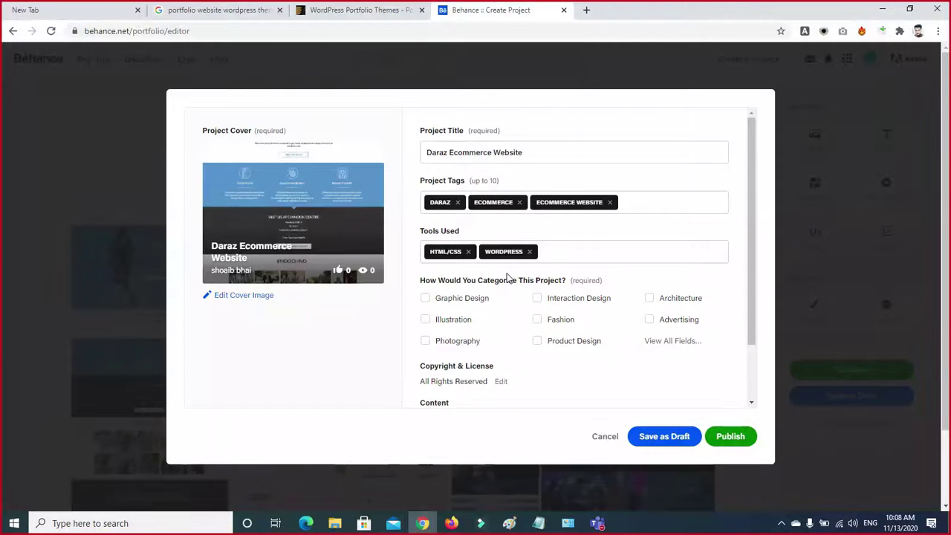
Choose Photography, Graphic Design and Product Design categories, mark adult content, and publish
{"action": "left_click_drag", "start_coordinate": [749, 268], "coordinate": [752, 291]}
{"action": "left_click", "coordinate": [425, 312]}
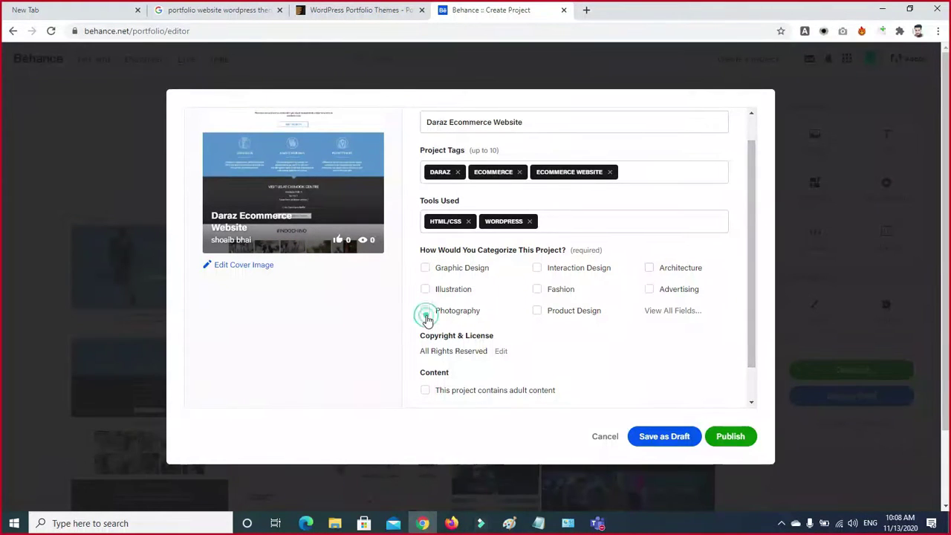
{"action": "left_click", "coordinate": [424, 269]}
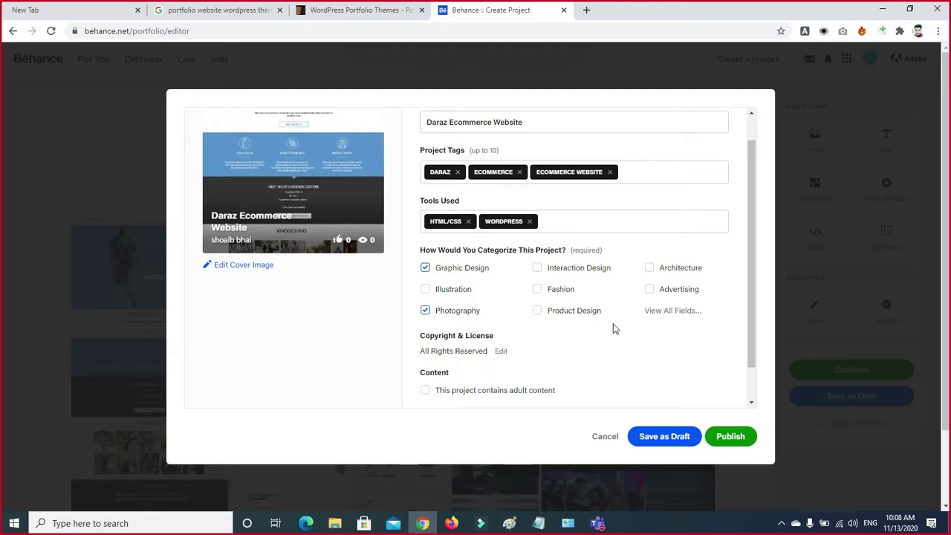
{"action": "left_click", "coordinate": [538, 312]}
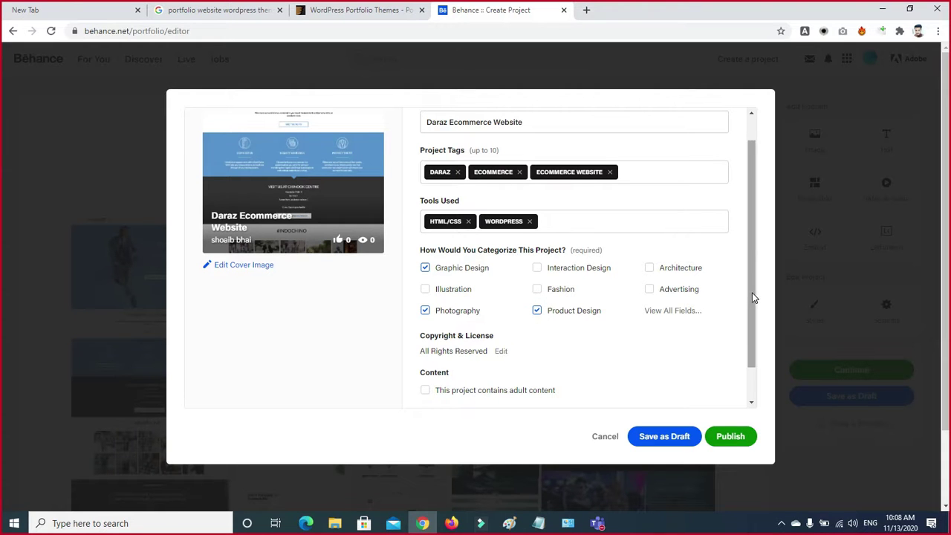
{"action": "left_click_drag", "start_coordinate": [753, 297], "coordinate": [753, 342]}
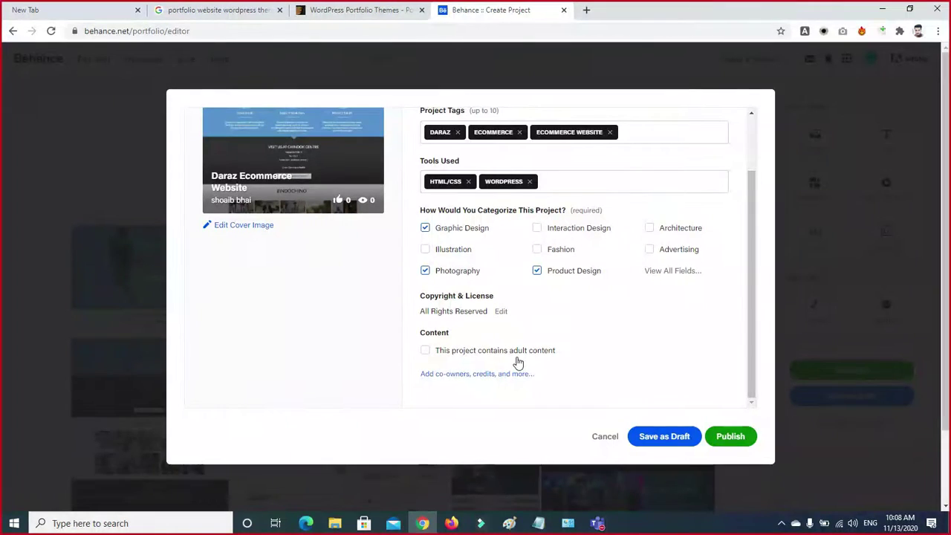
{"action": "left_click", "coordinate": [426, 352]}
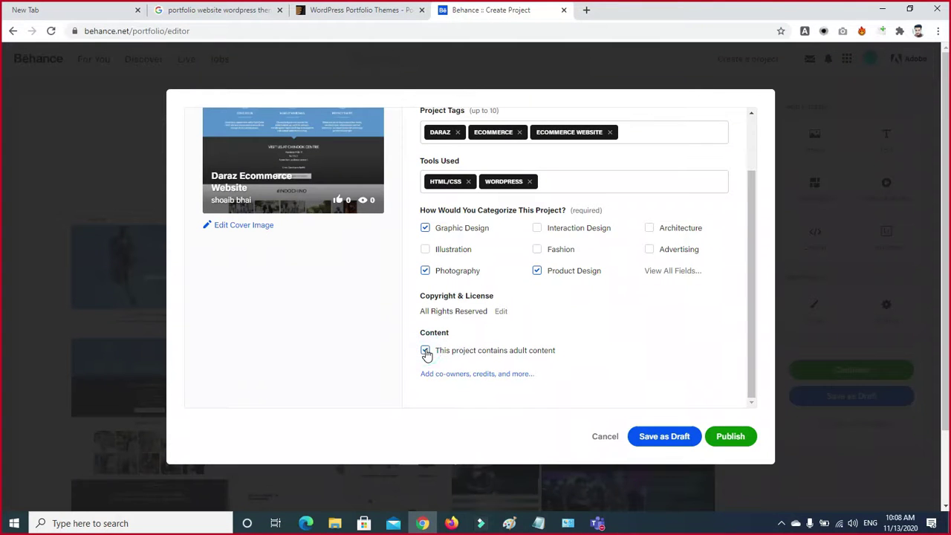
{"action": "left_click", "coordinate": [729, 438]}
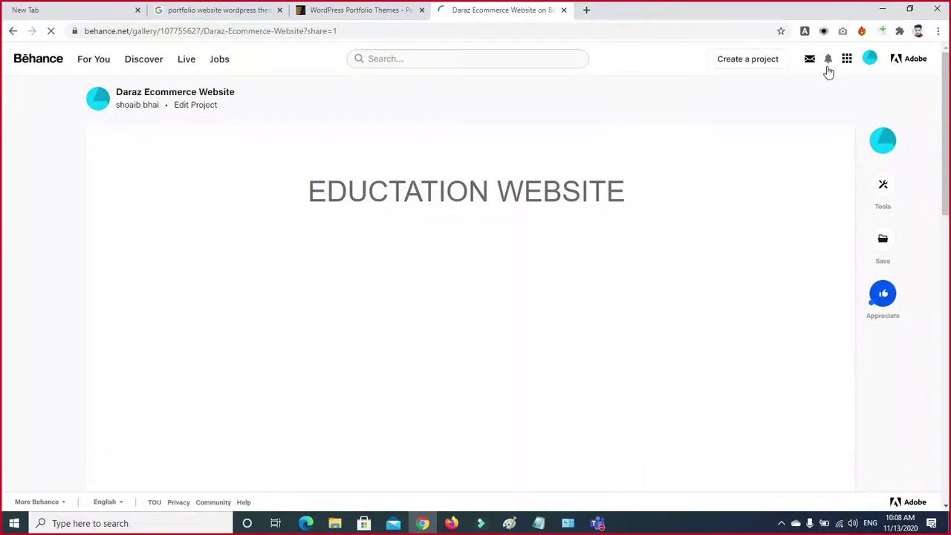
From the profile, reopen Daraz Ecommerce Website for editing via its thumbnail's gear menu
{"action": "left_click", "coordinate": [869, 65]}
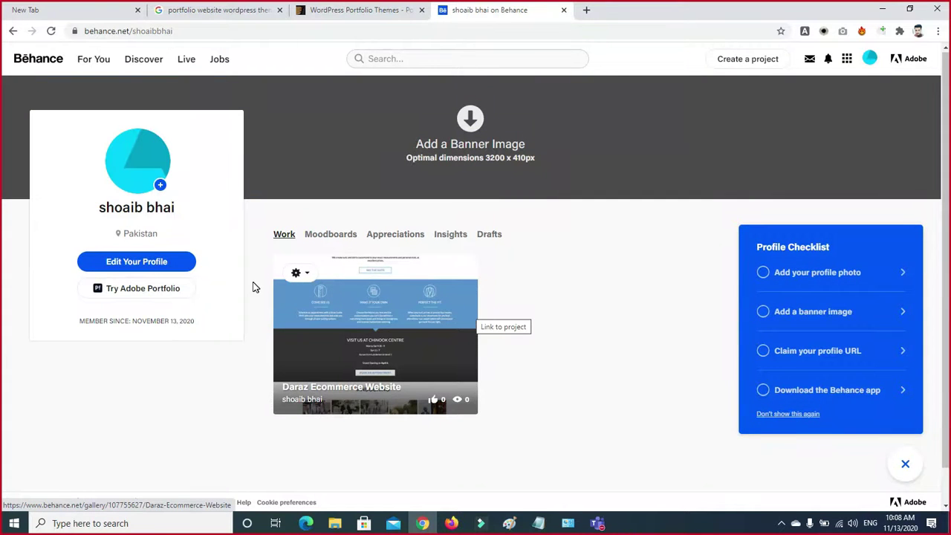
{"action": "left_click", "coordinate": [298, 273]}
{"action": "left_click", "coordinate": [301, 298]}
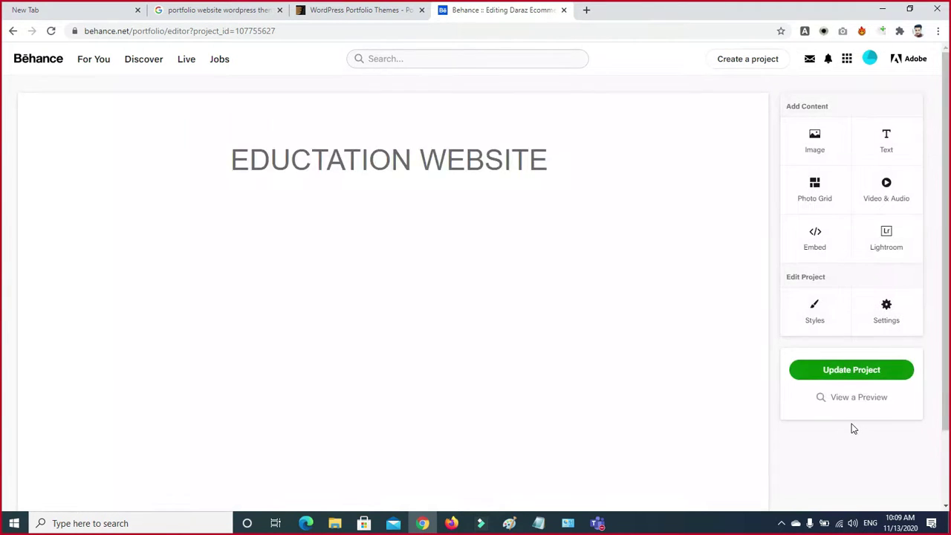
Save the Daraz Ecommerce Website update and return to the Behance profile
{"action": "left_click", "coordinate": [851, 375]}
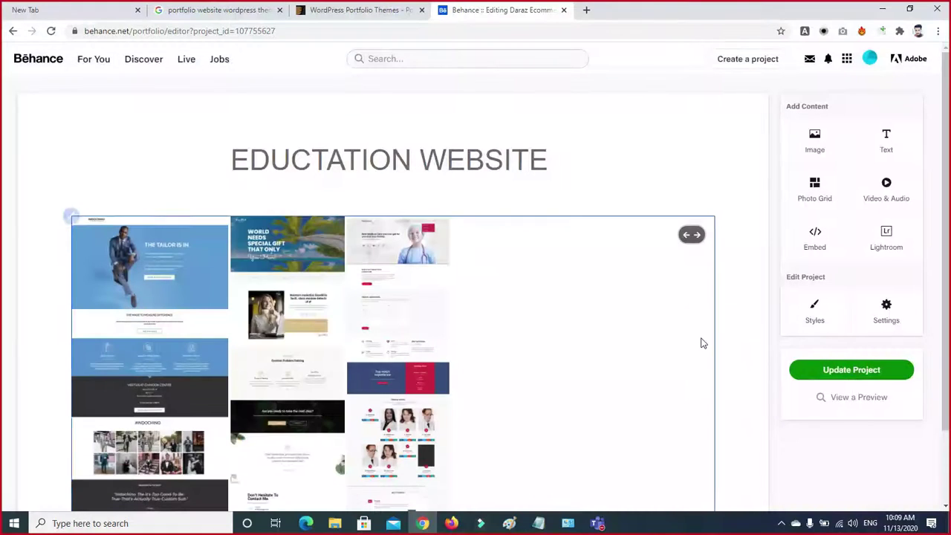
{"action": "left_click", "coordinate": [843, 371]}
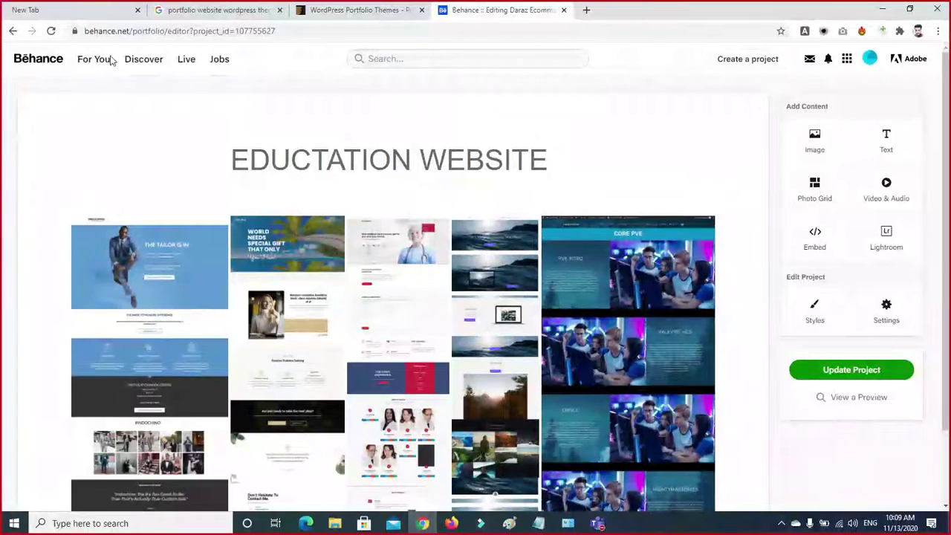
{"action": "left_click", "coordinate": [869, 60]}
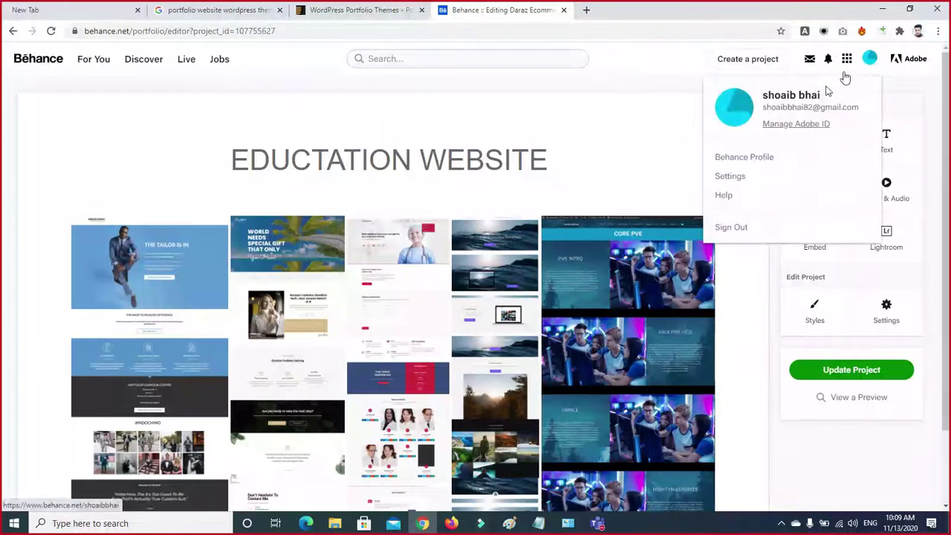
{"action": "left_click", "coordinate": [750, 158]}
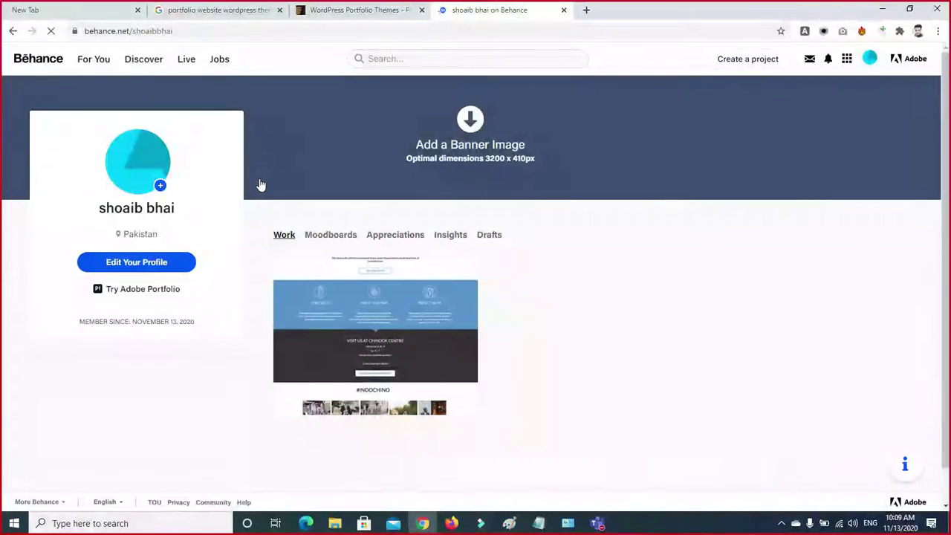
Unpublish the Daraz Ecommerce Website project from its thumbnail menu
{"action": "mouse_move", "coordinate": [331, 293]}
{"action": "left_click", "coordinate": [299, 273]}
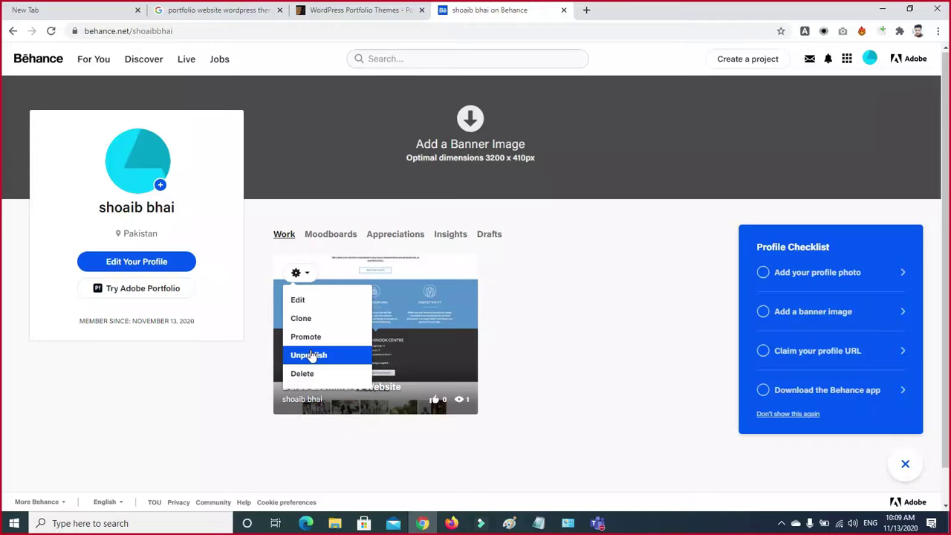
{"action": "left_click", "coordinate": [311, 356]}
{"action": "left_click", "coordinate": [355, 318]}
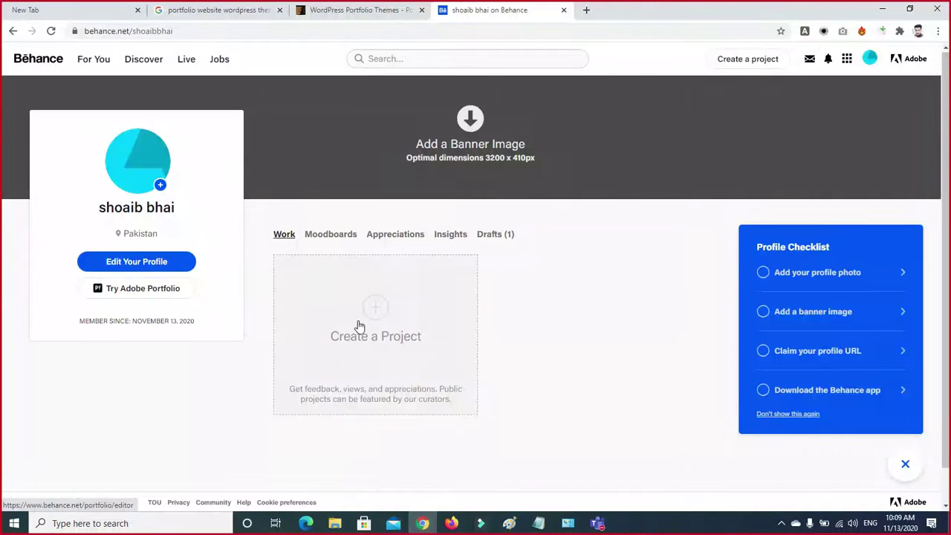
Reopen the project in the editor from the profile's Drafts tab
{"action": "left_click", "coordinate": [499, 235]}
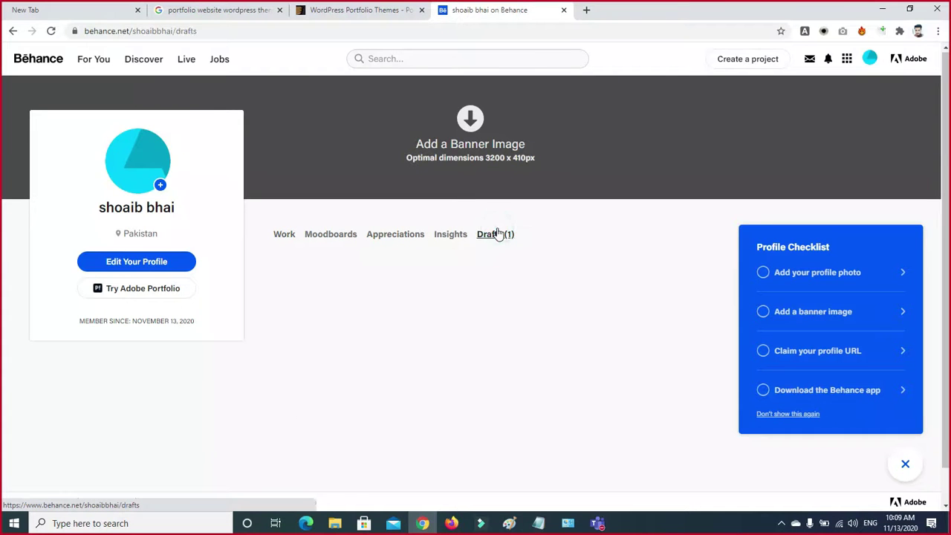
{"action": "mouse_move", "coordinate": [376, 318]}
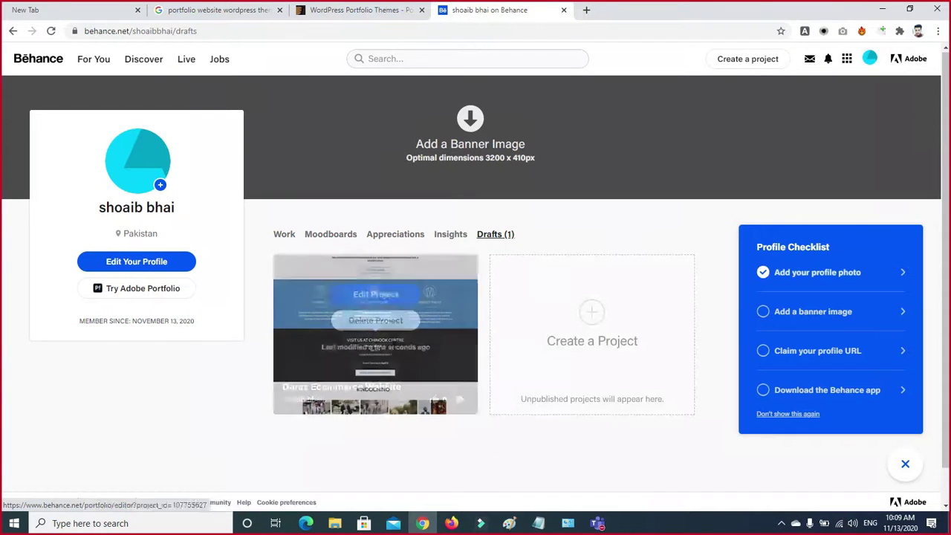
{"action": "left_click", "coordinate": [371, 296]}
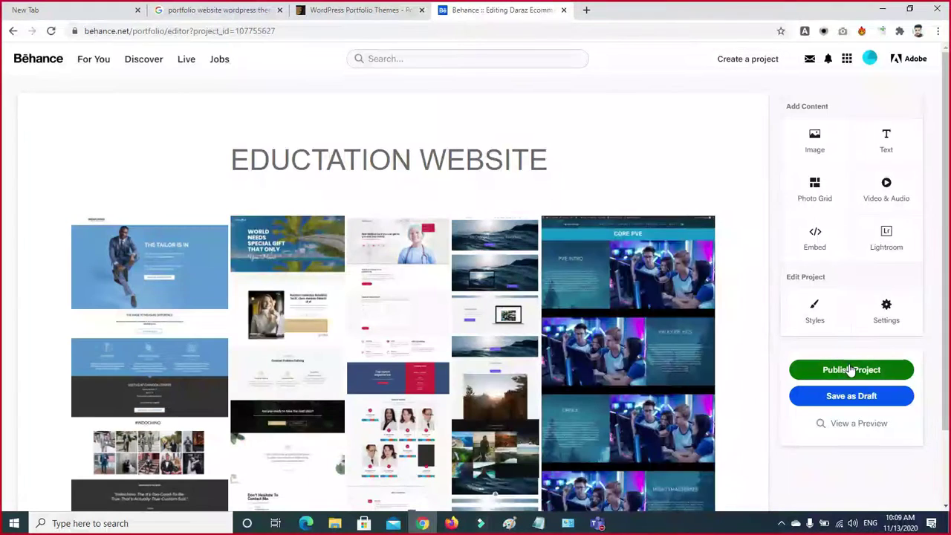
Crop a new cover from the top of the first Indochino image and republish
{"action": "left_click", "coordinate": [881, 305]}
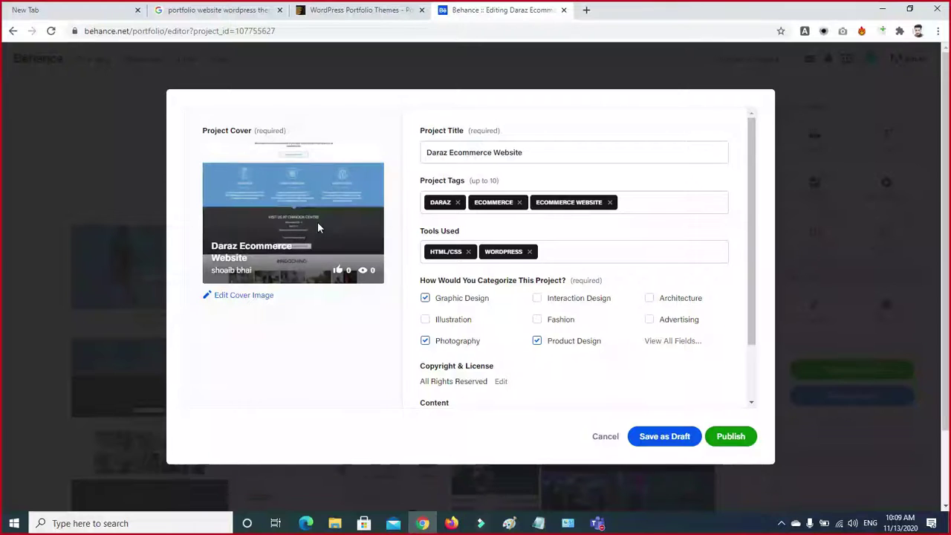
{"action": "left_click", "coordinate": [253, 296]}
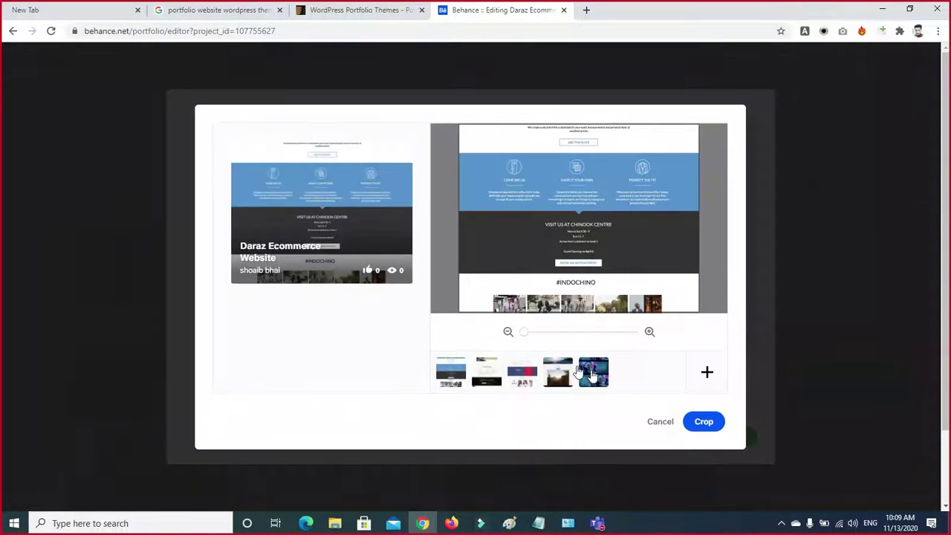
{"action": "left_click", "coordinate": [479, 378]}
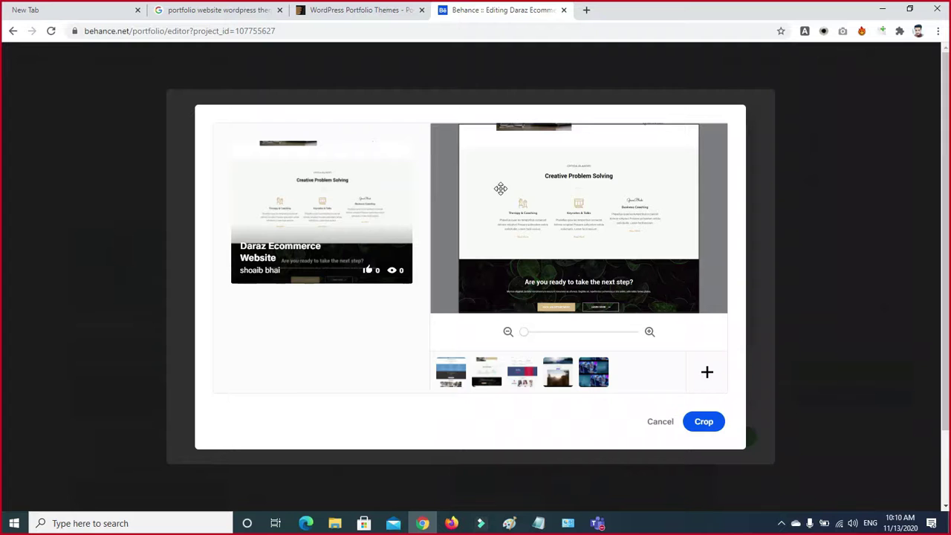
{"action": "left_click_drag", "start_coordinate": [567, 181], "coordinate": [571, 263]}
{"action": "left_click_drag", "start_coordinate": [559, 167], "coordinate": [564, 276]}
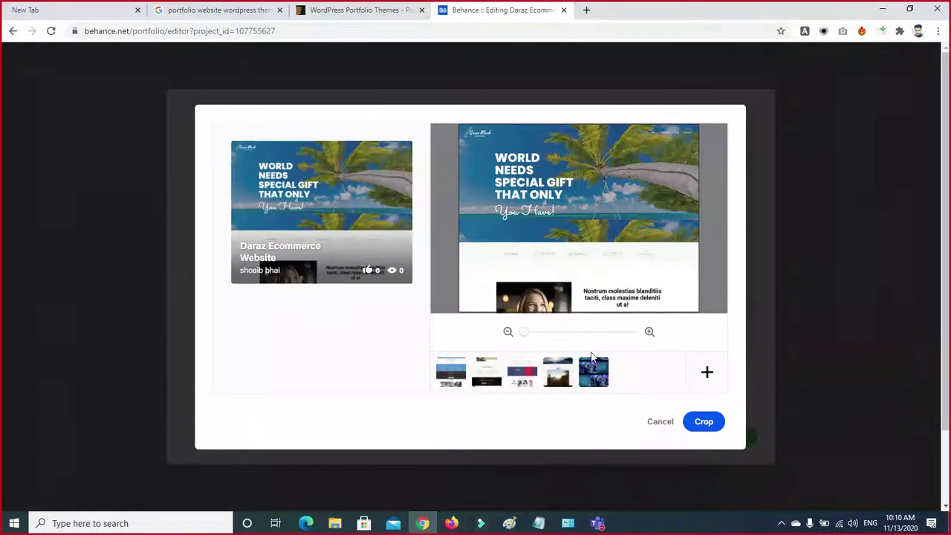
{"action": "left_click_drag", "start_coordinate": [525, 336], "coordinate": [431, 338]}
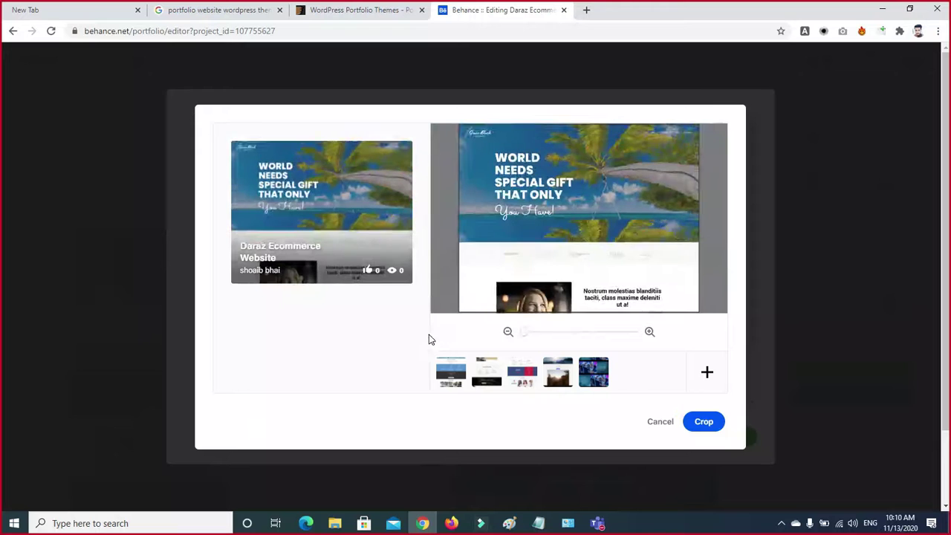
{"action": "left_click", "coordinate": [451, 371]}
{"action": "left_click_drag", "start_coordinate": [550, 181], "coordinate": [535, 123]}
{"action": "left_click", "coordinate": [706, 423]}
{"action": "left_click", "coordinate": [720, 441]}
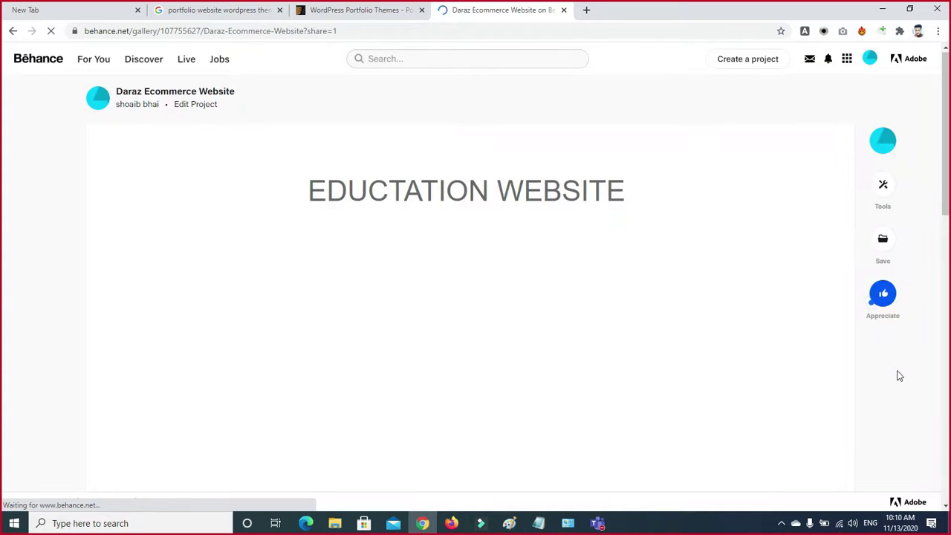
Dismiss the Promote Your Work prompt and go back to the Behance profile
{"action": "left_click", "coordinate": [869, 59]}
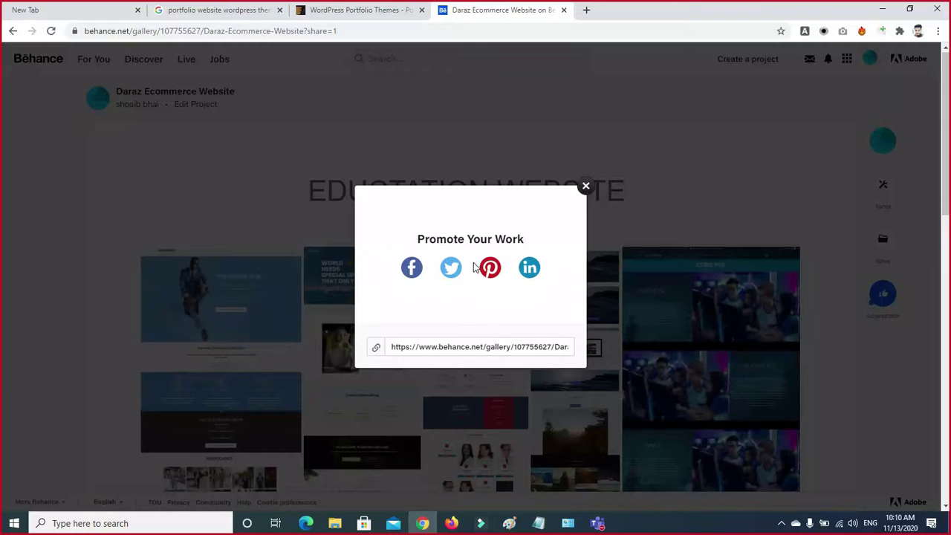
{"action": "left_click", "coordinate": [585, 187]}
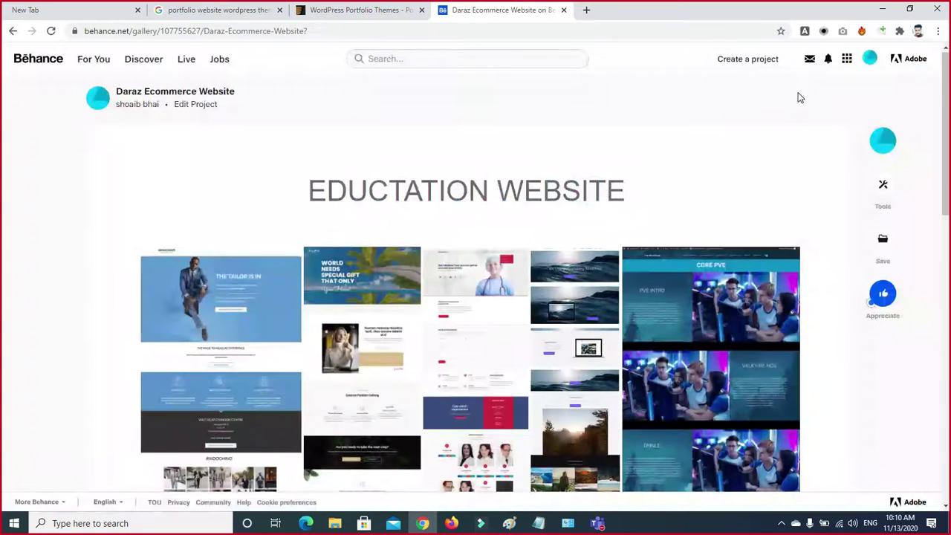
{"action": "left_click", "coordinate": [869, 58]}
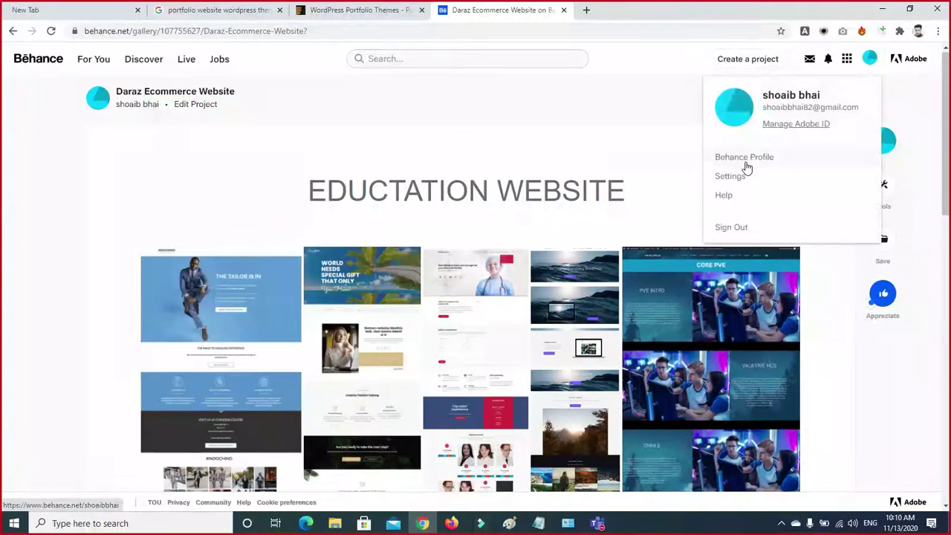
{"action": "left_click", "coordinate": [737, 159]}
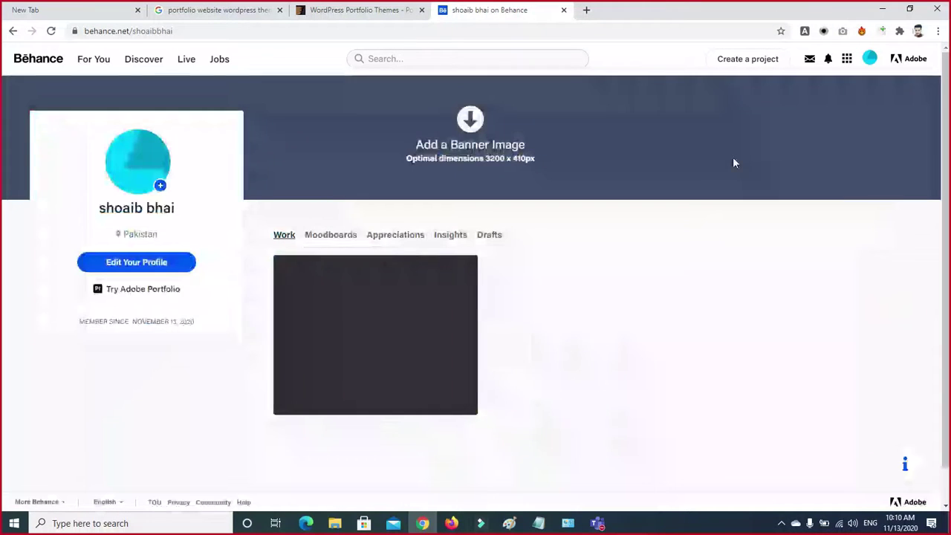
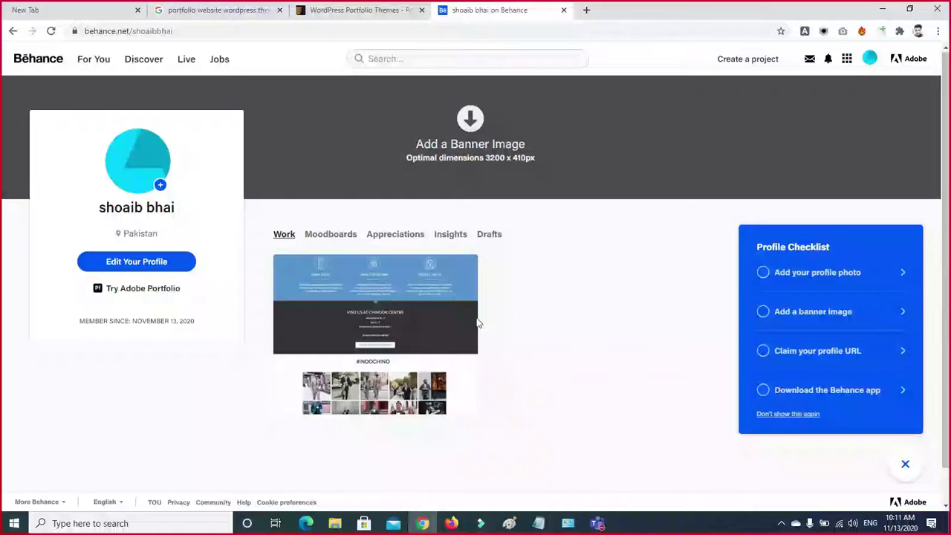
Close the Profile Checklist, glance at Moodboards and Work, and dismiss the project's link menu
{"action": "mouse_move", "coordinate": [416, 290]}
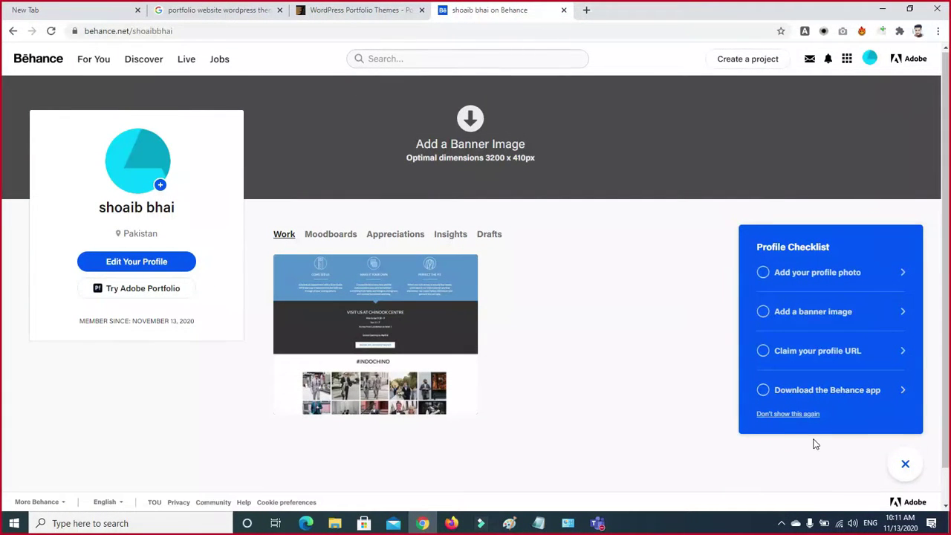
{"action": "left_click", "coordinate": [901, 466]}
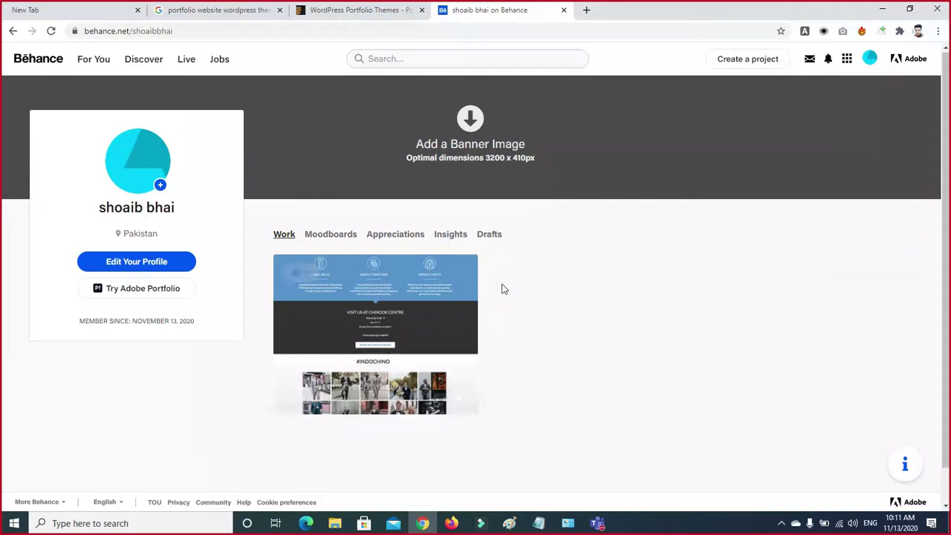
{"action": "left_click", "coordinate": [311, 238]}
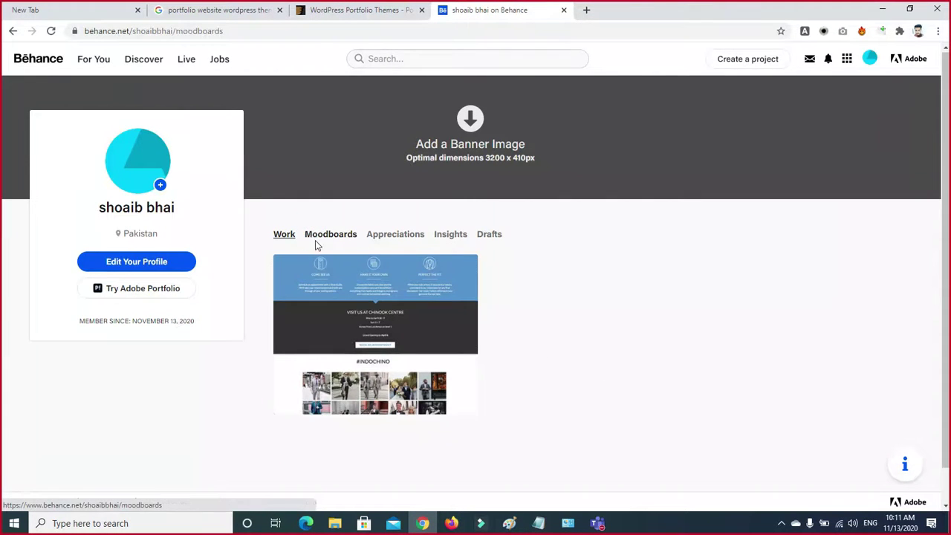
{"action": "left_click", "coordinate": [284, 236]}
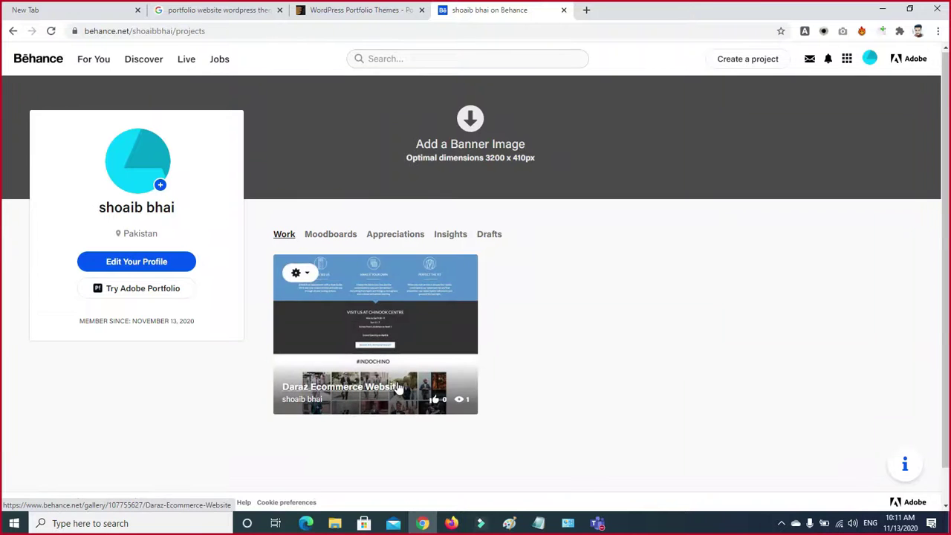
{"action": "right_click", "coordinate": [405, 323]}
{"action": "left_click", "coordinate": [351, 327]}
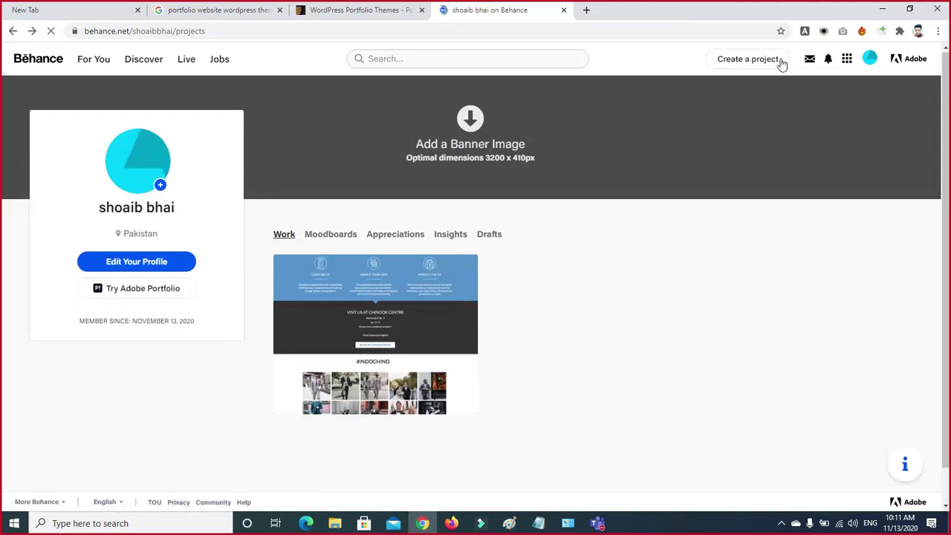
Create a new project with a text block reading 'Landing Page', correcting the capital P
{"action": "left_click", "coordinate": [769, 65]}
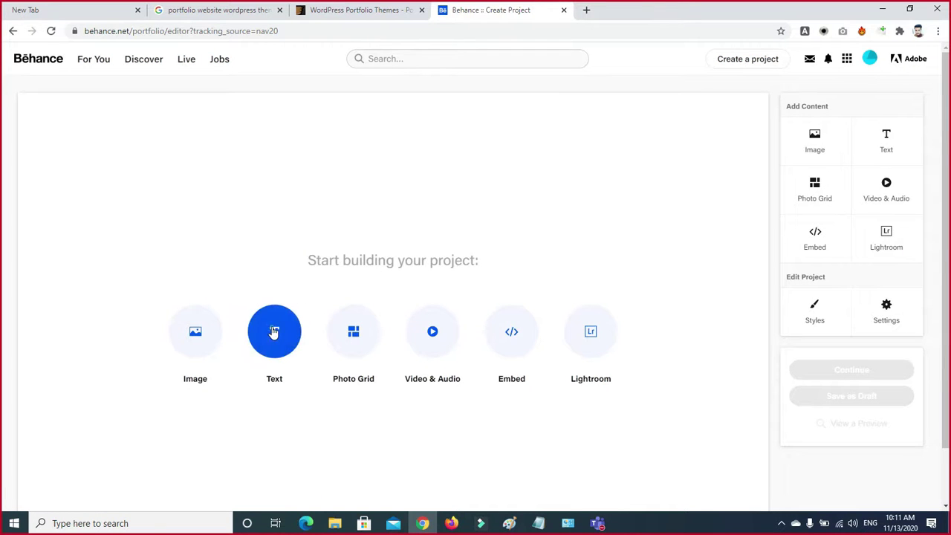
{"action": "left_click", "coordinate": [274, 330]}
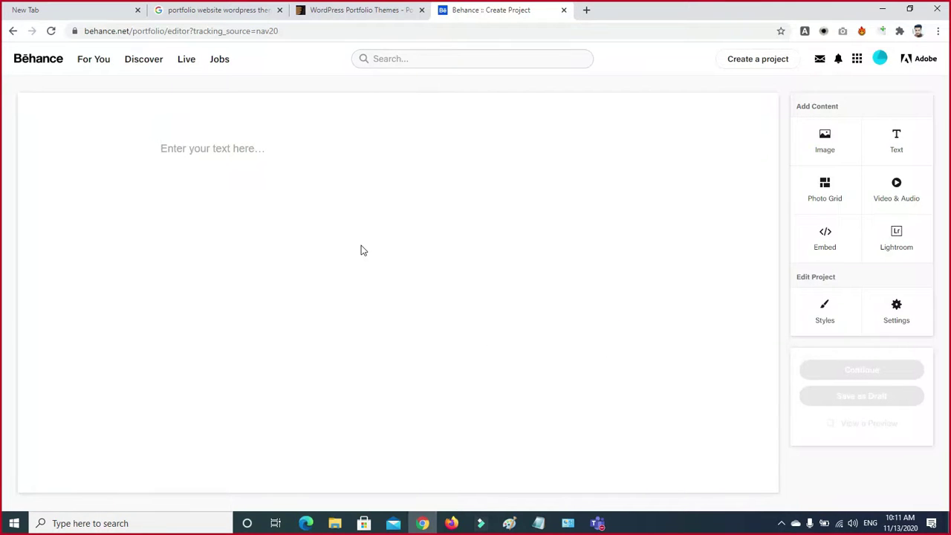
{"action": "type", "text": "Lan"}
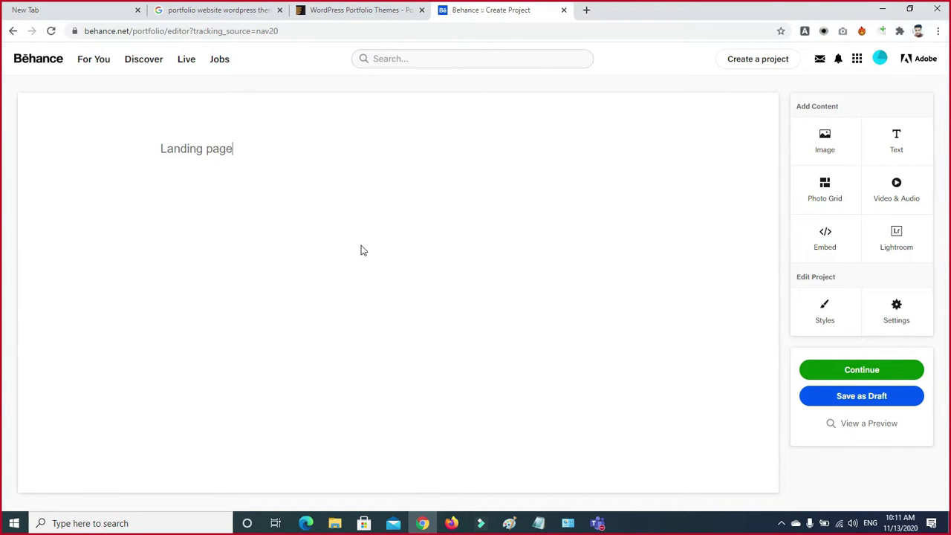
{"action": "type", "text": "ding page"}
{"action": "left_click", "coordinate": [213, 144]}
{"action": "key", "text": "BackSpace"}
{"action": "type", "text": "P"}
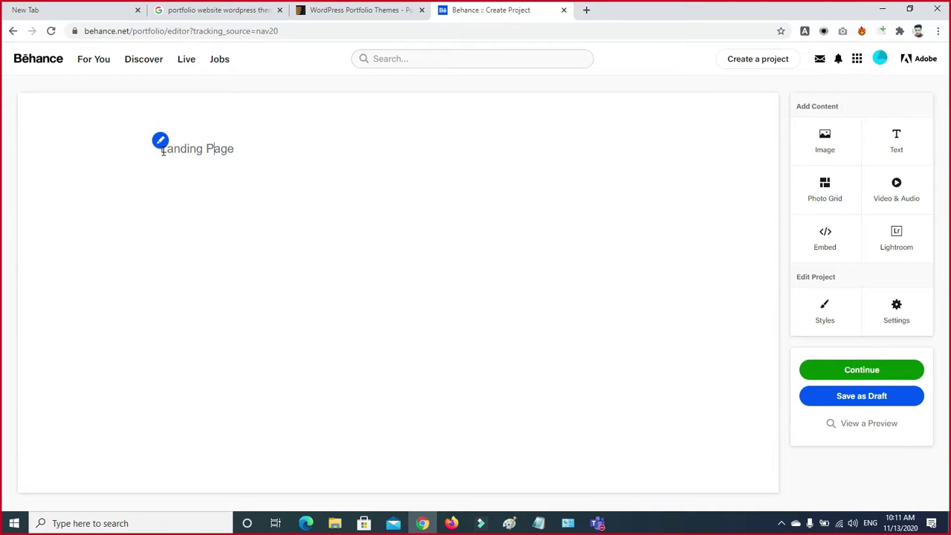
Set the Landing Page heading to font size 55 and centre-align it
{"action": "left_click", "coordinate": [160, 141]}
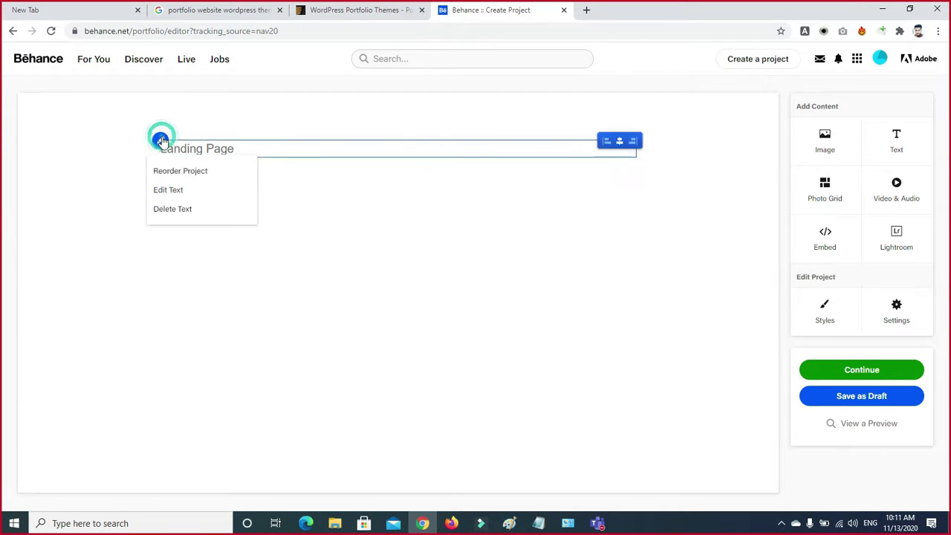
{"action": "left_click", "coordinate": [363, 159]}
{"action": "left_click", "coordinate": [314, 144]}
{"action": "triple_click", "coordinate": [261, 145]}
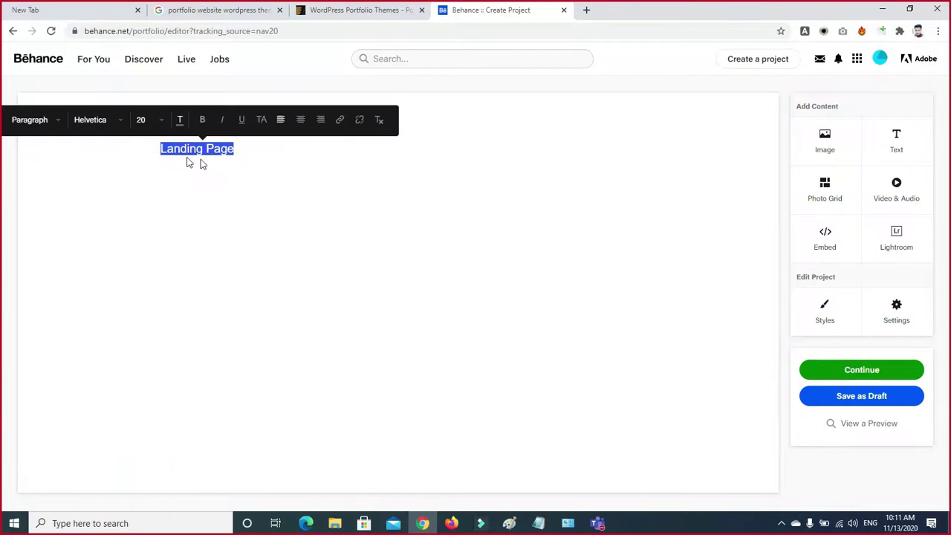
{"action": "left_click", "coordinate": [178, 120]}
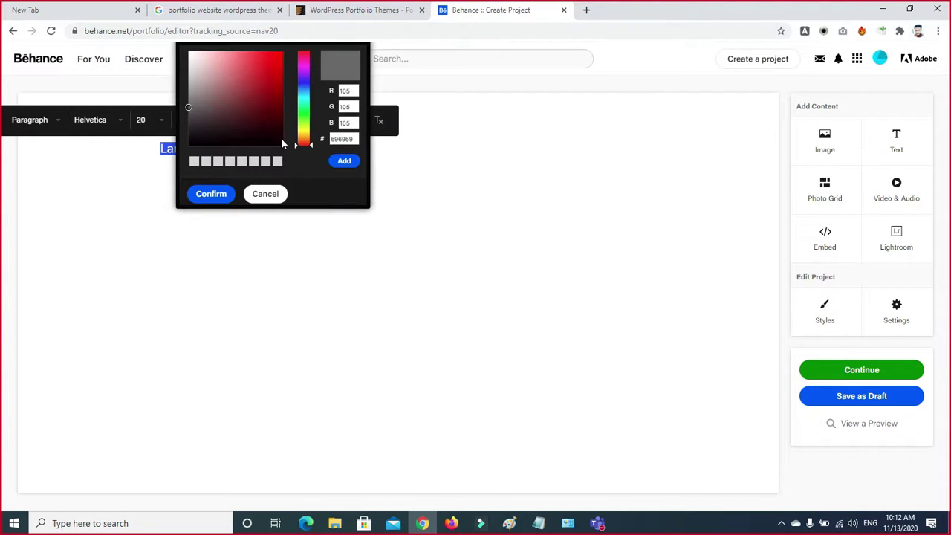
{"action": "left_click", "coordinate": [302, 123]}
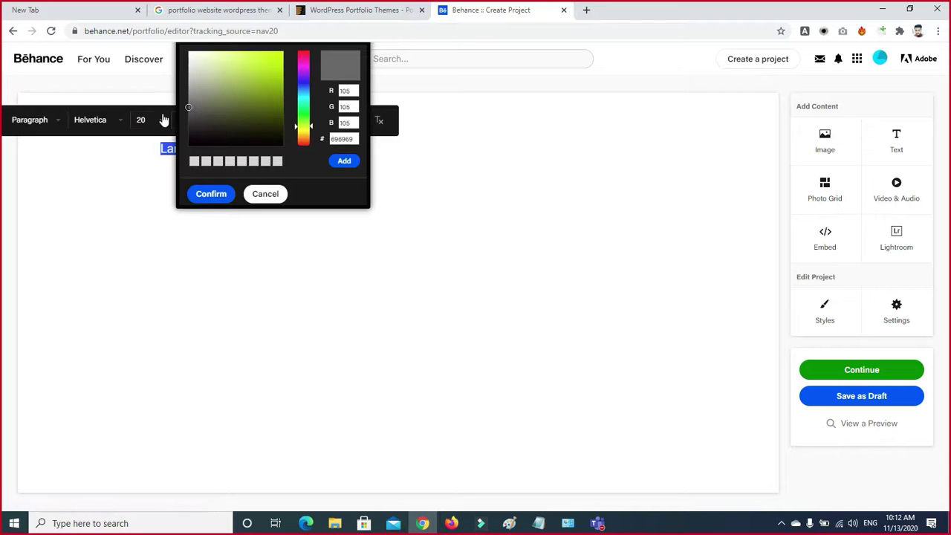
{"action": "left_click", "coordinate": [162, 117]}
{"action": "left_click_drag", "start_coordinate": [232, 133], "coordinate": [233, 208]}
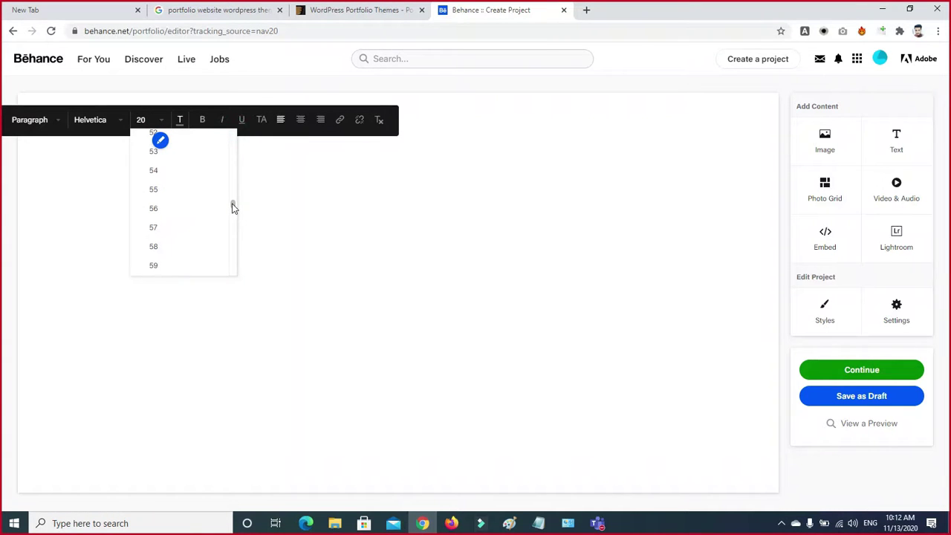
{"action": "left_click", "coordinate": [189, 189]}
{"action": "left_click", "coordinate": [362, 126]}
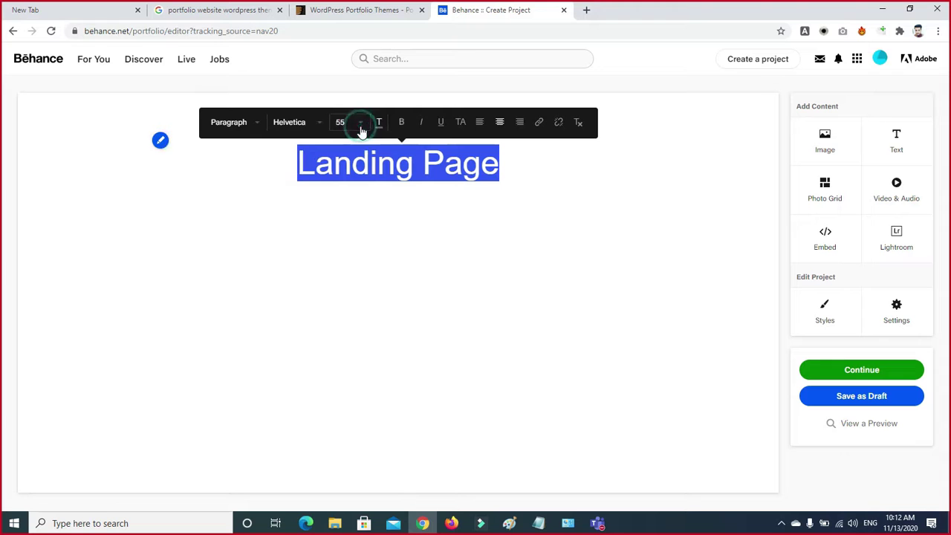
Colour the heading bright green #25AE32
{"action": "left_click", "coordinate": [369, 303]}
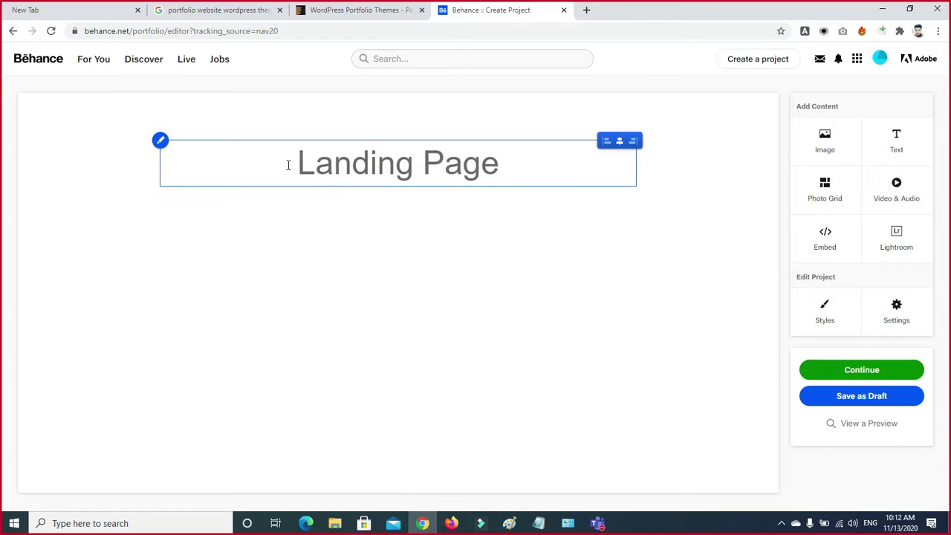
{"action": "left_click_drag", "start_coordinate": [288, 165], "coordinate": [554, 176]}
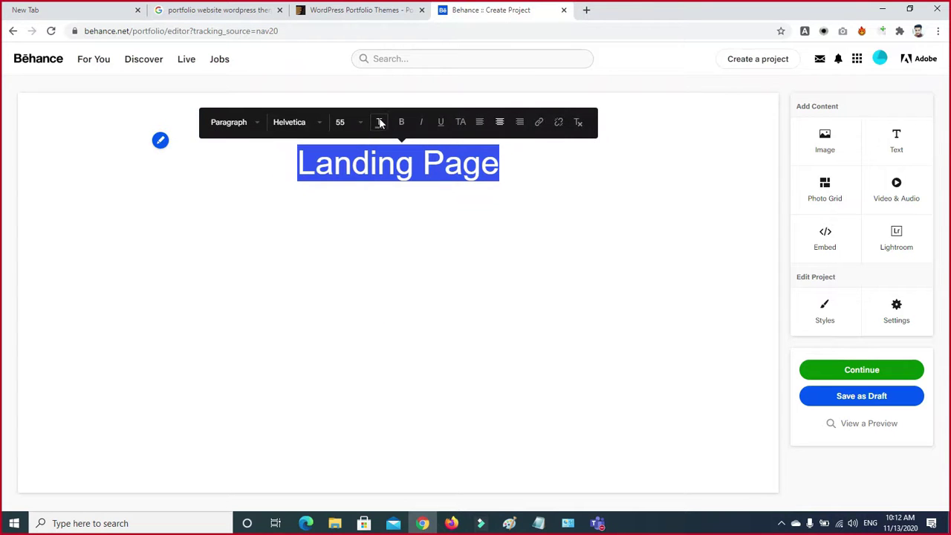
{"action": "left_click", "coordinate": [380, 122]}
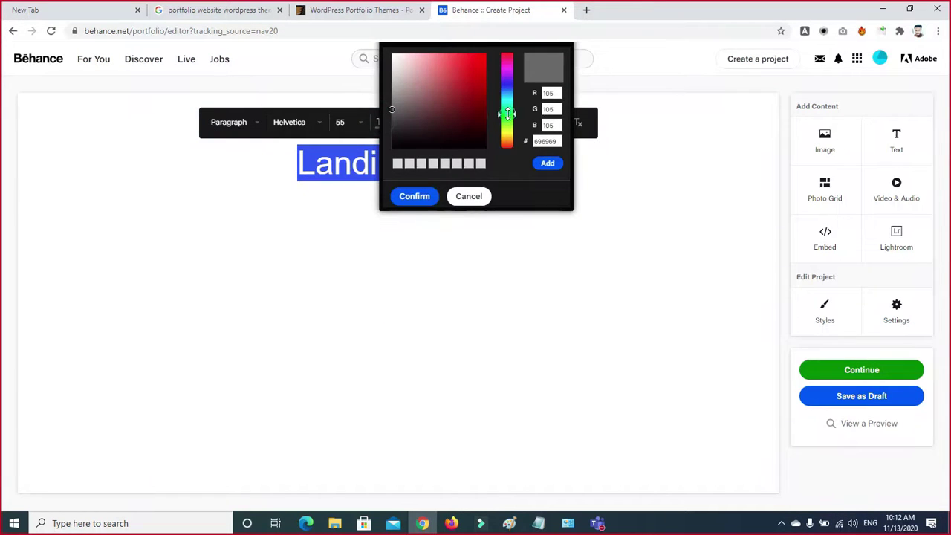
{"action": "left_click", "coordinate": [508, 114]}
{"action": "left_click", "coordinate": [462, 113]}
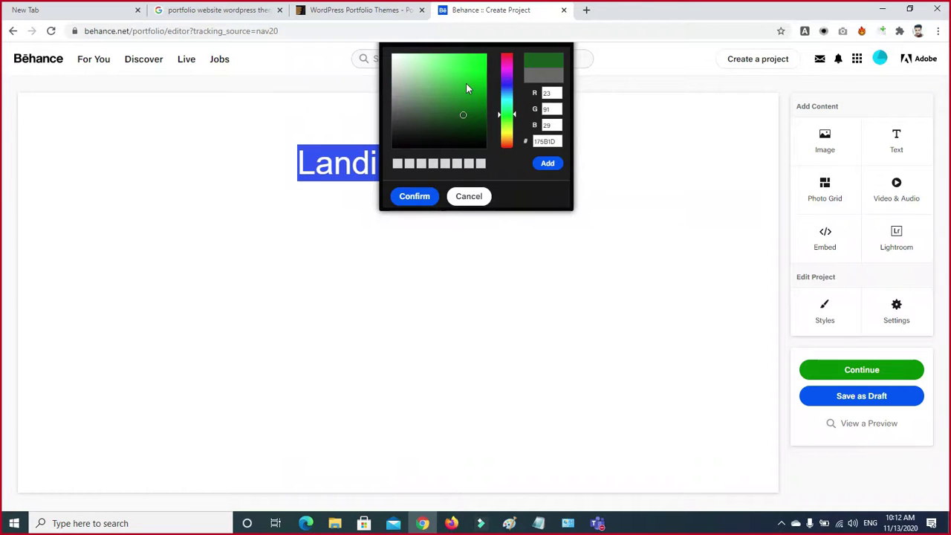
{"action": "left_click", "coordinate": [467, 84]}
{"action": "left_click", "coordinate": [421, 202]}
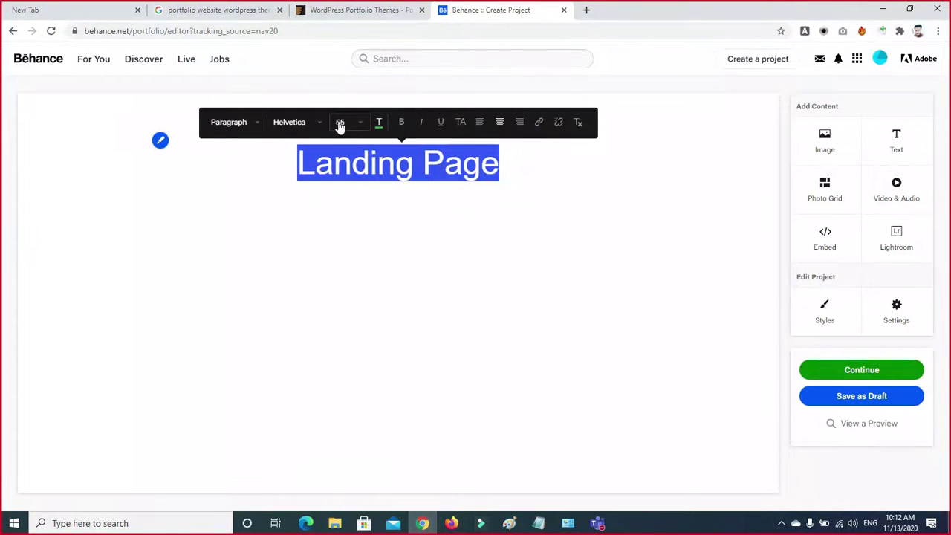
Set the heading font to Bookman Old Style and make it bold
{"action": "left_click", "coordinate": [318, 124]}
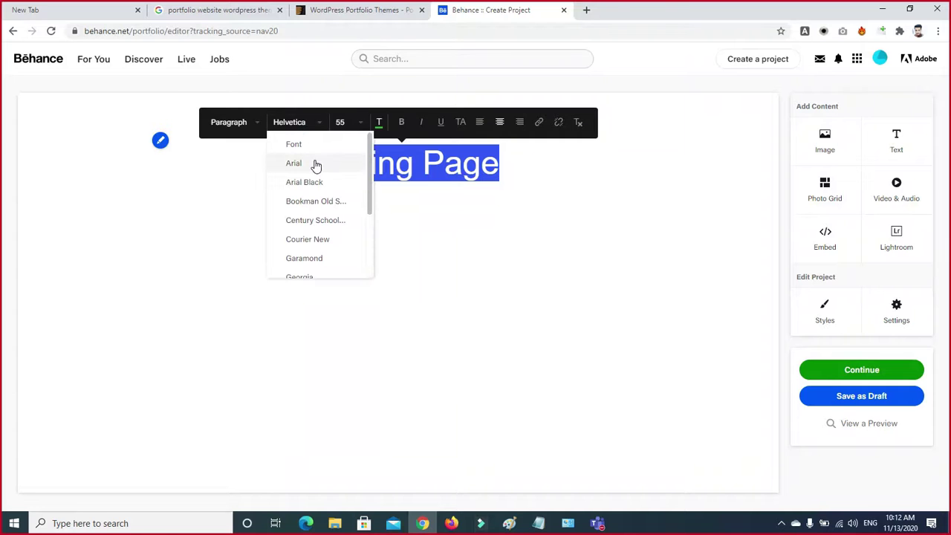
{"action": "left_click", "coordinate": [312, 201]}
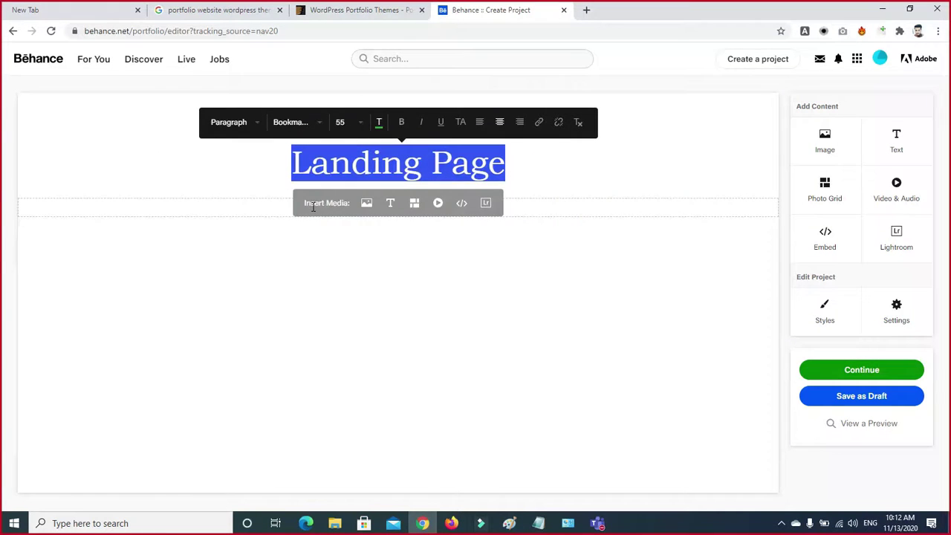
{"action": "left_click", "coordinate": [401, 123]}
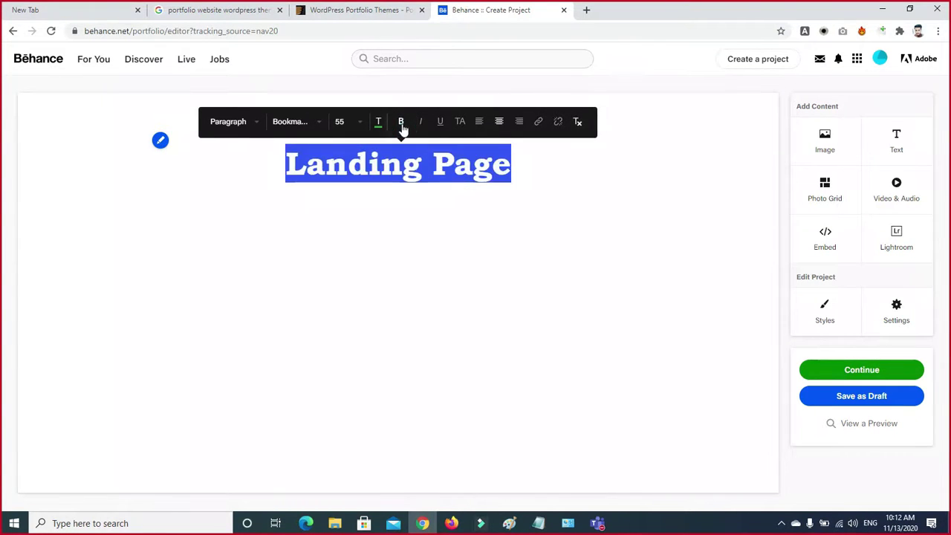
{"action": "left_click", "coordinate": [461, 122]}
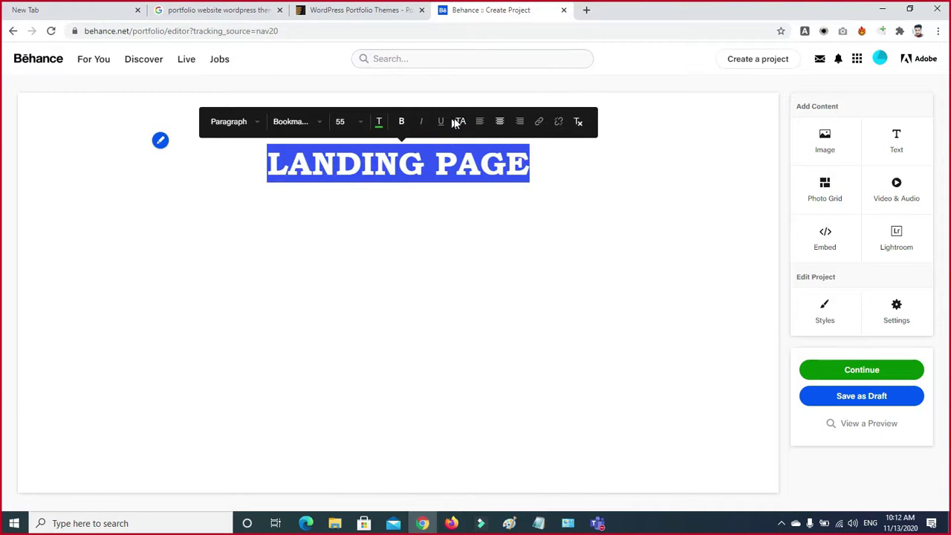
{"action": "left_click", "coordinate": [460, 123]}
{"action": "left_click", "coordinate": [572, 189]}
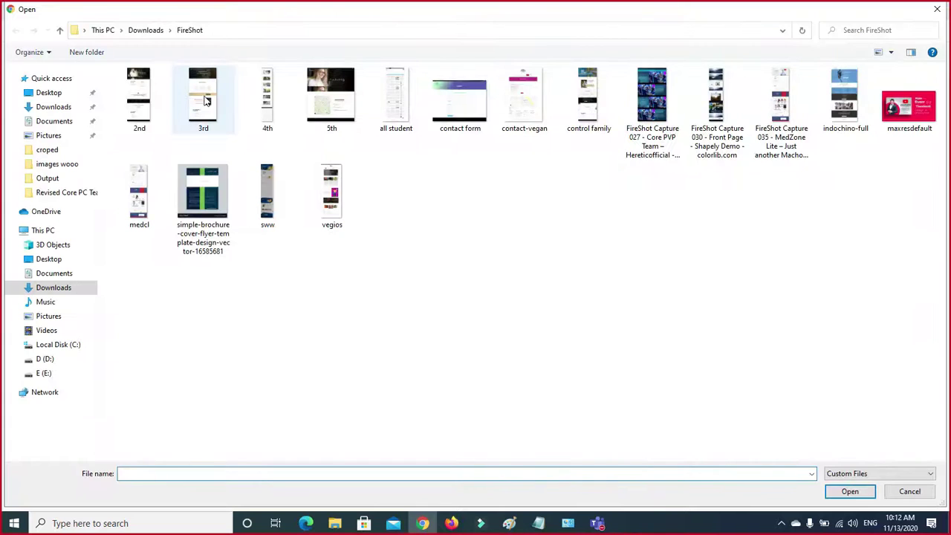
{"action": "left_click", "coordinate": [206, 101]}
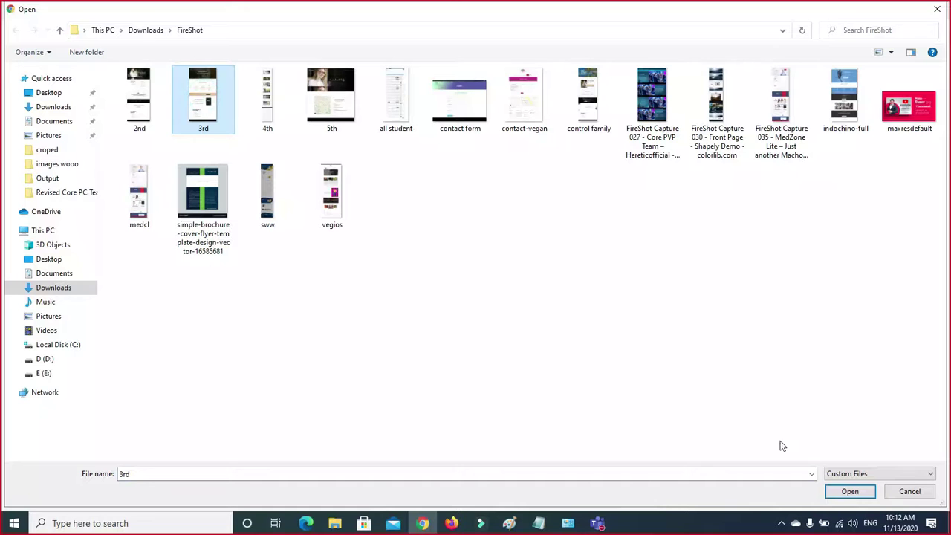
{"action": "left_click", "coordinate": [844, 491]}
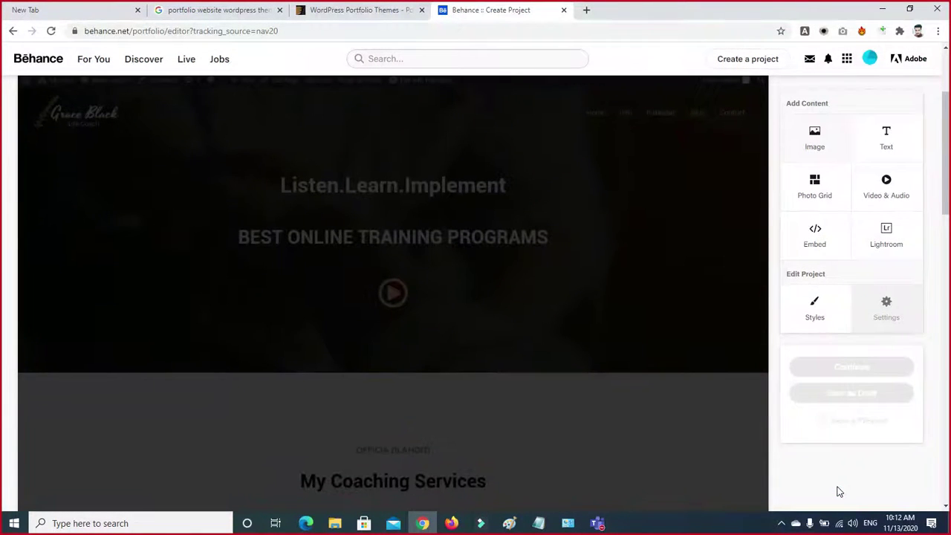
{"action": "left_click_drag", "start_coordinate": [942, 149], "coordinate": [843, 41]}
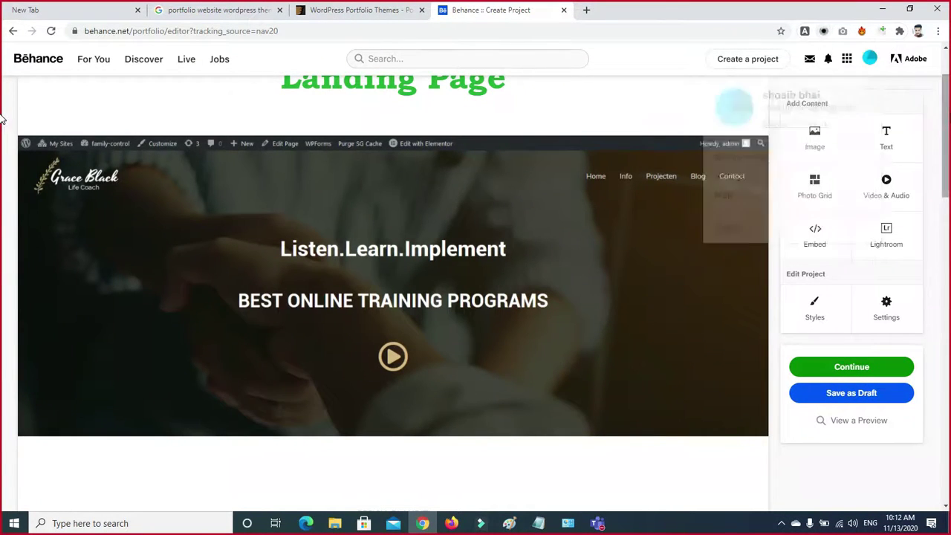
Give the hero image padding on both sides
{"action": "scroll", "coordinate": [223, 74], "scroll_direction": "up", "scroll_amount": 2}
{"action": "scroll", "coordinate": [2, 78], "scroll_direction": "down", "scroll_amount": 1}
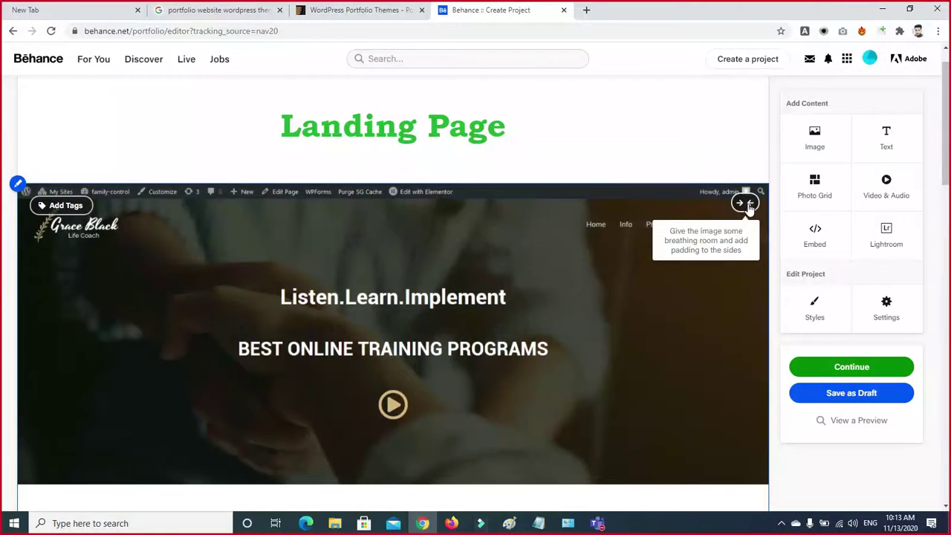
{"action": "left_click", "coordinate": [748, 206]}
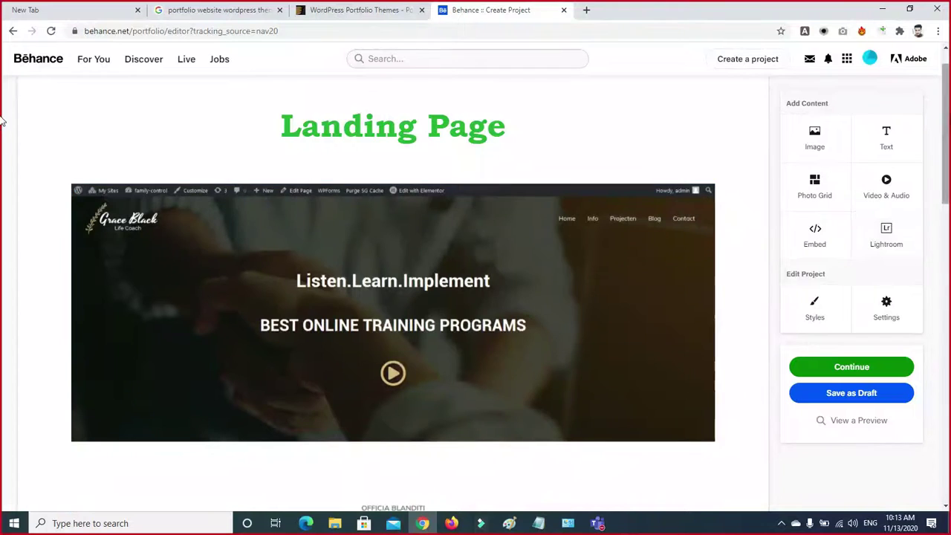
Insert an empty text block between the Landing Page heading and the hero image
{"action": "scroll", "coordinate": [2, 223], "scroll_direction": "down", "scroll_amount": 15}
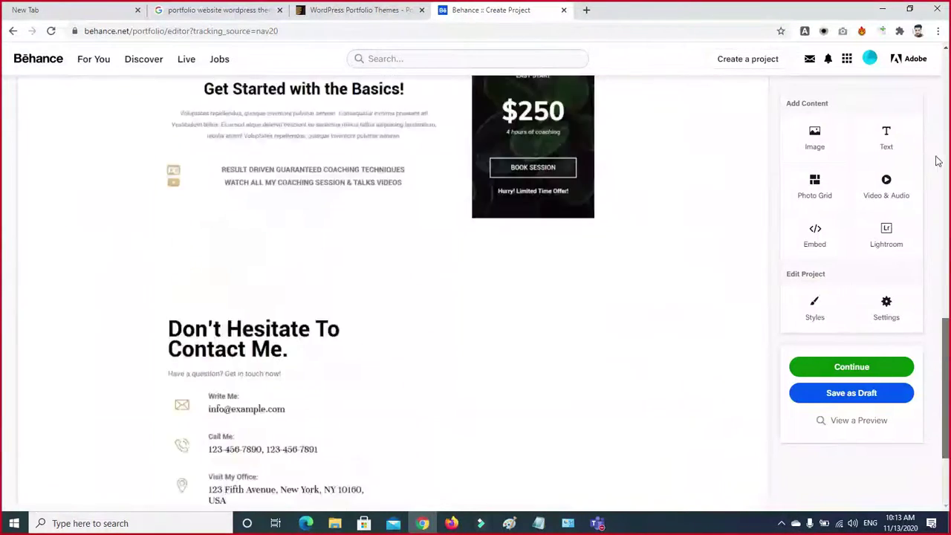
{"action": "scroll", "coordinate": [938, 161], "scroll_direction": "up", "scroll_amount": 15}
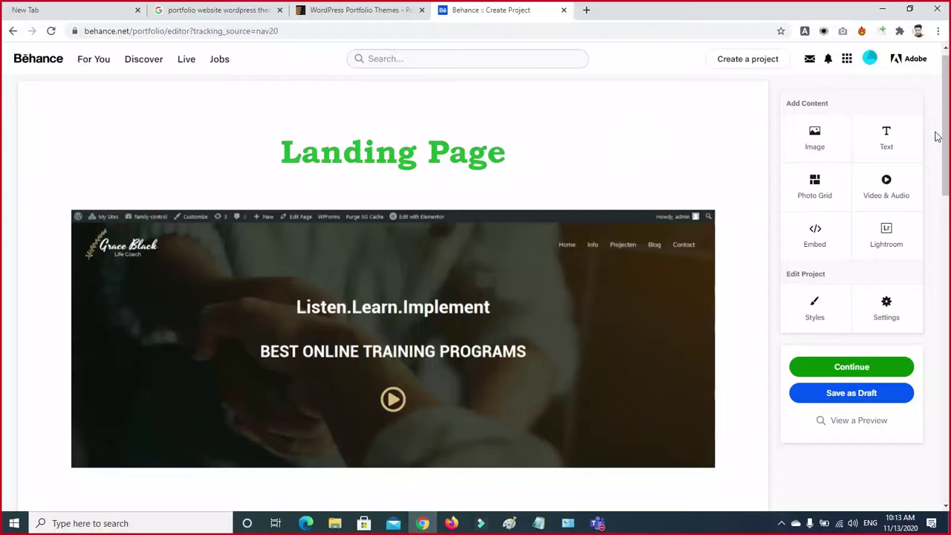
{"action": "left_click_drag", "start_coordinate": [899, 139], "coordinate": [605, 202]}
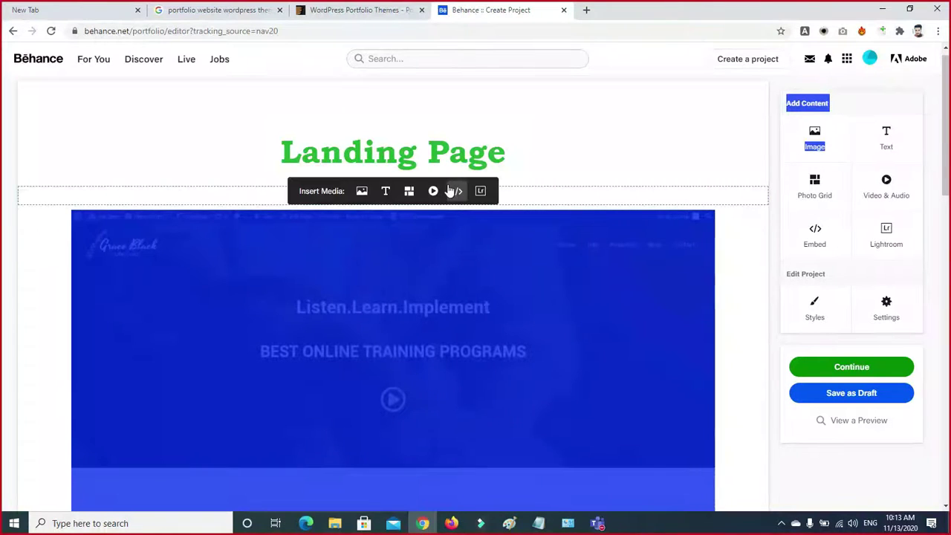
{"action": "left_click", "coordinate": [248, 194]}
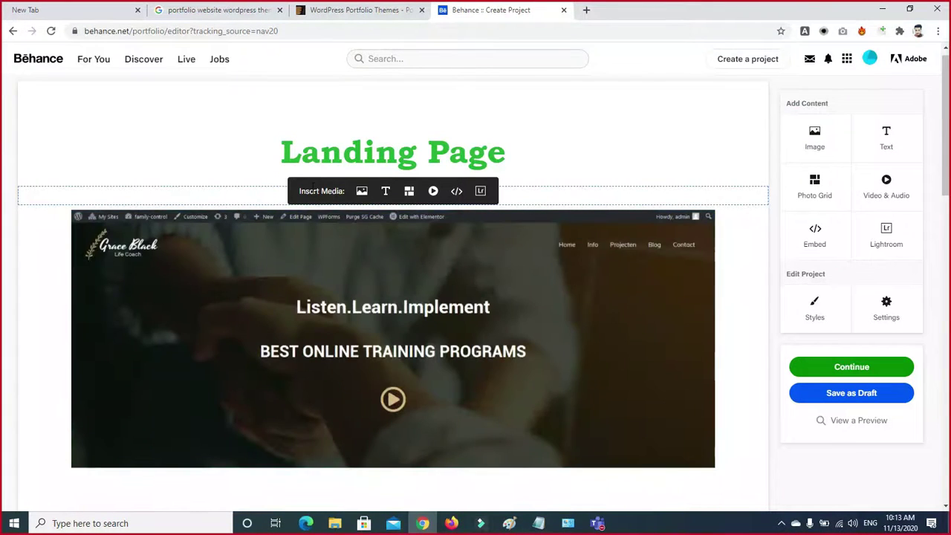
{"action": "left_click", "coordinate": [385, 191]}
{"action": "scroll", "coordinate": [276, 136], "scroll_direction": "down", "scroll_amount": 1}
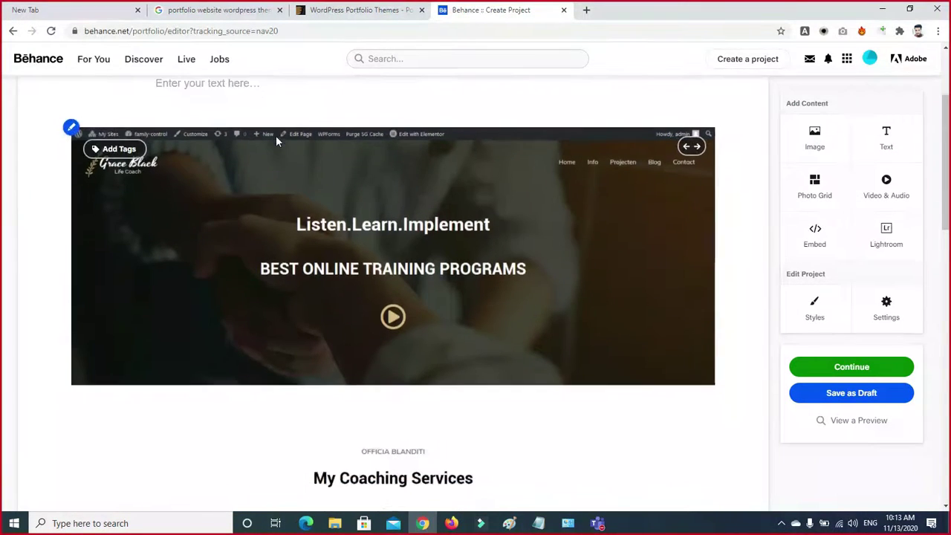
{"action": "scroll", "coordinate": [523, 156], "scroll_direction": "up", "scroll_amount": 1}
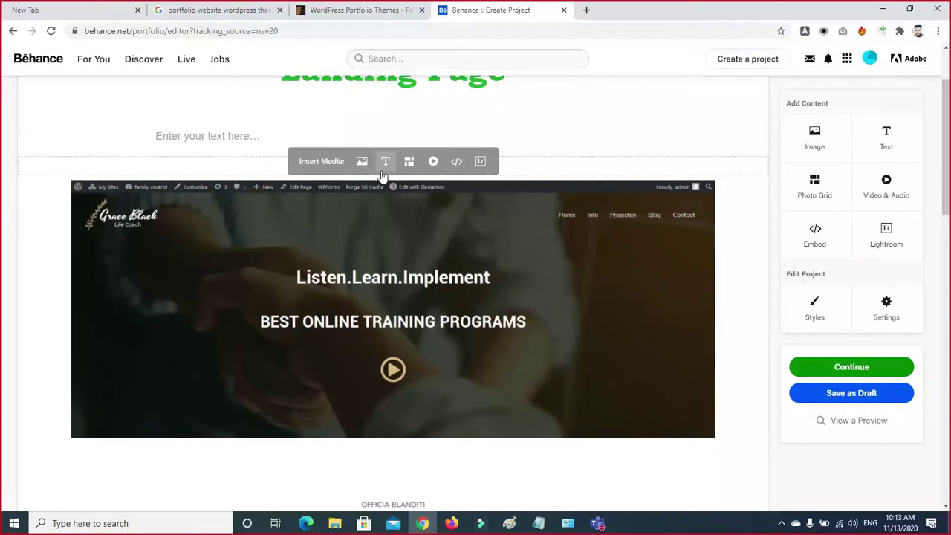
Type the caption 'Grace black landing page' and centre-align it
{"action": "left_click", "coordinate": [244, 141]}
{"action": "type", "text": "Gr"}
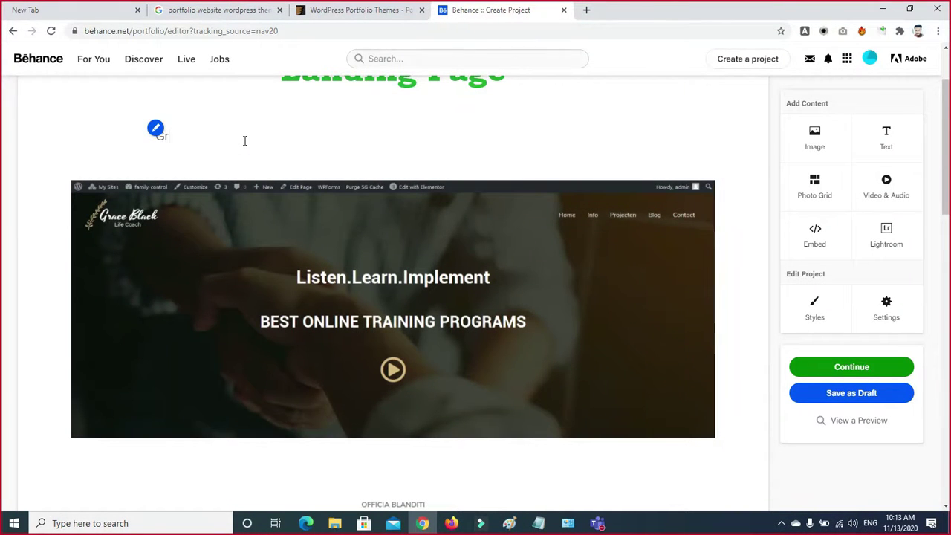
{"action": "type", "text": "ace black landing page"}
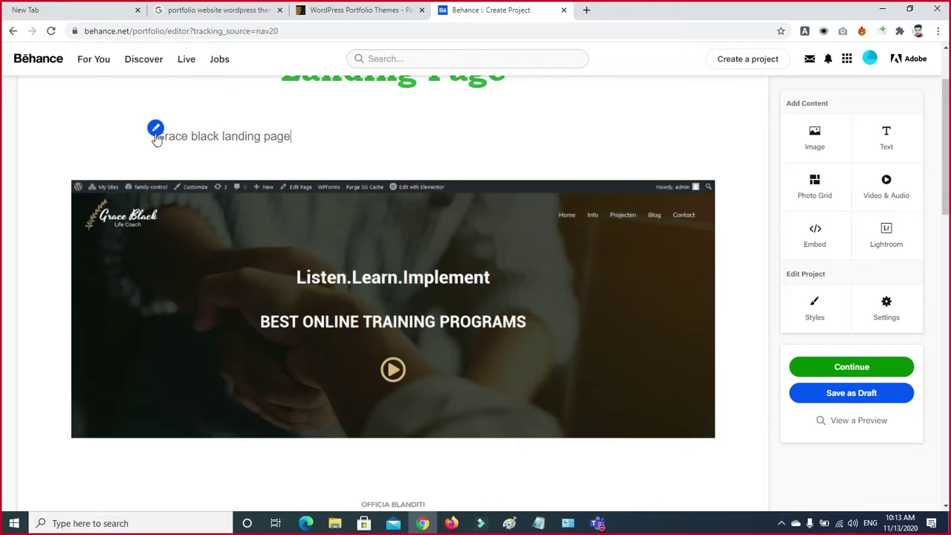
{"action": "left_click_drag", "start_coordinate": [157, 138], "coordinate": [324, 156]}
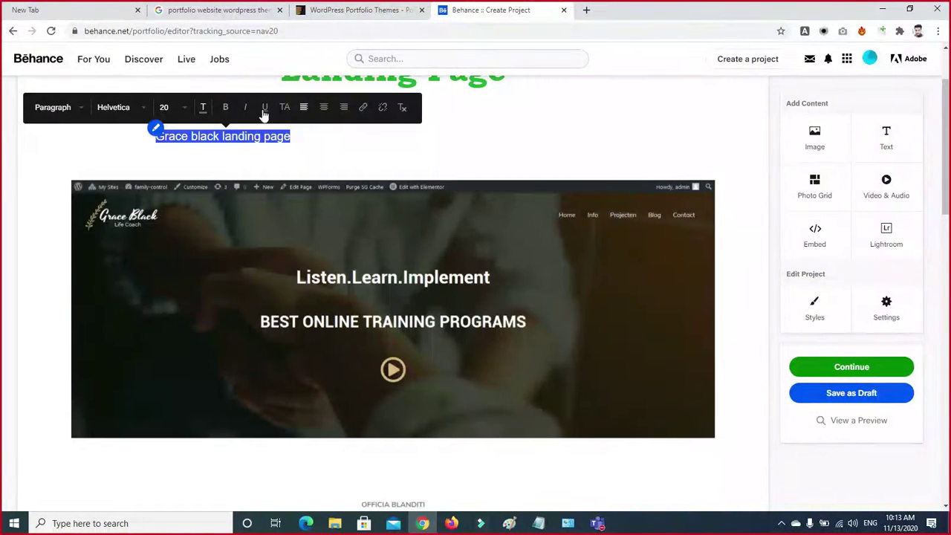
{"action": "left_click", "coordinate": [323, 110]}
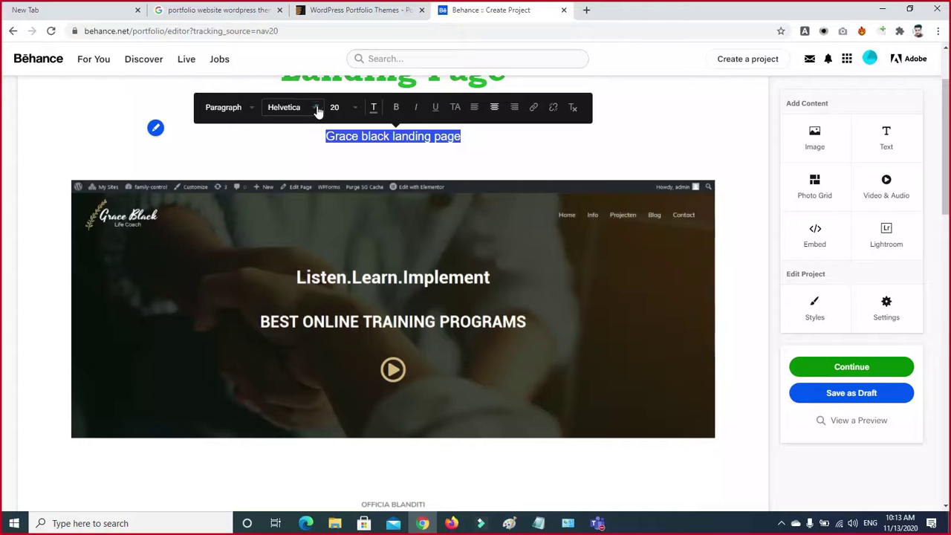
{"action": "left_click", "coordinate": [318, 109]}
{"action": "left_click", "coordinate": [309, 186]}
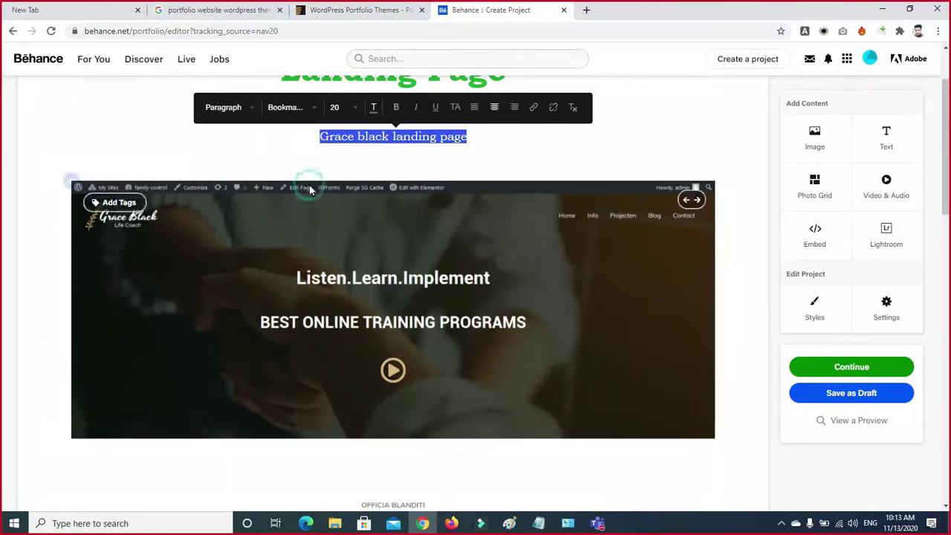
{"action": "left_click", "coordinate": [373, 108]}
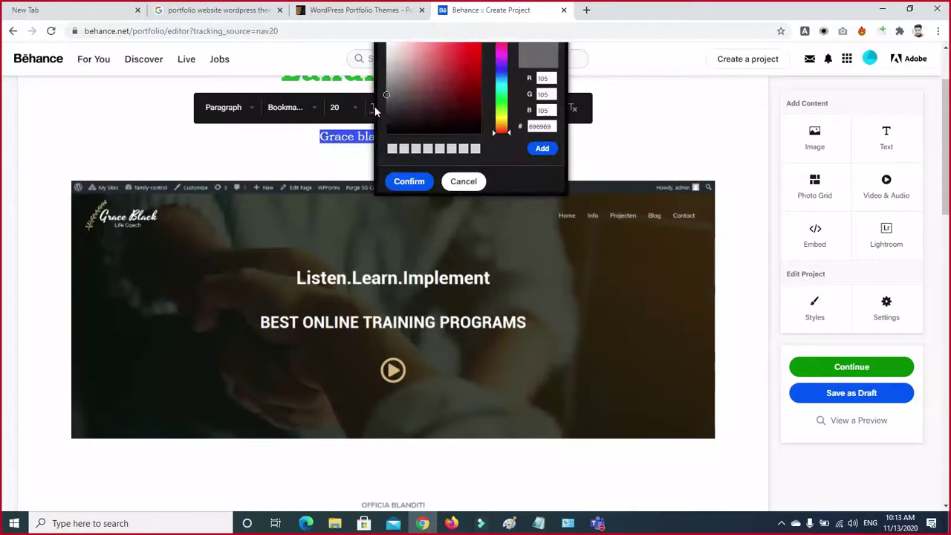
{"action": "left_click", "coordinate": [503, 109]}
{"action": "left_click", "coordinate": [436, 70]}
{"action": "left_click", "coordinate": [475, 45]}
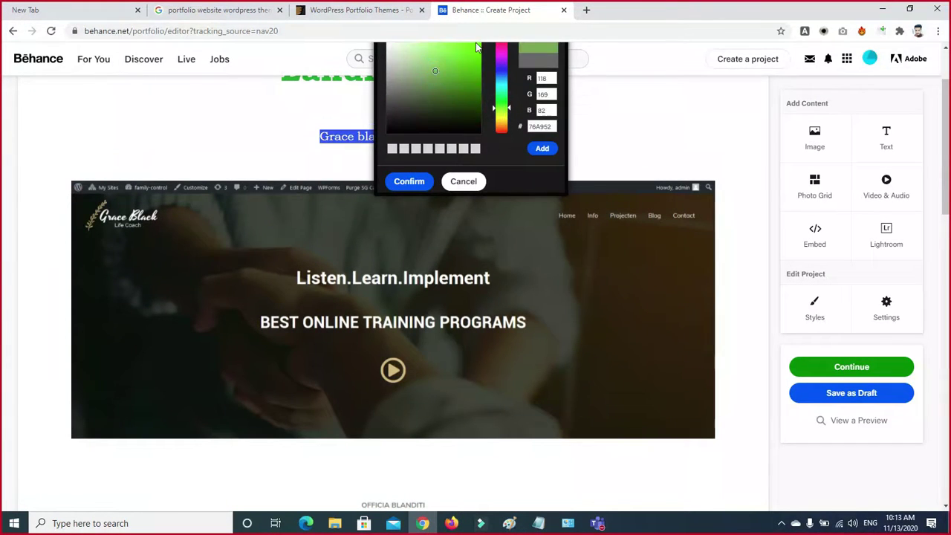
{"action": "left_click", "coordinate": [414, 181]}
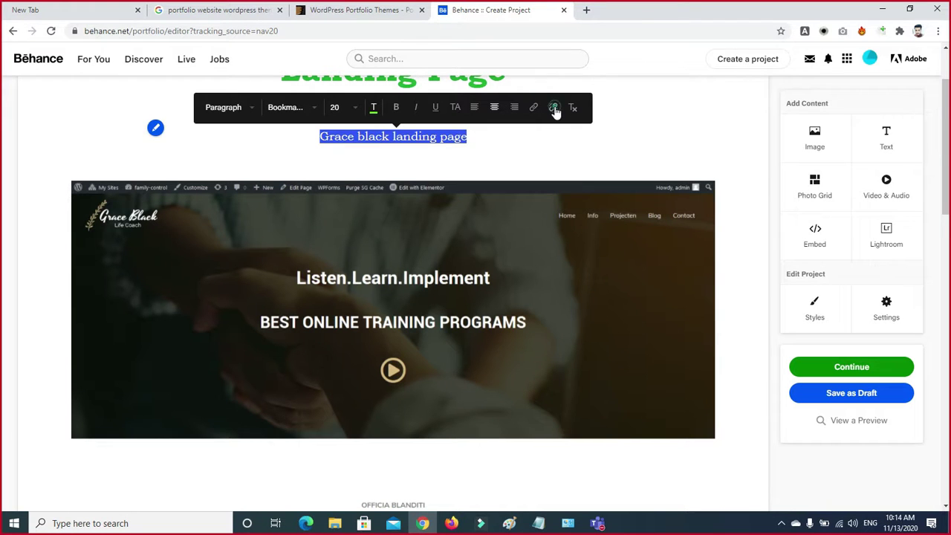
{"action": "left_click", "coordinate": [533, 109]}
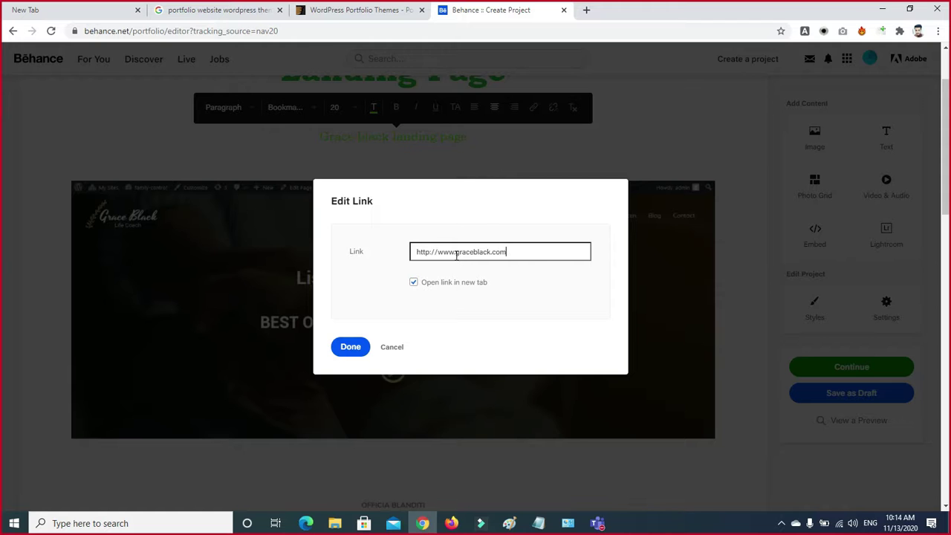
{"action": "left_click", "coordinate": [350, 347]}
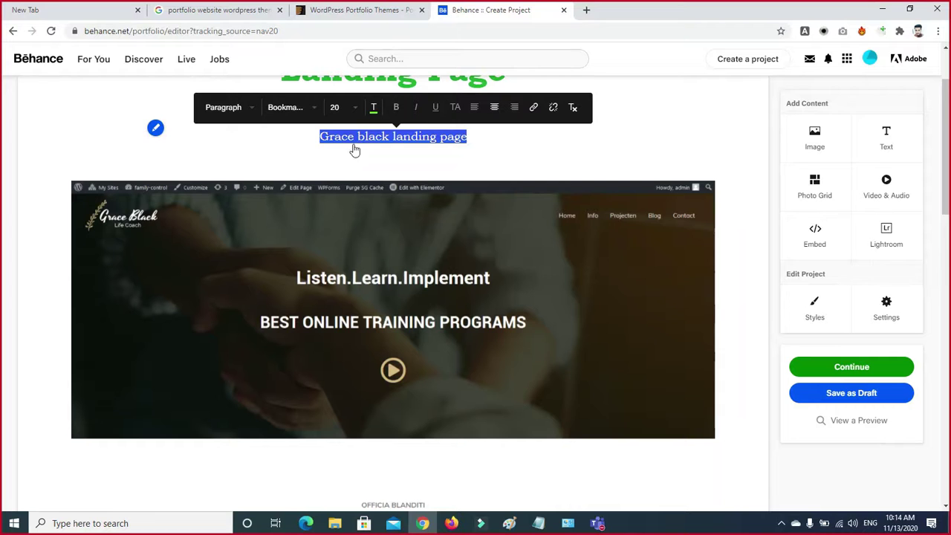
Continue to project details and recrop the cover to the dark Grace Black hero header
{"action": "scroll", "coordinate": [654, 178], "scroll_direction": "down", "scroll_amount": 1}
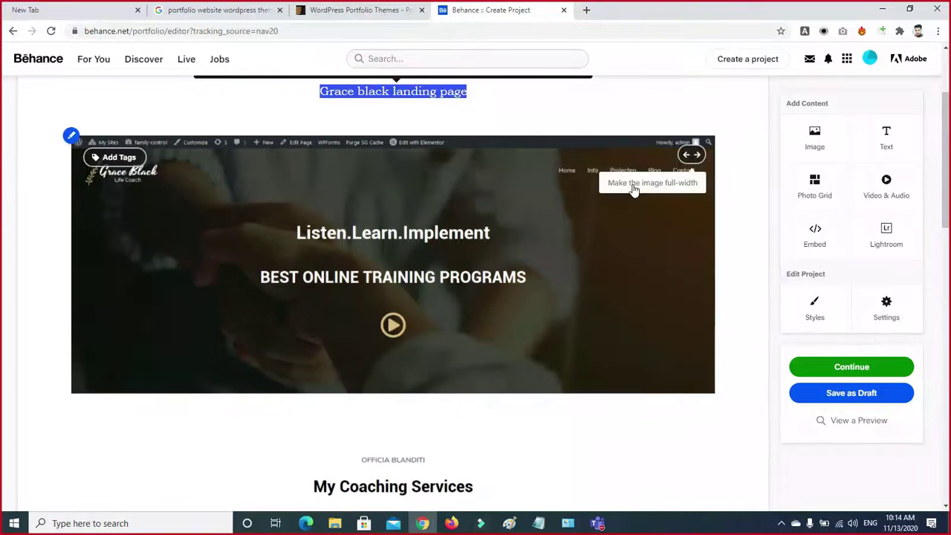
{"action": "scroll", "coordinate": [3, 153], "scroll_direction": "down", "scroll_amount": 5}
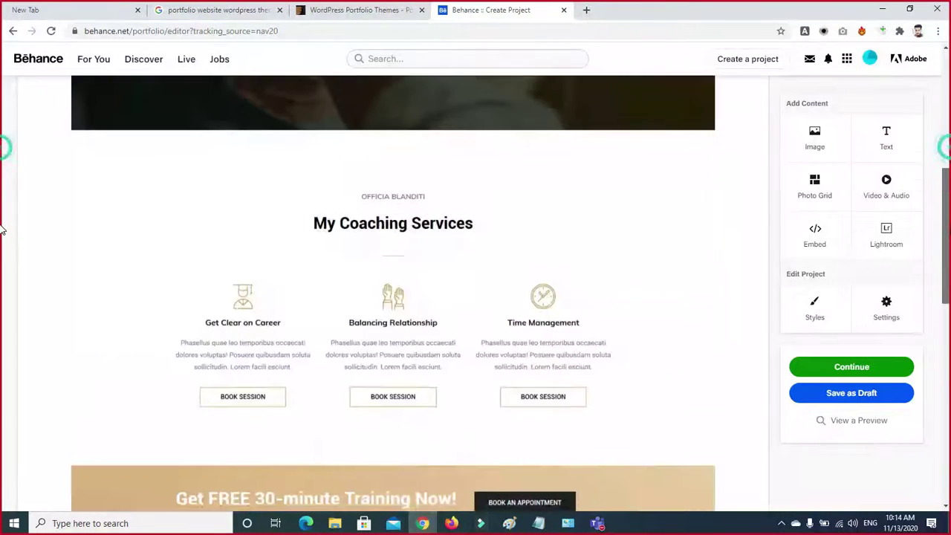
{"action": "left_click", "coordinate": [857, 365]}
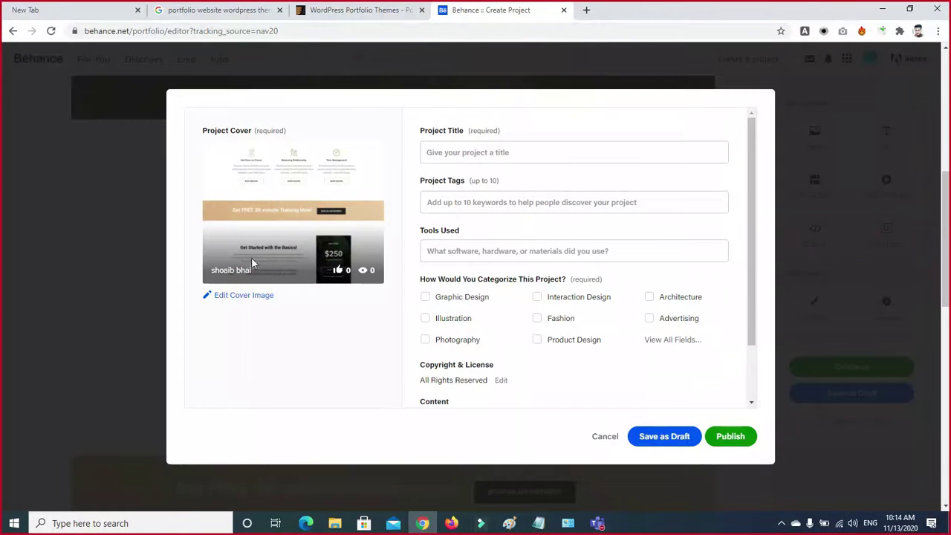
{"action": "left_click", "coordinate": [245, 294]}
{"action": "left_click_drag", "start_coordinate": [547, 189], "coordinate": [554, 310]}
{"action": "left_click_drag", "start_coordinate": [543, 217], "coordinate": [541, 232]}
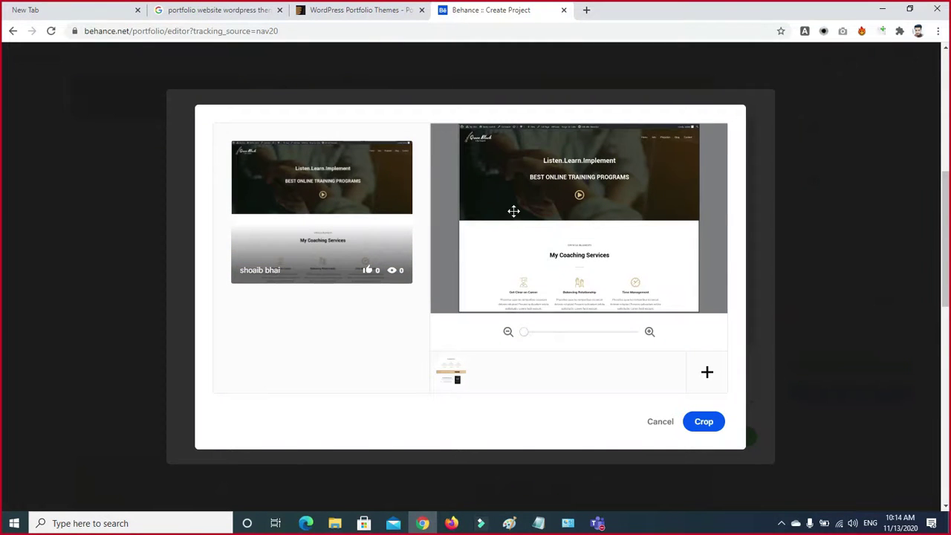
{"action": "left_click", "coordinate": [703, 422]}
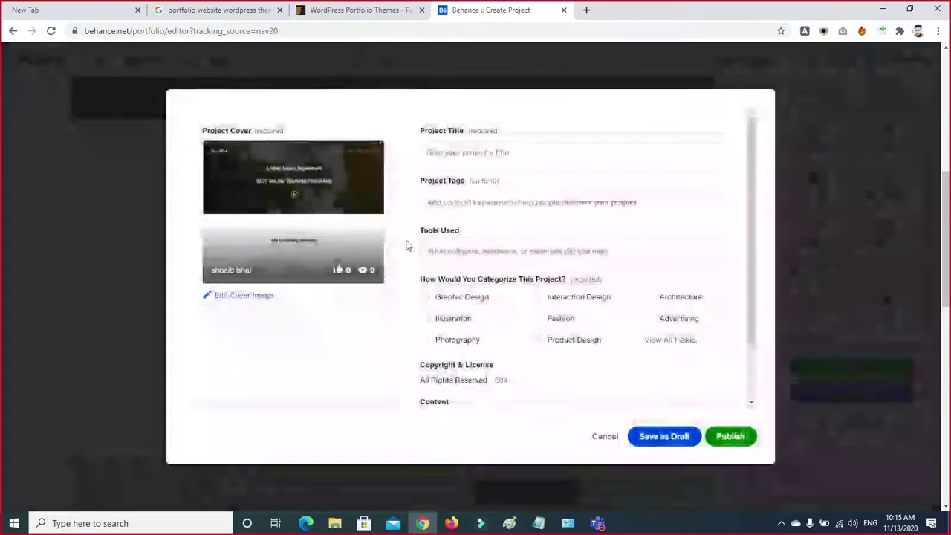
{"action": "left_click", "coordinate": [462, 153]}
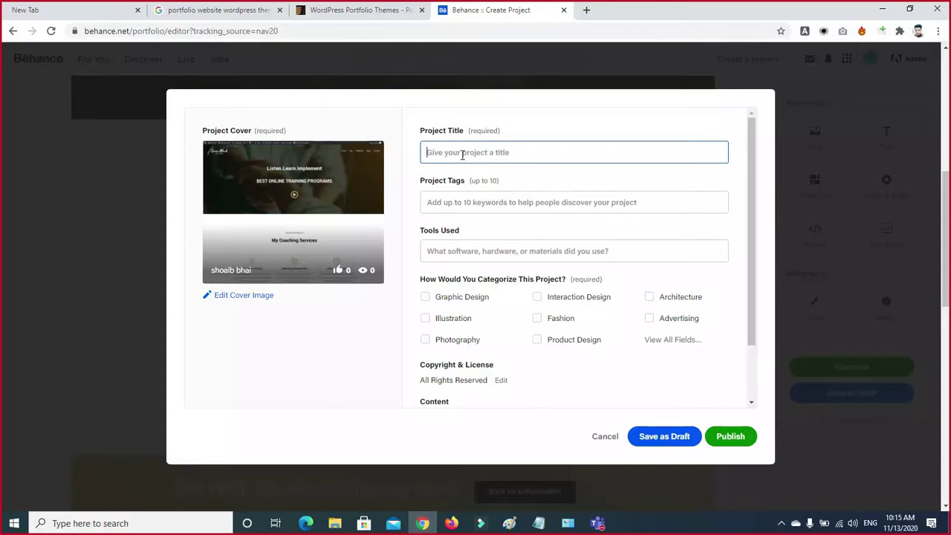
Title the project 'grace black landing page' and tag it grace black, landing pages, landing
{"action": "type", "text": "grace black"}
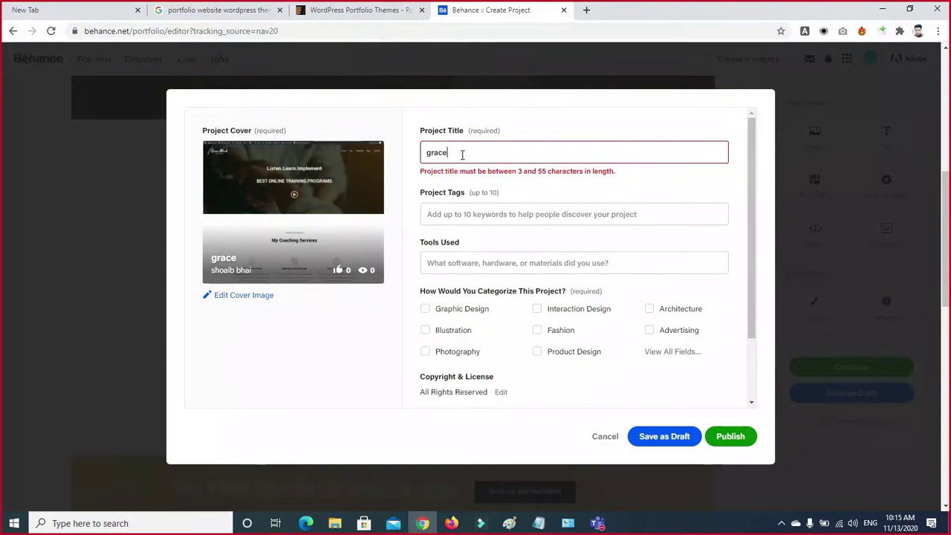
{"action": "left_click", "coordinate": [459, 200]}
{"action": "type", "text": "grace bl"}
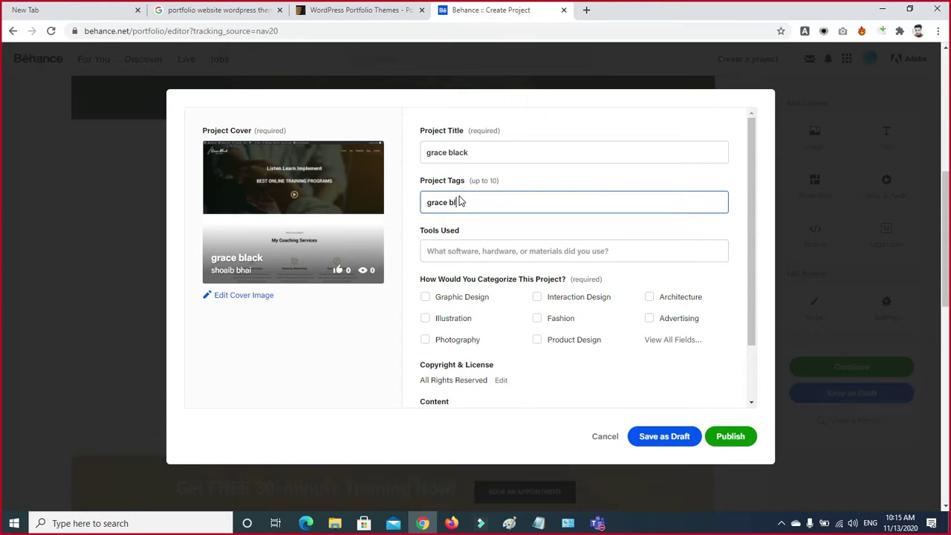
{"action": "type", "text": "ack"}
{"action": "left_click", "coordinate": [465, 152]}
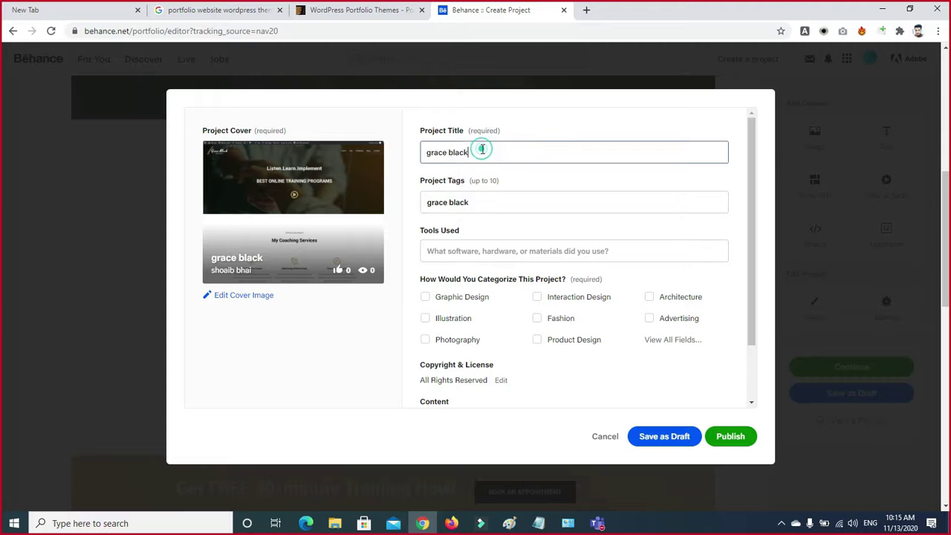
{"action": "type", "text": "land"}
{"action": "type", "text": "ing "}
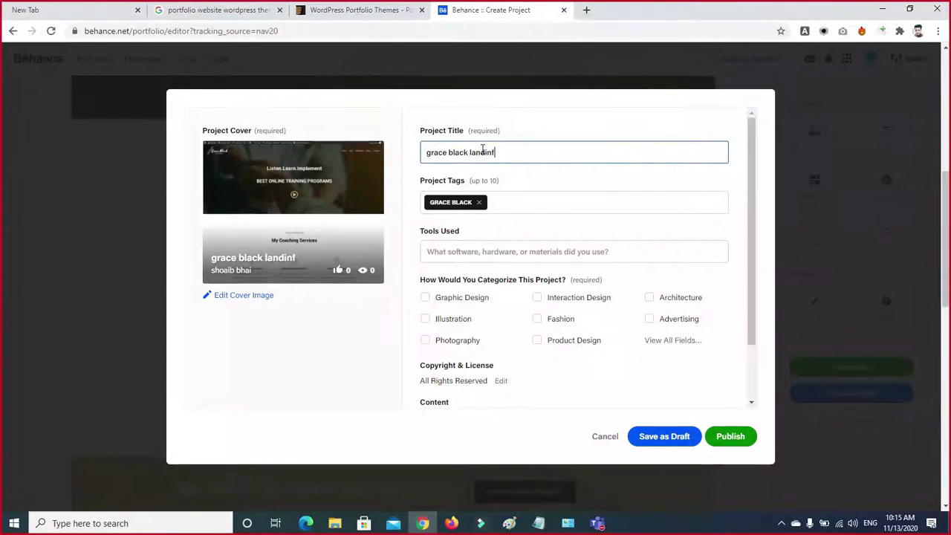
{"action": "type", "text": "paf"}
{"action": "left_click", "coordinate": [508, 199]}
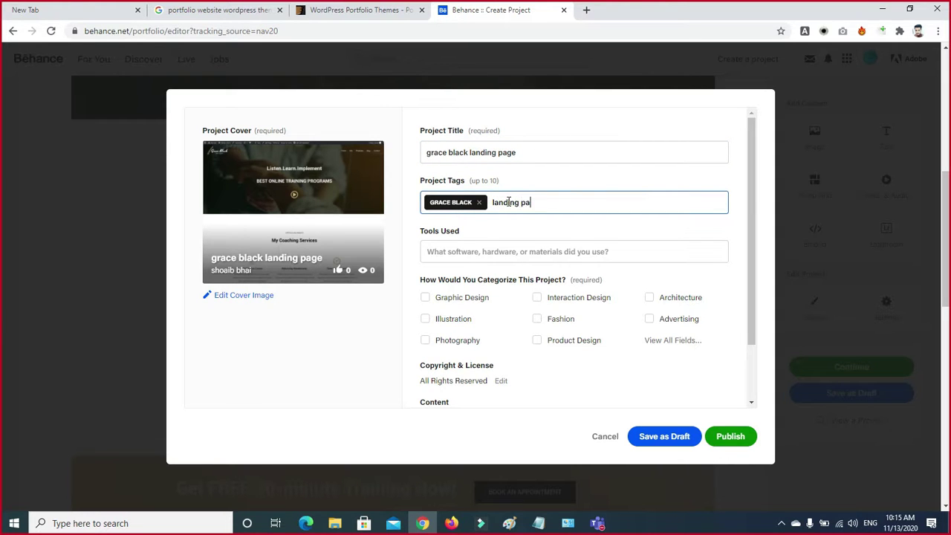
{"action": "type", "text": "landing pages"}
{"action": "key", "text": "Return"}
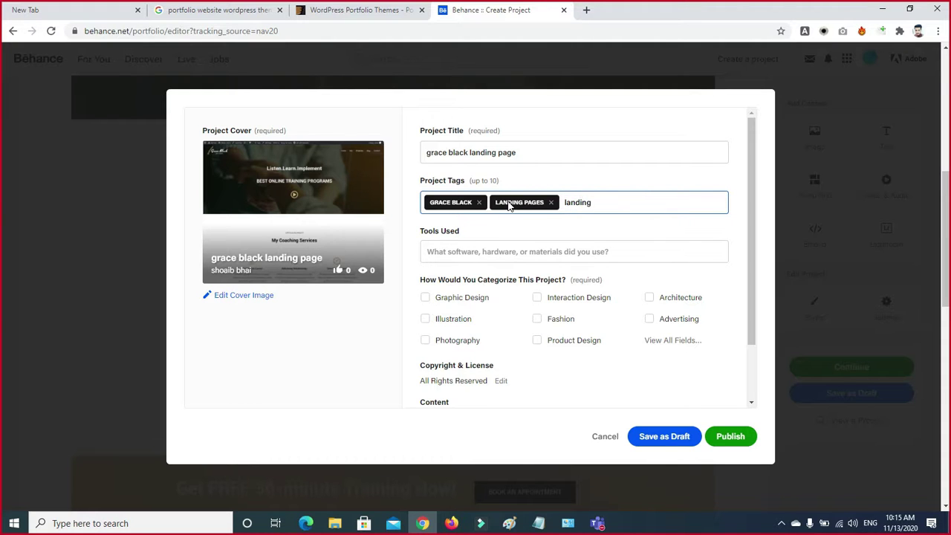
{"action": "type", "text": "landing"}
{"action": "key", "text": "Return"}
List HTML/CSS and WordPress as the tools used
{"action": "left_click", "coordinate": [512, 251]}
{"action": "type", "text": "css"}
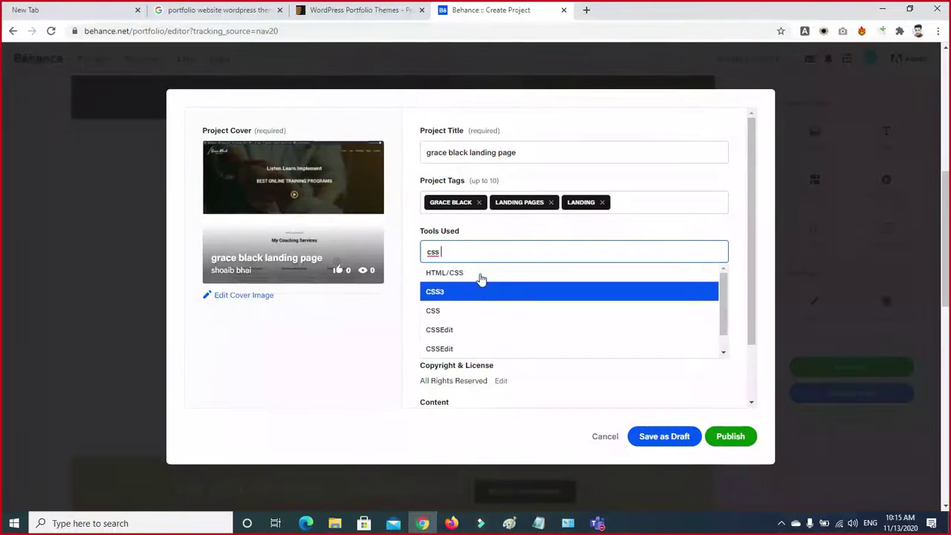
{"action": "left_click", "coordinate": [480, 272]}
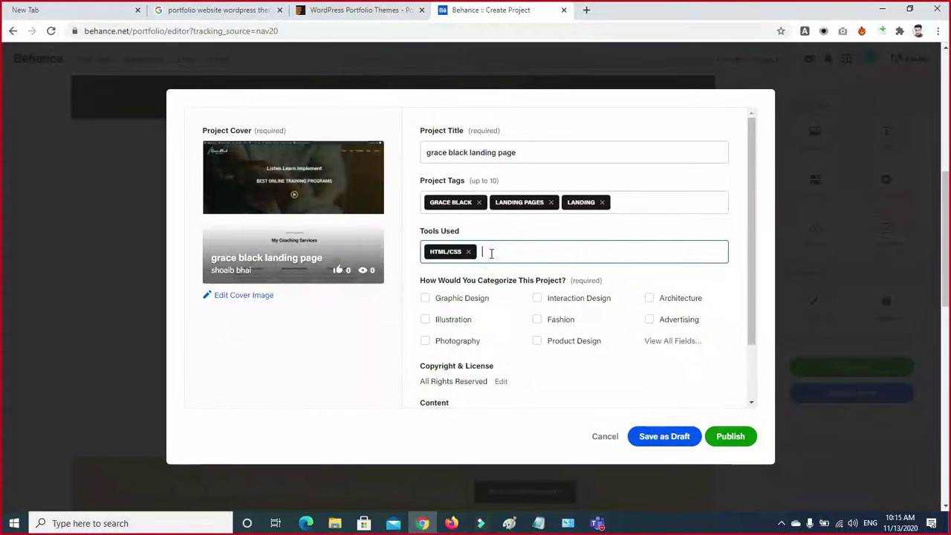
{"action": "type", "text": "wordprr"}
{"action": "key", "text": "BackSpace"}
{"action": "type", "text": "e"}
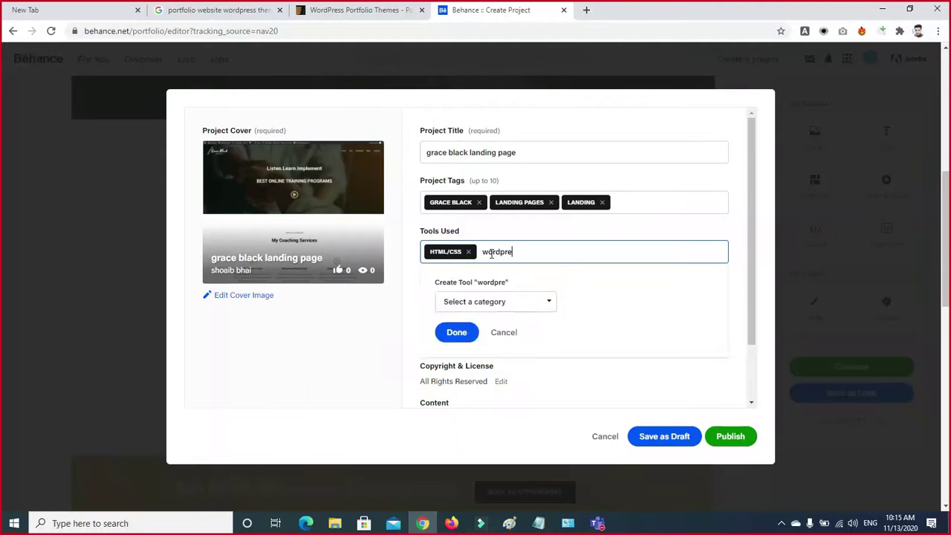
{"action": "type", "text": "ss"}
{"action": "left_click", "coordinate": [475, 273]}
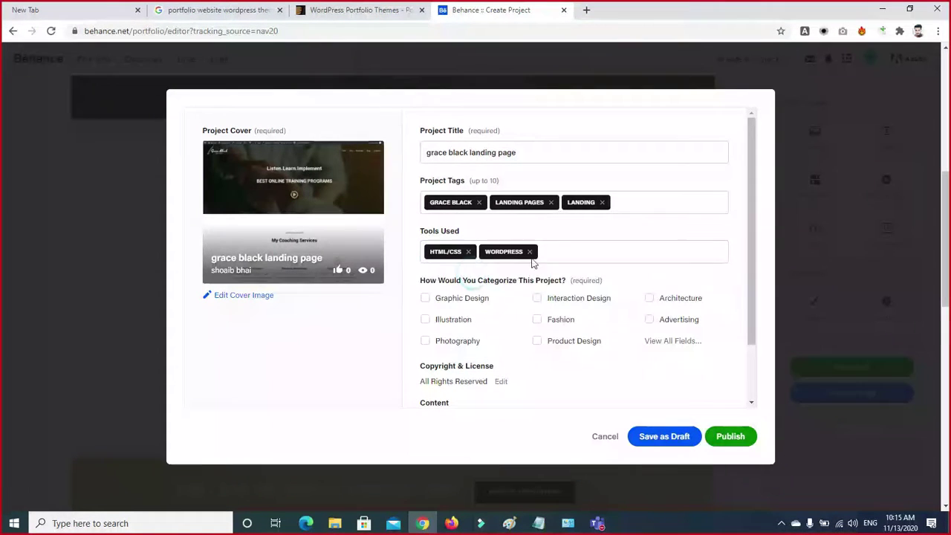
Tick the Graphic Design, Photography and Product Design categories
{"action": "left_click", "coordinate": [425, 298]}
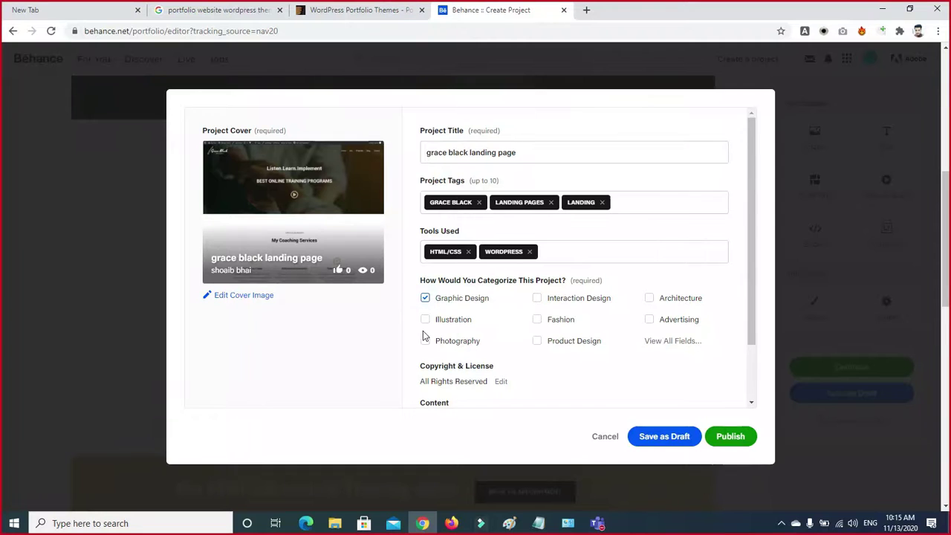
{"action": "left_click", "coordinate": [425, 341]}
{"action": "left_click", "coordinate": [536, 342]}
{"action": "left_click", "coordinate": [751, 367]}
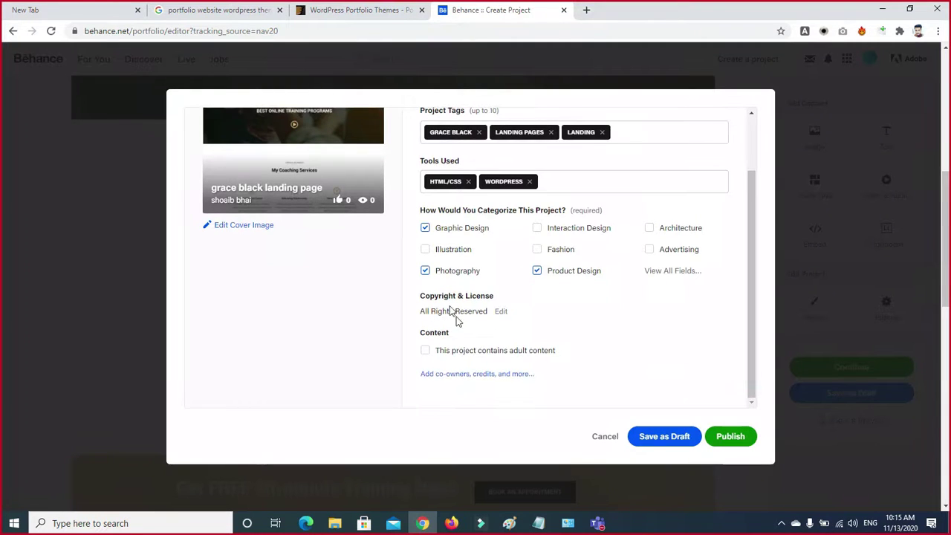
Keep All Rights Reserved, flag adult content, and publish the project
{"action": "left_click", "coordinate": [502, 312]}
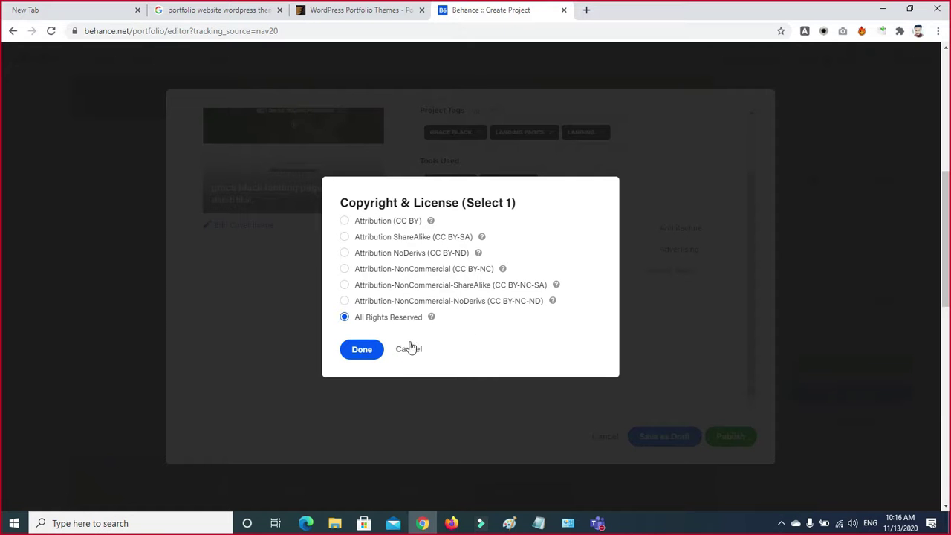
{"action": "left_click", "coordinate": [362, 349]}
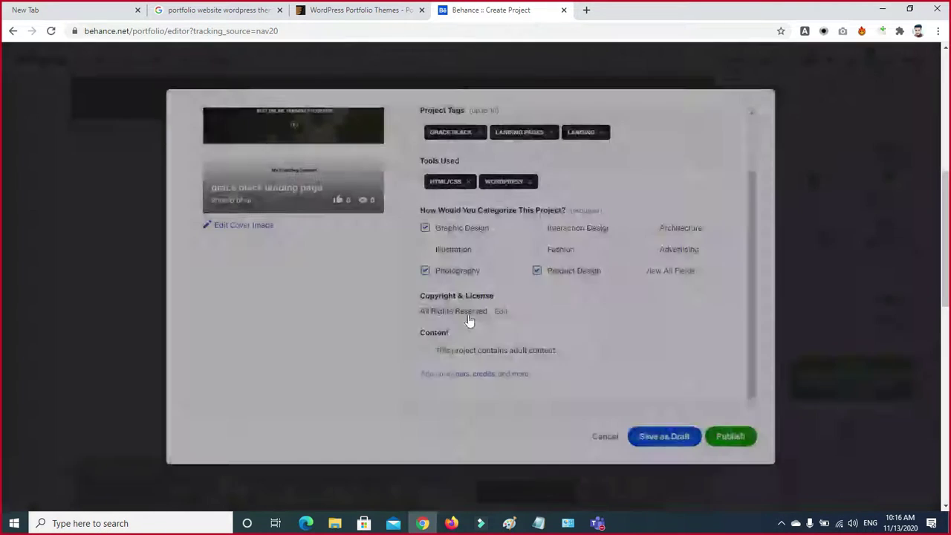
{"action": "left_click", "coordinate": [426, 351]}
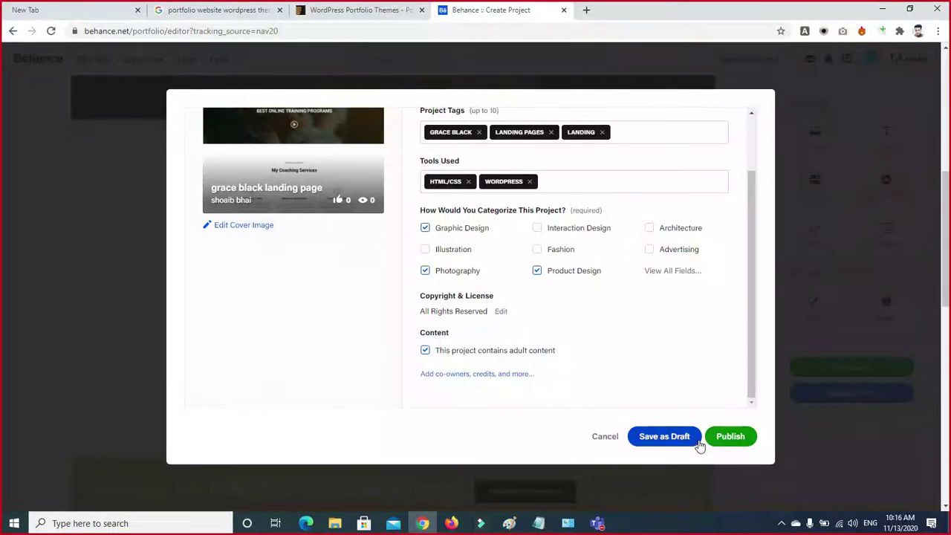
{"action": "left_click", "coordinate": [723, 438]}
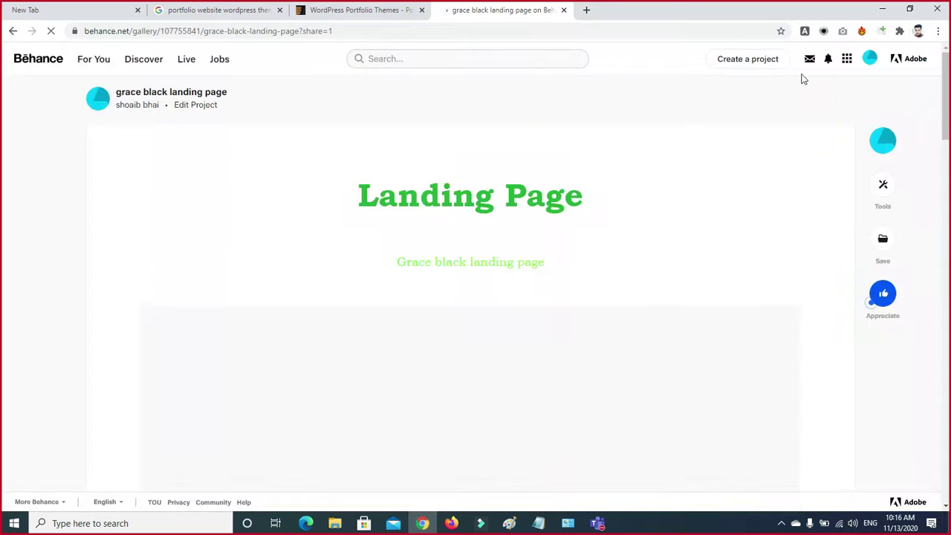
Open the profile to see Grace Black beside Daraz Ecommerce Website, then select the address bar
{"action": "left_click", "coordinate": [868, 59]}
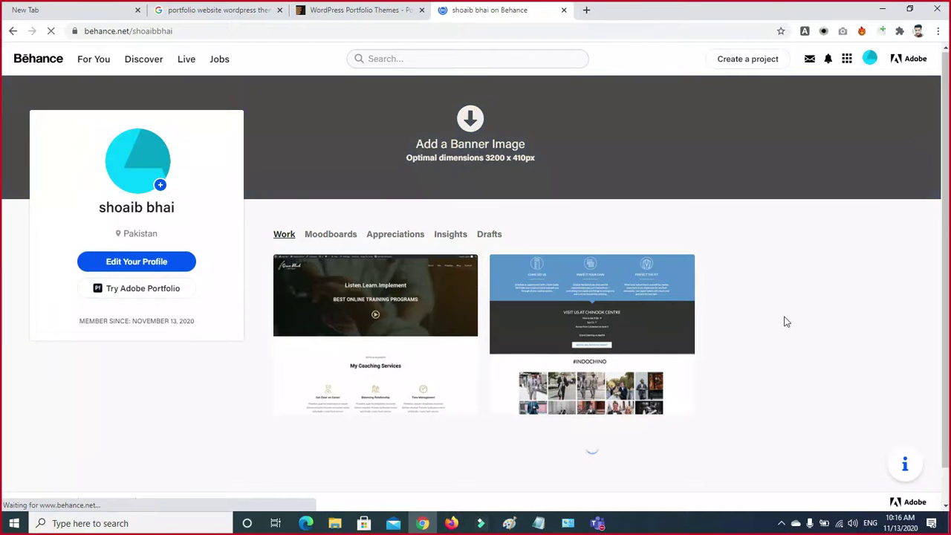
{"action": "scroll", "coordinate": [2, 242], "scroll_direction": "down", "scroll_amount": 1}
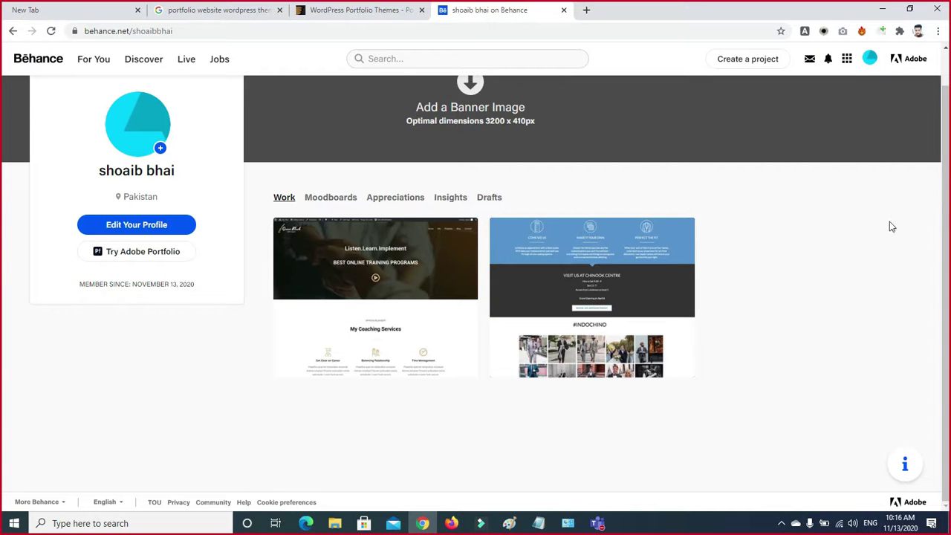
{"action": "scroll", "coordinate": [2, 172], "scroll_direction": "up", "scroll_amount": 1}
{"action": "scroll", "coordinate": [3, 208], "scroll_direction": "down", "scroll_amount": 1}
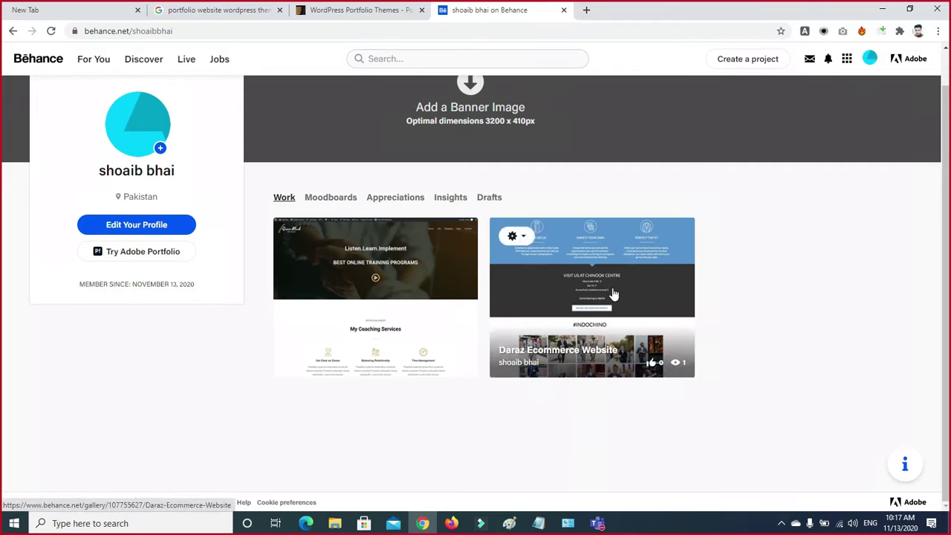
{"action": "left_click", "coordinate": [240, 28]}
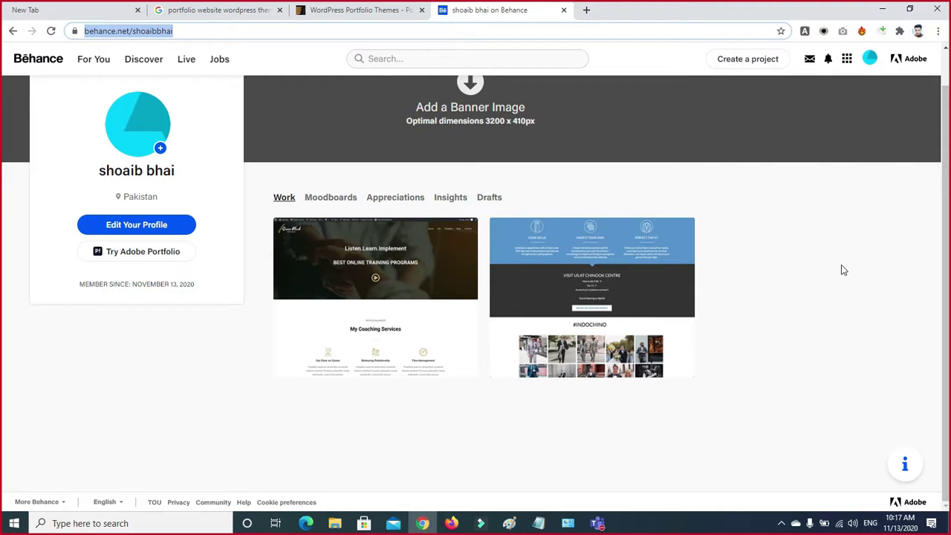
Glance at the Messages list, then go back to the Behance For You feed
{"action": "left_click", "coordinate": [811, 59]}
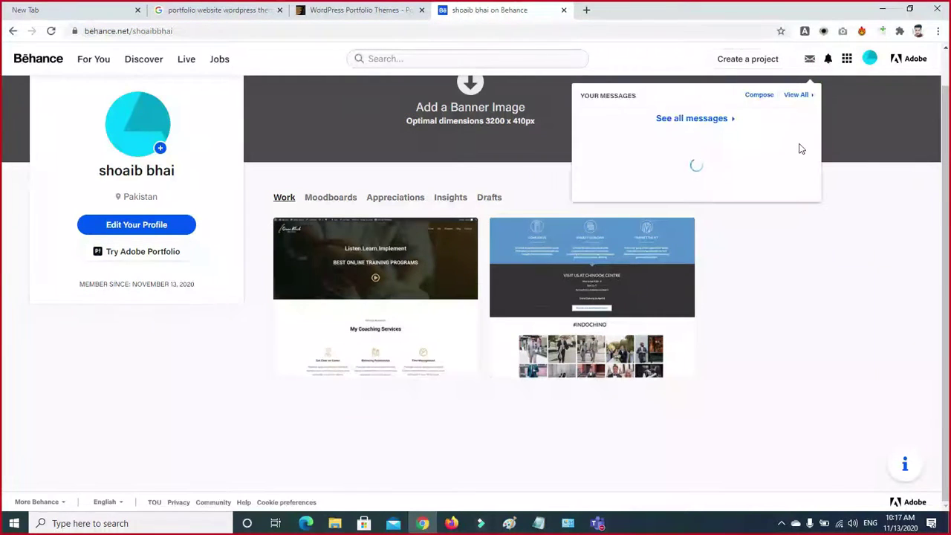
{"action": "left_click", "coordinate": [794, 311]}
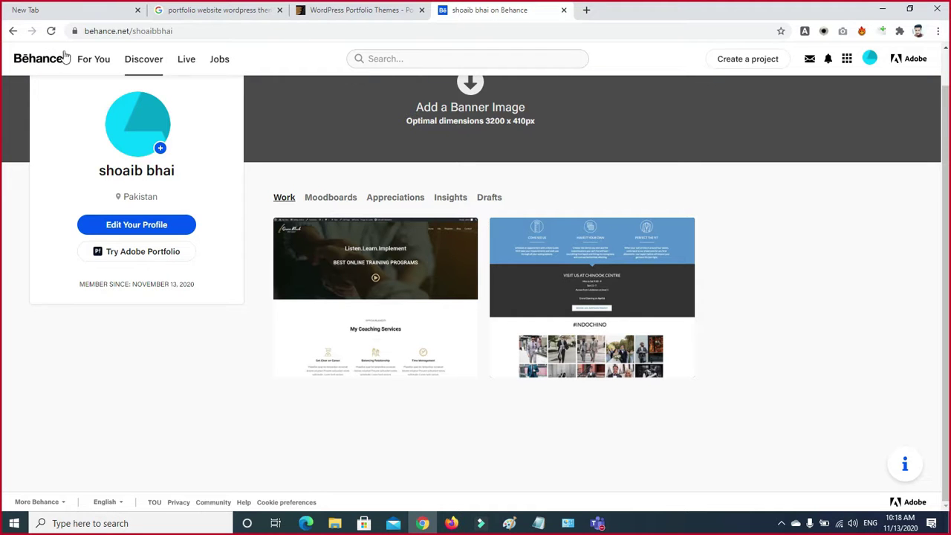
{"action": "left_click", "coordinate": [35, 68]}
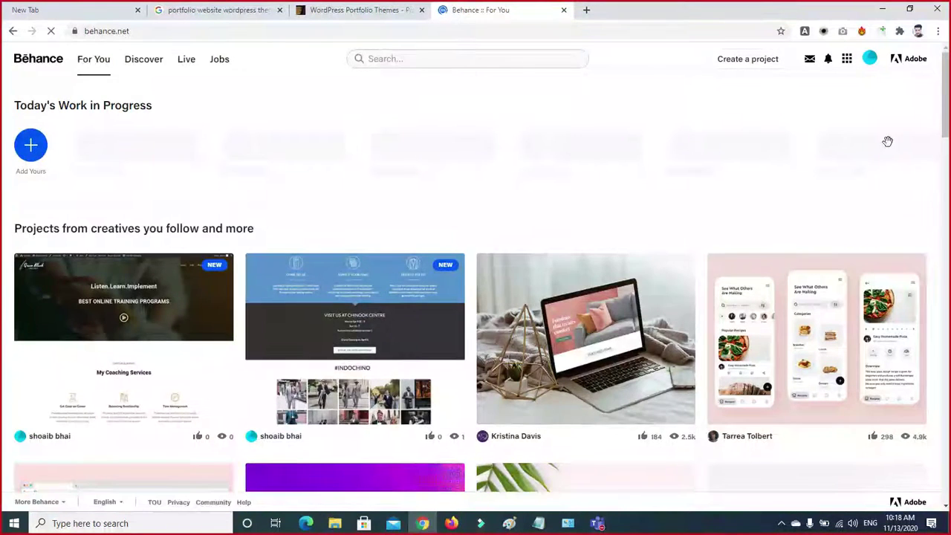
Scroll through the ThemeForest WordPress portfolio themes page
{"action": "scroll", "coordinate": [4, 212], "scroll_direction": "down", "scroll_amount": 8}
{"action": "scroll", "coordinate": [2, 245], "scroll_direction": "up", "scroll_amount": 5}
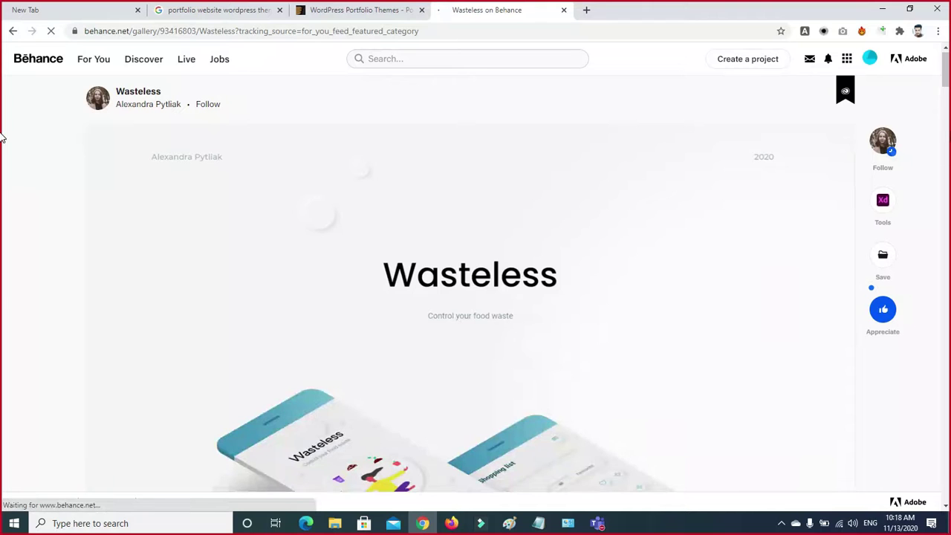
{"action": "left_click_drag", "start_coordinate": [946, 72], "coordinate": [948, 164]}
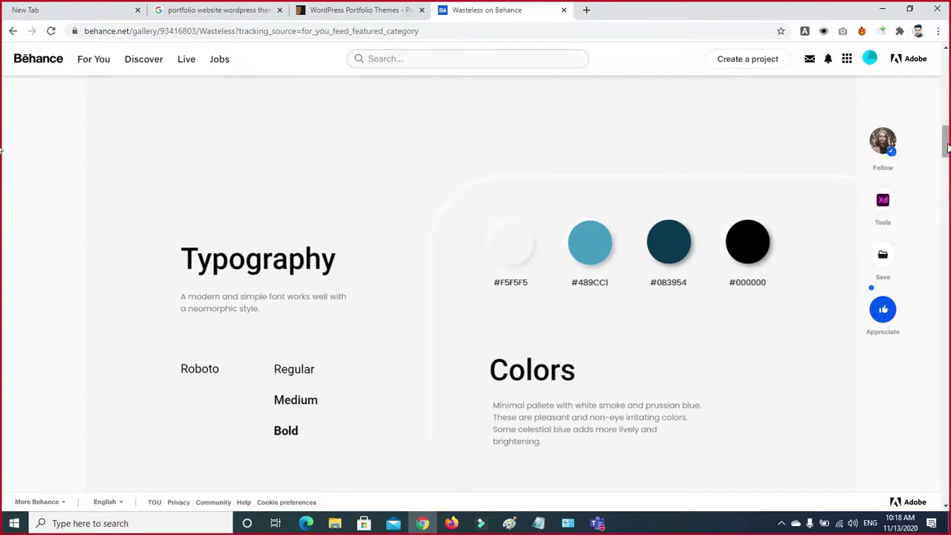
{"action": "scroll", "coordinate": [2, 156], "scroll_direction": "down", "scroll_amount": 7}
{"action": "scroll", "coordinate": [3, 188], "scroll_direction": "down", "scroll_amount": 12}
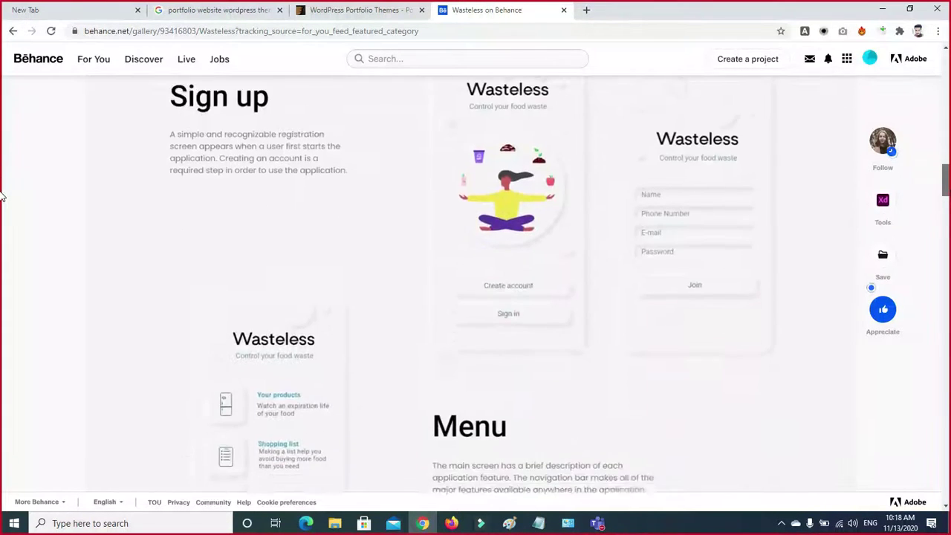
{"action": "scroll", "coordinate": [2, 257], "scroll_direction": "down", "scroll_amount": 10}
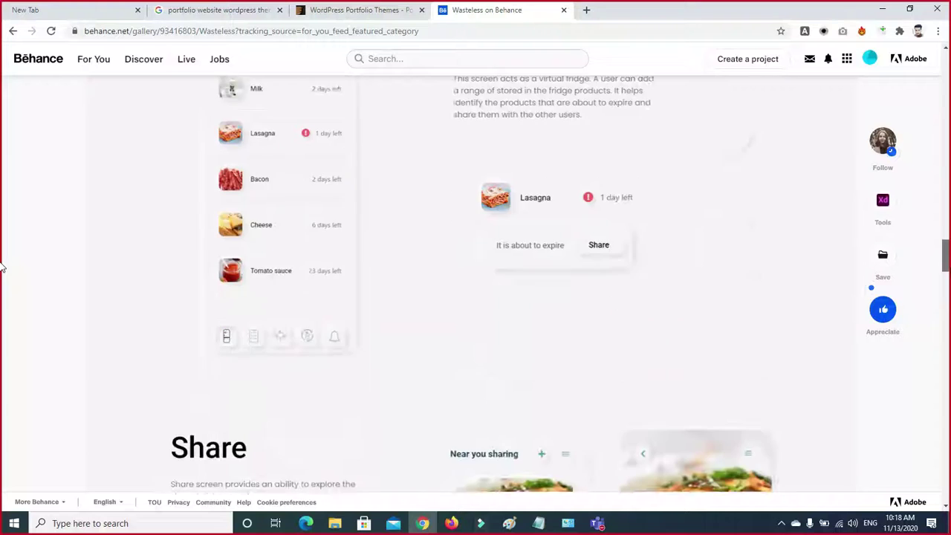
{"action": "scroll", "coordinate": [3, 380], "scroll_direction": "down", "scroll_amount": 10}
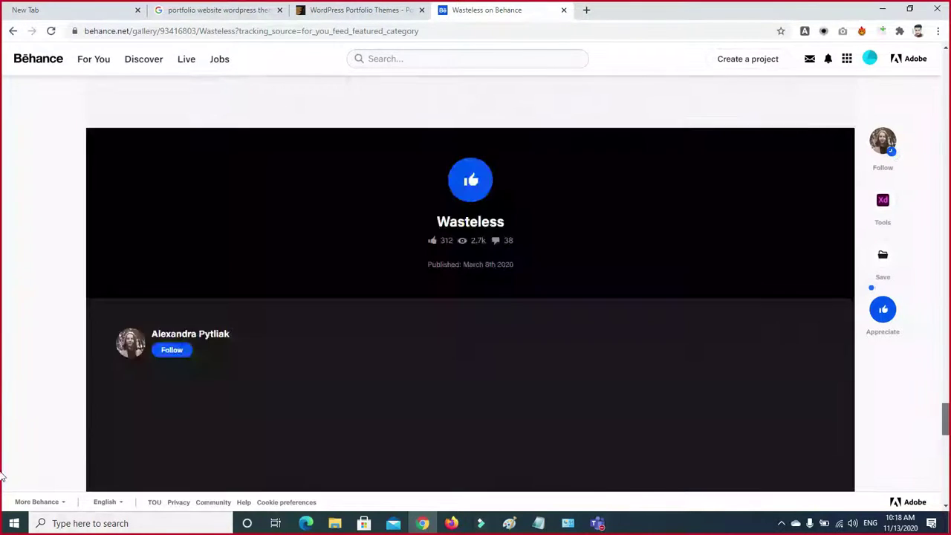
{"action": "left_click_drag", "start_coordinate": [945, 483], "coordinate": [766, 4]}
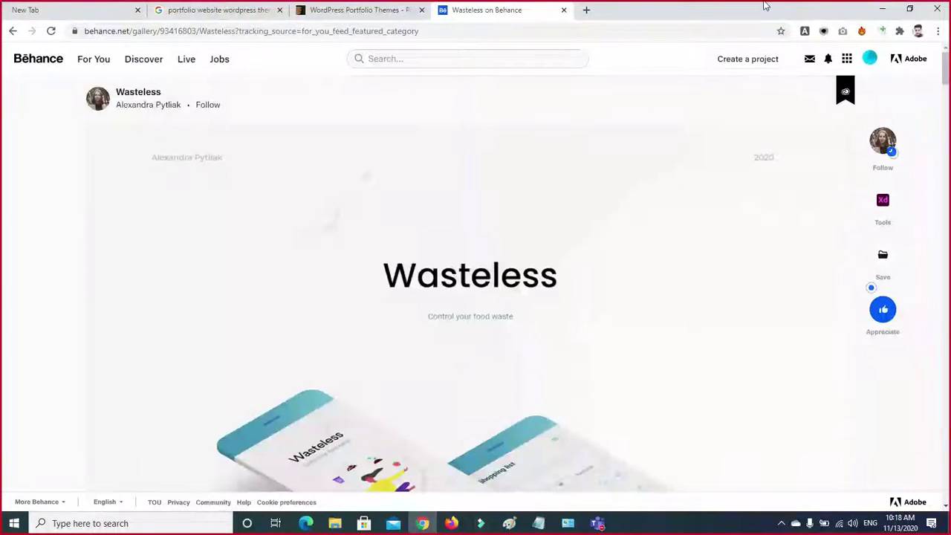
Move from the Google results and themes tabs back to the Wasteless project page
{"action": "left_click", "coordinate": [363, 10]}
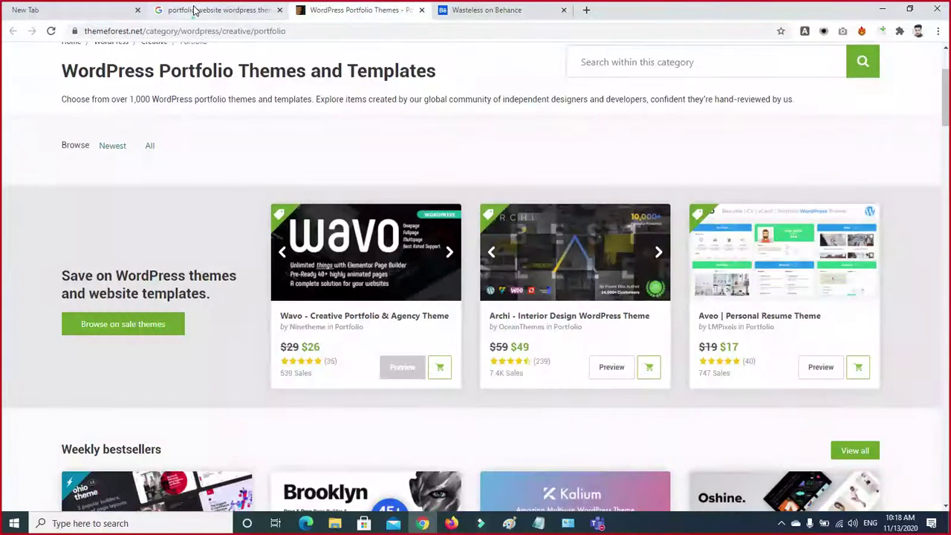
{"action": "left_click", "coordinate": [195, 10]}
{"action": "left_click", "coordinate": [353, 10]}
{"action": "left_click", "coordinate": [484, 10]}
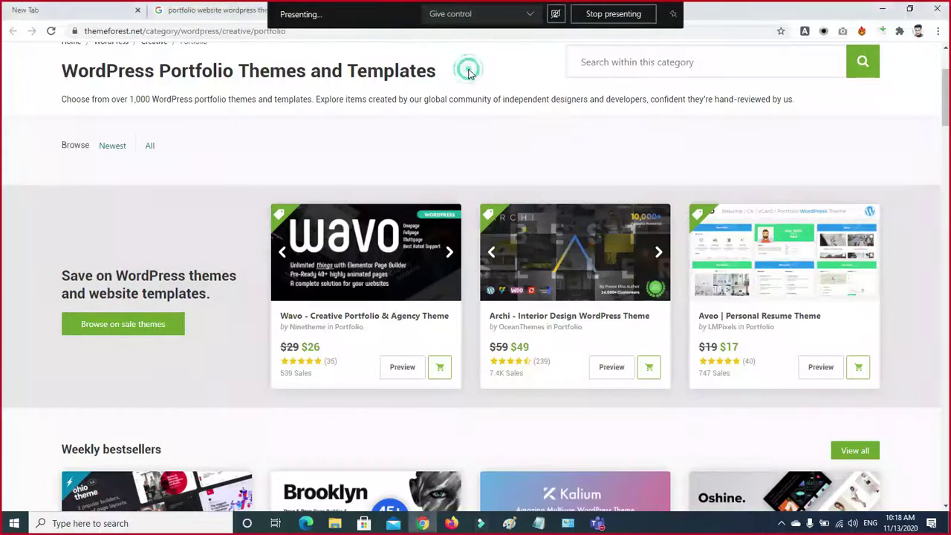
{"action": "left_click", "coordinate": [461, 19]}
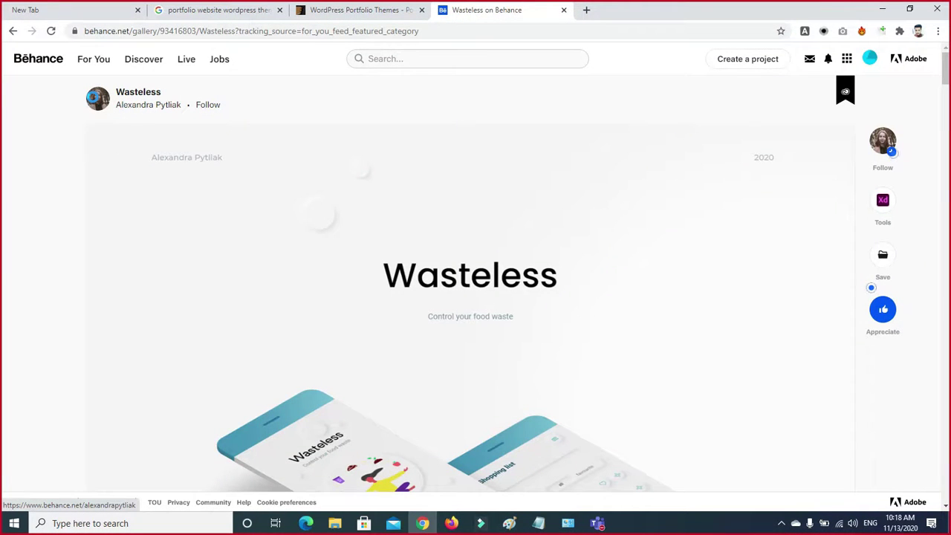
Open the Wasteless author's profile and from it the Cashy Landing Page project
{"action": "mouse_move", "coordinate": [104, 102]}
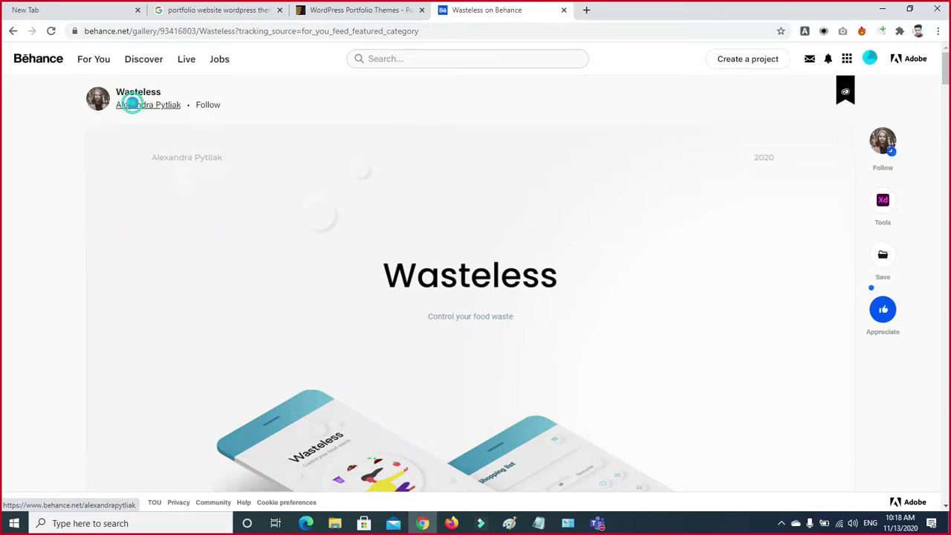
{"action": "left_click", "coordinate": [135, 106]}
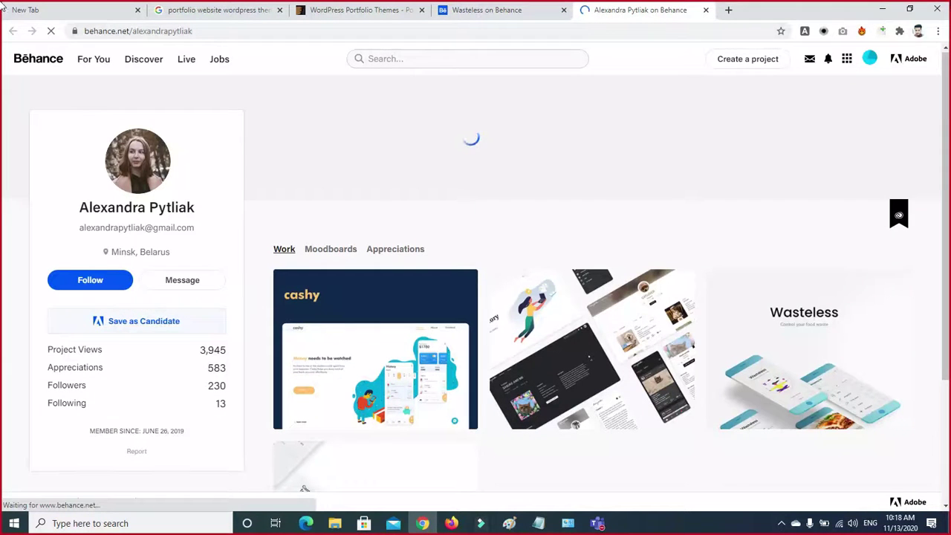
{"action": "scroll", "coordinate": [4, 193], "scroll_direction": "down", "scroll_amount": 3}
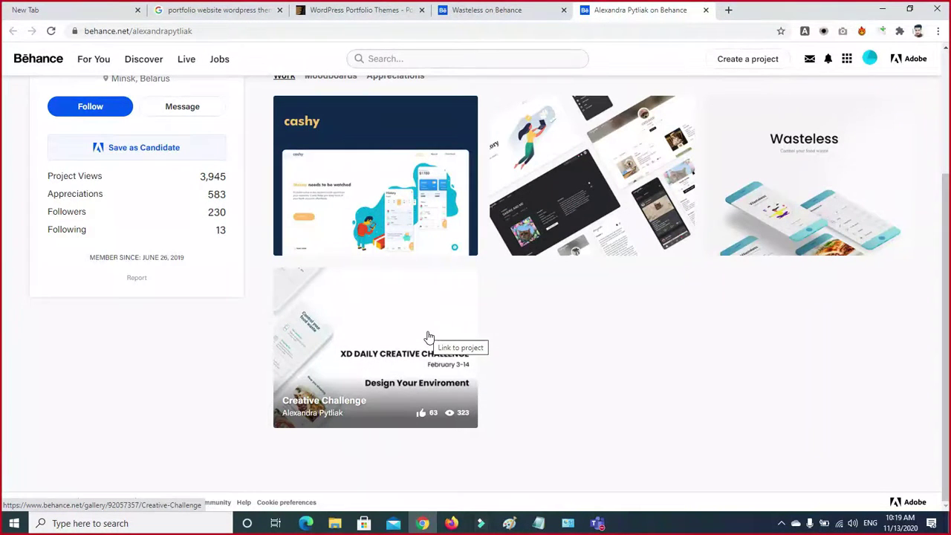
{"action": "left_click", "coordinate": [378, 200]}
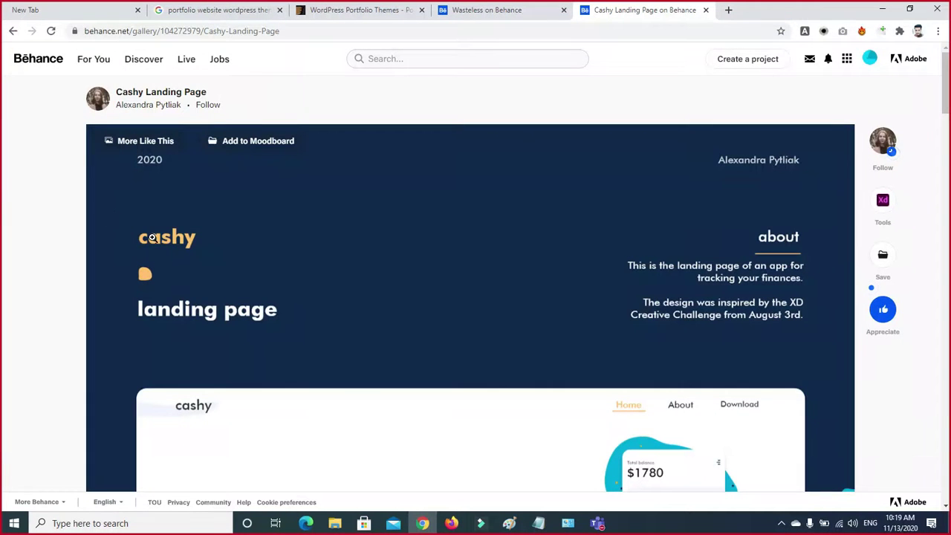
Scroll the Cashy project to its 'Thank you for watching!' ending, then back to the profile
{"action": "scroll", "coordinate": [4, 89], "scroll_direction": "down", "scroll_amount": 2}
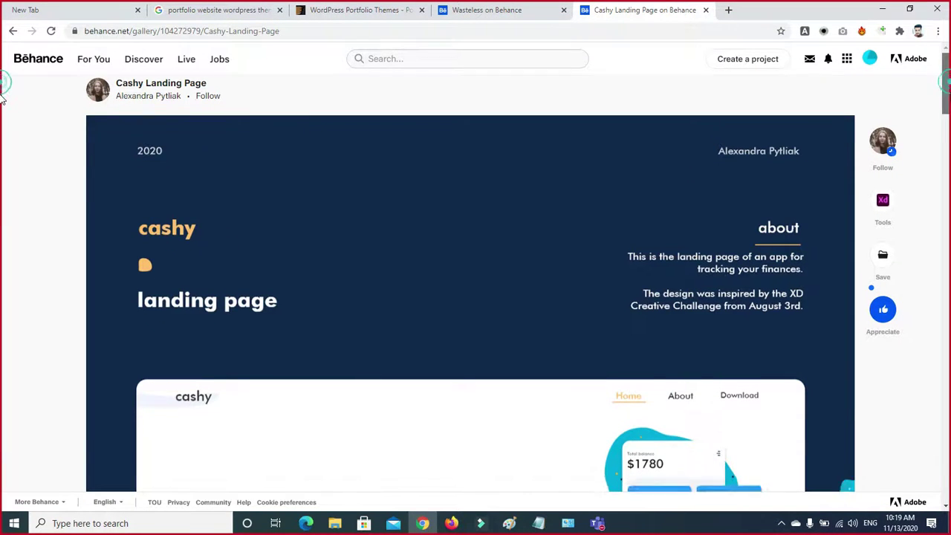
{"action": "scroll", "coordinate": [2, 104], "scroll_direction": "down", "scroll_amount": 15}
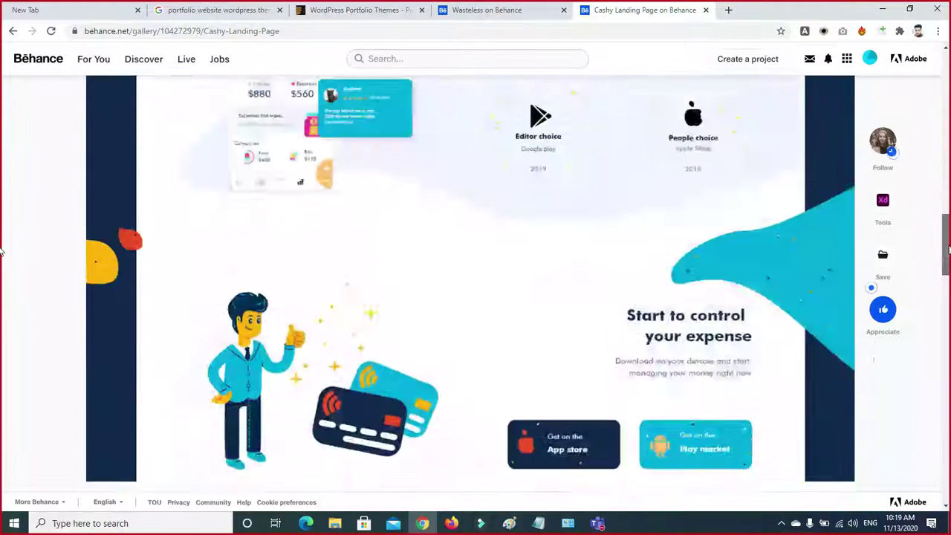
{"action": "scroll", "coordinate": [2, 342], "scroll_direction": "down", "scroll_amount": 2}
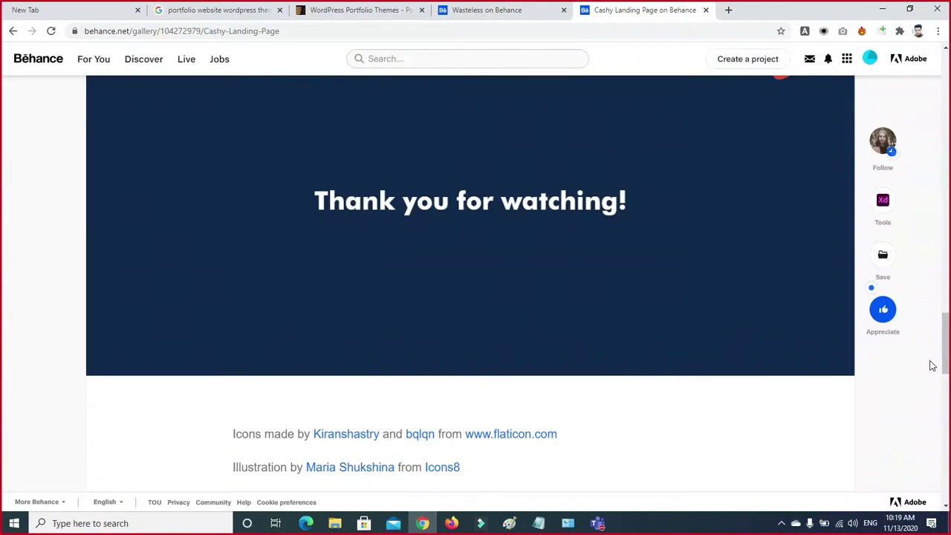
{"action": "scroll", "coordinate": [2, 346], "scroll_direction": "down", "scroll_amount": 5}
{"action": "scroll", "coordinate": [2, 349], "scroll_direction": "up", "scroll_amount": 3}
{"action": "scroll", "coordinate": [2, 371], "scroll_direction": "down", "scroll_amount": 1}
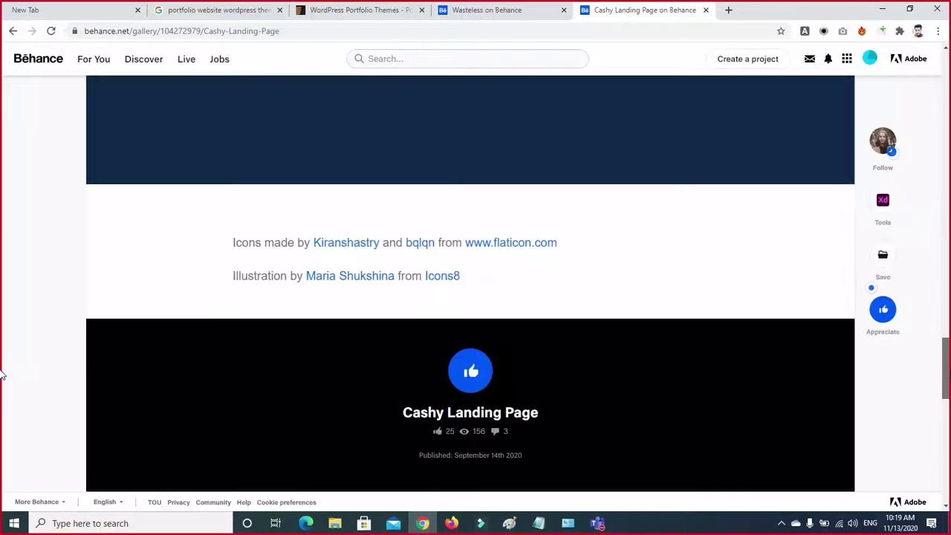
{"action": "scroll", "coordinate": [944, 397], "scroll_direction": "down", "scroll_amount": 4}
{"action": "left_click_drag", "start_coordinate": [942, 412], "coordinate": [940, 425]}
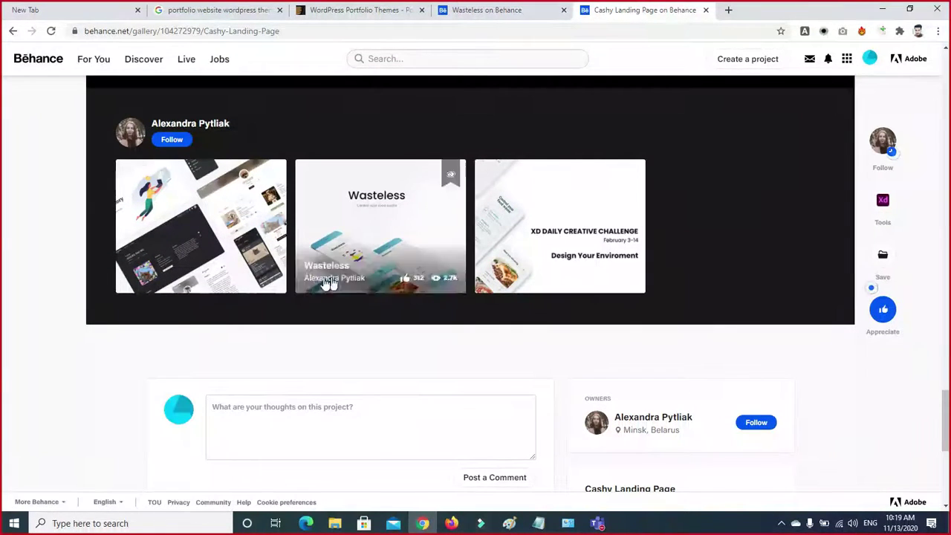
{"action": "scroll", "coordinate": [2, 420], "scroll_direction": "down", "scroll_amount": 5}
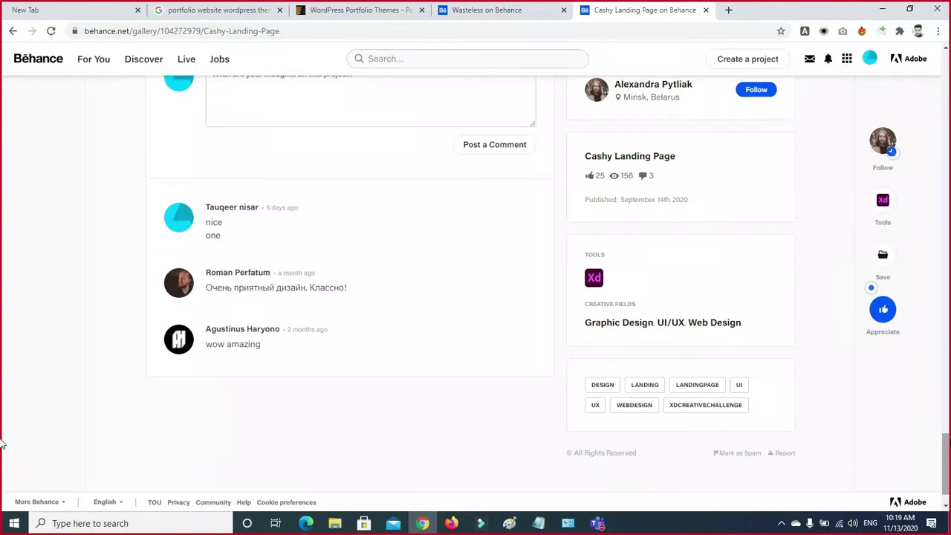
{"action": "key", "text": "Home"}
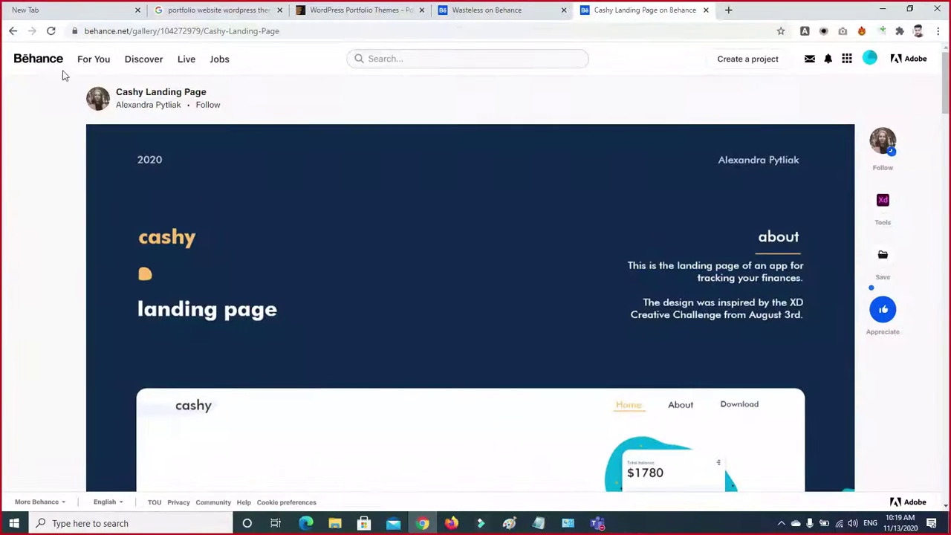
{"action": "left_click", "coordinate": [13, 31]}
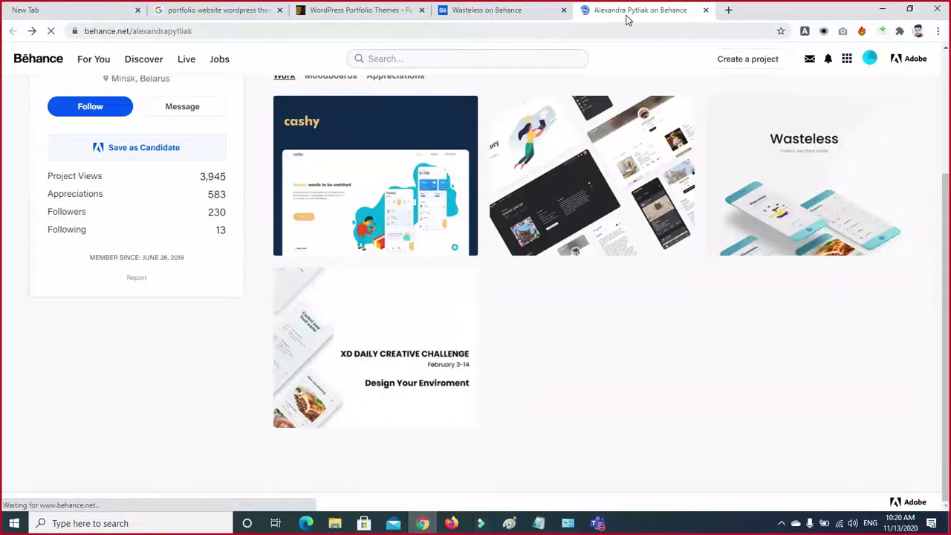
Reopen grace black landing page from your profile in the editor and insert a text block
{"action": "left_click", "coordinate": [706, 11]}
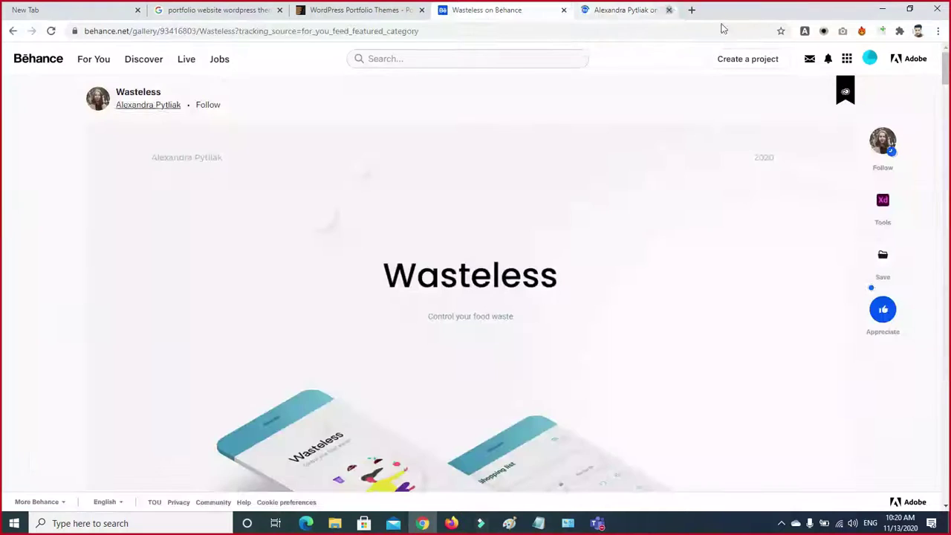
{"action": "left_click", "coordinate": [872, 68]}
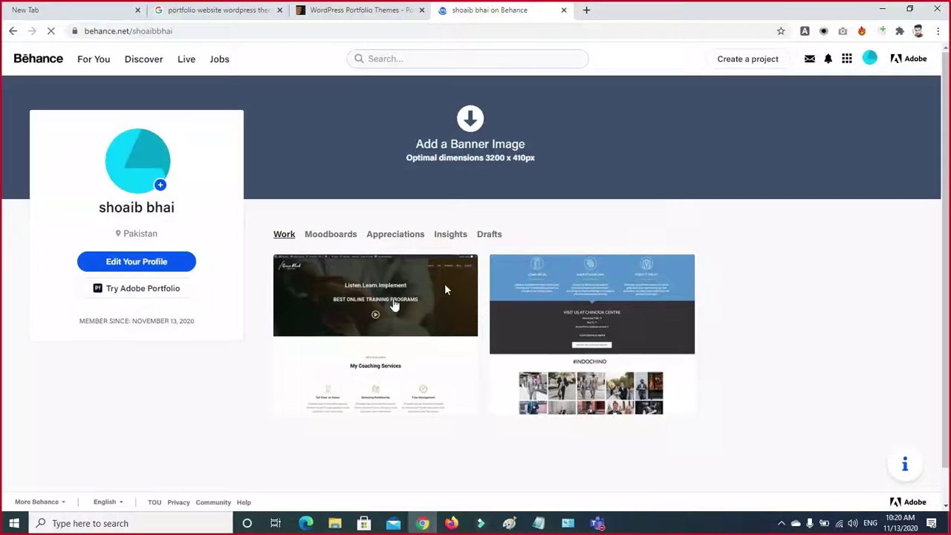
{"action": "mouse_move", "coordinate": [368, 336]}
{"action": "left_click", "coordinate": [303, 273]}
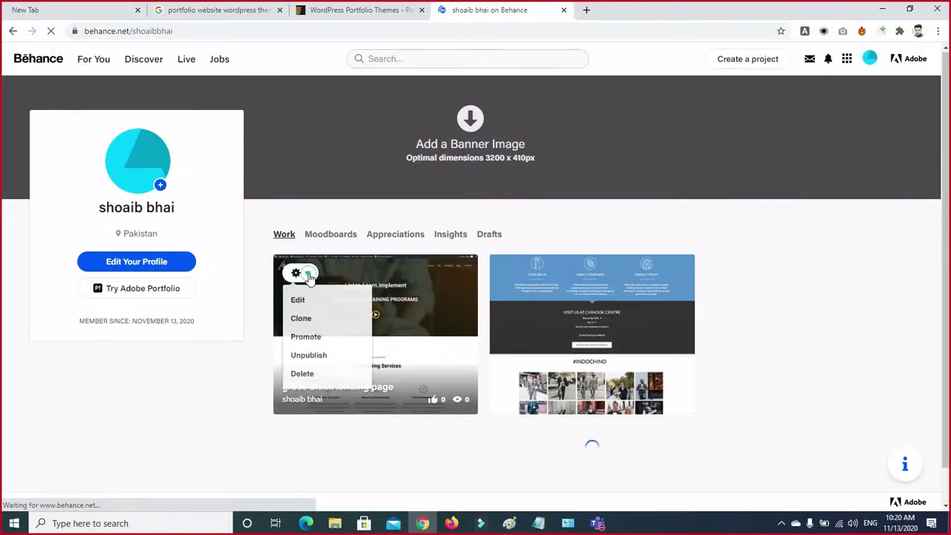
{"action": "left_click", "coordinate": [301, 300]}
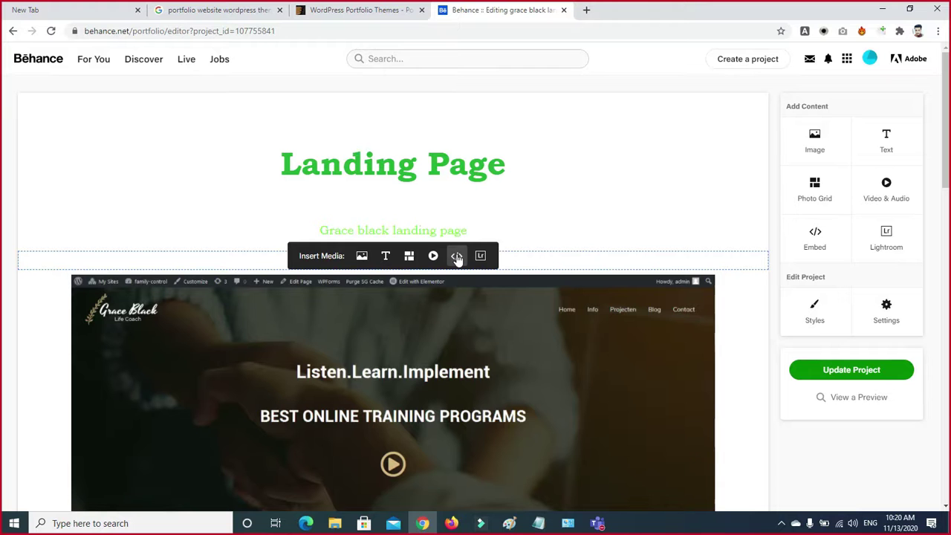
{"action": "left_click", "coordinate": [385, 256]}
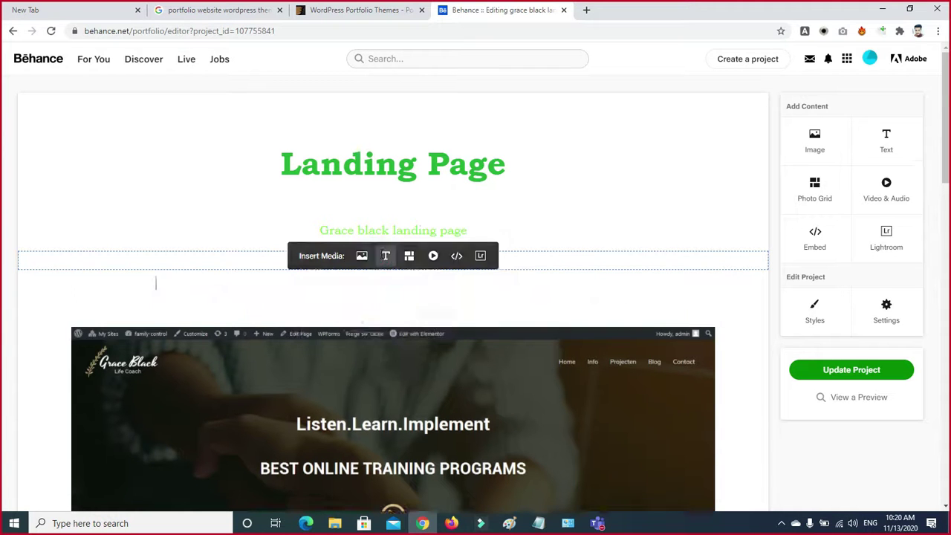
Google 'landing pages qoute' in a new tab
{"action": "left_click", "coordinate": [587, 9]}
{"action": "type", "text": "g"}
{"action": "key", "text": "Return"}
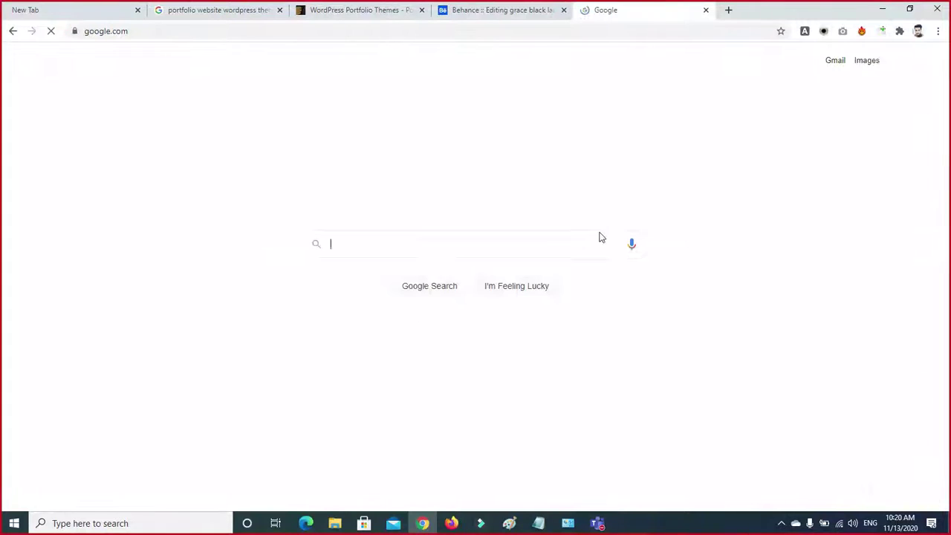
{"action": "type", "text": "landing"}
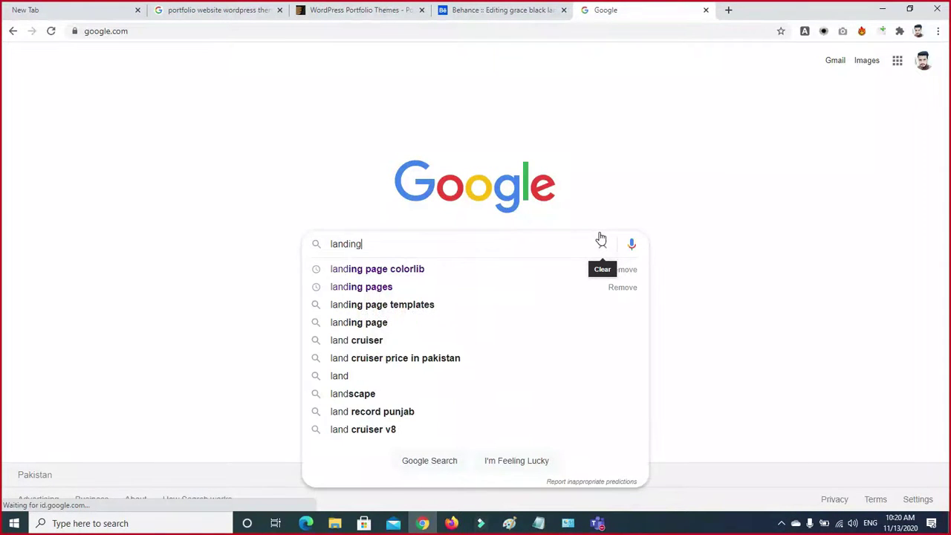
{"action": "type", "text": " pages qoute"}
{"action": "key", "text": "Return"}
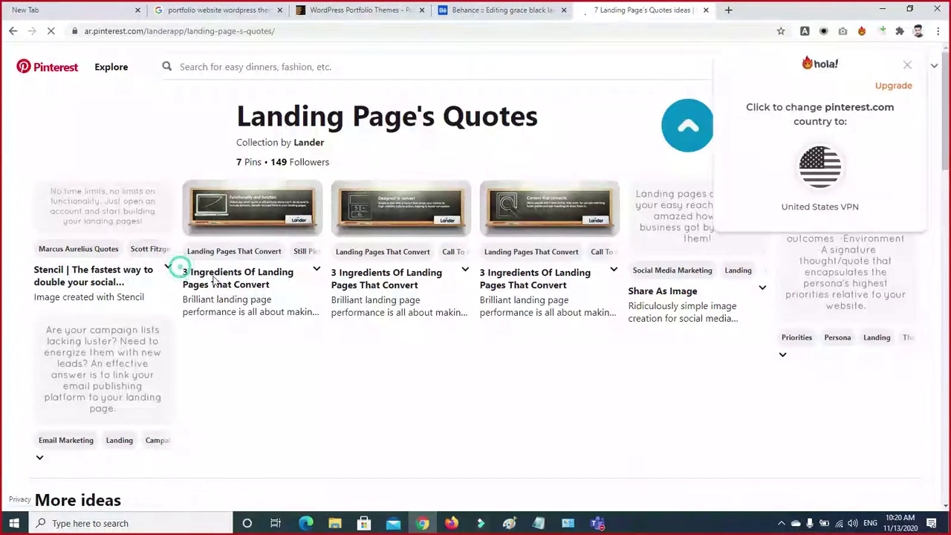
Open the '3 Ingredients Of Landing Pages That Convert' pin, select its description, return to Behance
{"action": "left_click_drag", "start_coordinate": [286, 311], "coordinate": [329, 297]}
{"action": "left_click", "coordinate": [329, 344]}
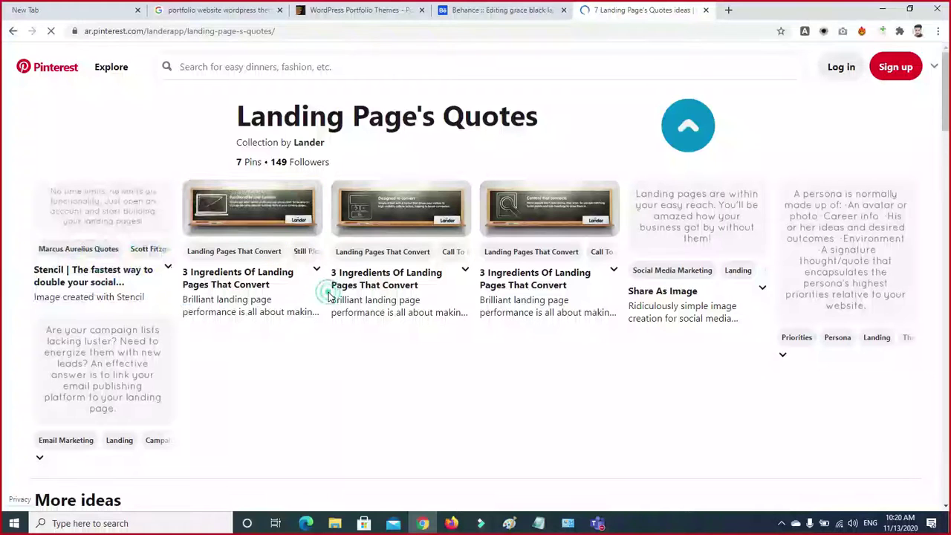
{"action": "left_click", "coordinate": [470, 274]}
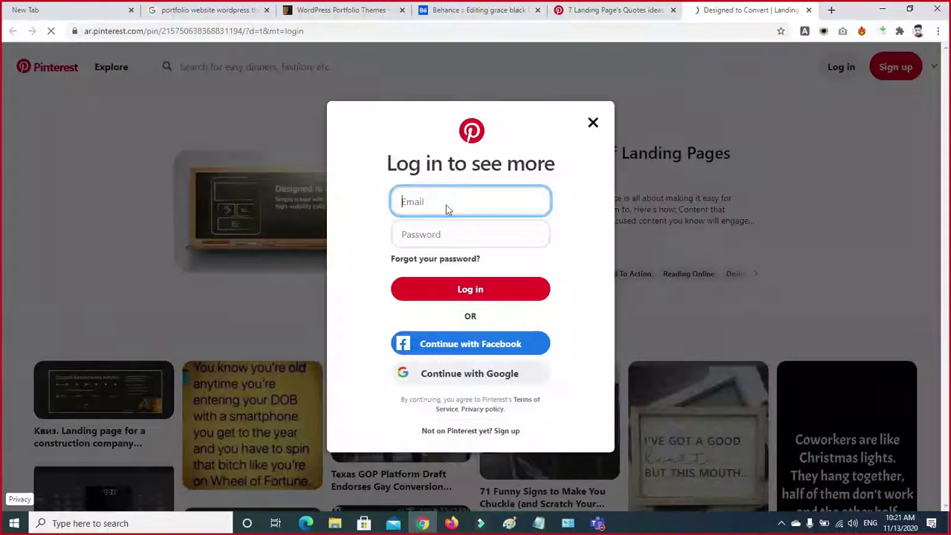
{"action": "left_click", "coordinate": [593, 122]}
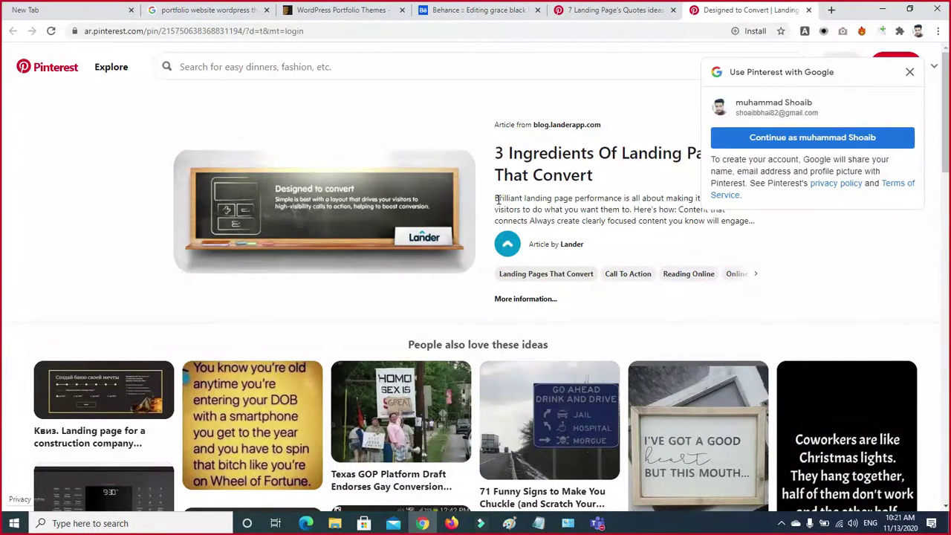
{"action": "left_click_drag", "start_coordinate": [496, 198], "coordinate": [753, 221]}
{"action": "left_click", "coordinate": [752, 221]}
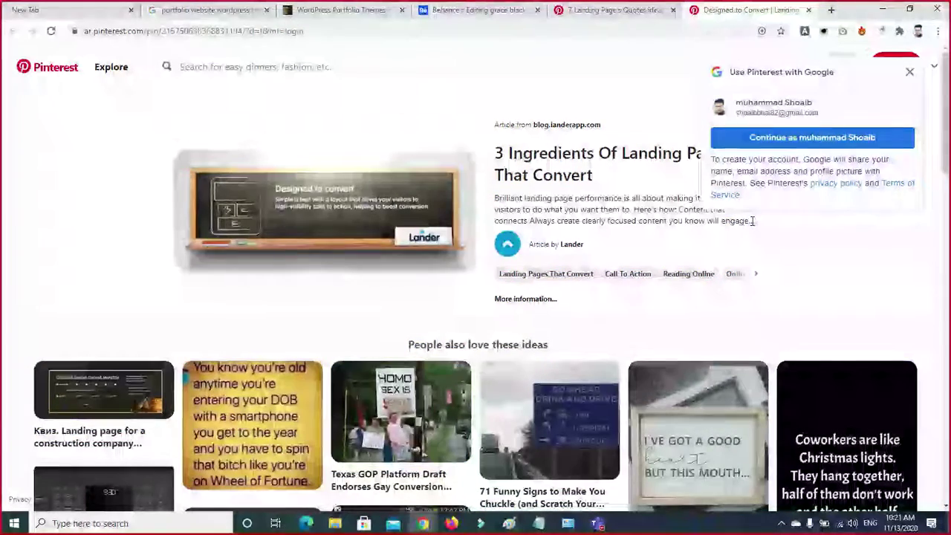
{"action": "triple_click", "coordinate": [751, 221]}
{"action": "key", "text": "ctrl+c"}
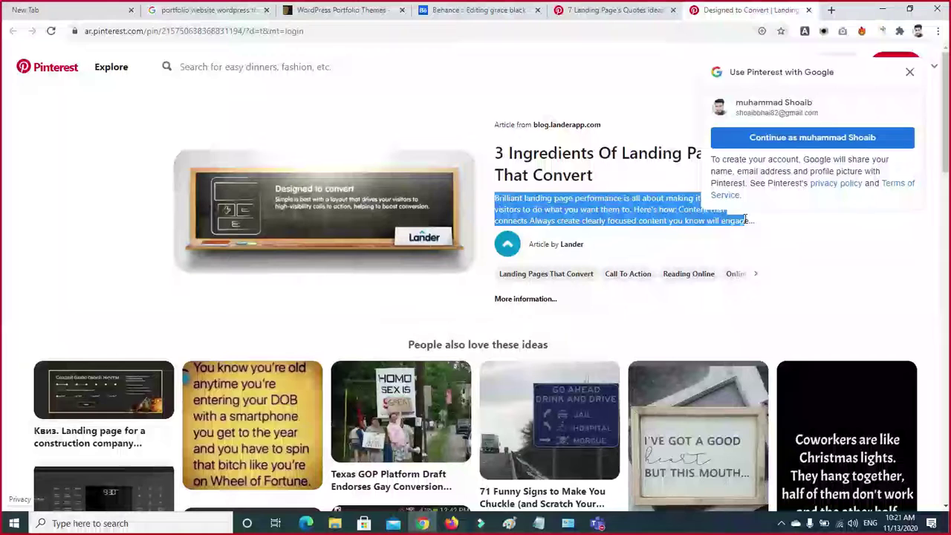
{"action": "left_click", "coordinate": [479, 10]}
Paste the 'Brilliant landing page performance…' paragraph into the new block and centre it
{"action": "mouse_move", "coordinate": [374, 106]}
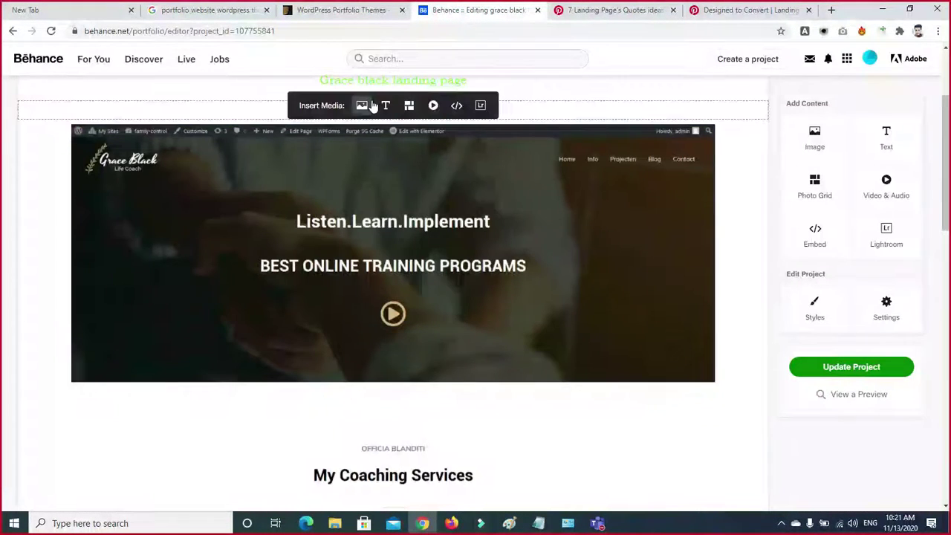
{"action": "key", "text": "ctrl+z"}
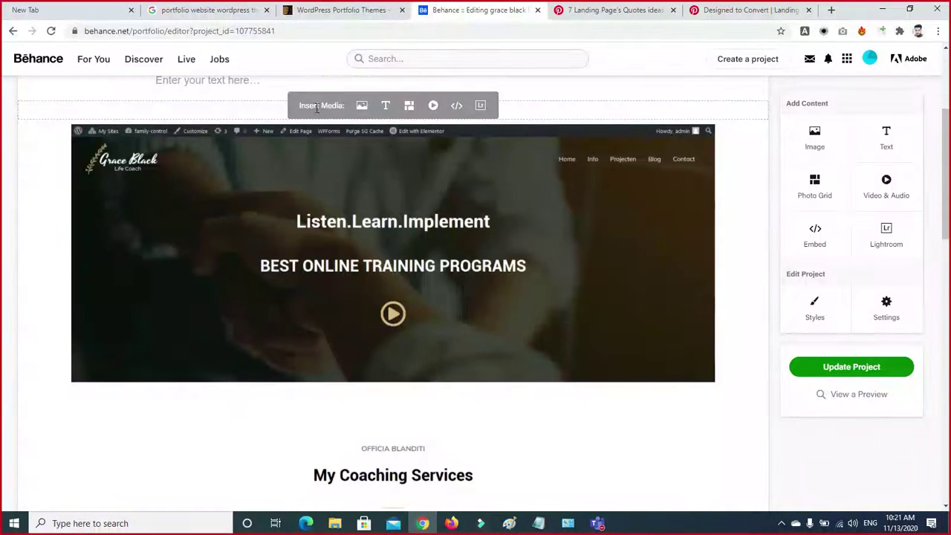
{"action": "scroll", "coordinate": [4, 160], "scroll_direction": "up", "scroll_amount": 2}
{"action": "left_click", "coordinate": [264, 192]}
{"action": "key", "text": "ctrl+v"}
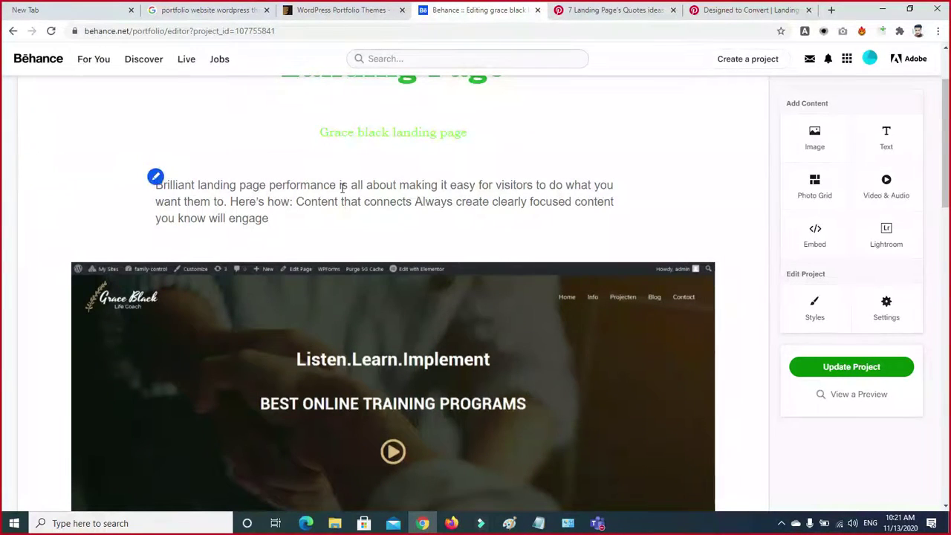
{"action": "left_click_drag", "start_coordinate": [275, 219], "coordinate": [156, 185]}
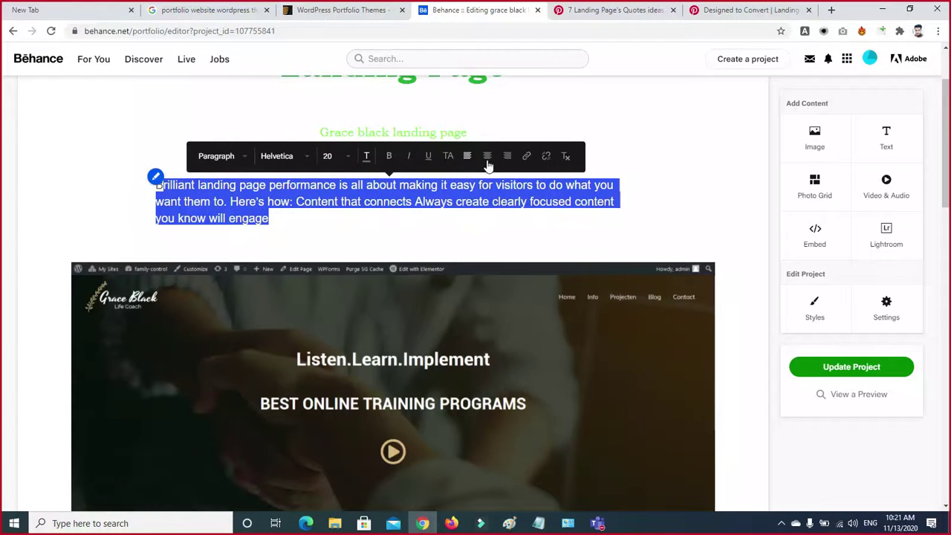
{"action": "left_click", "coordinate": [488, 163]}
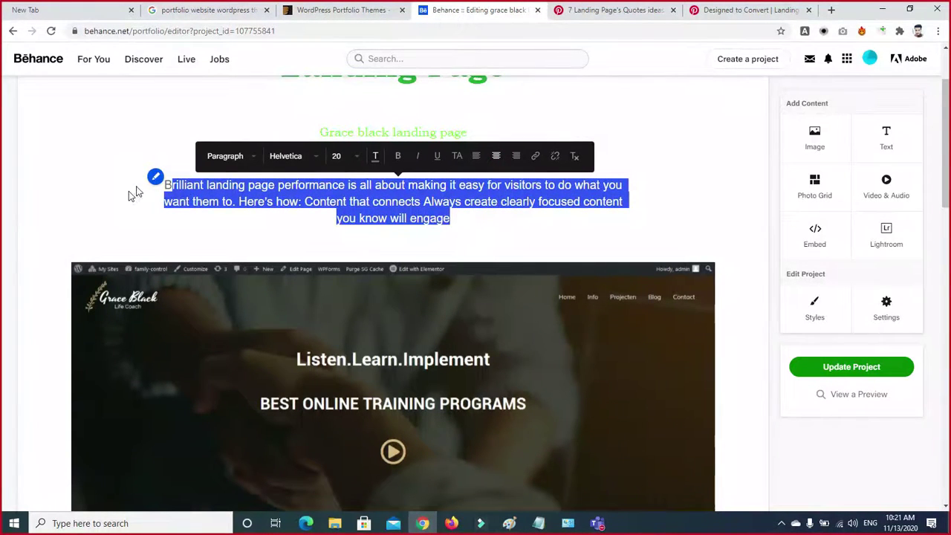
Colour the paragraph near-black #151414
{"action": "left_click_drag", "start_coordinate": [165, 185], "coordinate": [453, 219]}
{"action": "left_click", "coordinate": [376, 155]}
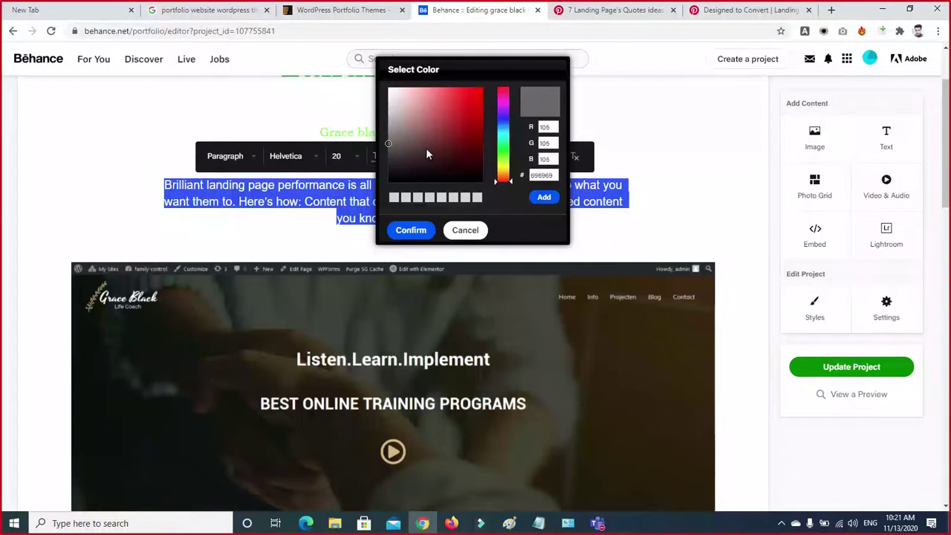
{"action": "left_click_drag", "start_coordinate": [390, 147], "coordinate": [393, 181]}
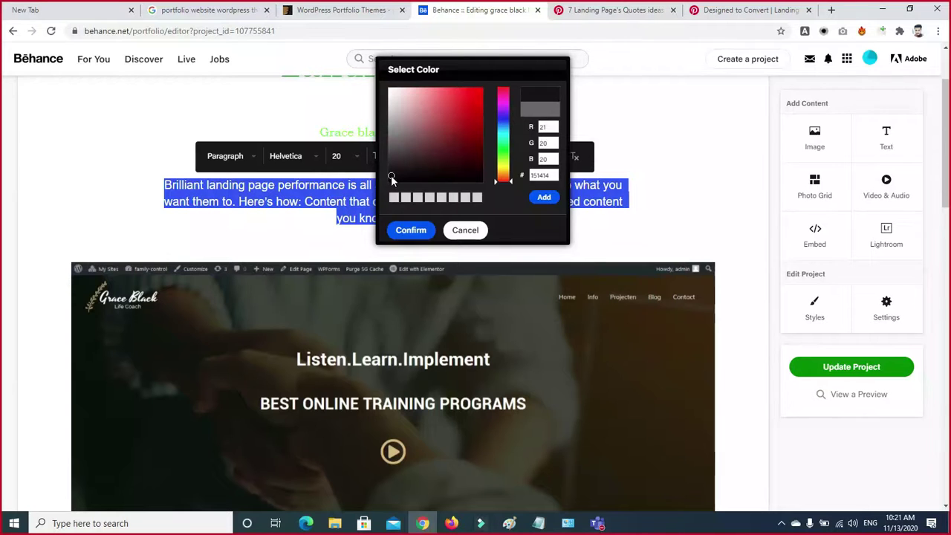
{"action": "left_click", "coordinate": [411, 231]}
{"action": "left_click", "coordinate": [111, 216]}
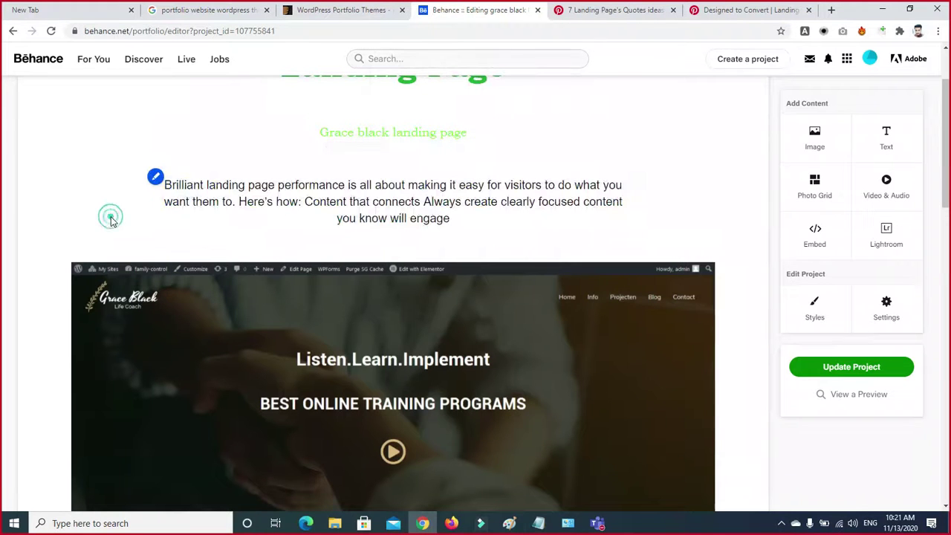
{"action": "scroll", "coordinate": [632, 157], "scroll_direction": "up", "scroll_amount": 1}
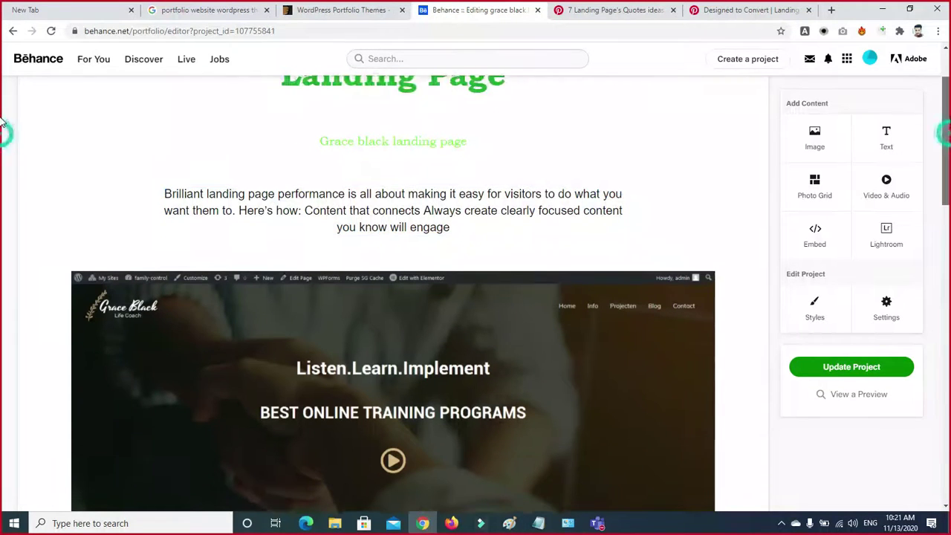
Change the 'Grace black landing page' subtitle colour from green to near-black #071200
{"action": "triple_click", "coordinate": [417, 201]}
{"action": "left_click", "coordinate": [473, 200]}
{"action": "left_click_drag", "start_coordinate": [476, 199], "coordinate": [318, 201]}
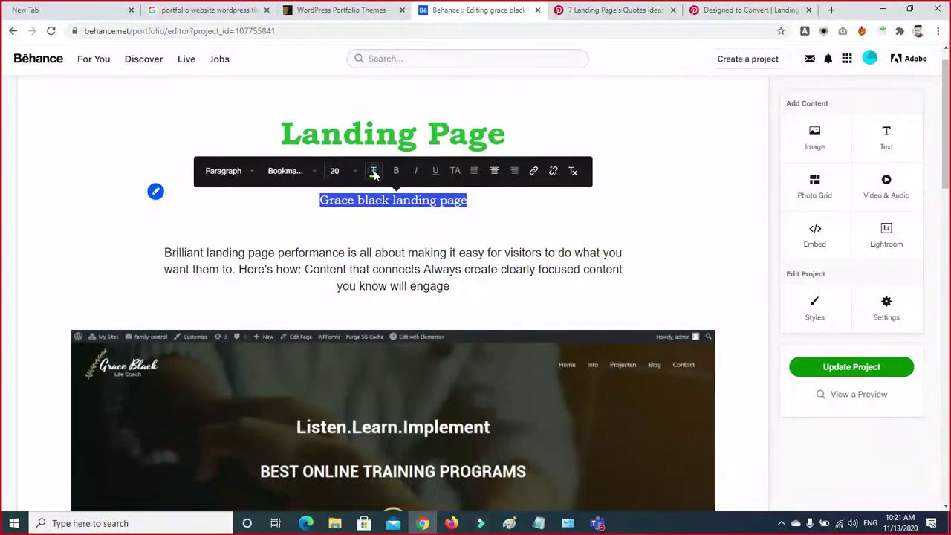
{"action": "left_click", "coordinate": [373, 171]}
{"action": "left_click_drag", "start_coordinate": [476, 109], "coordinate": [480, 189]}
{"action": "left_click", "coordinate": [410, 254]}
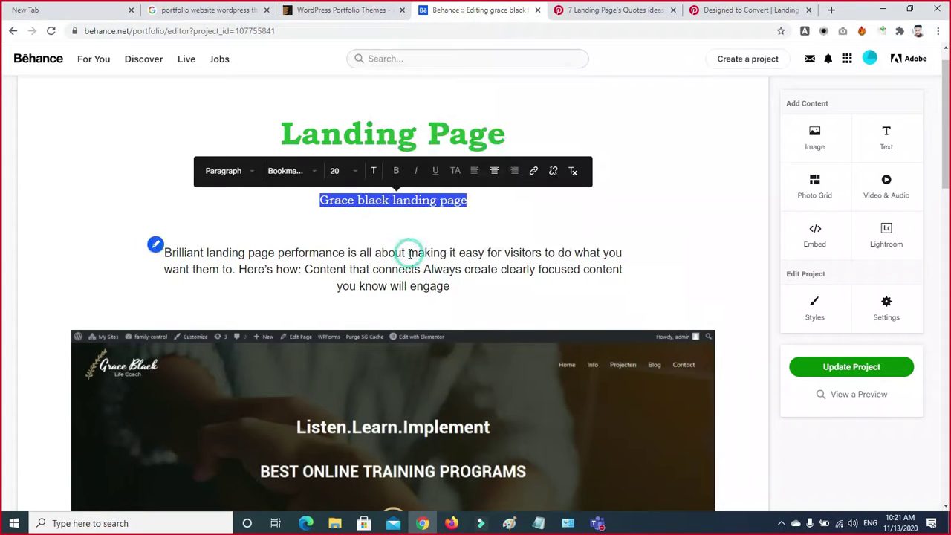
{"action": "left_click", "coordinate": [612, 223]}
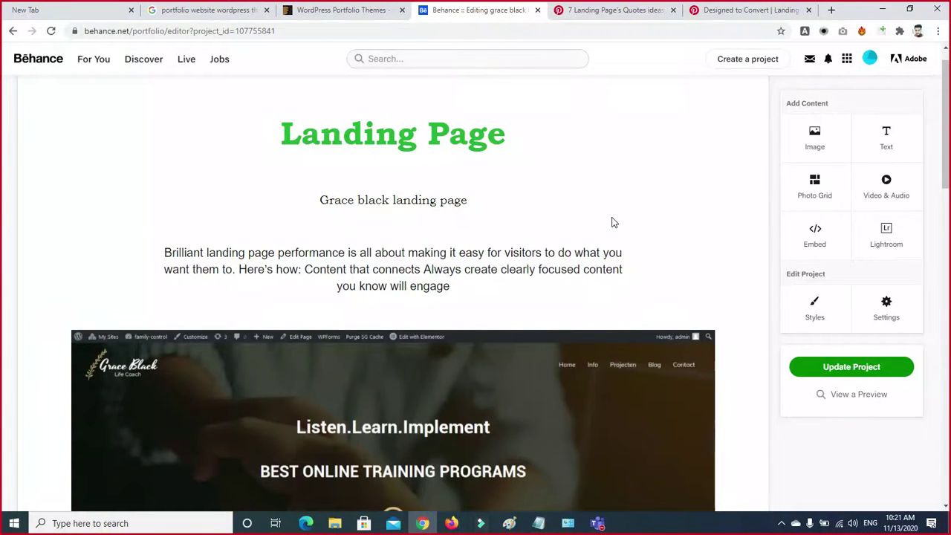
Enlarge the subtitle to font size 23, then to 29
{"action": "left_click", "coordinate": [455, 205]}
{"action": "left_click_drag", "start_coordinate": [480, 200], "coordinate": [318, 196]}
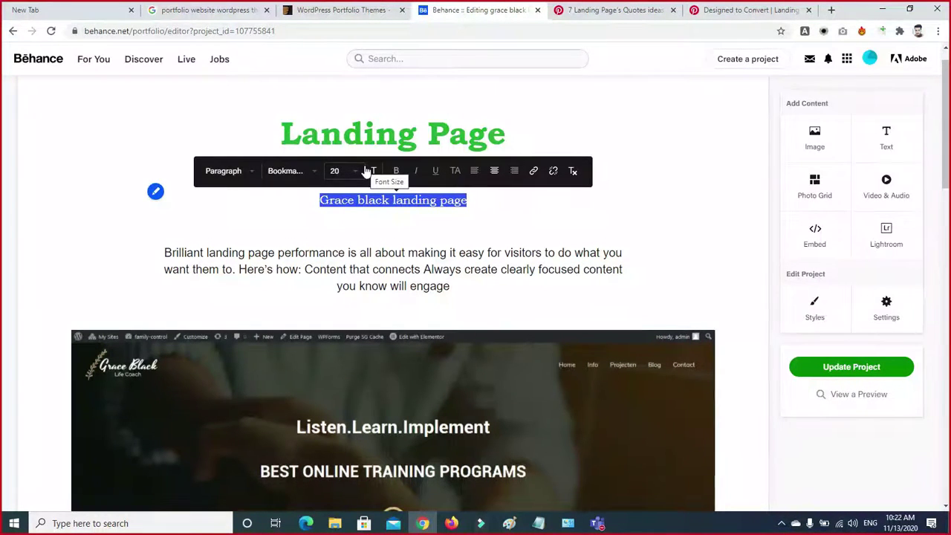
{"action": "left_click", "coordinate": [357, 172]}
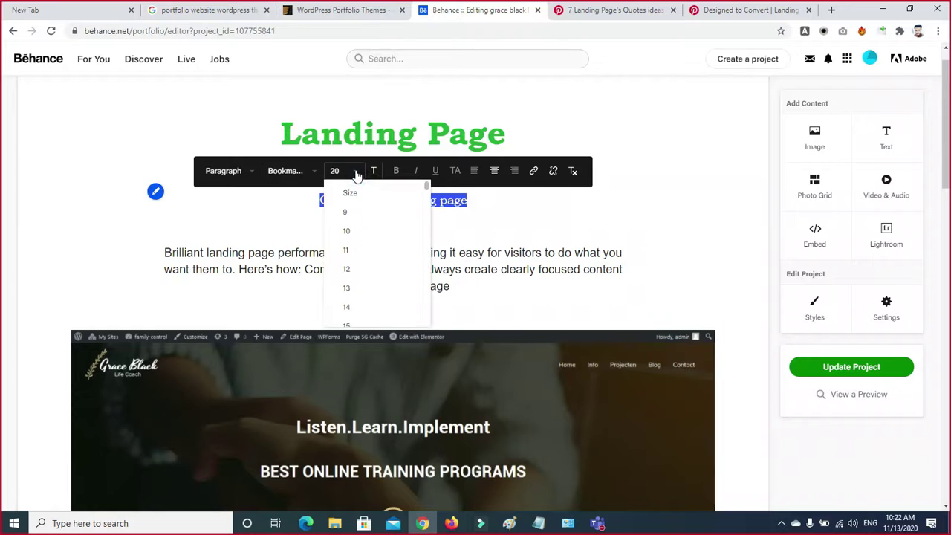
{"action": "left_click_drag", "start_coordinate": [426, 189], "coordinate": [428, 200]}
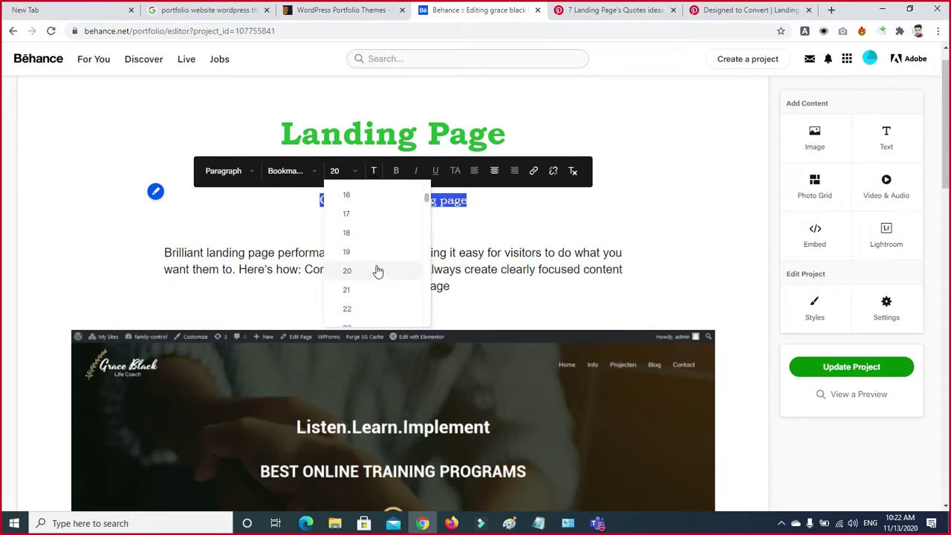
{"action": "left_click", "coordinate": [370, 325]}
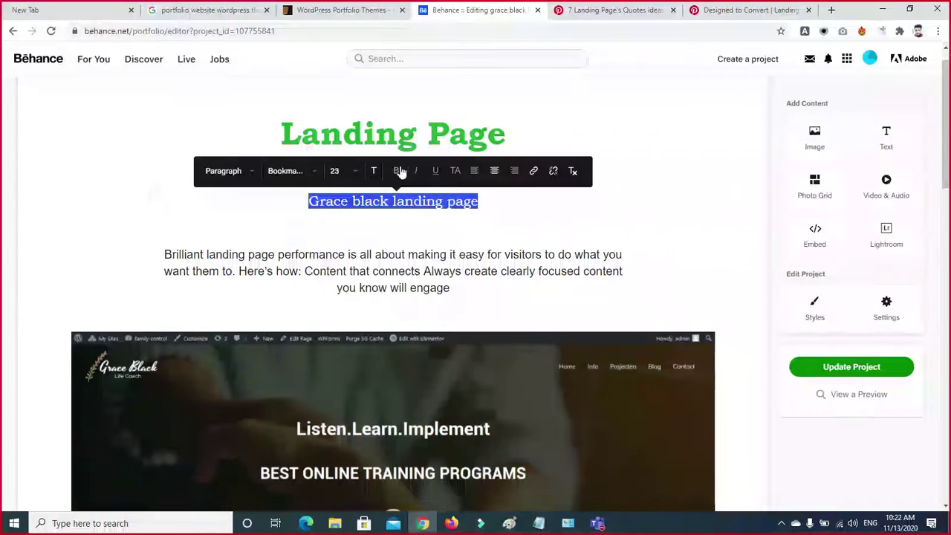
{"action": "left_click", "coordinate": [356, 171]}
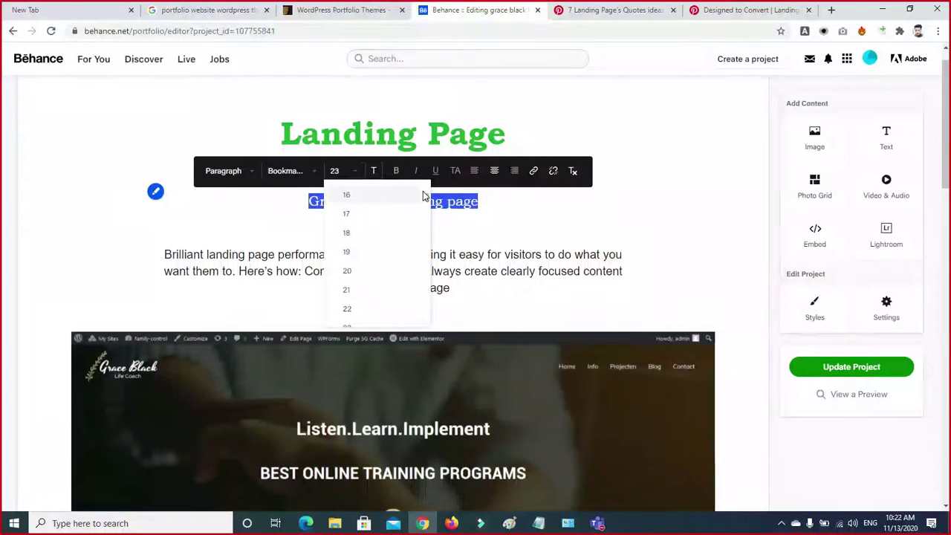
{"action": "left_click_drag", "start_coordinate": [425, 195], "coordinate": [429, 210]}
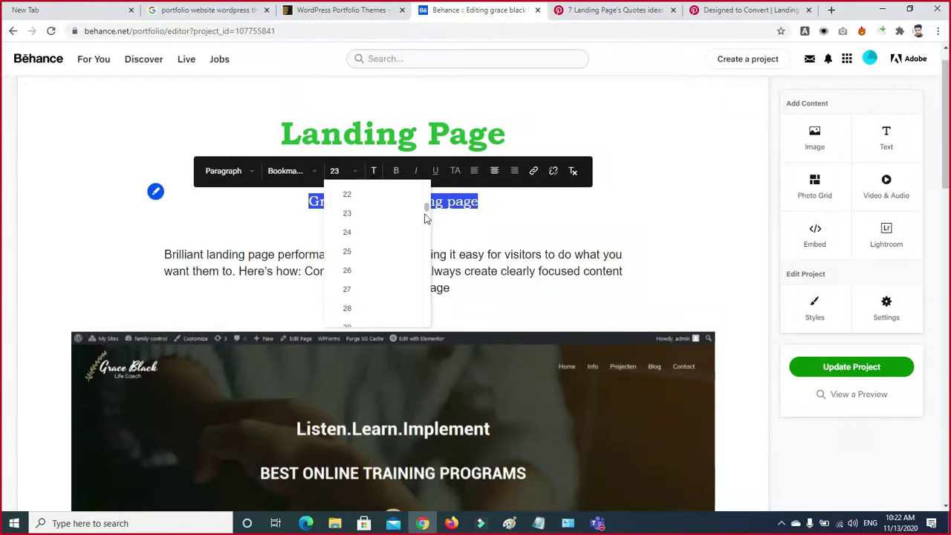
{"action": "left_click", "coordinate": [371, 322]}
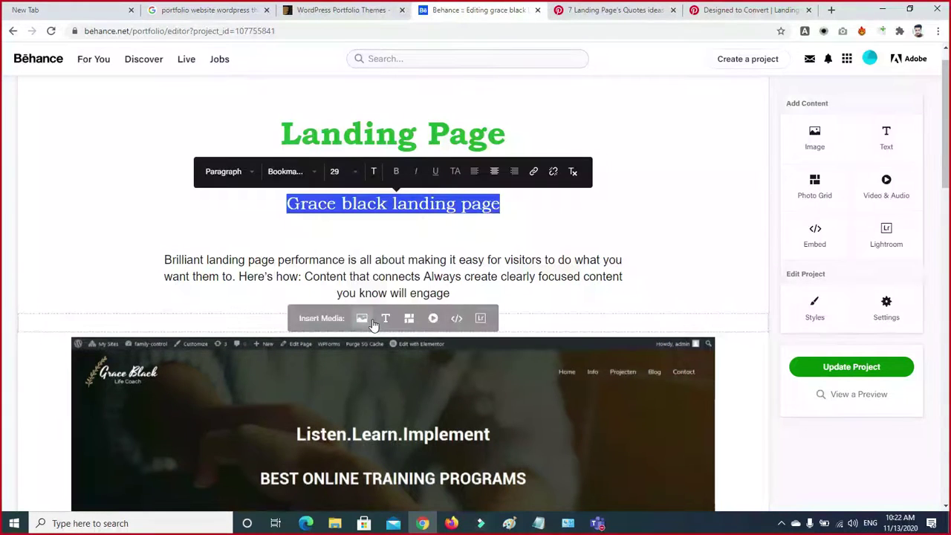
{"action": "left_click", "coordinate": [272, 236]}
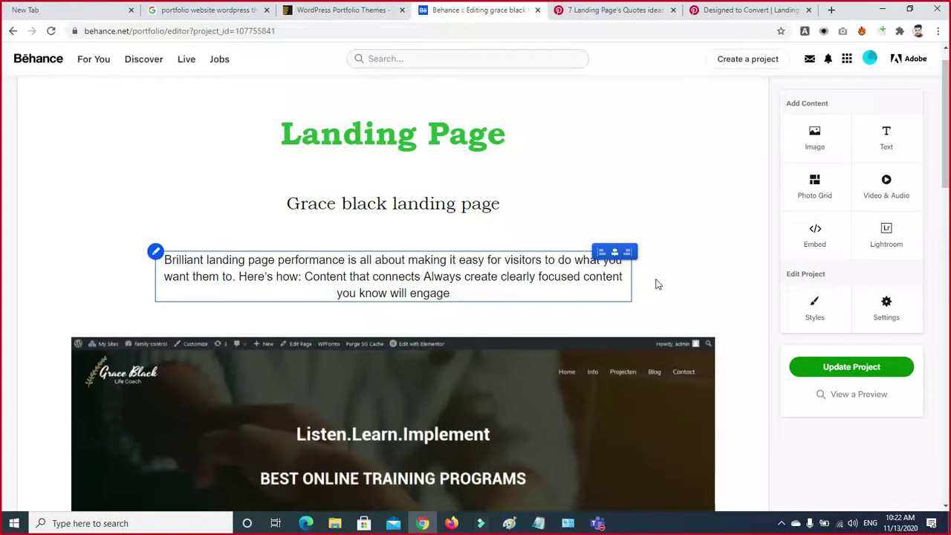
Check the new paragraph, then save the project with Update Project
{"action": "right_click", "coordinate": [554, 241]}
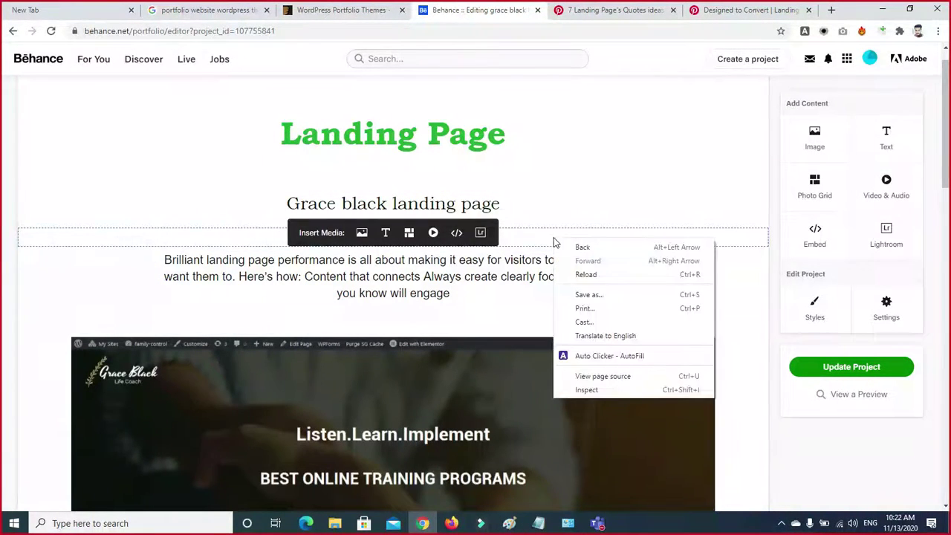
{"action": "left_click", "coordinate": [514, 238]}
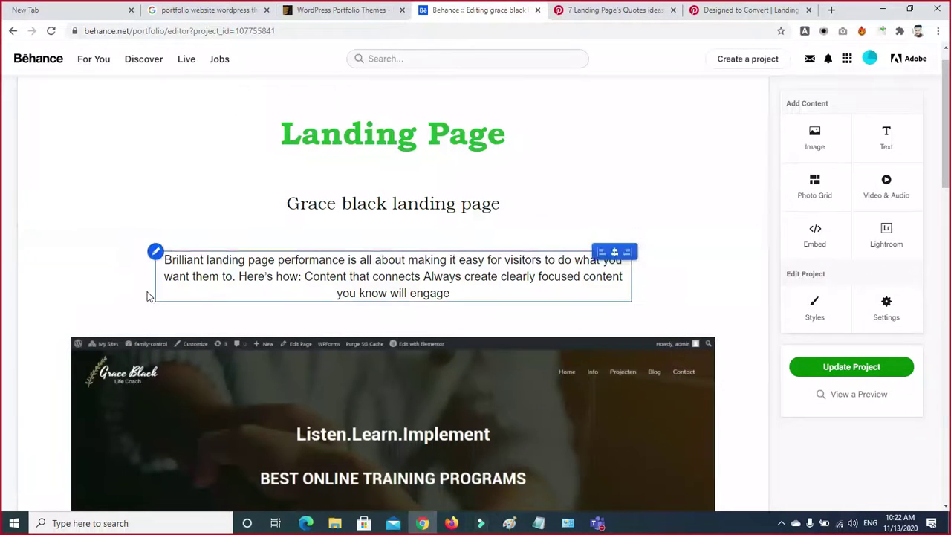
{"action": "mouse_move", "coordinate": [182, 241]}
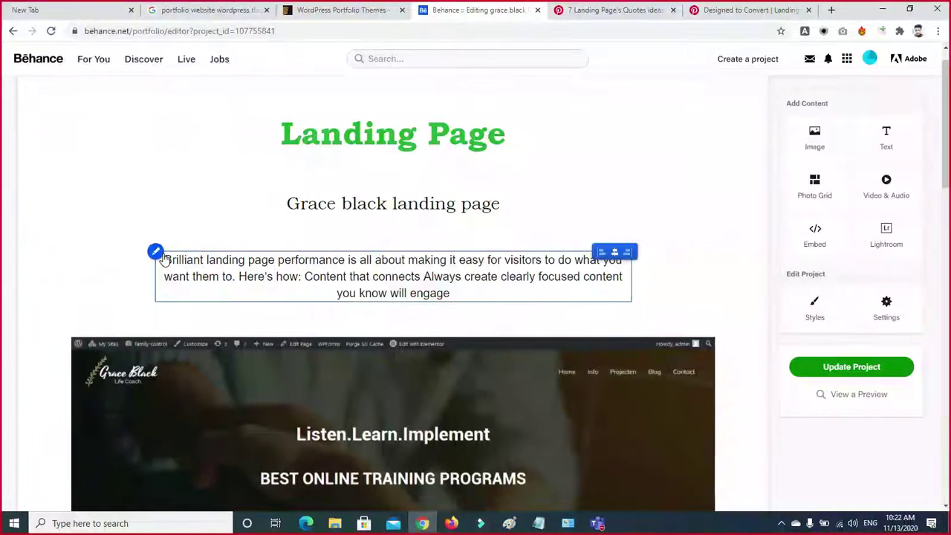
{"action": "left_click", "coordinate": [155, 249]}
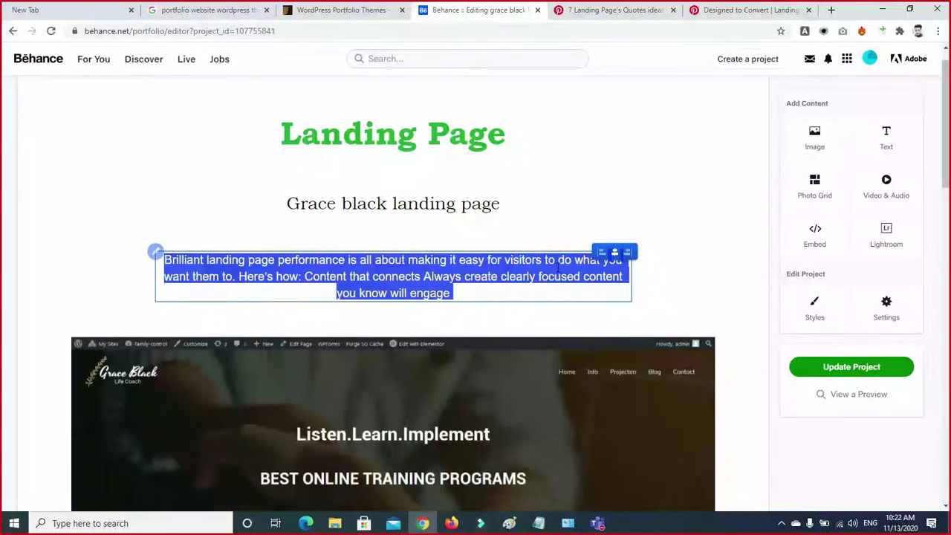
{"action": "left_click", "coordinate": [516, 298]}
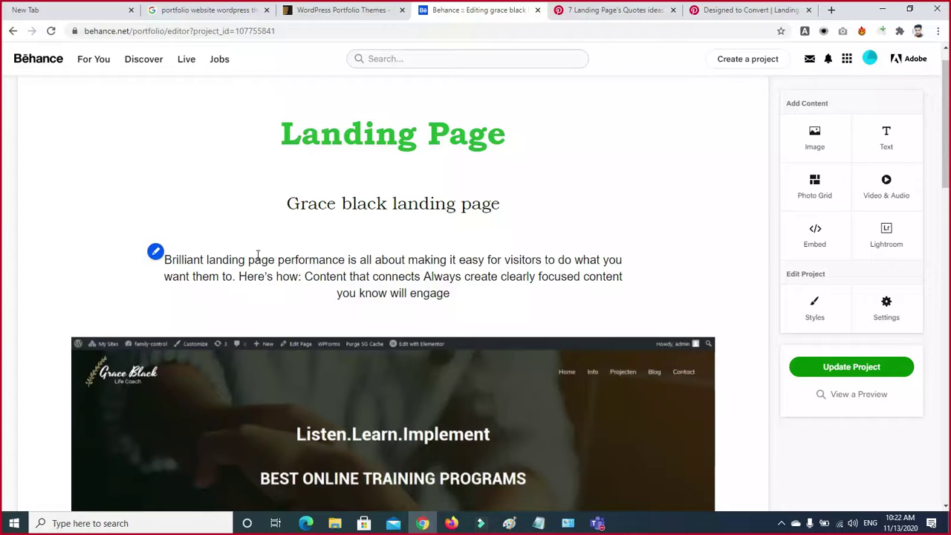
{"action": "left_click", "coordinate": [154, 255]}
{"action": "key", "text": "ctrl+a"}
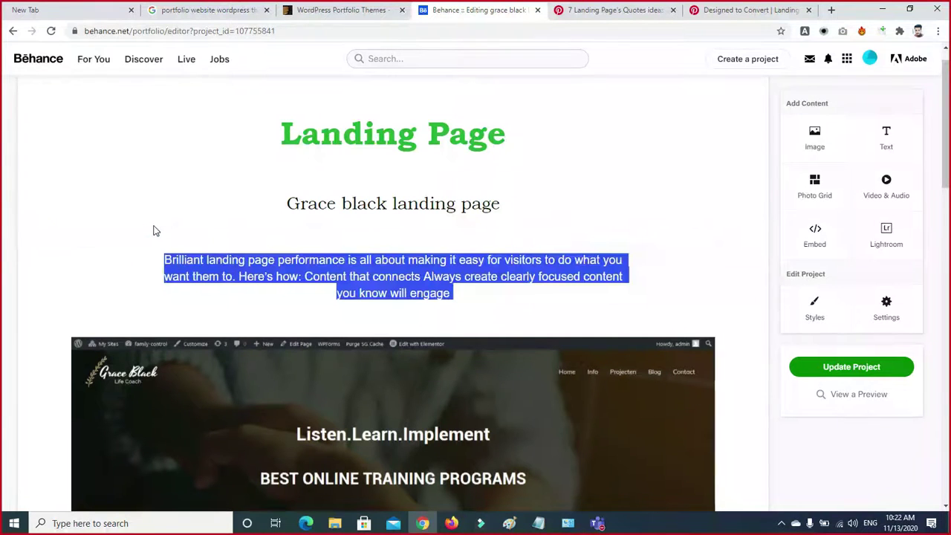
{"action": "left_click", "coordinate": [179, 236]}
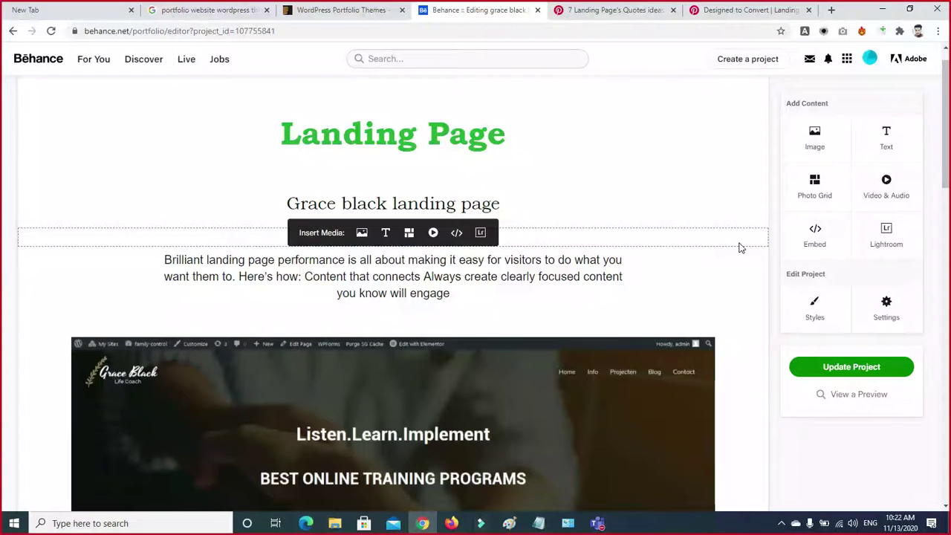
{"action": "right_click", "coordinate": [699, 239]}
{"action": "left_click", "coordinate": [699, 238]}
{"action": "scroll", "coordinate": [940, 253], "scroll_direction": "down", "scroll_amount": 1}
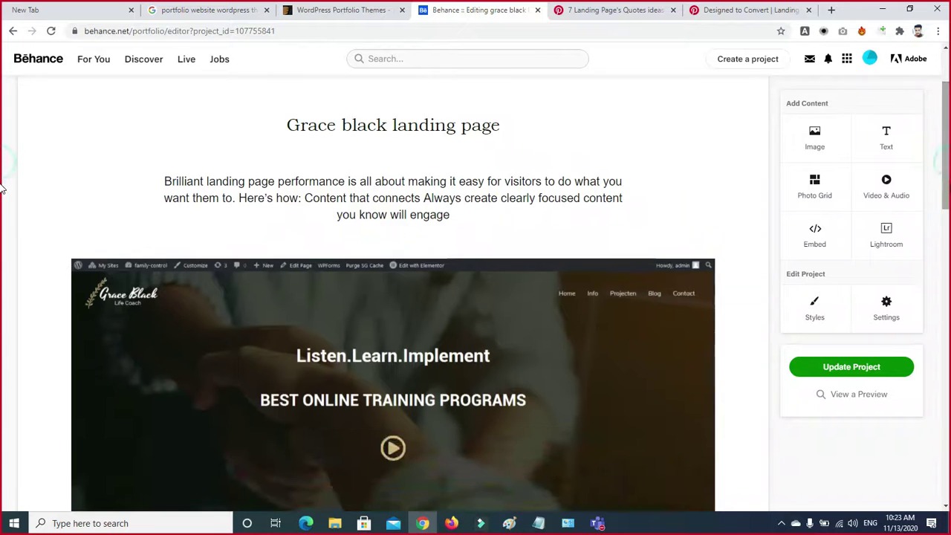
{"action": "left_click", "coordinate": [832, 375]}
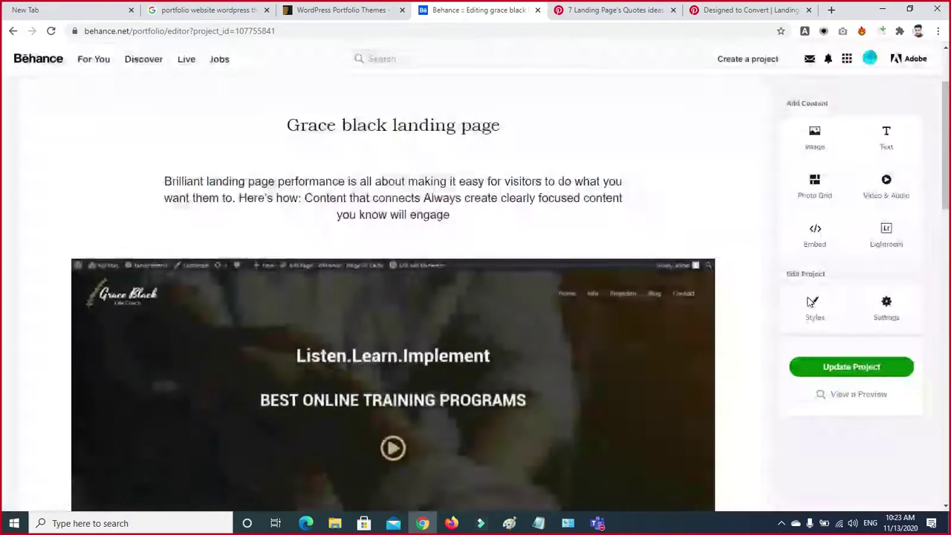
In Styles, set the page background colour to green 5BD28F
{"action": "left_click", "coordinate": [810, 300]}
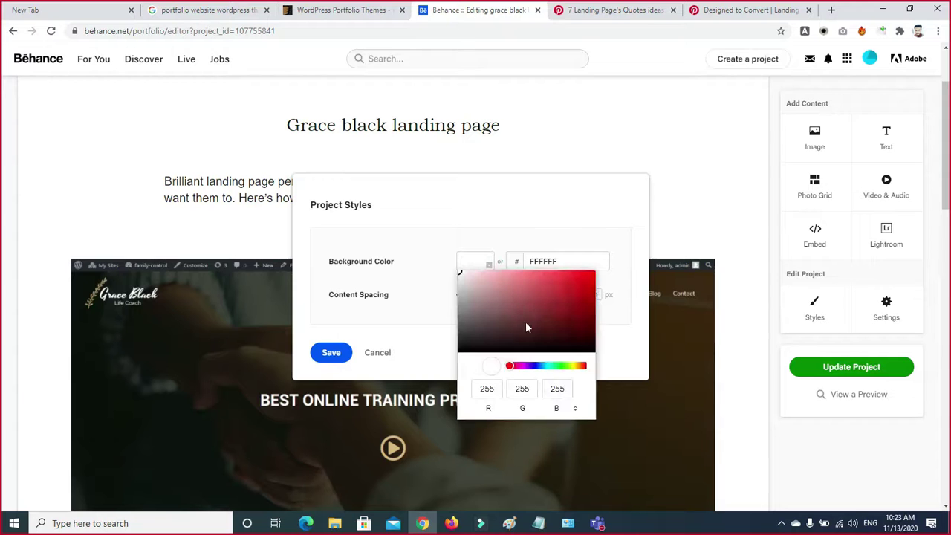
{"action": "left_click", "coordinate": [593, 284]}
{"action": "left_click_drag", "start_coordinate": [532, 309], "coordinate": [470, 328]}
{"action": "left_click_drag", "start_coordinate": [510, 365], "coordinate": [535, 365]}
{"action": "left_click_drag", "start_coordinate": [530, 292], "coordinate": [535, 285]}
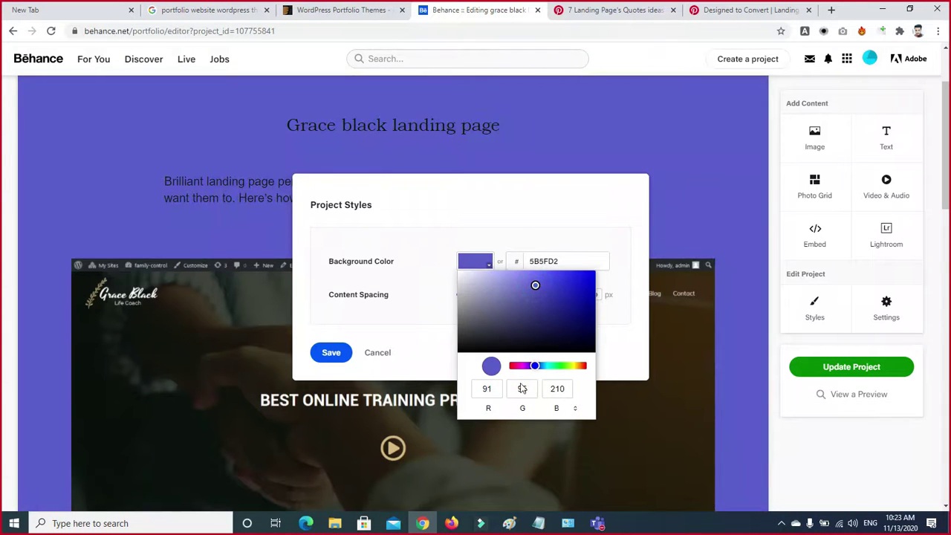
{"action": "left_click_drag", "start_coordinate": [533, 365], "coordinate": [558, 373]}
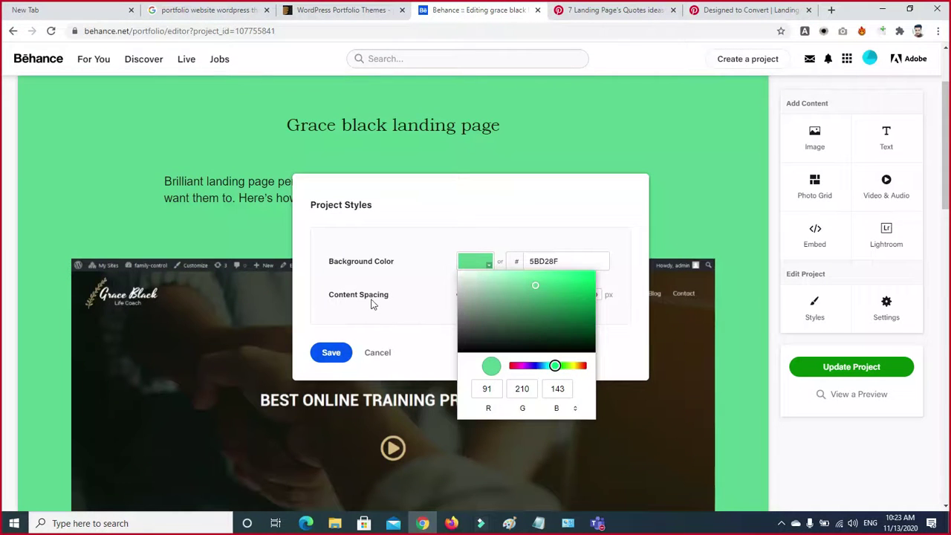
{"action": "left_click", "coordinate": [409, 336]}
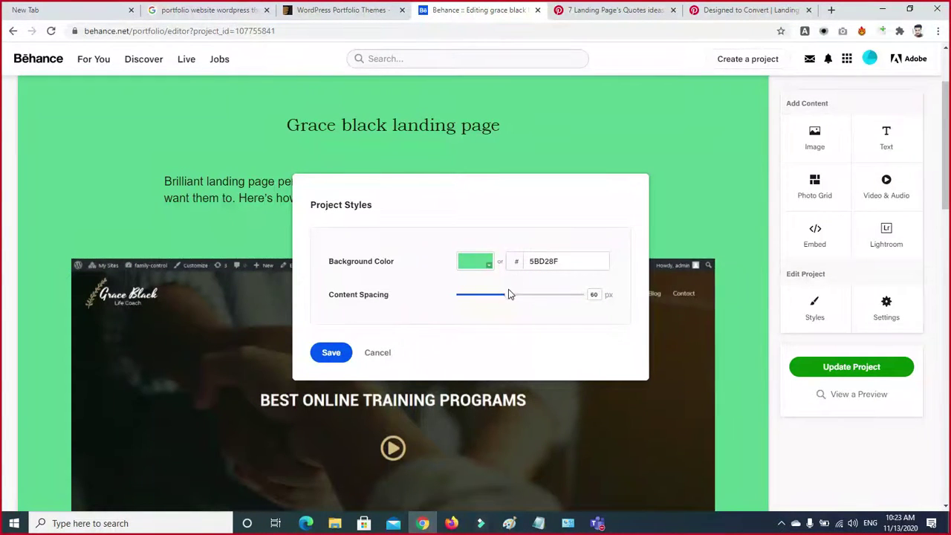
Set content spacing to 56 px and save the style changes
{"action": "mouse_move", "coordinate": [507, 300]}
{"action": "left_mouse_down"}
{"action": "mouse_move", "coordinate": [479, 298]}
{"action": "mouse_move", "coordinate": [507, 297]}
{"action": "left_mouse_up"}
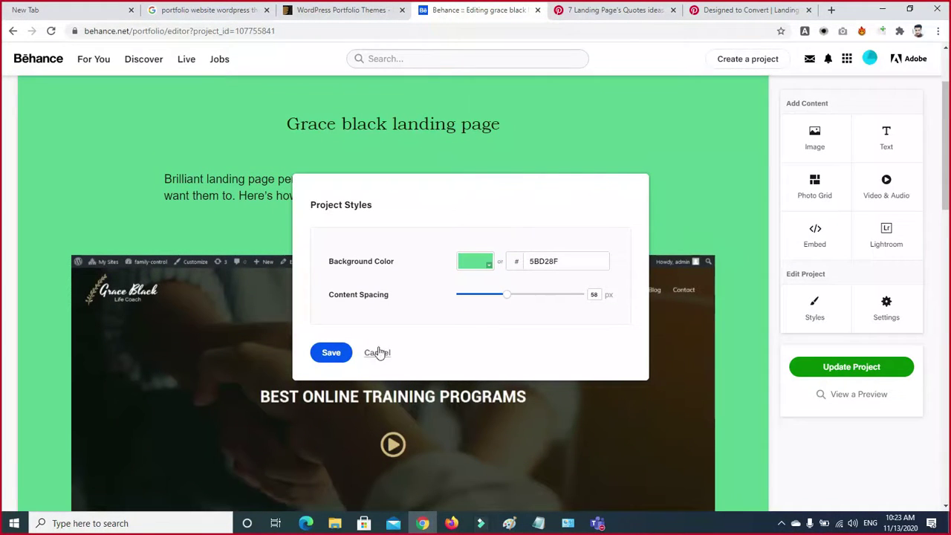
{"action": "left_click_drag", "start_coordinate": [508, 295], "coordinate": [512, 295]}
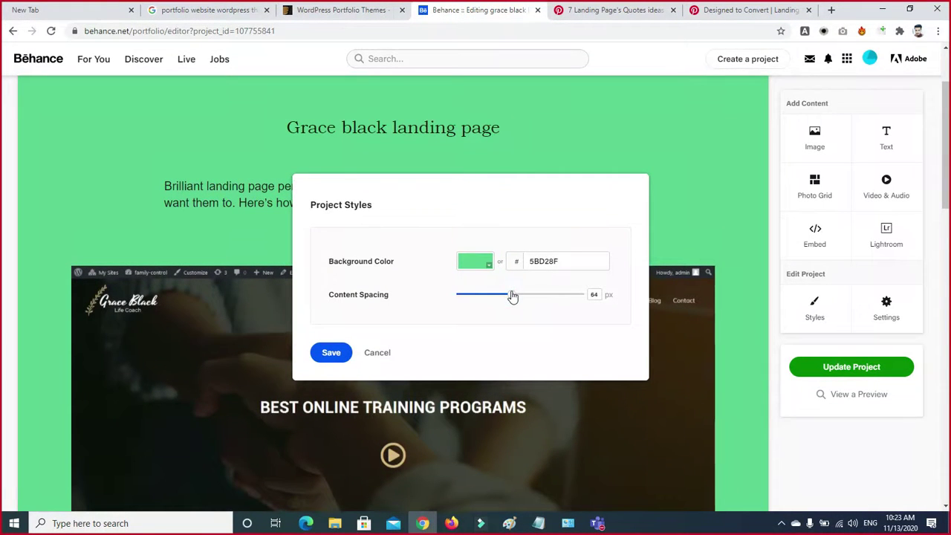
{"action": "left_click", "coordinate": [505, 296]}
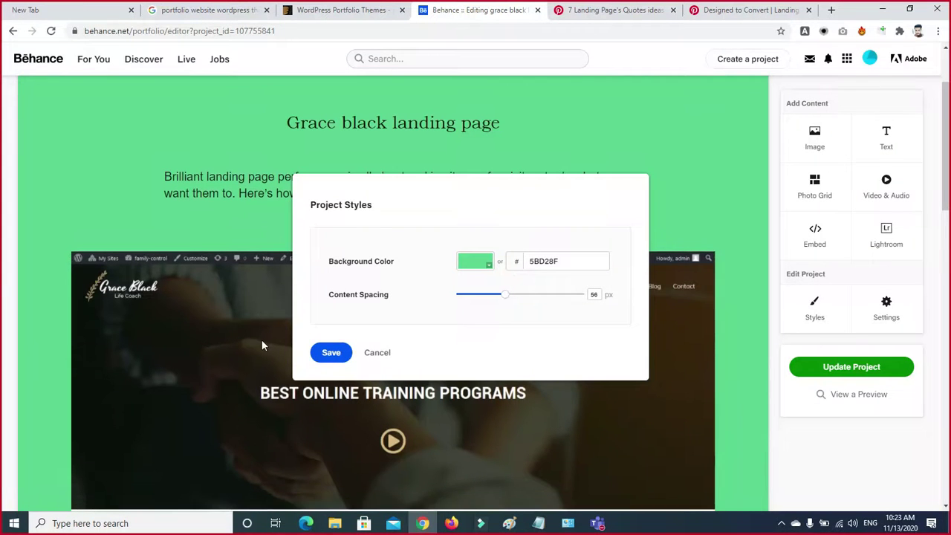
{"action": "left_click", "coordinate": [327, 353]}
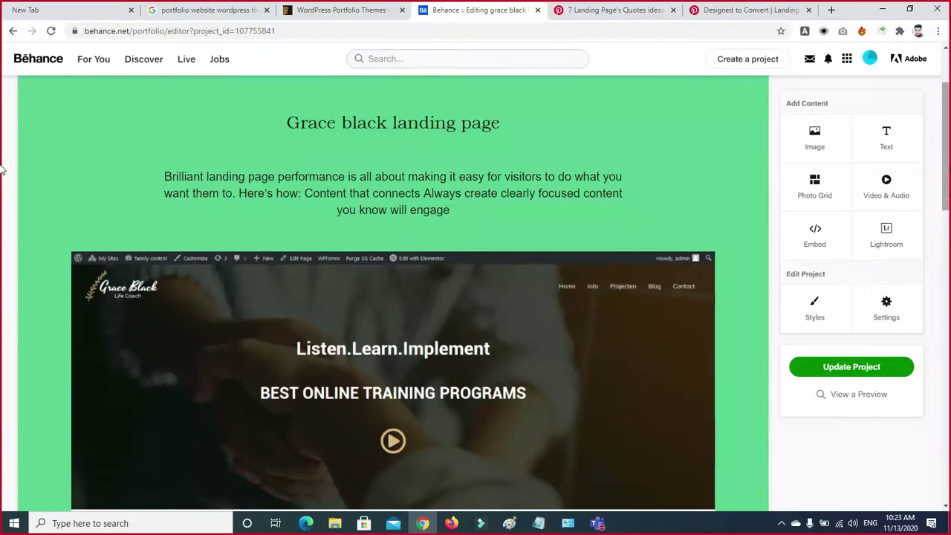
{"action": "left_click_drag", "start_coordinate": [945, 201], "coordinate": [935, 495]}
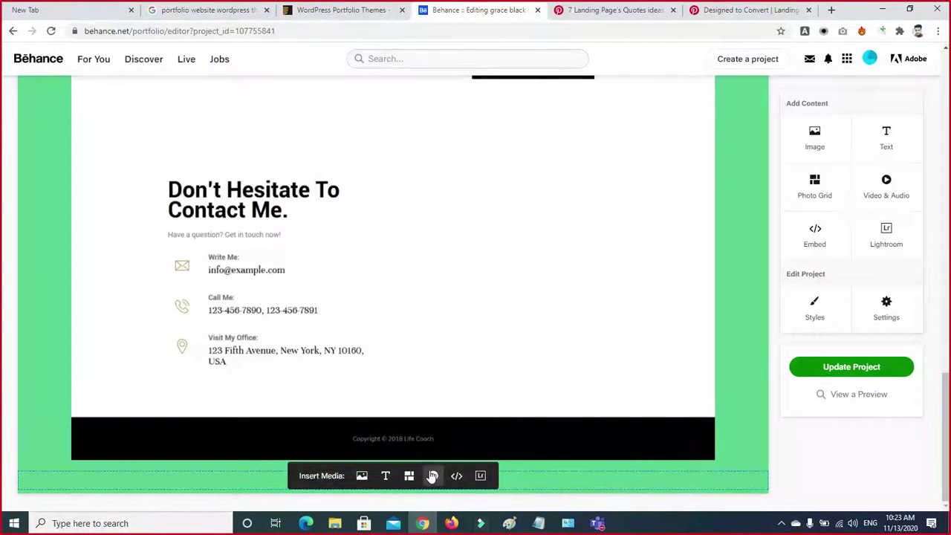
Add a text block below the footer reading 'Thank you for watching' and centre it
{"action": "left_click", "coordinate": [382, 476]}
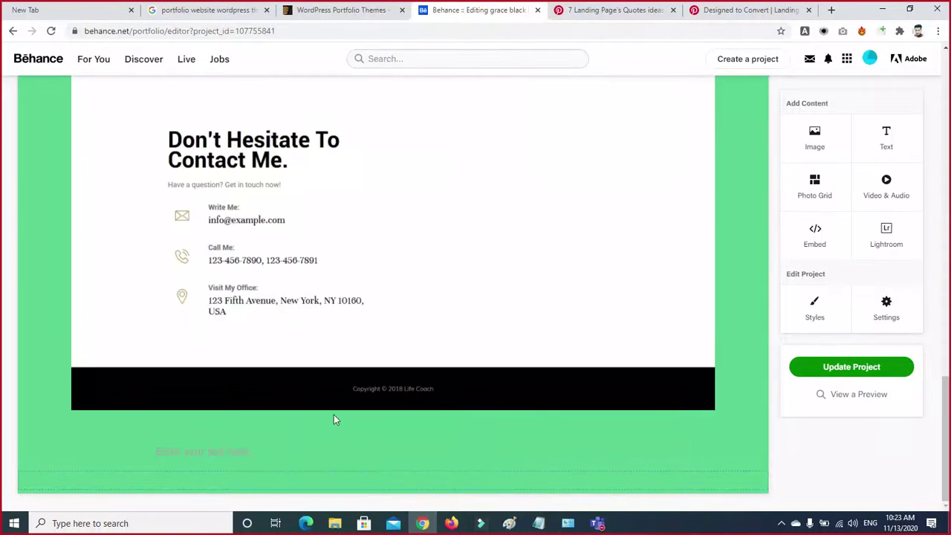
{"action": "type", "text": "T"}
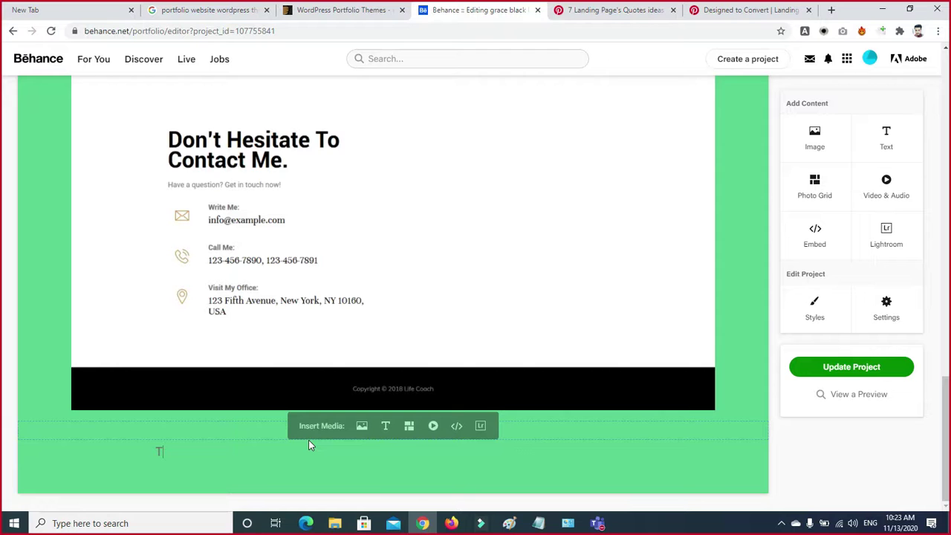
{"action": "type", "text": "hank you for watching"}
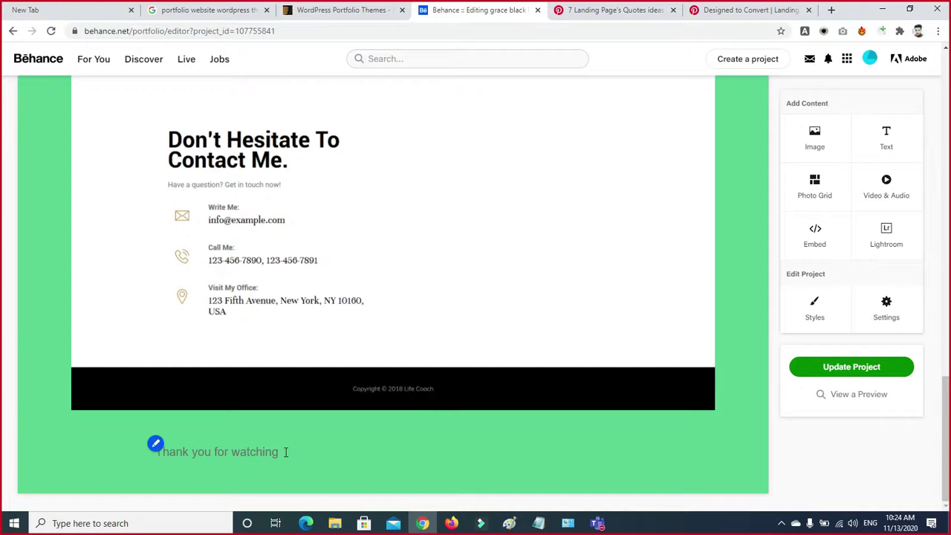
{"action": "triple_click", "coordinate": [284, 451]}
{"action": "left_click", "coordinate": [319, 423]}
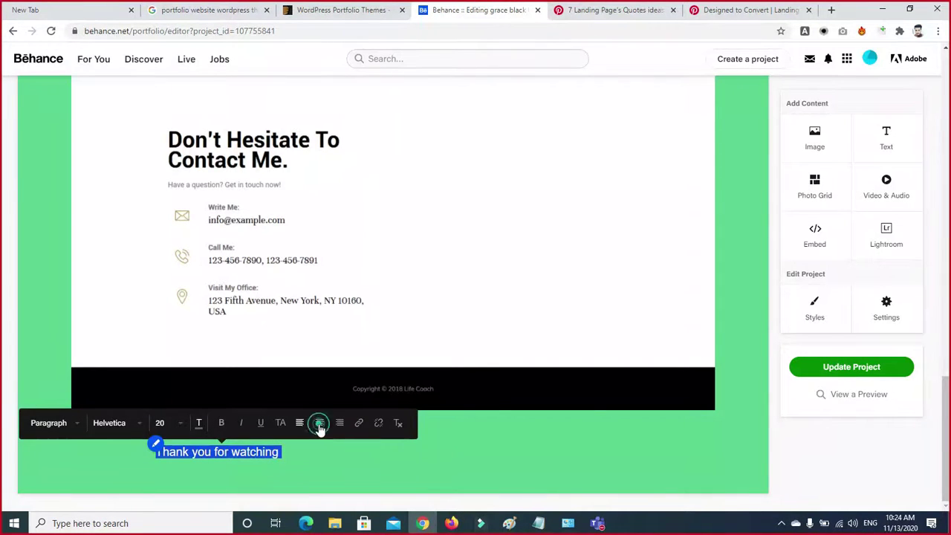
Set the closing line to size 42 Arial Black in all capitals
{"action": "left_click", "coordinate": [357, 423]}
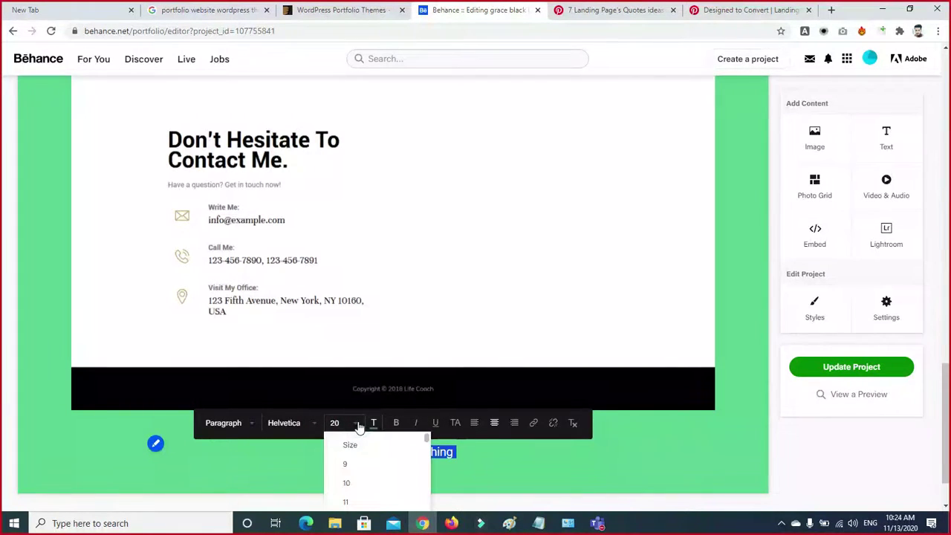
{"action": "left_click_drag", "start_coordinate": [428, 436], "coordinate": [423, 491]}
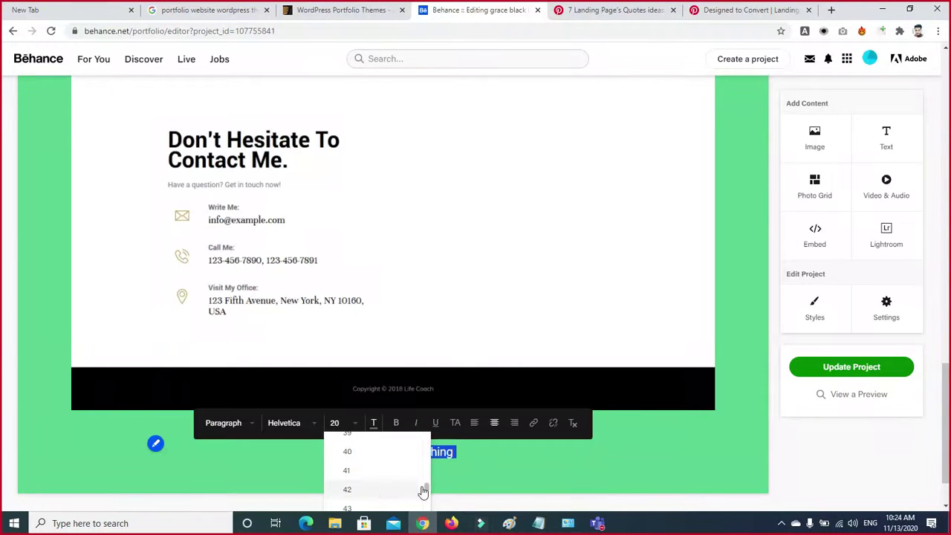
{"action": "left_click", "coordinate": [375, 491]}
{"action": "left_click", "coordinate": [310, 423]}
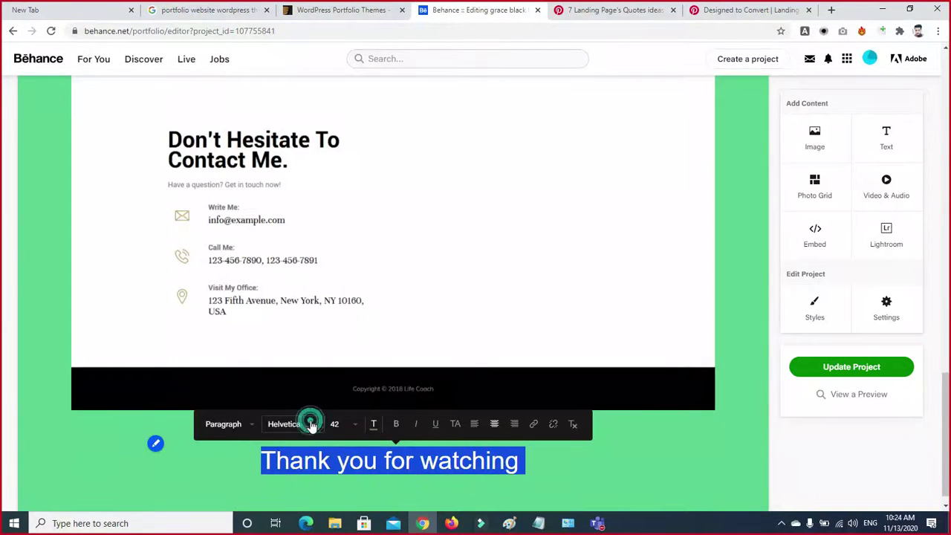
{"action": "left_click", "coordinate": [301, 483]}
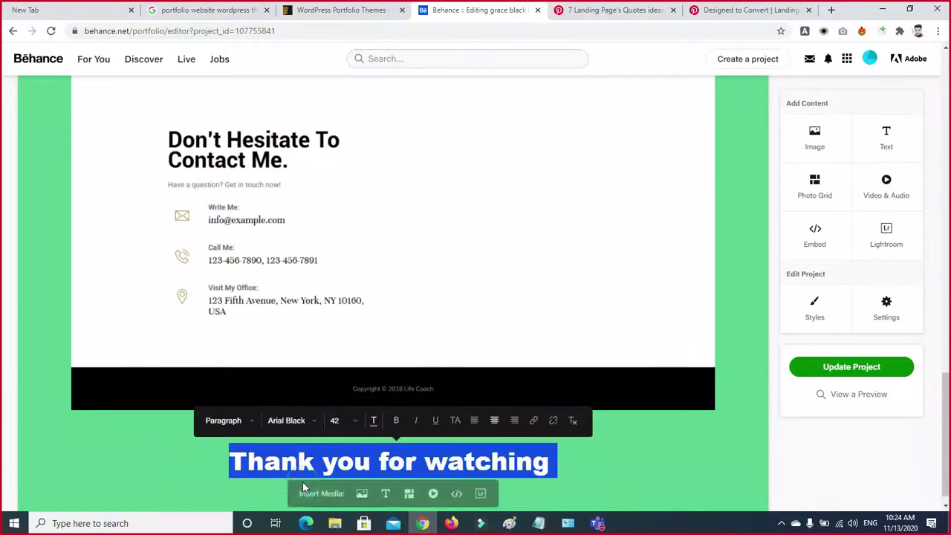
{"action": "left_click", "coordinate": [455, 424]}
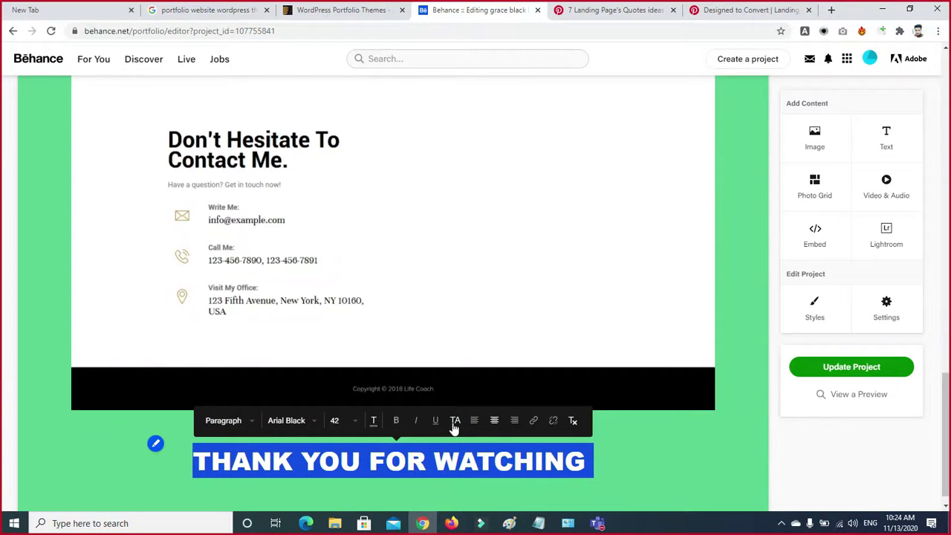
After trying Header and Paragraph, give the closing line the Subheader text style
{"action": "left_click", "coordinate": [248, 421]}
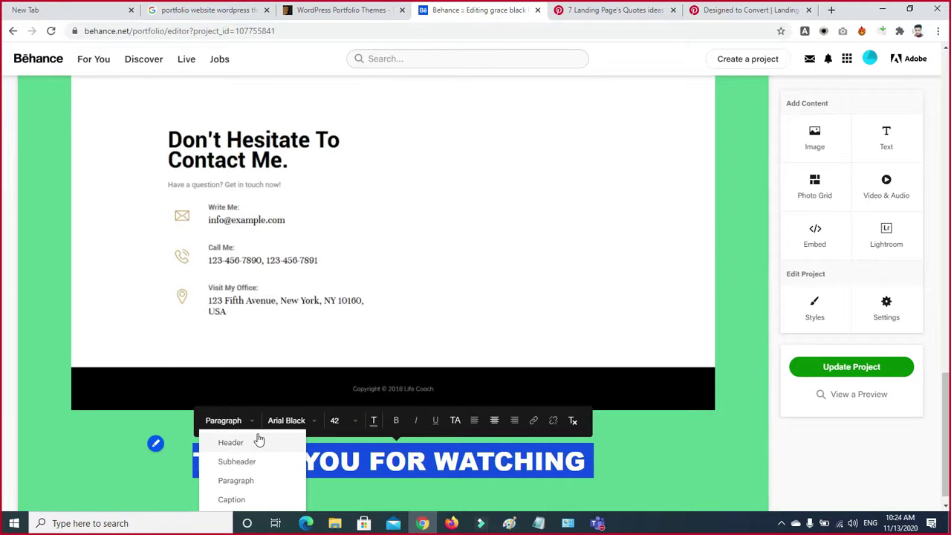
{"action": "scroll", "coordinate": [350, 445], "scroll_direction": "down", "scroll_amount": 1}
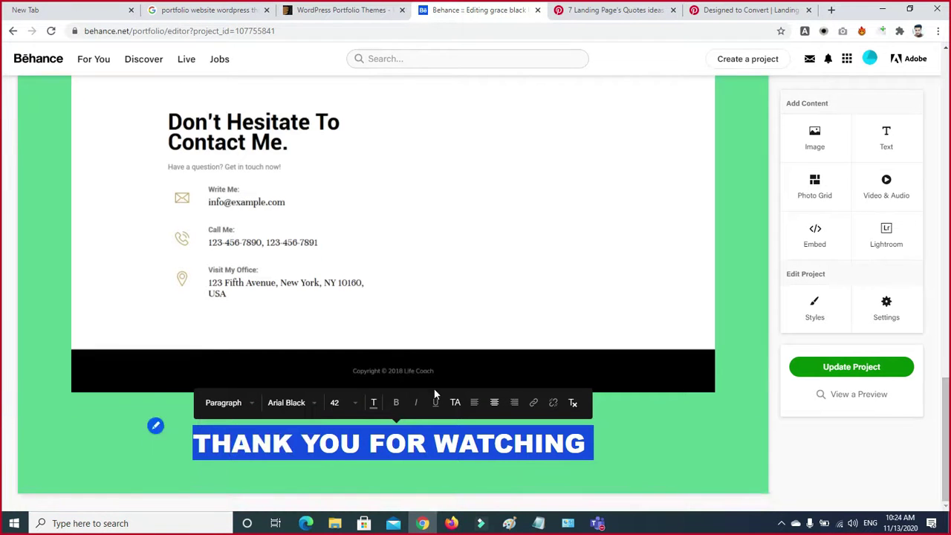
{"action": "left_click", "coordinate": [253, 403]}
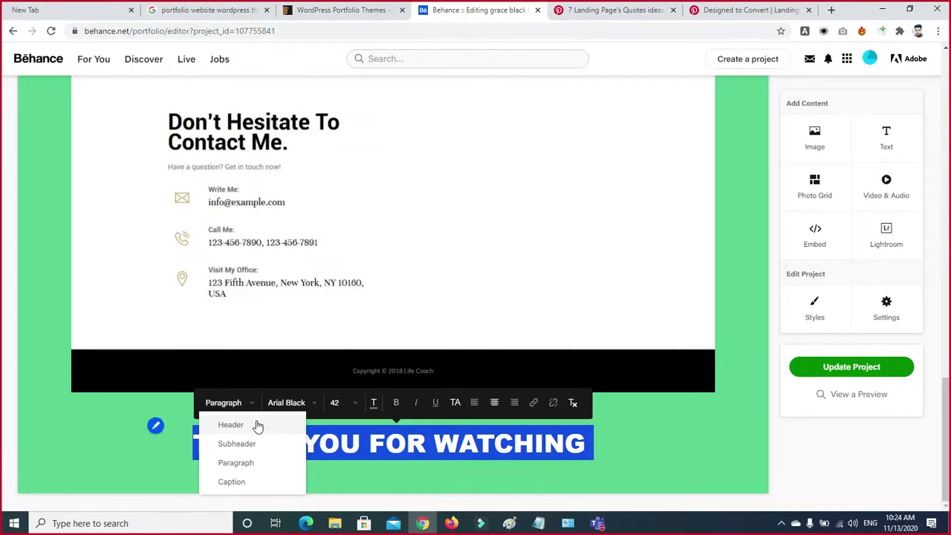
{"action": "left_click", "coordinate": [232, 427]}
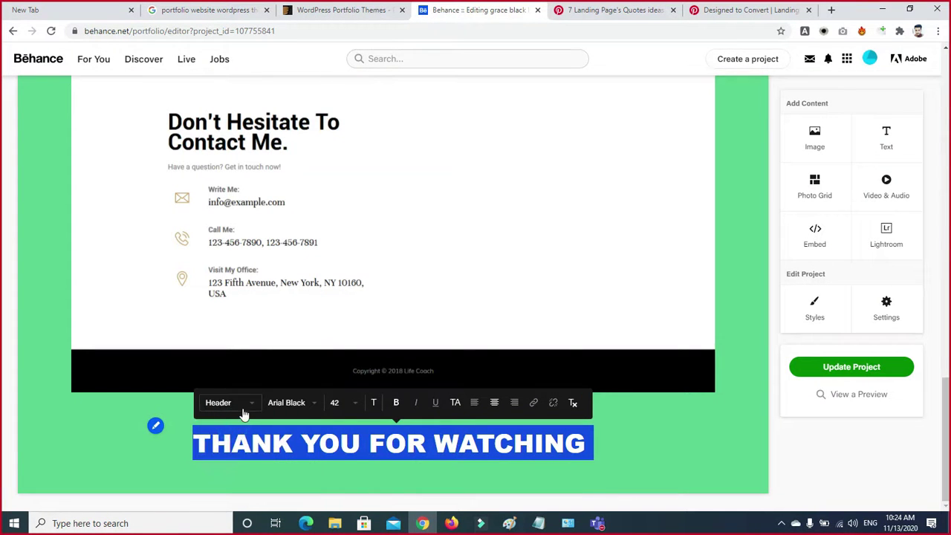
{"action": "left_click", "coordinate": [258, 408]}
{"action": "left_click", "coordinate": [246, 460]}
{"action": "left_click", "coordinate": [244, 407]}
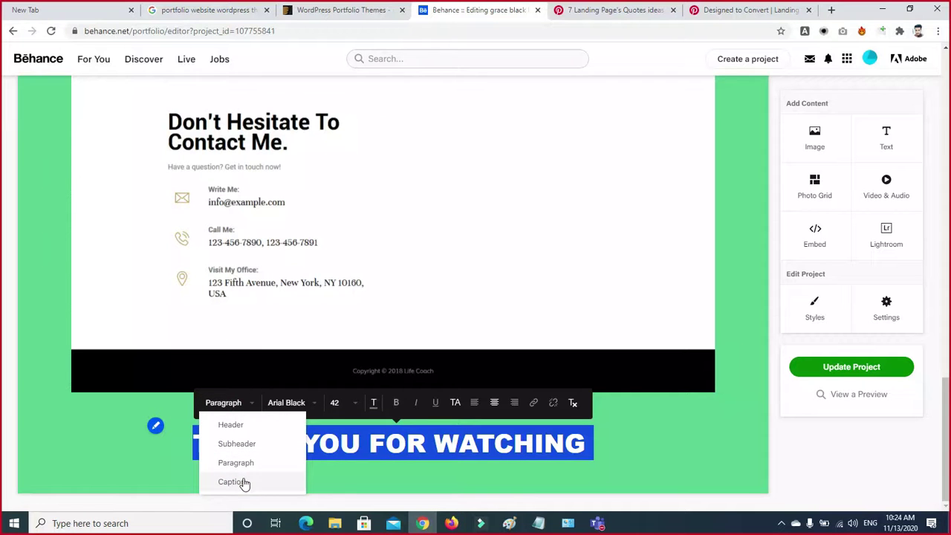
{"action": "left_click", "coordinate": [238, 444]}
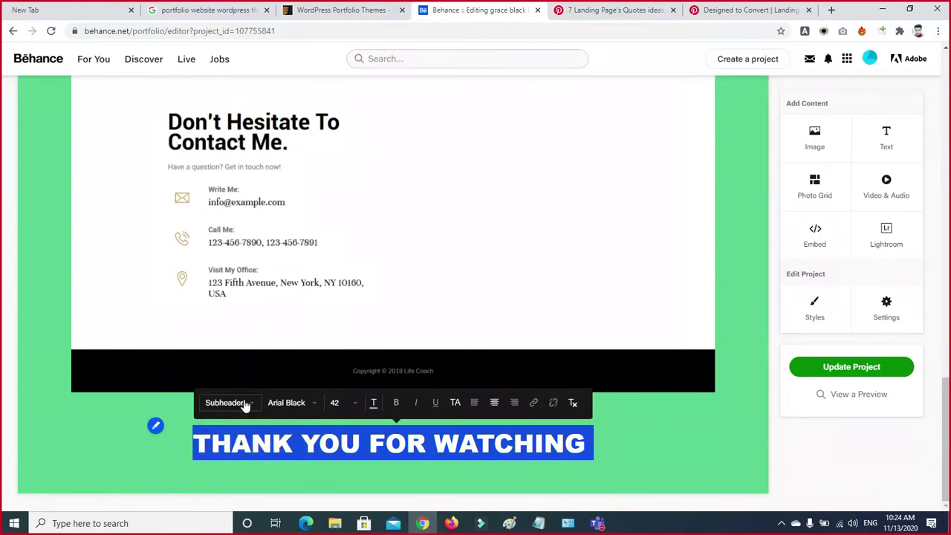